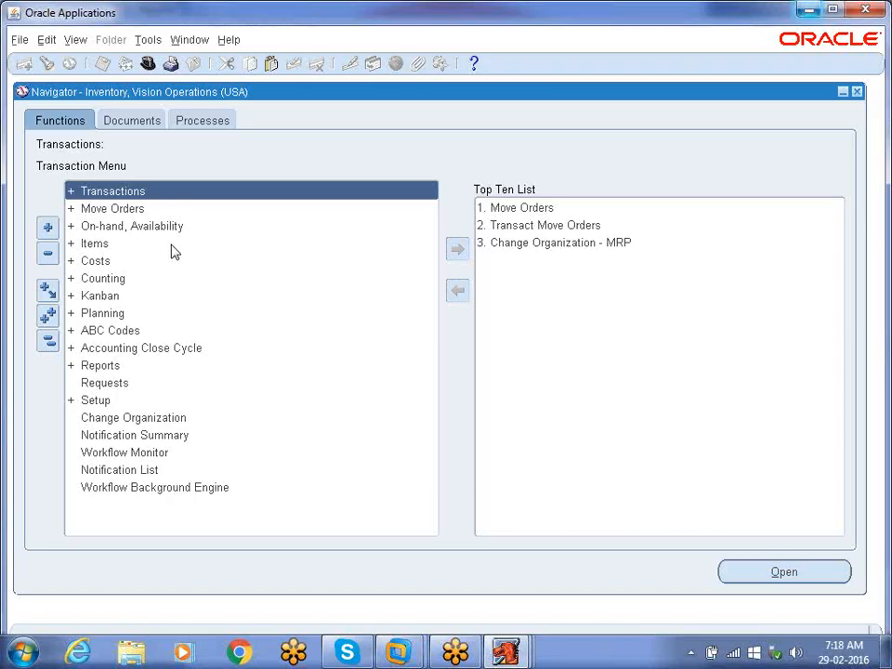
Step: Switch the responsibility to Order Management Super User, Vision Operations (USA)
{"action": "left_click", "coordinate": [150, 64]}
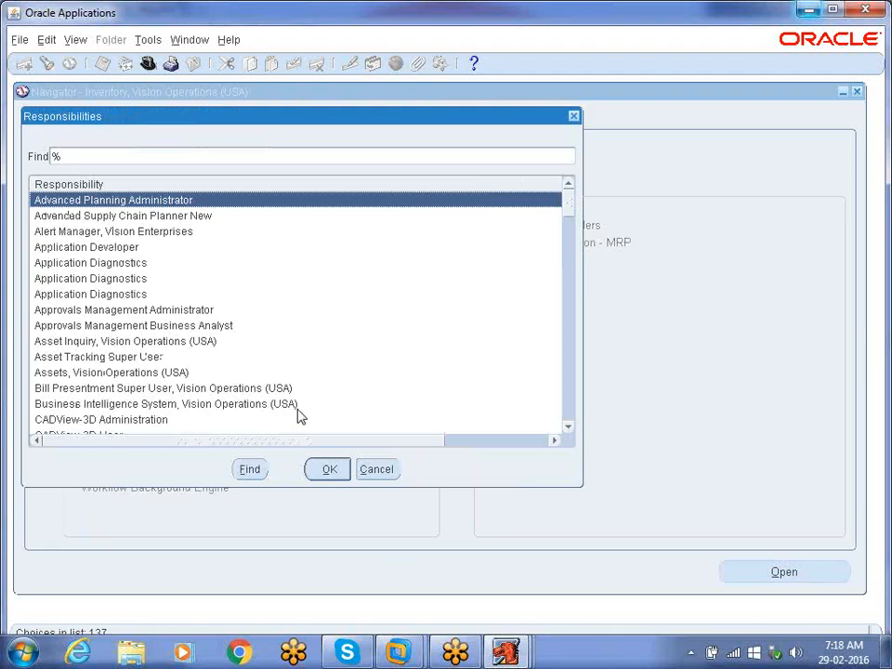
{"action": "type", "text": "o"}
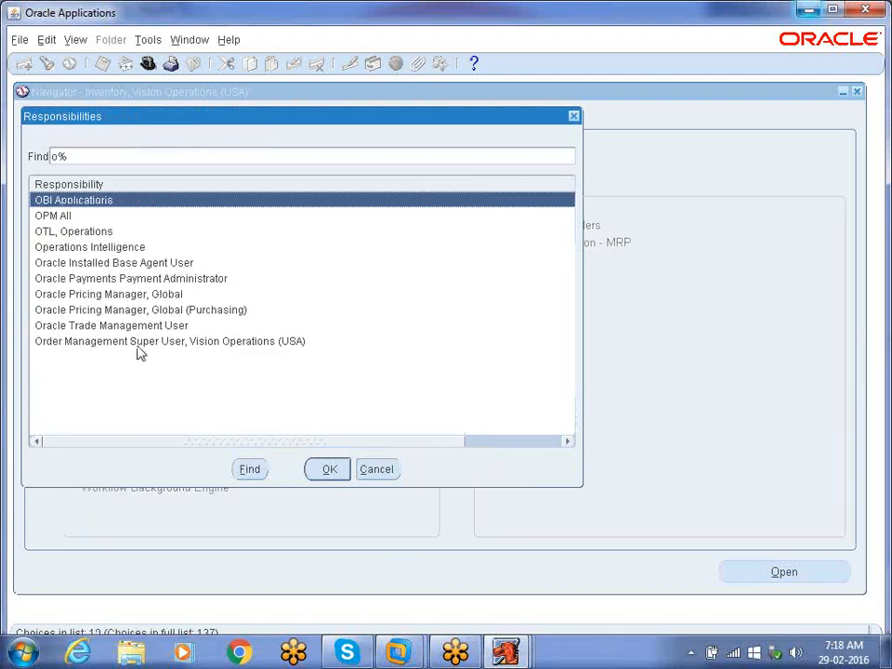
{"action": "left_click", "coordinate": [132, 341]}
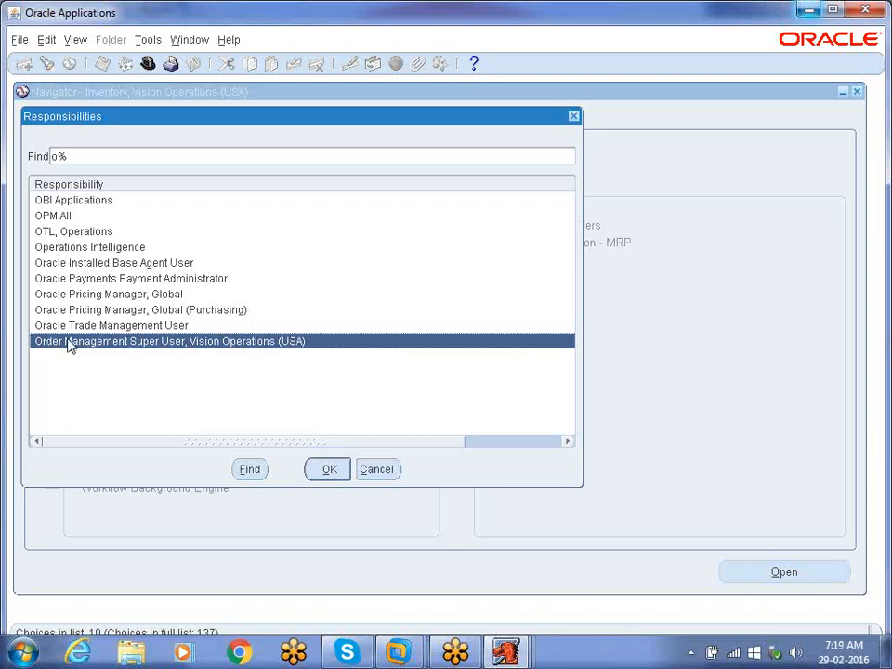
{"action": "left_click", "coordinate": [330, 470]}
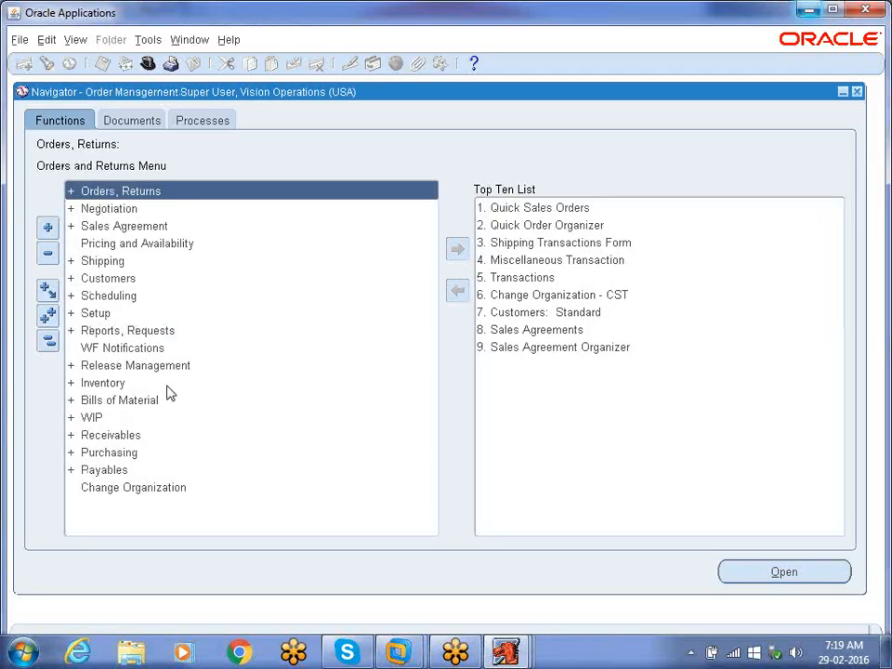
Step: Open the system parameter values form from the order management setup functions
{"action": "double_click", "coordinate": [98, 314]}
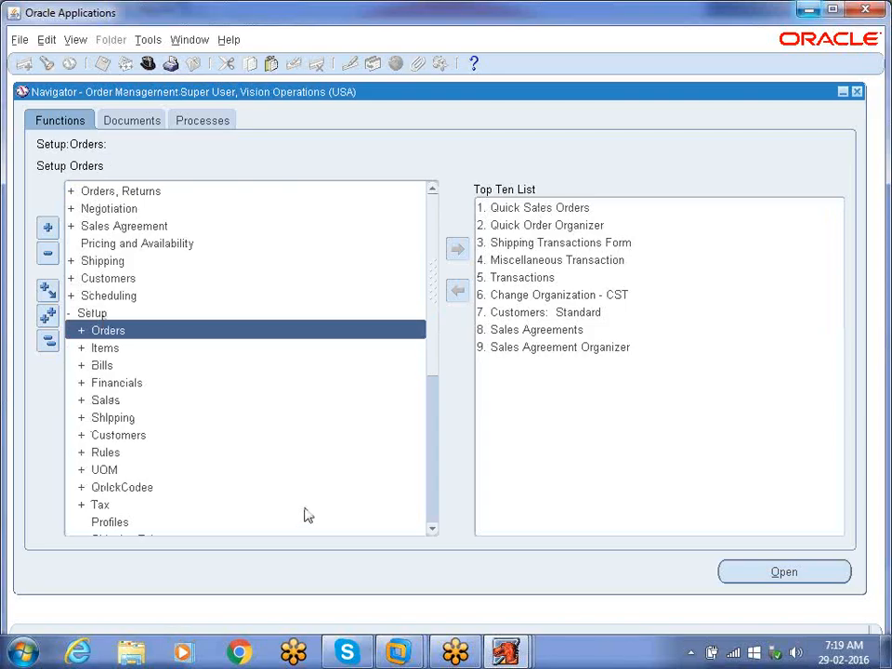
{"action": "left_click", "coordinate": [433, 531]}
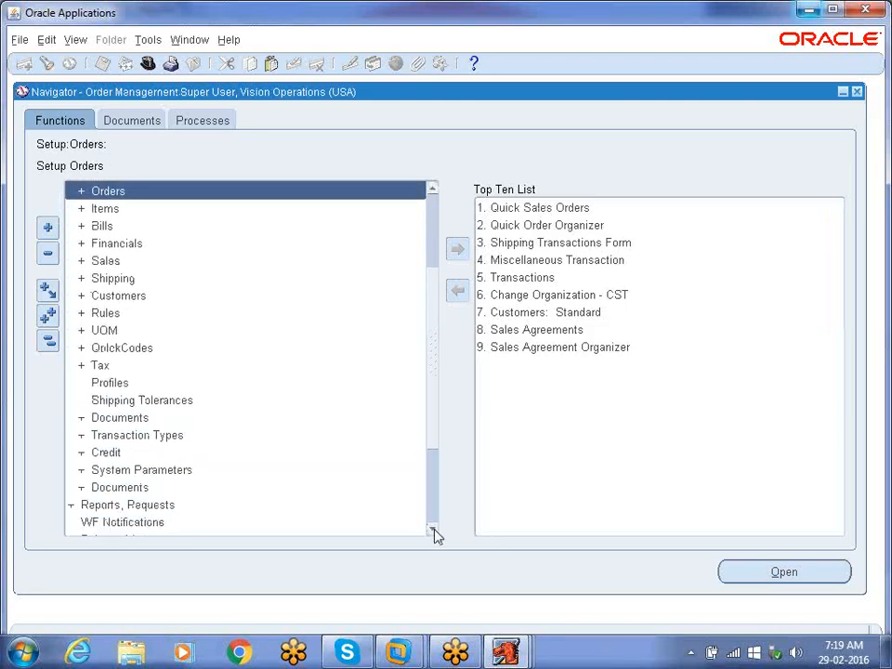
{"action": "double_click", "coordinate": [177, 471]}
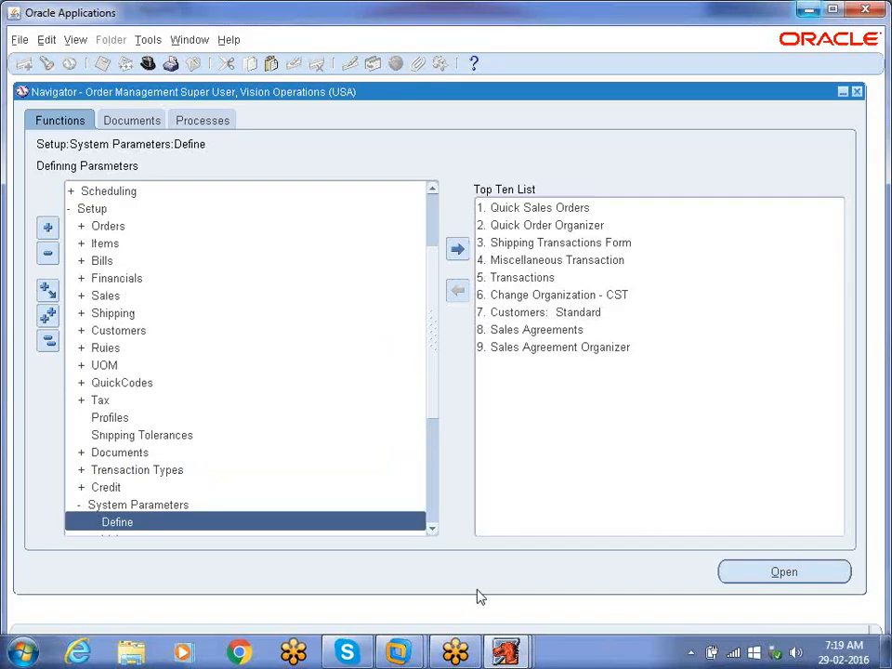
{"action": "left_click", "coordinate": [434, 531]}
{"action": "left_click", "coordinate": [162, 470]}
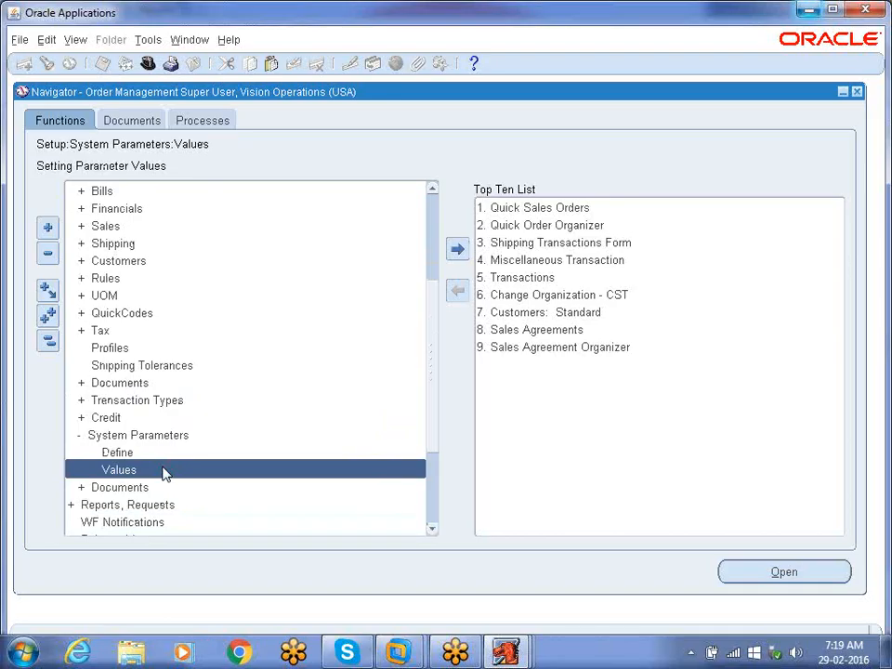
{"action": "double_click", "coordinate": [163, 471]}
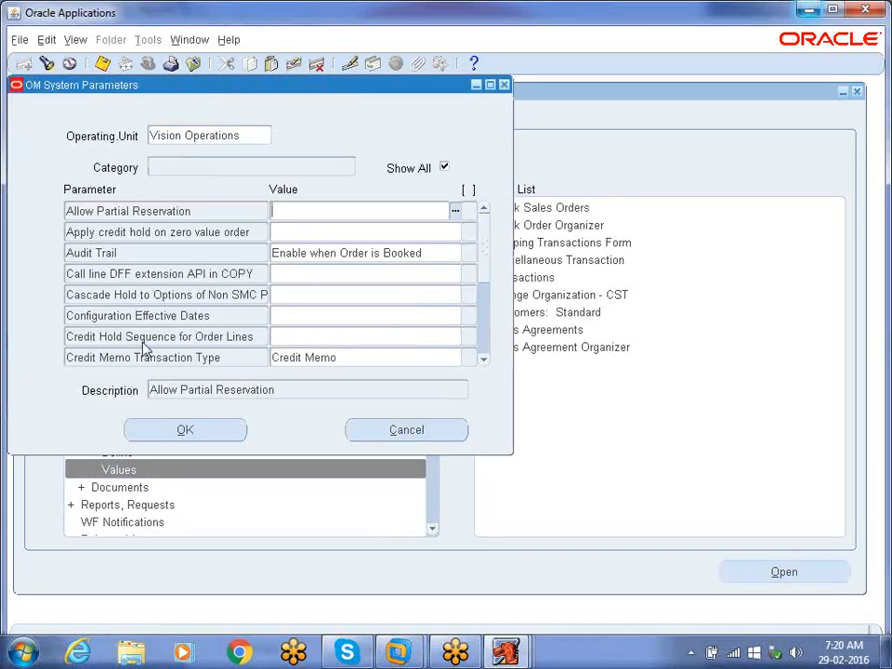
Step: Examine the OM system parameters down to Item Validation Organization, and return to the fully collapsed navigator
{"action": "left_click", "coordinate": [483, 359]}
{"action": "left_click", "coordinate": [483, 358]}
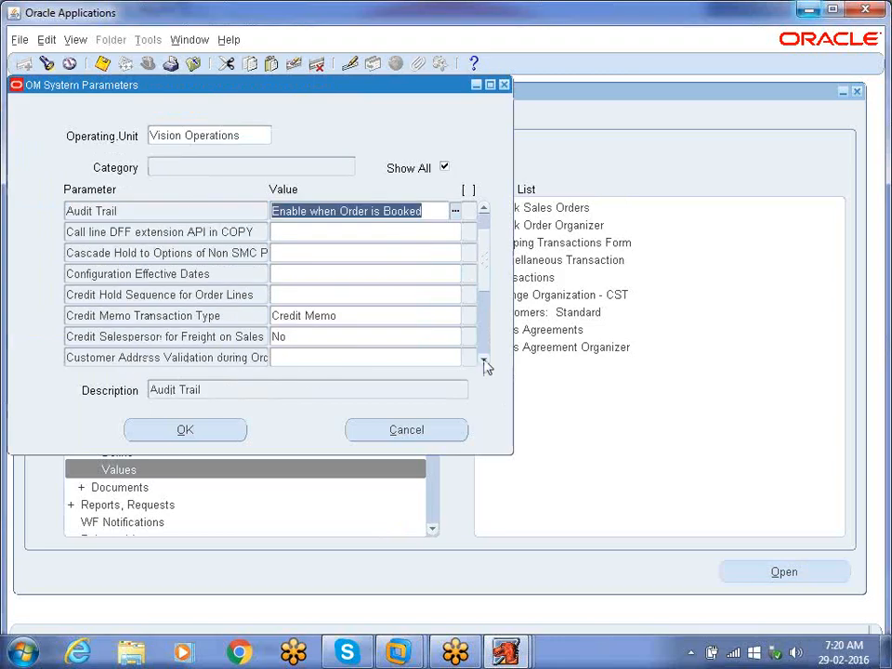
{"action": "left_click", "coordinate": [483, 359]}
{"action": "left_click", "coordinate": [483, 359]}
{"action": "left_click", "coordinate": [483, 359]}
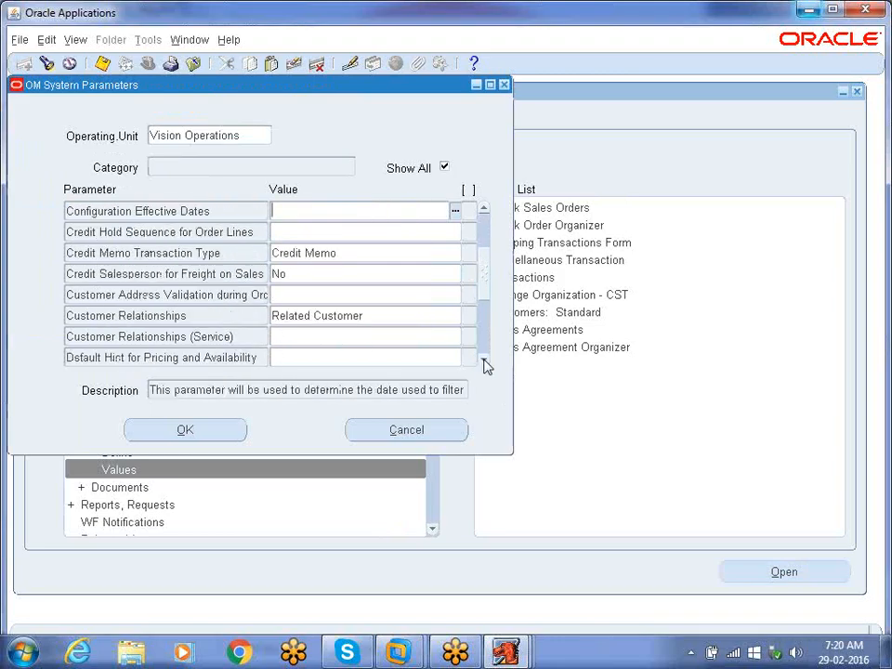
{"action": "left_click", "coordinate": [483, 359]}
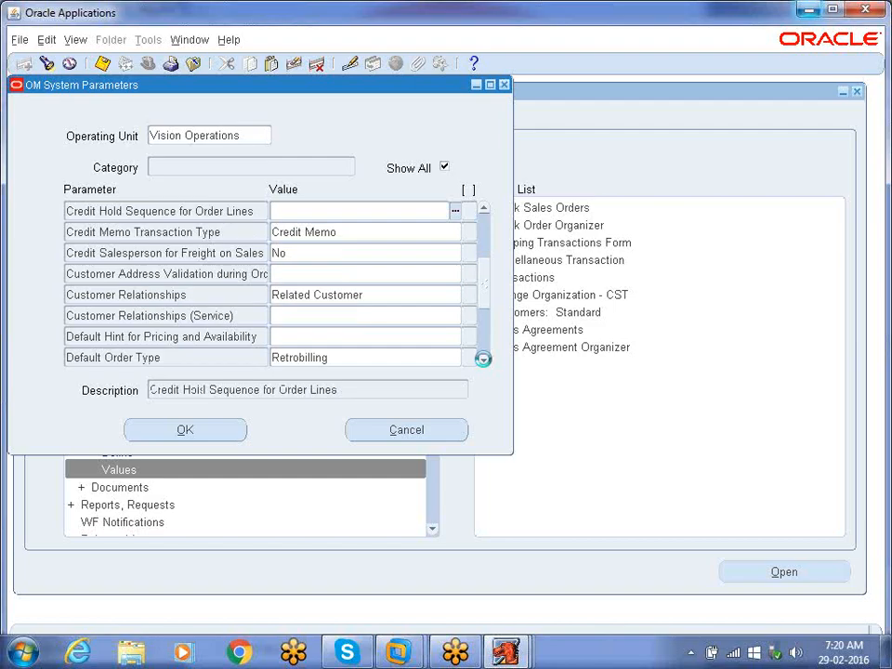
{"action": "left_click", "coordinate": [483, 361]}
{"action": "left_click", "coordinate": [483, 358]}
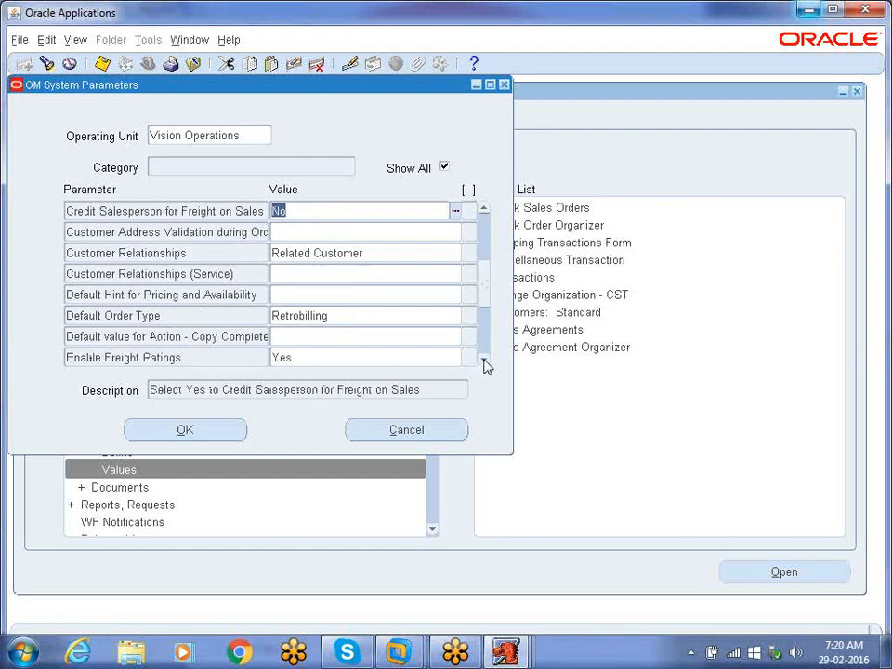
{"action": "left_click", "coordinate": [483, 358]}
{"action": "left_click", "coordinate": [483, 358]}
{"action": "left_click", "coordinate": [483, 358]}
{"action": "left_click", "coordinate": [483, 359]}
{"action": "left_click", "coordinate": [483, 359]}
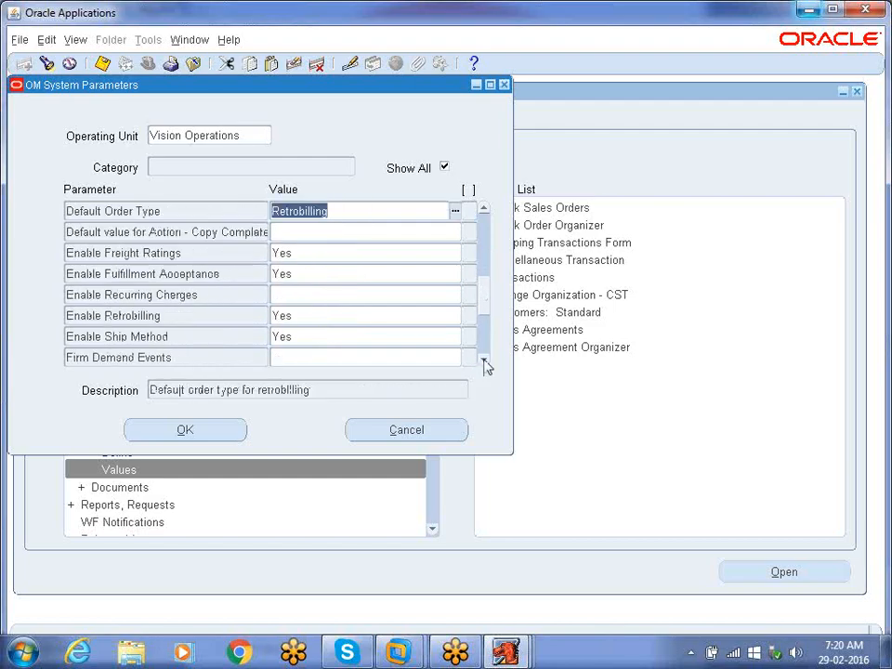
{"action": "left_click", "coordinate": [483, 358]}
{"action": "left_click", "coordinate": [483, 359]}
{"action": "left_click", "coordinate": [483, 359]}
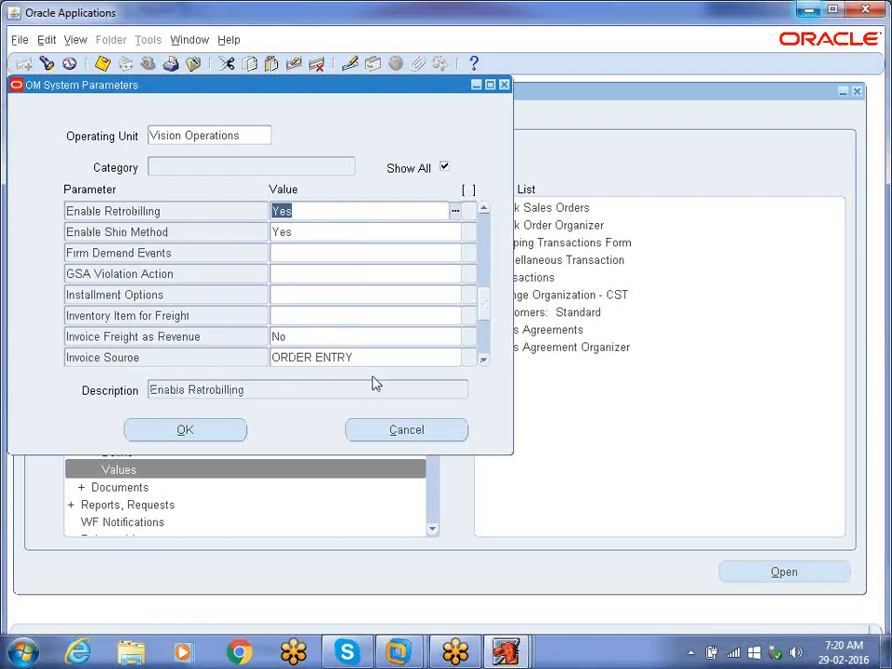
{"action": "left_click", "coordinate": [483, 359]}
{"action": "left_click", "coordinate": [483, 360]}
{"action": "left_click", "coordinate": [484, 359]}
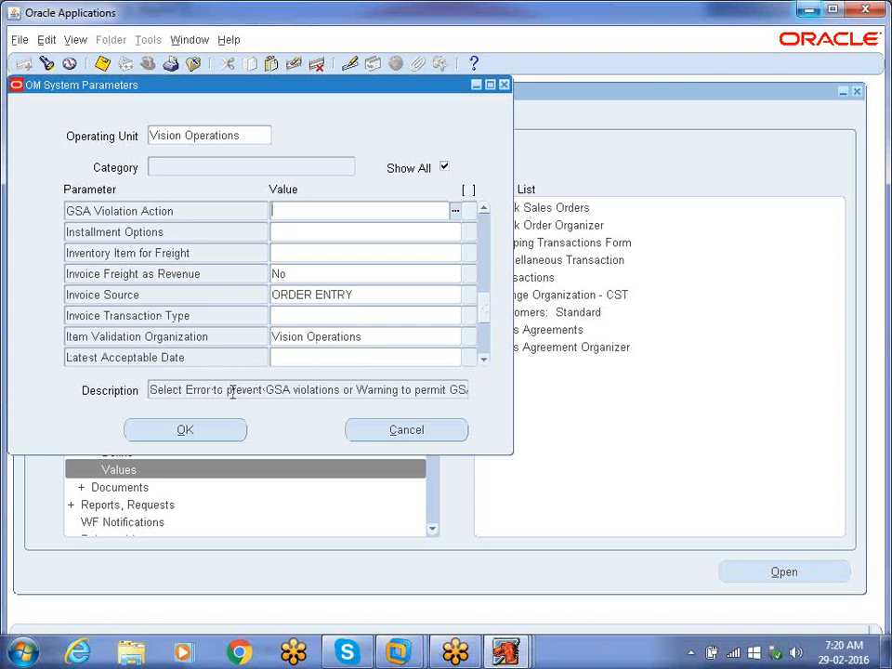
{"action": "left_click", "coordinate": [216, 336]}
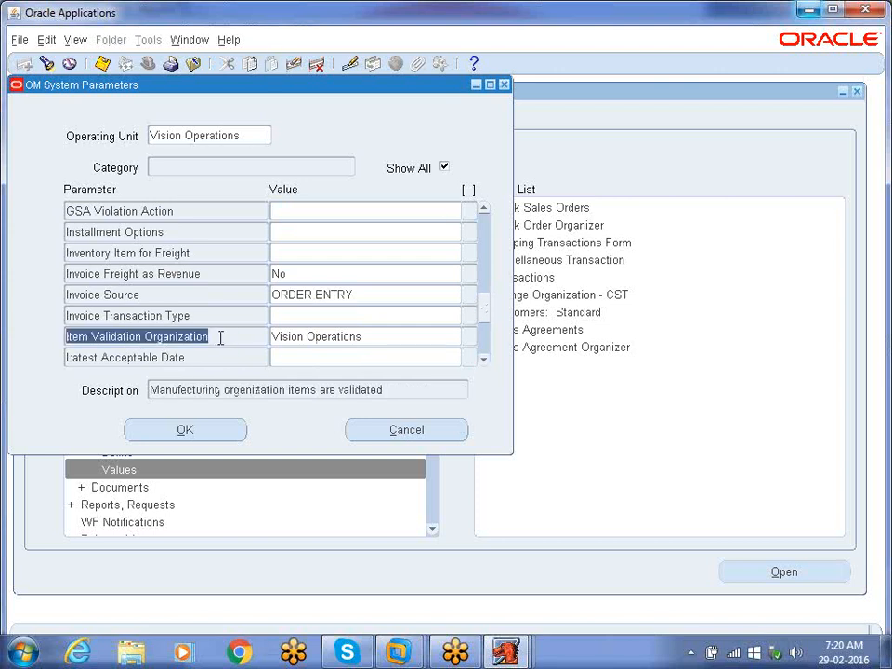
{"action": "left_click", "coordinate": [381, 337]}
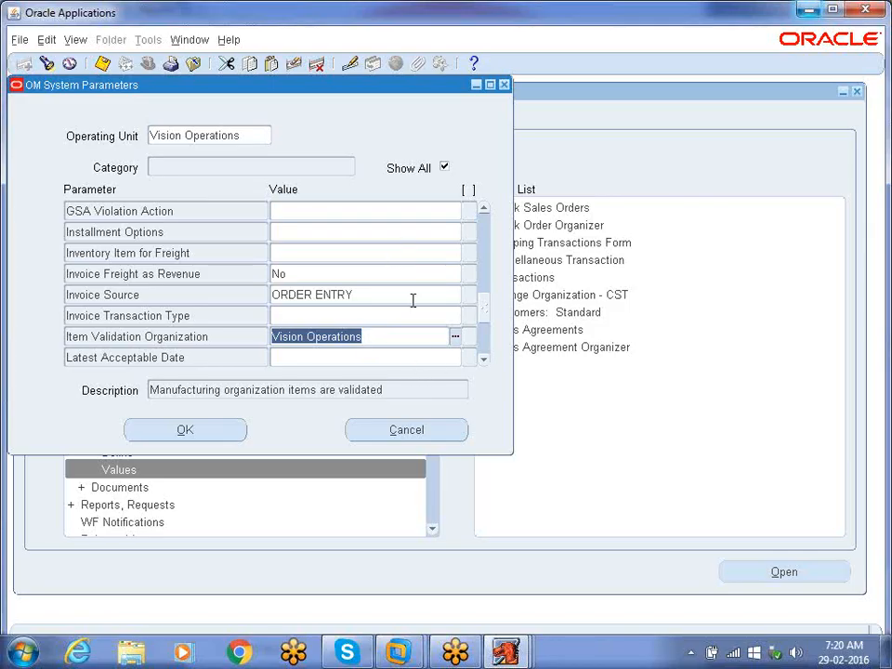
{"action": "left_click", "coordinate": [504, 85]}
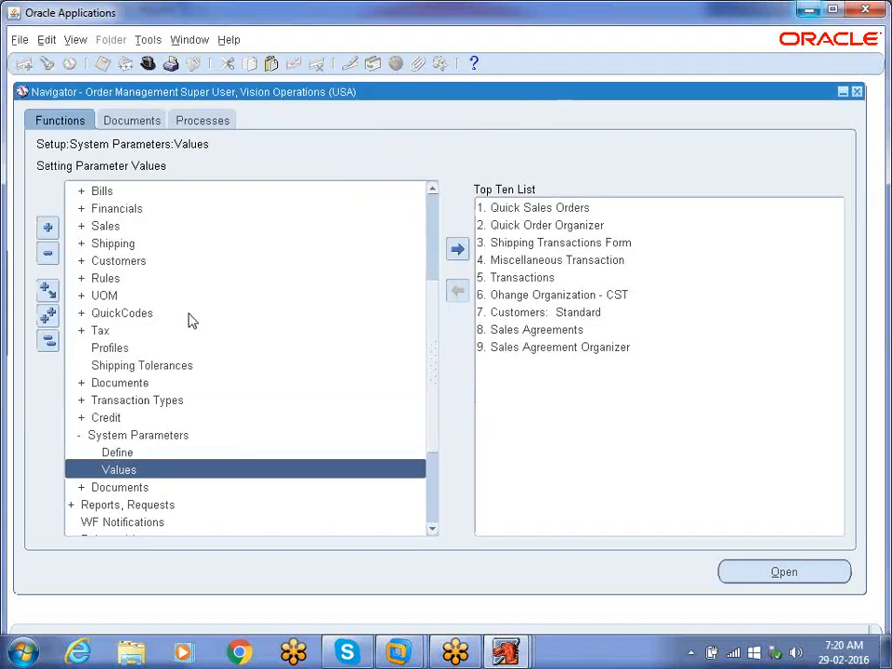
{"action": "left_click", "coordinate": [47, 344]}
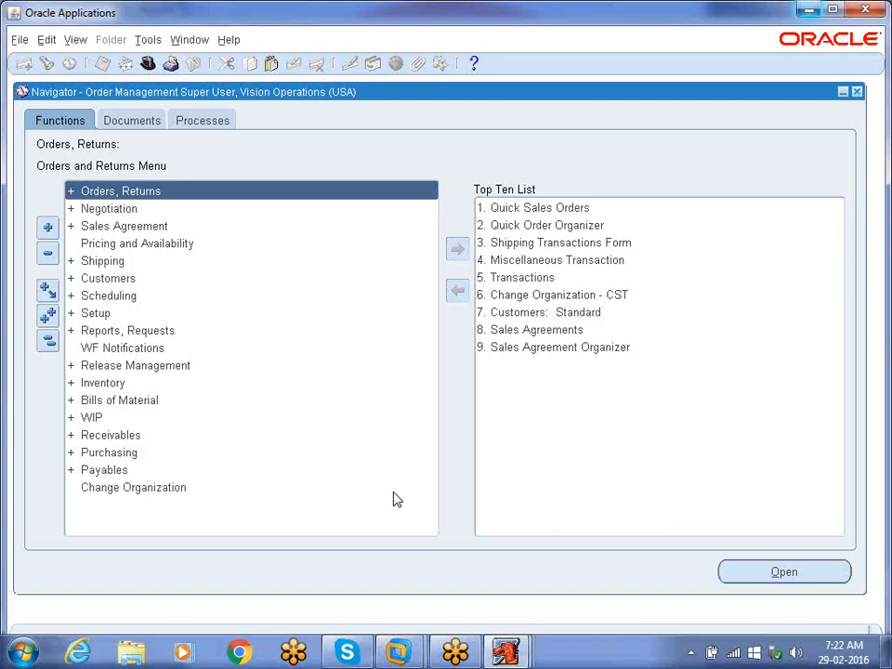
{"action": "key", "text": "Down"}
{"action": "key", "text": "Down"}
{"action": "key", "text": "Down"}
{"action": "key", "text": "Down"}
{"action": "key", "text": "Down"}
{"action": "key", "text": "Down"}
{"action": "key", "text": "Down"}
{"action": "key", "text": "Down"}
{"action": "key", "text": "Down"}
{"action": "key", "text": "Down"}
{"action": "key", "text": "Down"}
{"action": "key", "text": "Down"}
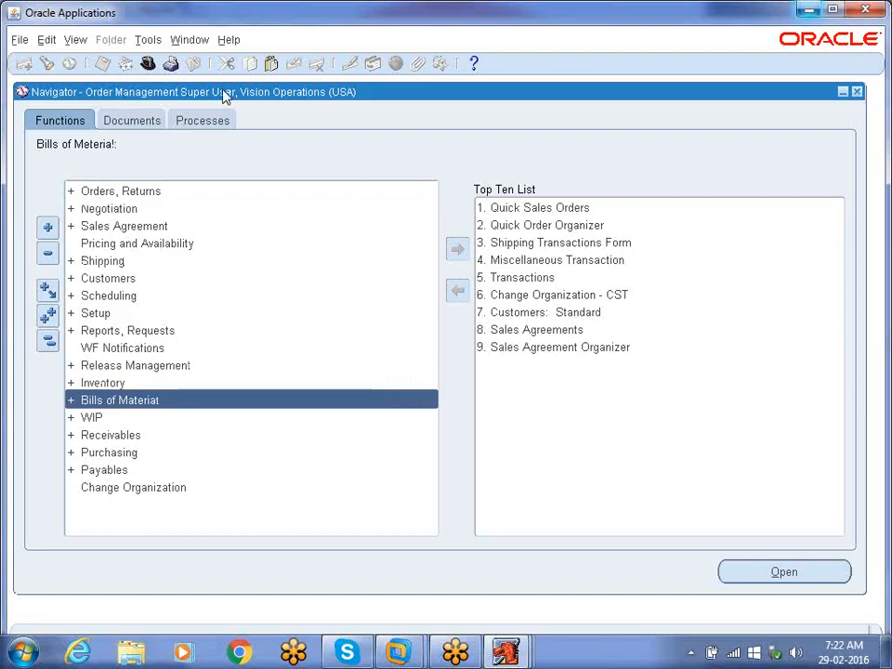
{"action": "left_click", "coordinate": [95, 420]}
{"action": "left_click", "coordinate": [107, 384]}
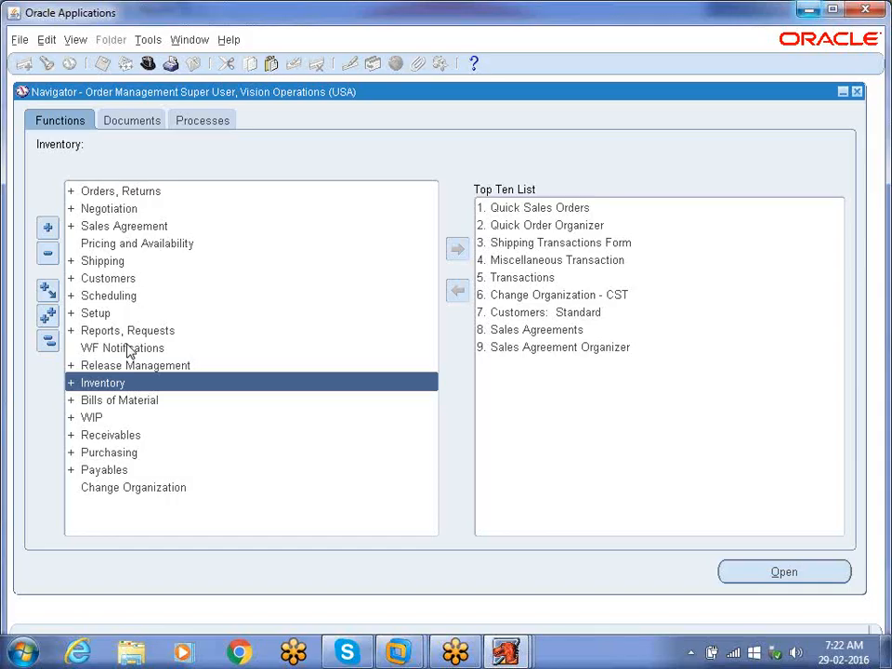
Step: Open the Bills of Material setup parameters for the organization V1, Vision Operations
{"action": "double_click", "coordinate": [120, 400]}
{"action": "left_click", "coordinate": [136, 417]}
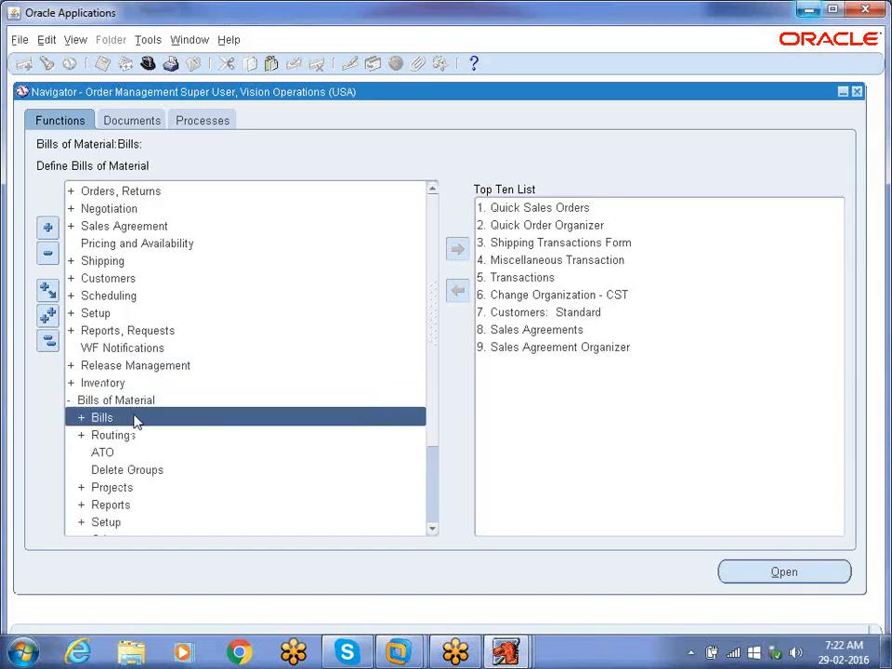
{"action": "double_click", "coordinate": [137, 522]}
{"action": "left_click", "coordinate": [307, 521]}
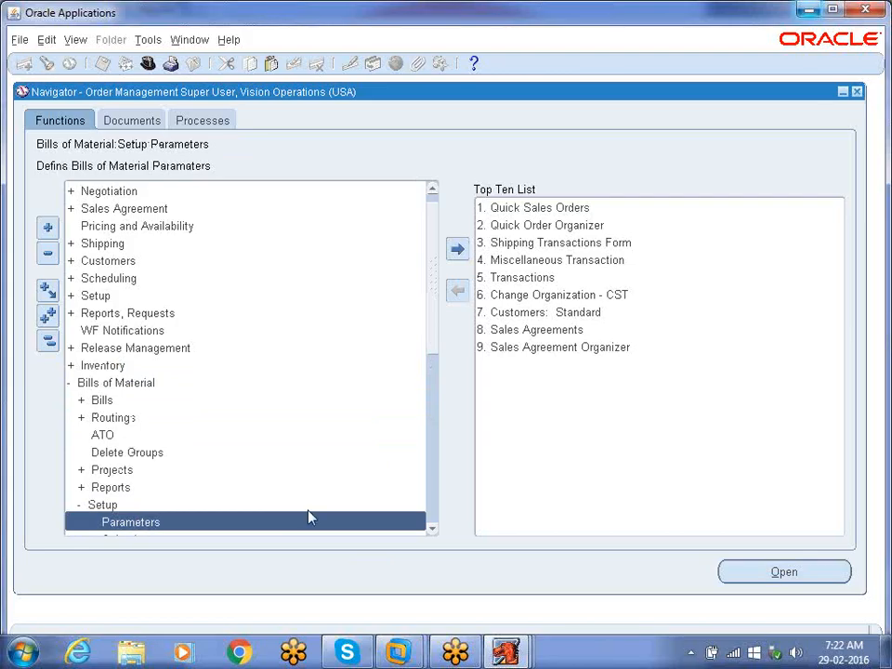
{"action": "double_click", "coordinate": [191, 525]}
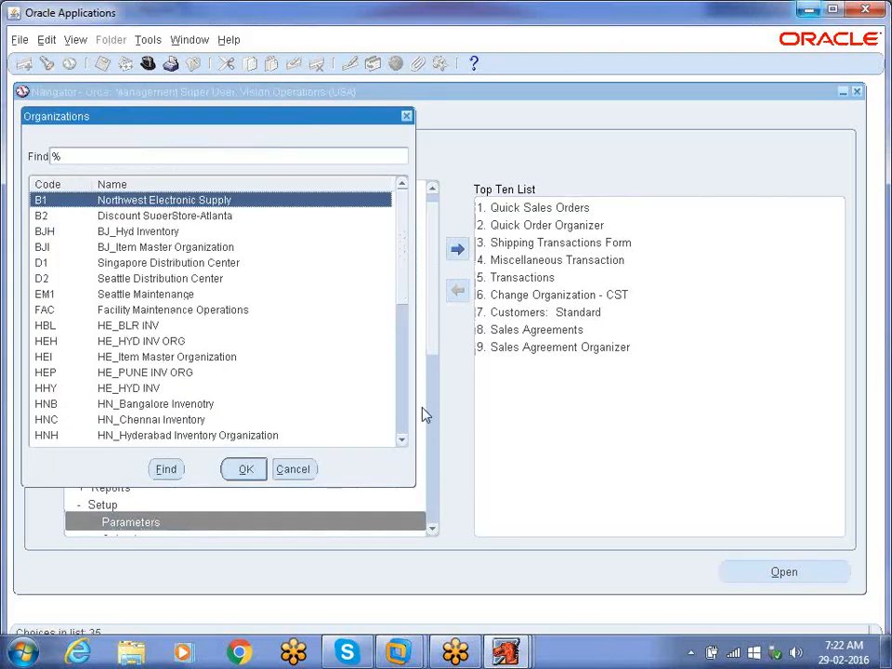
{"action": "left_click", "coordinate": [310, 464]}
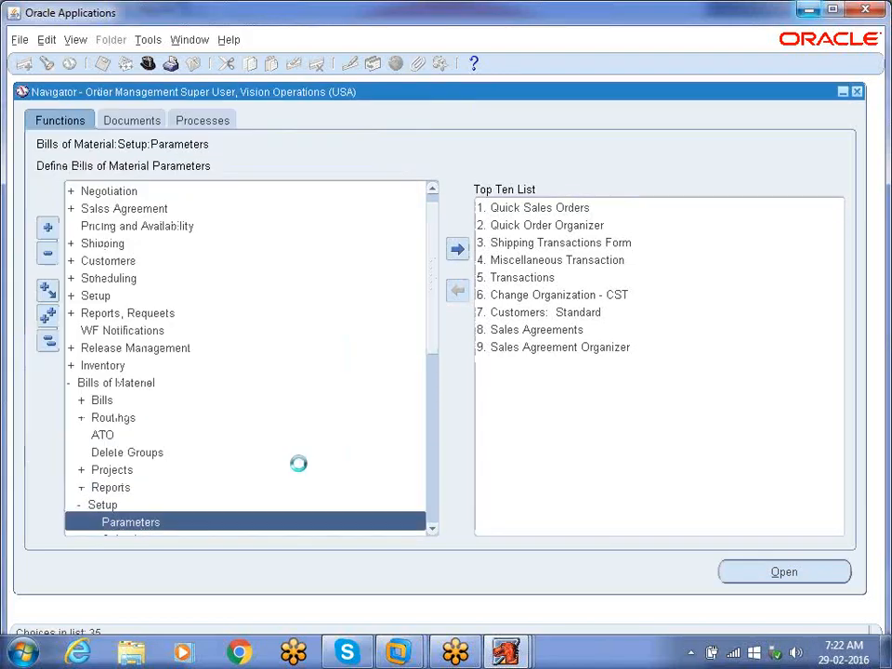
{"action": "double_click", "coordinate": [133, 523]}
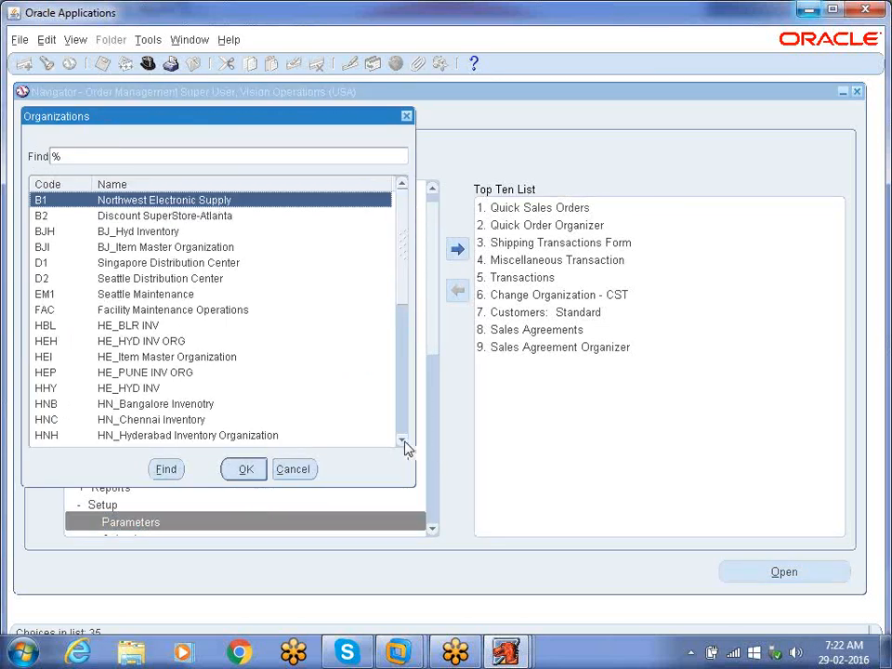
{"action": "left_click_drag", "start_coordinate": [403, 442], "coordinate": [404, 443]}
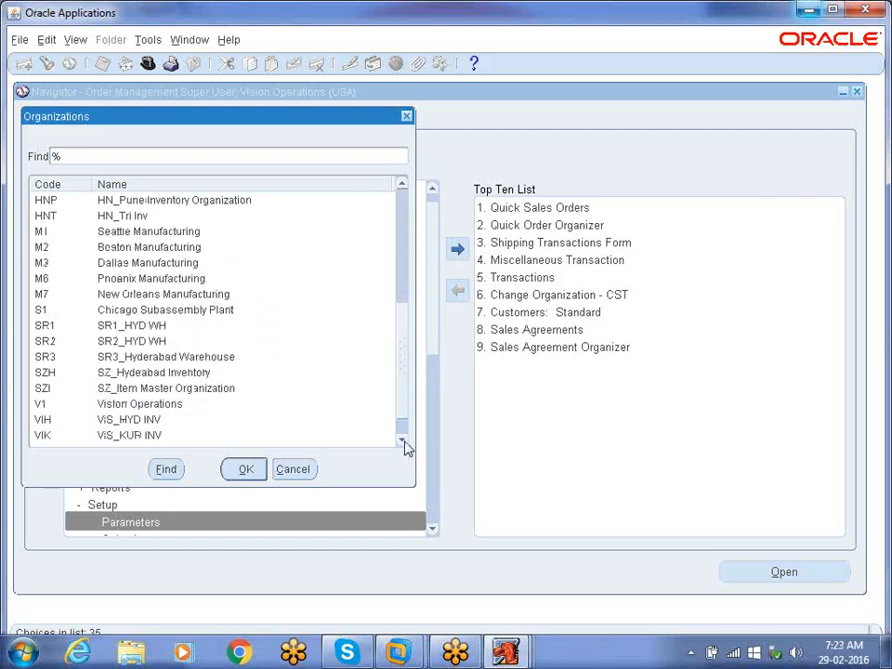
{"action": "left_click", "coordinate": [176, 405]}
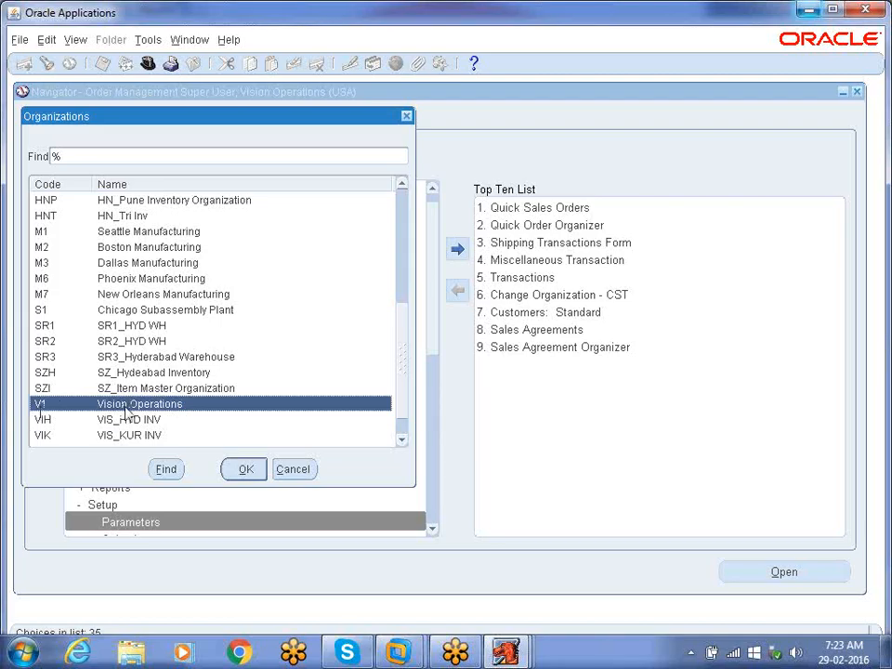
{"action": "left_click", "coordinate": [246, 469]}
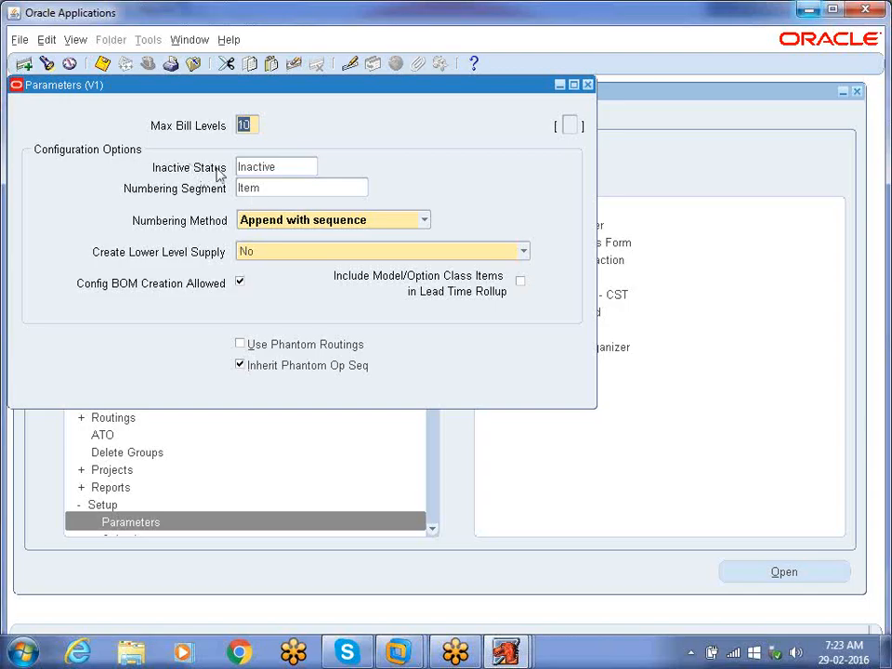
Step: Examine the Inactive Status setting with its available statuses and the Numbering Segment setting, without changing them
{"action": "left_click", "coordinate": [295, 166]}
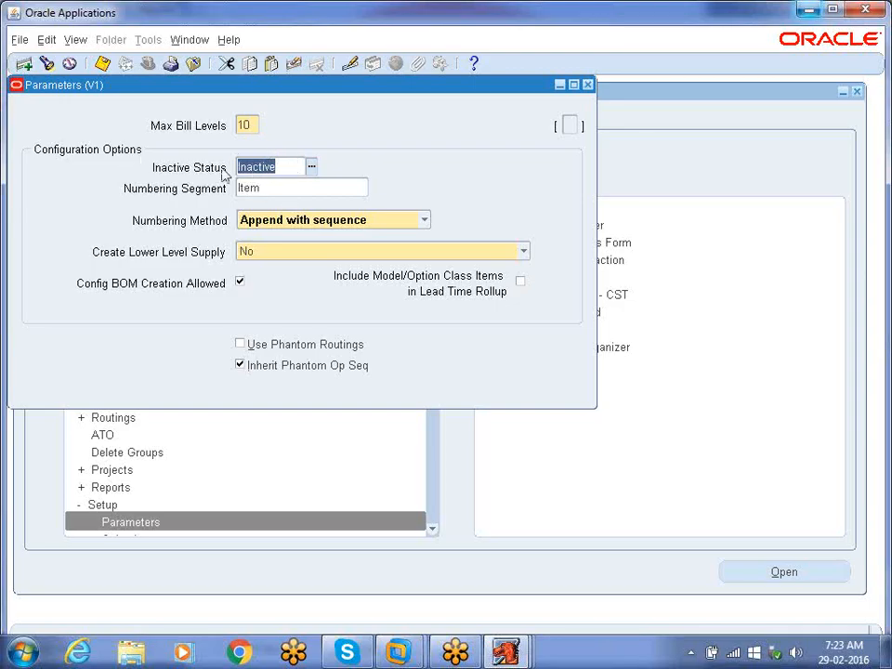
{"action": "left_click", "coordinate": [308, 166]}
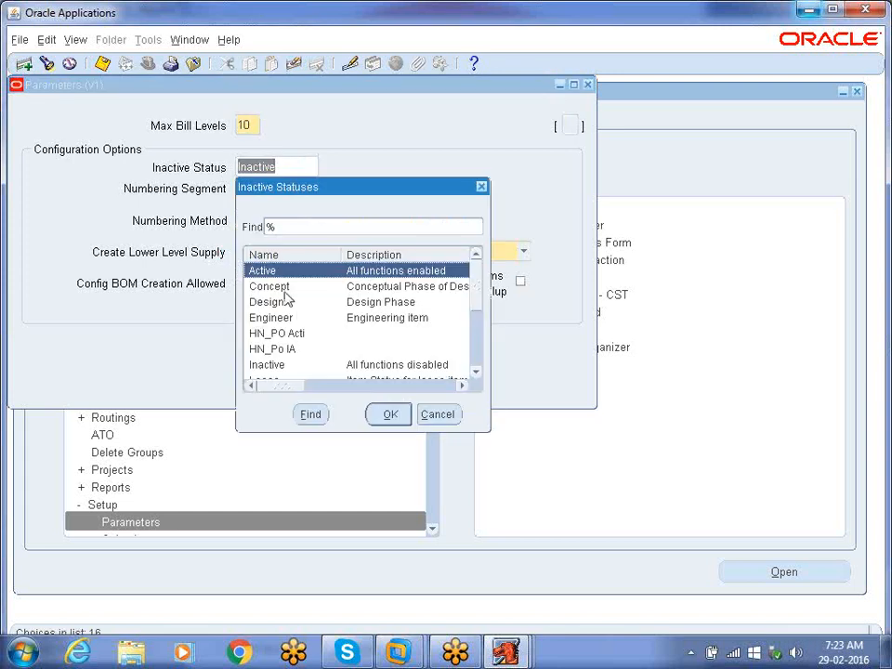
{"action": "left_click", "coordinate": [442, 416]}
{"action": "left_click", "coordinate": [284, 166]}
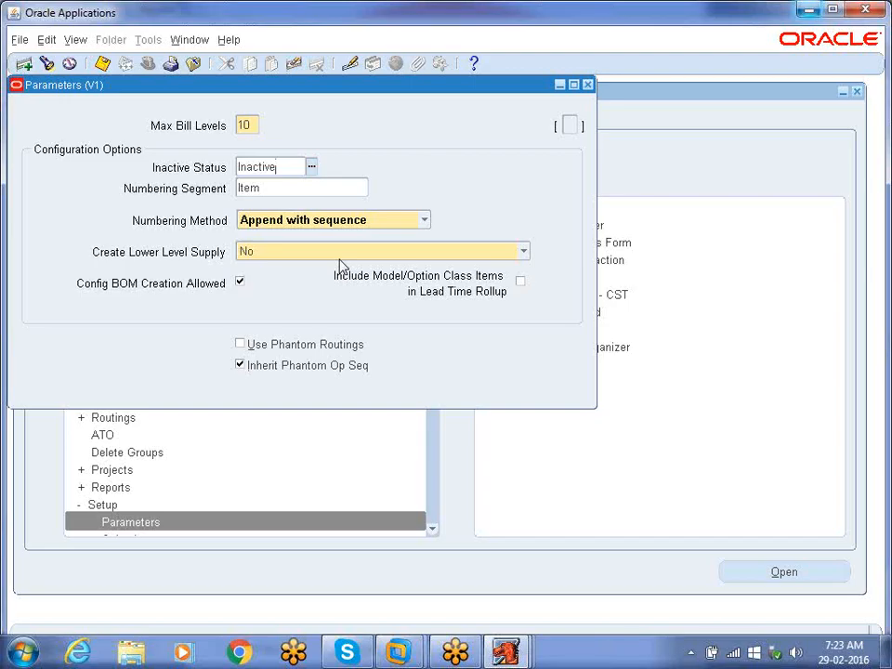
{"action": "left_click", "coordinate": [303, 189]}
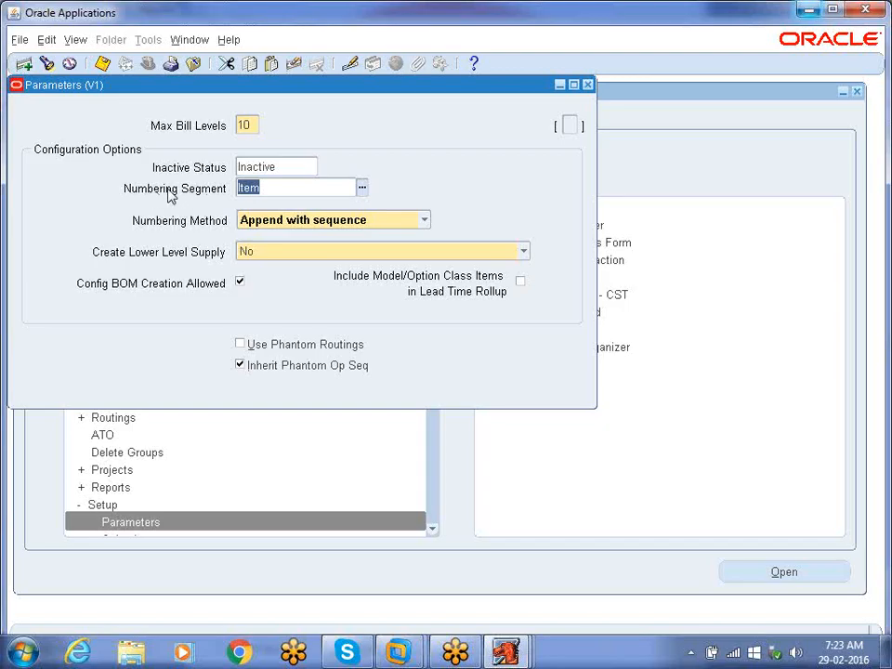
{"action": "left_click", "coordinate": [285, 192]}
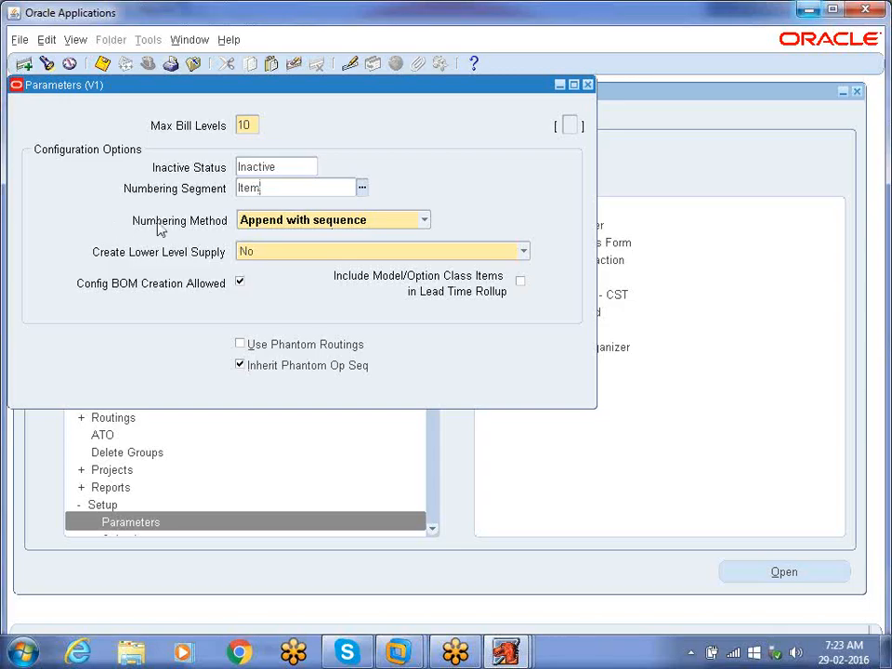
Step: Examine the Numbering Method and Create Lower Level Supply choices without changing them, and close the Bills of Material parameters
{"action": "left_click", "coordinate": [383, 230]}
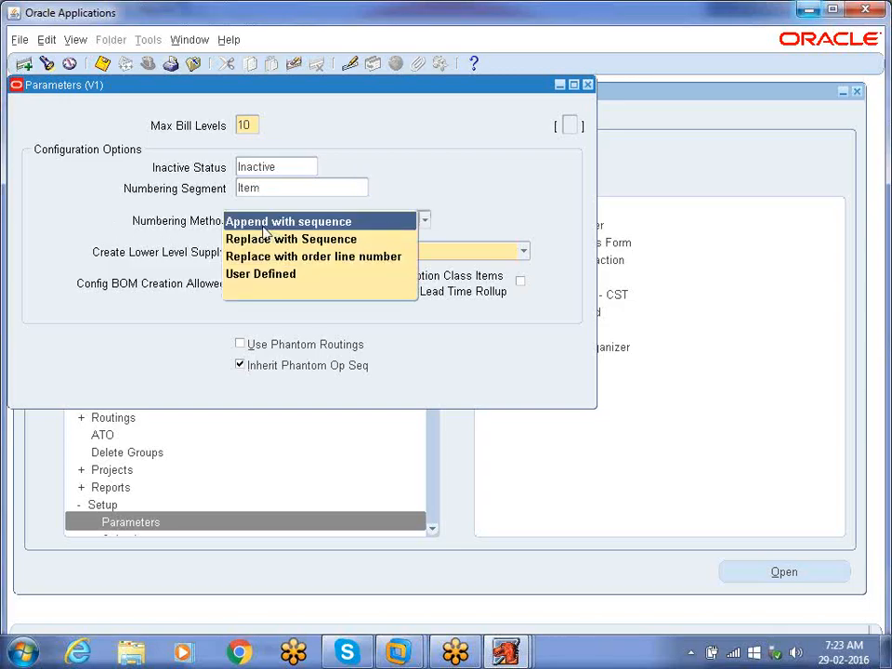
{"action": "left_click", "coordinate": [343, 222]}
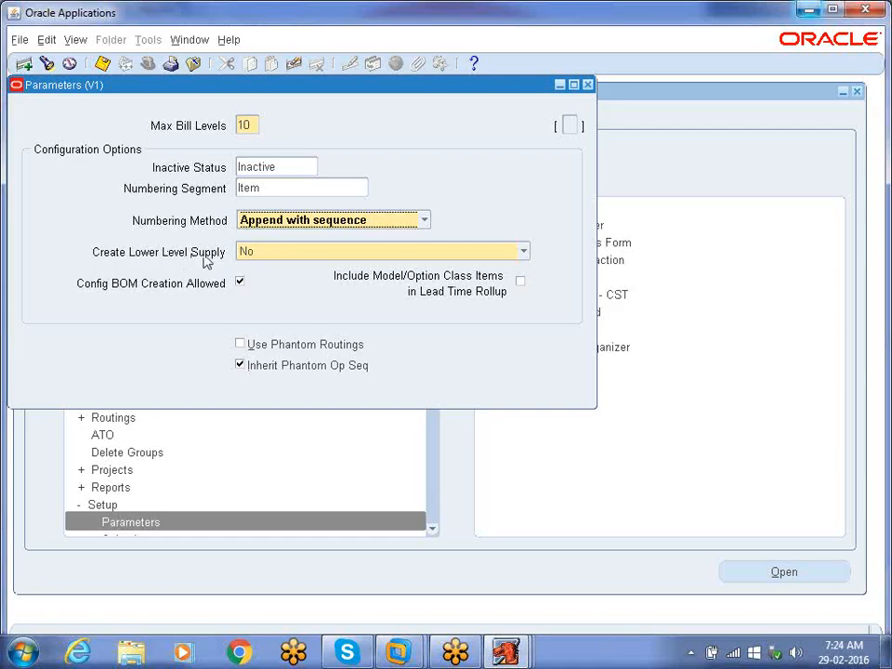
{"action": "left_click", "coordinate": [267, 256]}
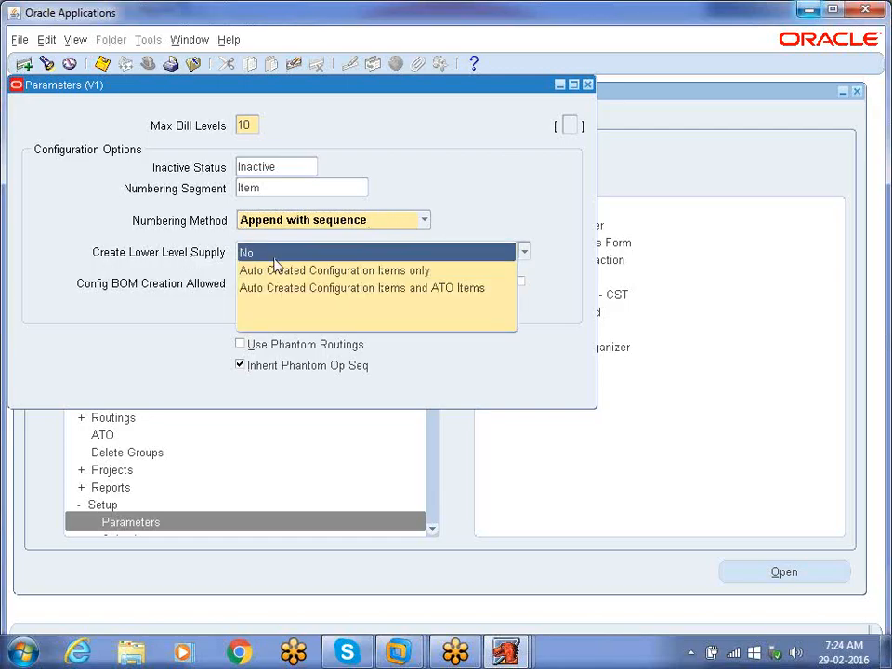
{"action": "left_click", "coordinate": [274, 260]}
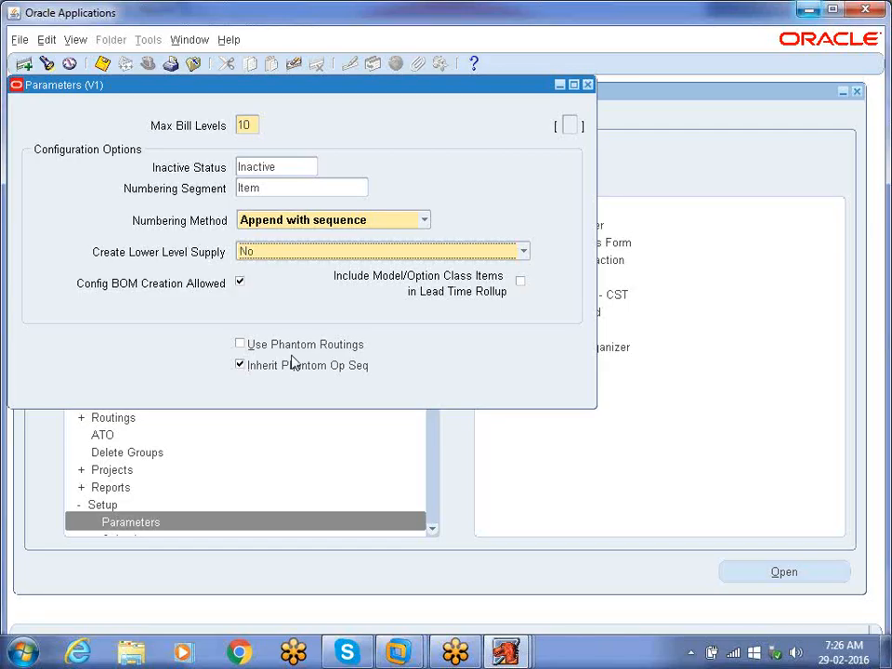
{"action": "left_click", "coordinate": [101, 63]}
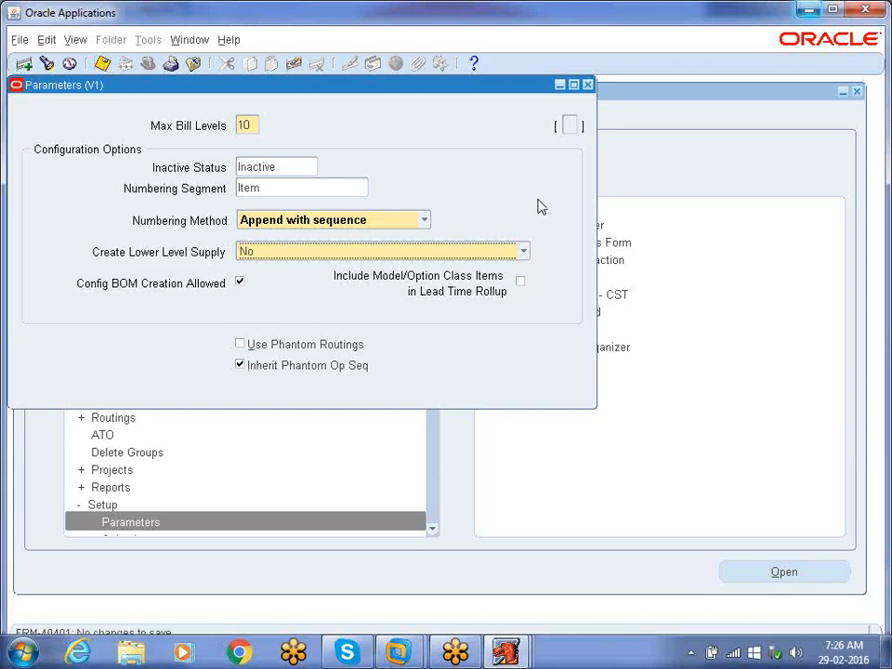
{"action": "left_click", "coordinate": [587, 85]}
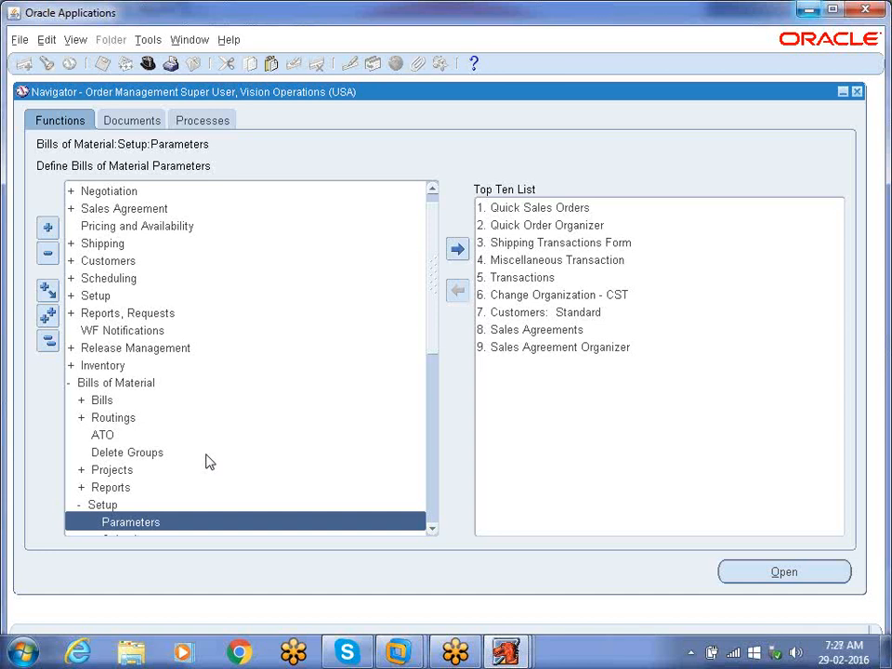
Step: Open the form for defining bills of material and start a bill for the item SZ_HD_ATO
{"action": "double_click", "coordinate": [103, 400]}
{"action": "left_click", "coordinate": [112, 435]}
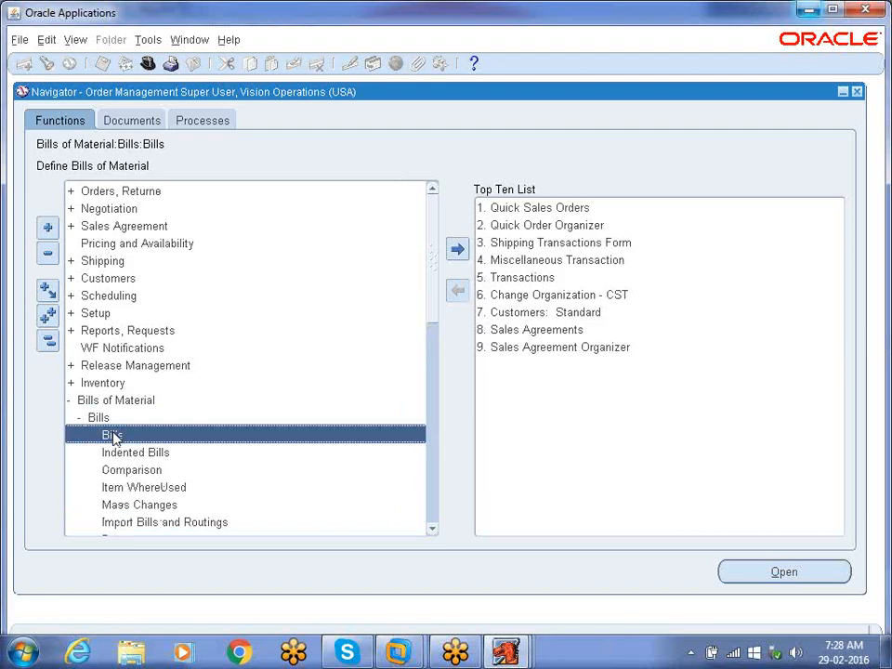
{"action": "double_click", "coordinate": [113, 437]}
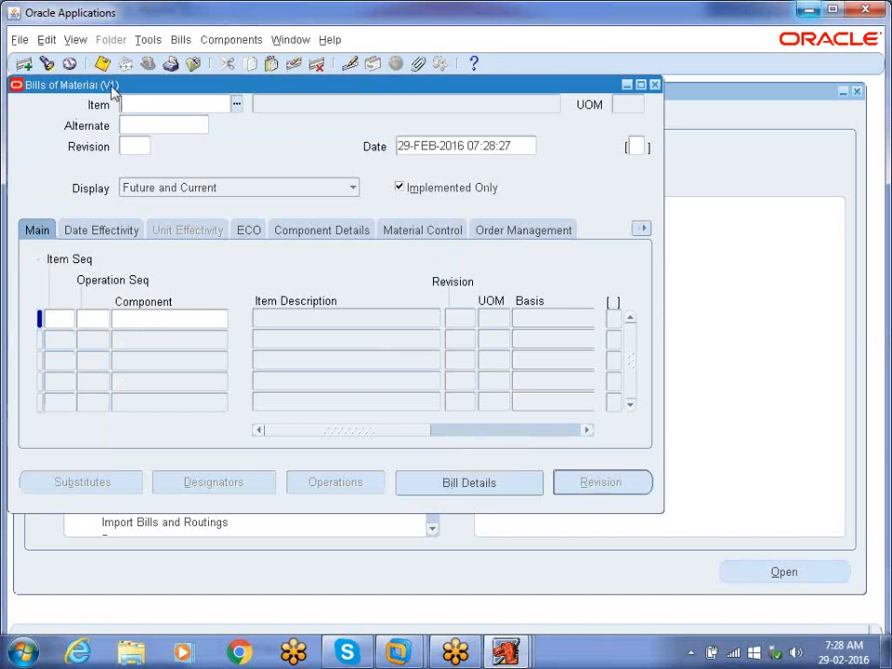
{"action": "type", "text": "Z_HD"}
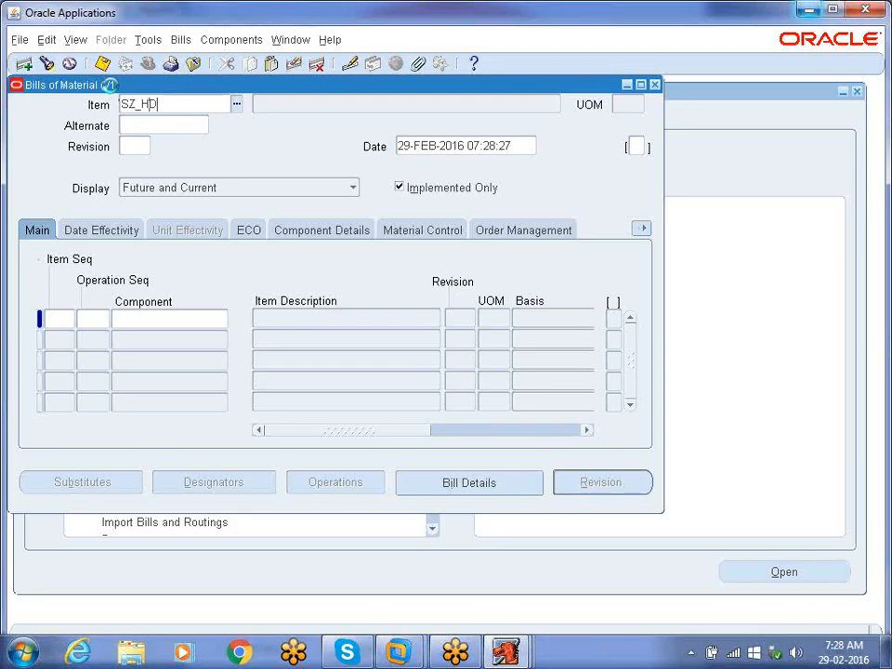
{"action": "key", "text": "Tab"}
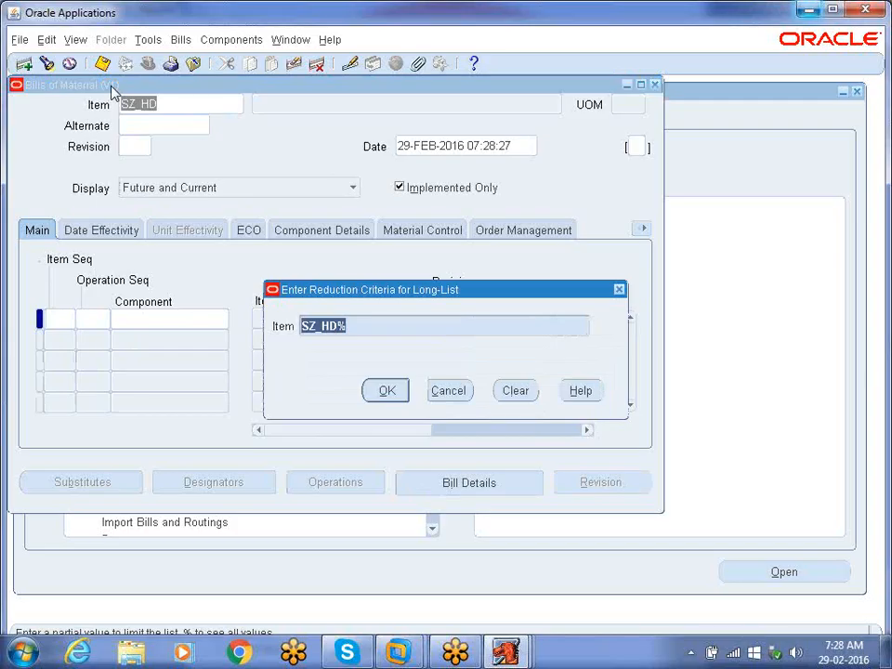
{"action": "left_click", "coordinate": [387, 392]}
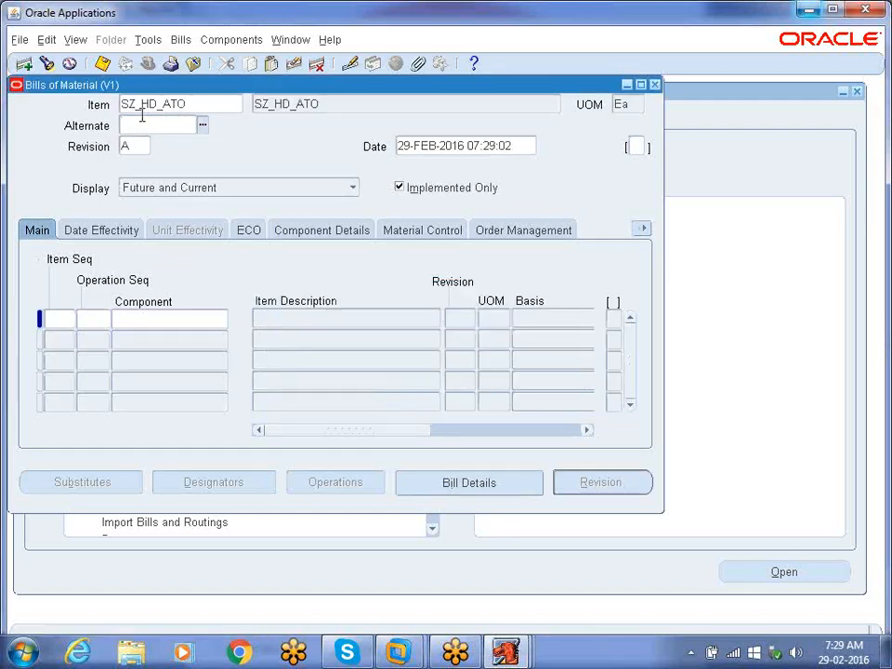
Step: Add SZ_500HD_ATO as the first component of the SZ_HD_ATO bill, keeping the Item basis and a quantity of 1
{"action": "left_click", "coordinate": [128, 318]}
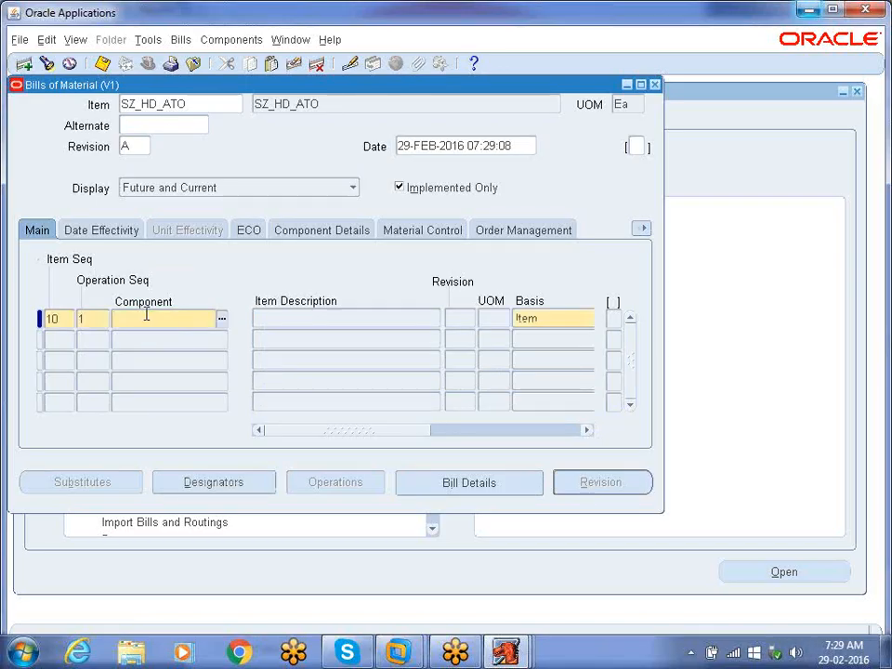
{"action": "type", "text": "SZ_5"}
{"action": "type", "text": "00"}
{"action": "key", "text": "Tab"}
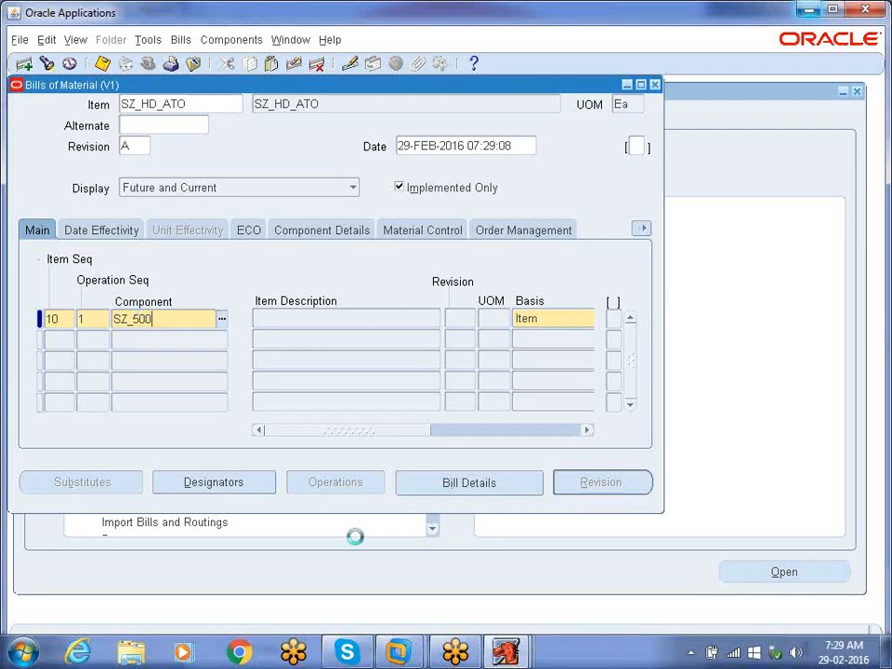
{"action": "key", "text": "Return"}
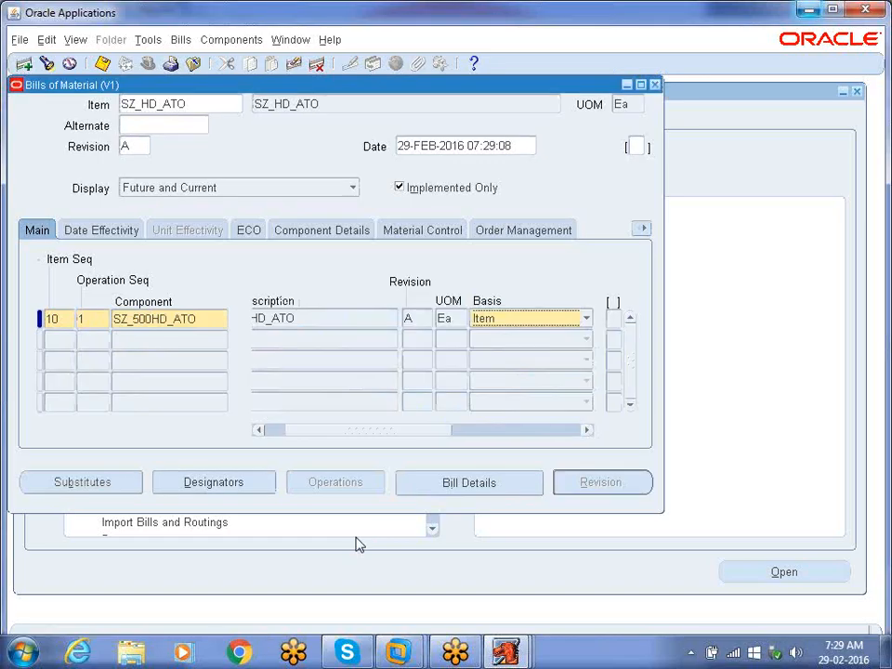
{"action": "left_click", "coordinate": [586, 430]}
{"action": "left_click", "coordinate": [565, 320]}
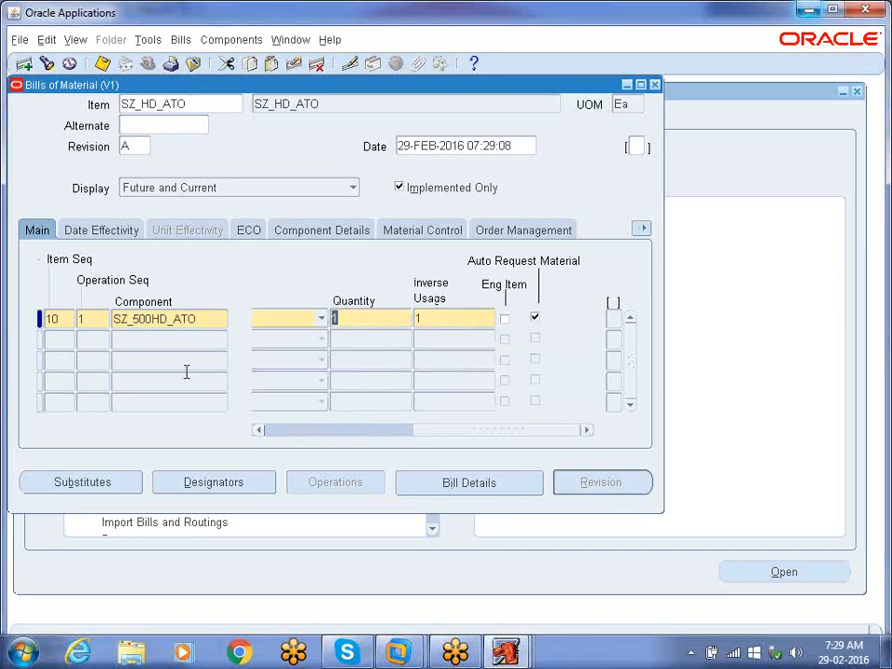
Step: Add SZ_1000HD_ATO as the second component at item sequence 20, keeping the Item basis and a quantity of 1
{"action": "left_click", "coordinate": [56, 339]}
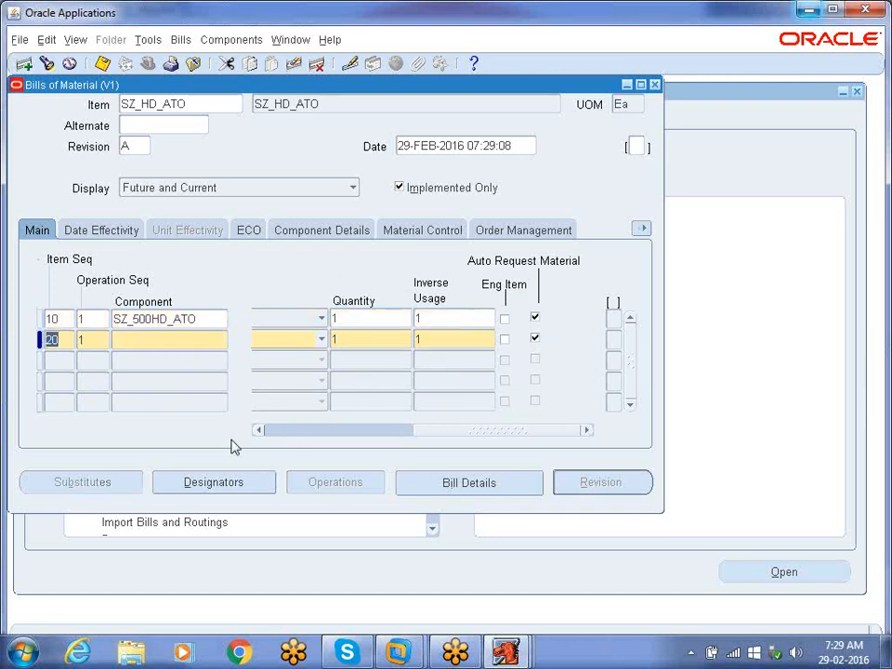
{"action": "key", "text": "Tab"}
{"action": "key", "text": "Tab"}
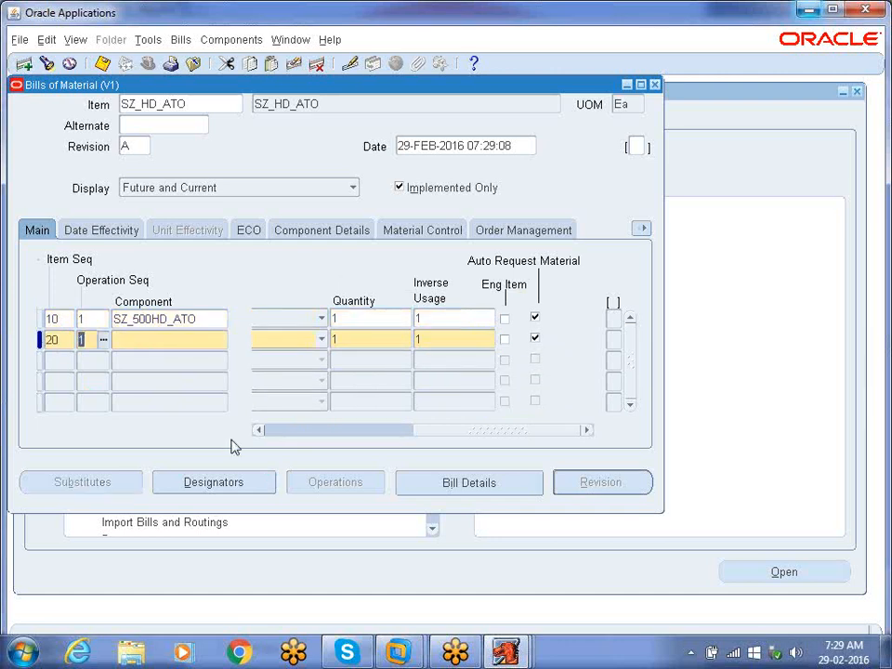
{"action": "type", "text": "SZ_1000"}
{"action": "key", "text": "Tab"}
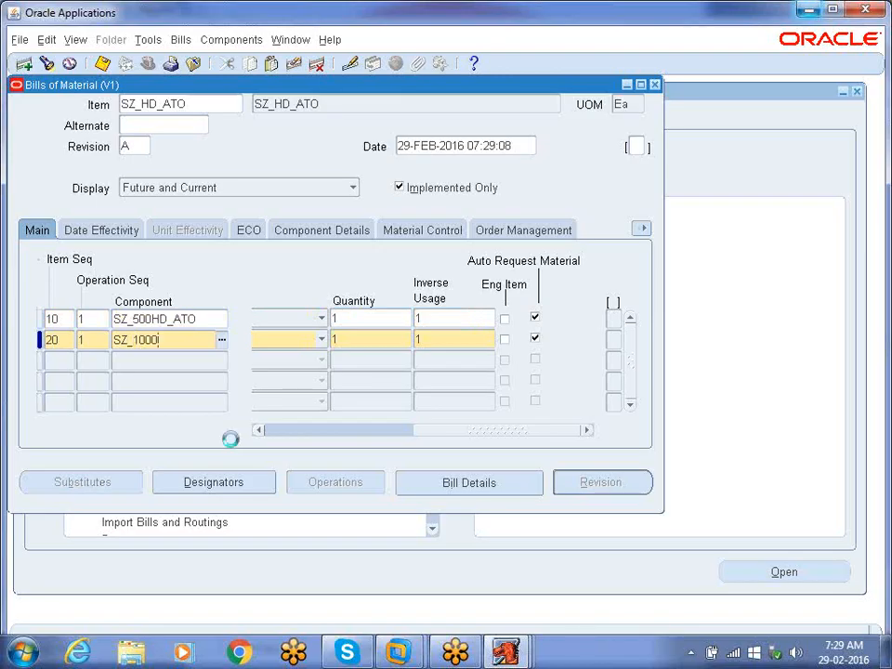
{"action": "key", "text": "Return"}
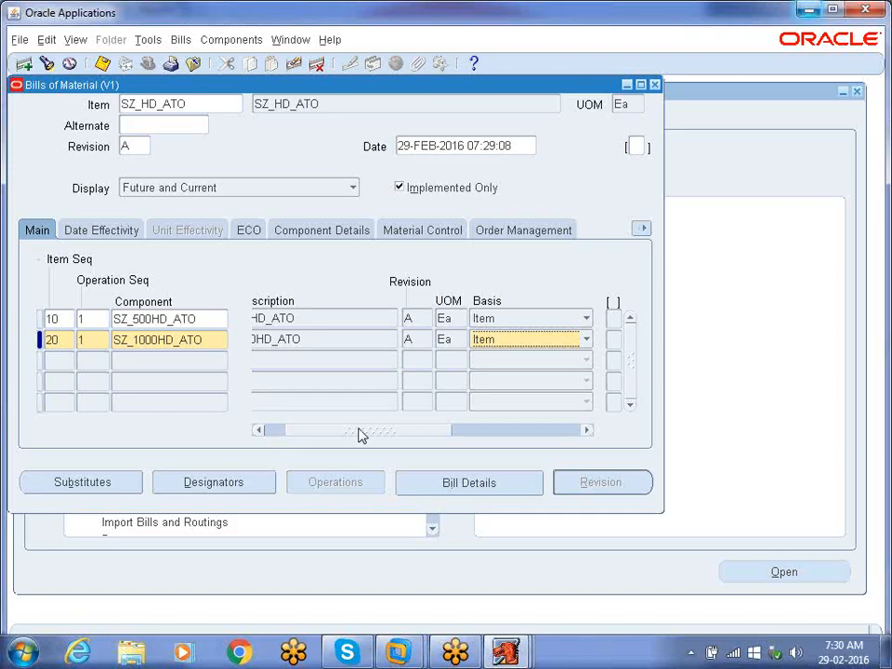
{"action": "left_click_drag", "start_coordinate": [359, 431], "coordinate": [408, 440]}
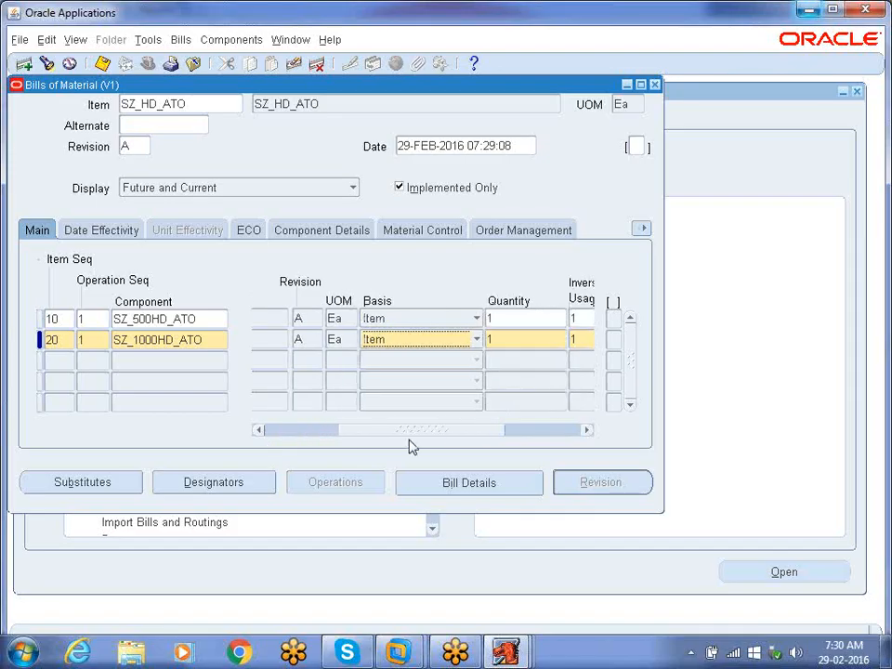
{"action": "left_click", "coordinate": [518, 342]}
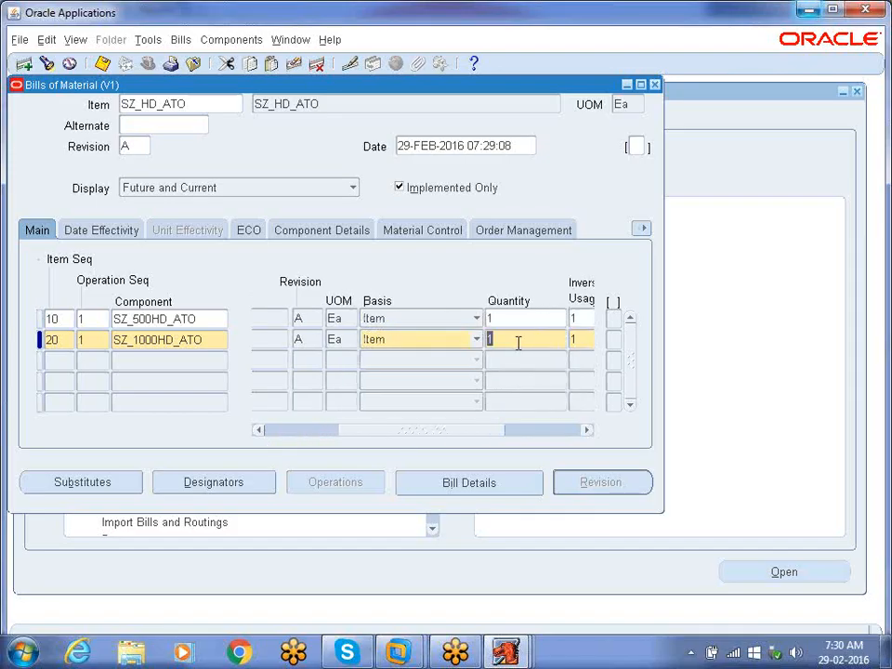
Step: Mark both hard disk components as optional in the order management attributes and save the SZ_HD_ATO bill
{"action": "left_click", "coordinate": [153, 103]}
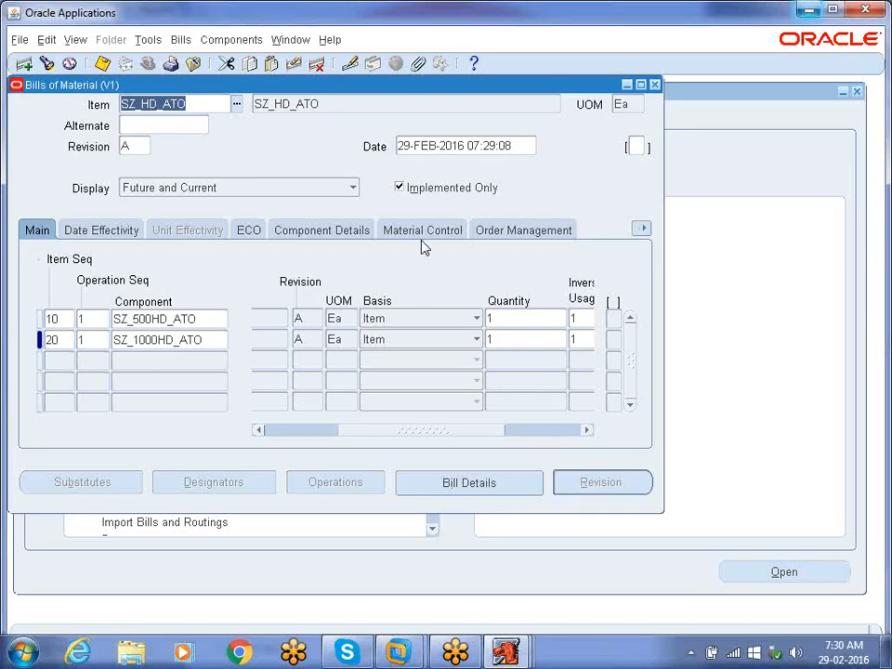
{"action": "left_click", "coordinate": [526, 232]}
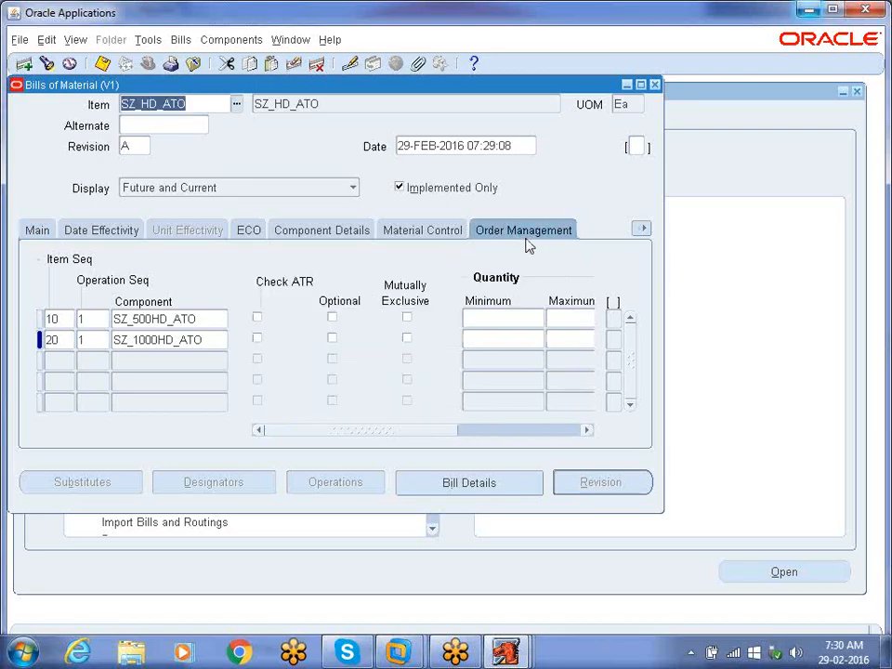
{"action": "left_click", "coordinate": [333, 319]}
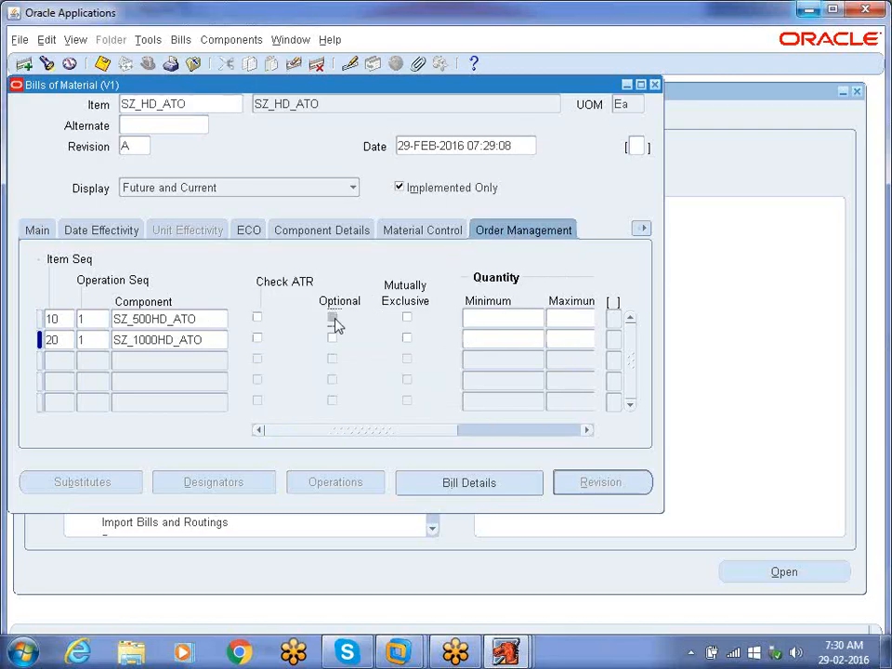
{"action": "left_click", "coordinate": [332, 340]}
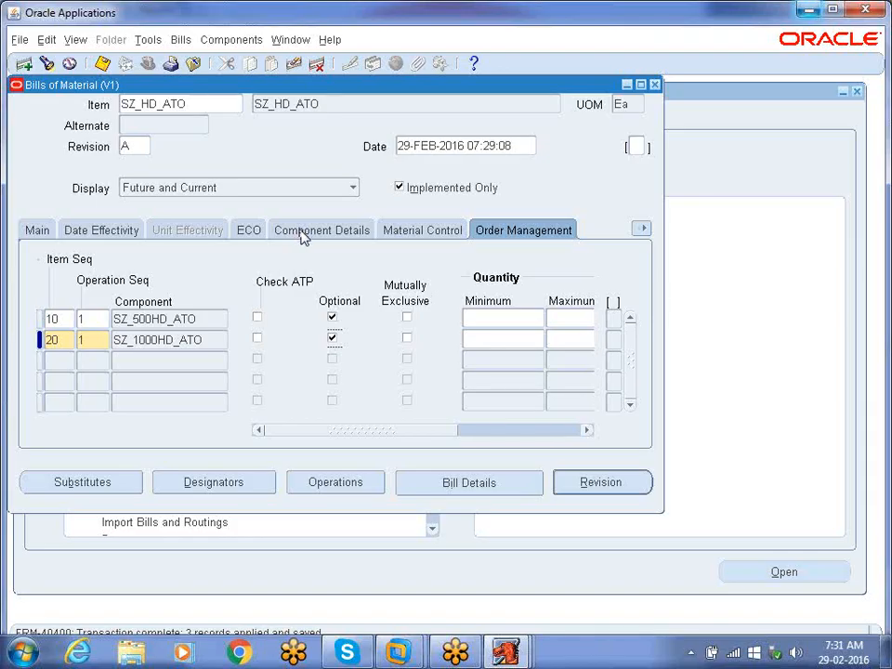
Step: Start a new bill of material for the item SZ_PR_ATO
{"action": "left_click", "coordinate": [199, 110]}
{"action": "left_click", "coordinate": [25, 66]}
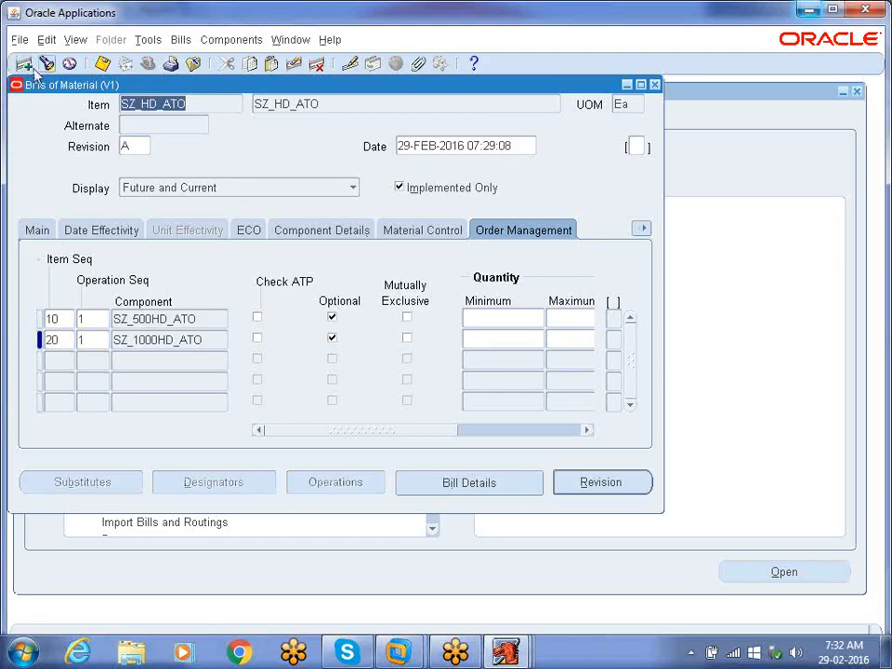
{"action": "type", "text": "SZ_FR"}
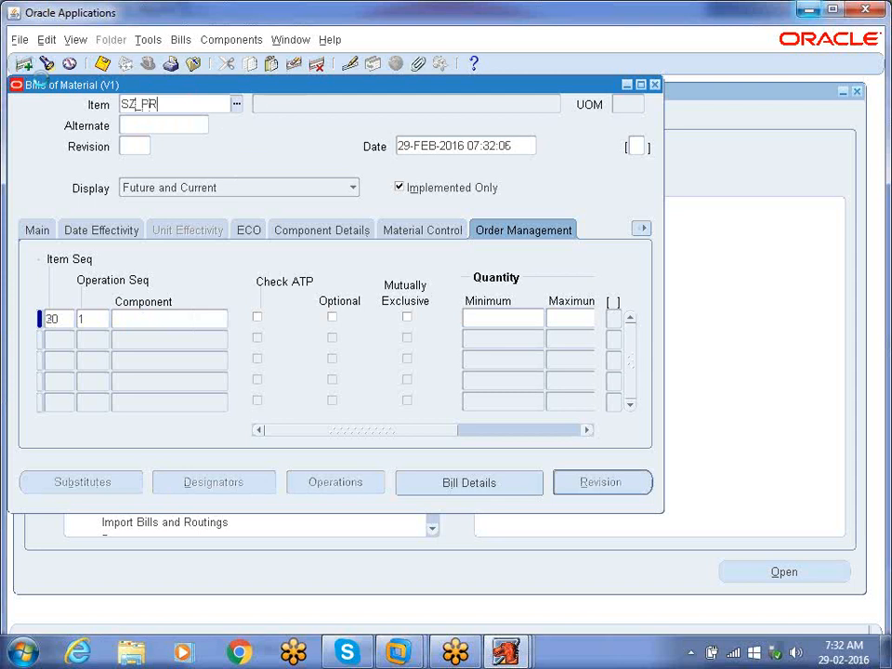
{"action": "key", "text": "Tab"}
{"action": "key", "text": "Return"}
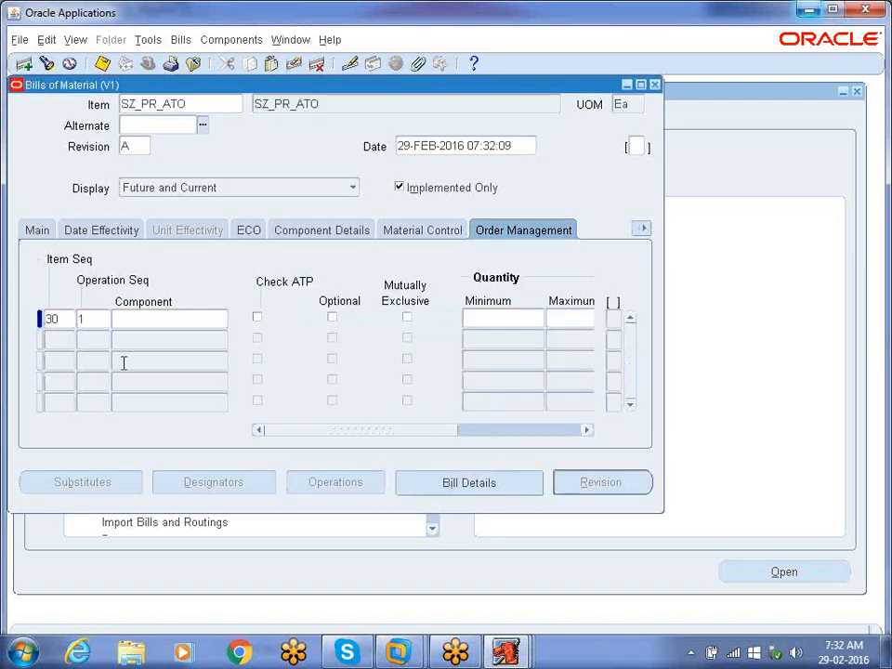
Step: Add SZ_I5PR_ATO as the first component of the SZ_PR_ATO bill, choosing it from the items beginning with SZ_I
{"action": "left_click", "coordinate": [161, 320]}
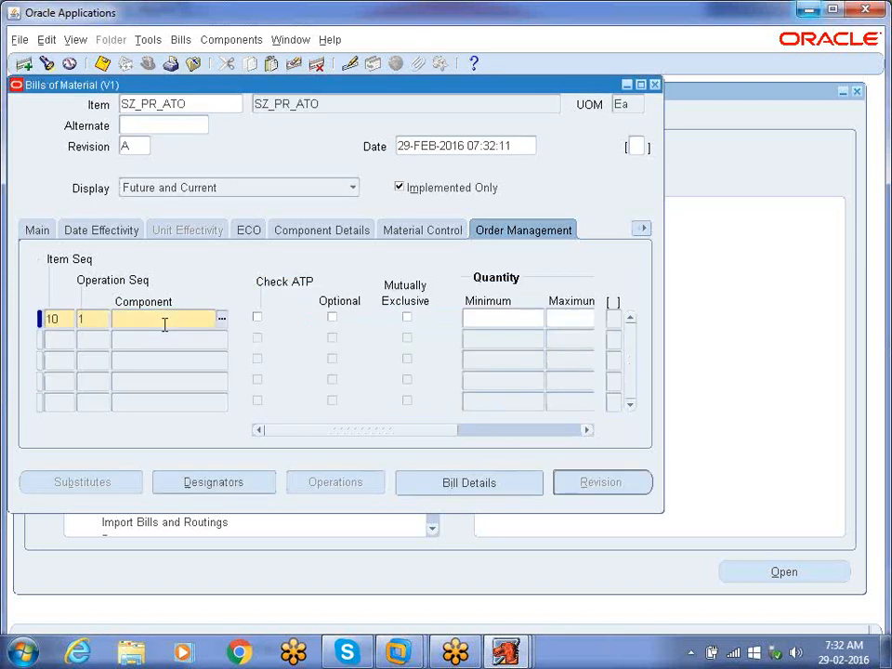
{"action": "type", "text": "SZ_i"}
{"action": "key", "text": "Tab"}
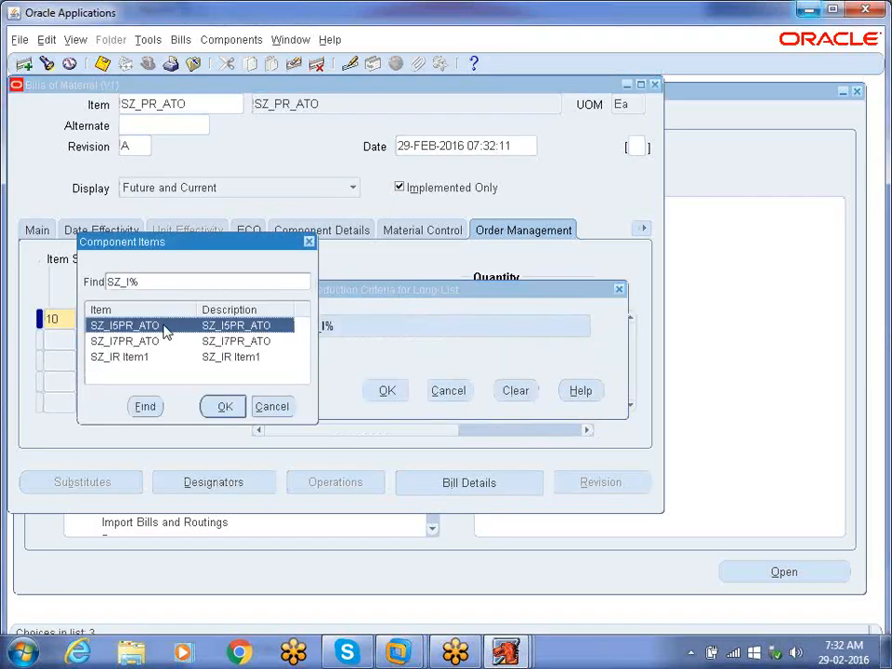
{"action": "left_click", "coordinate": [230, 409]}
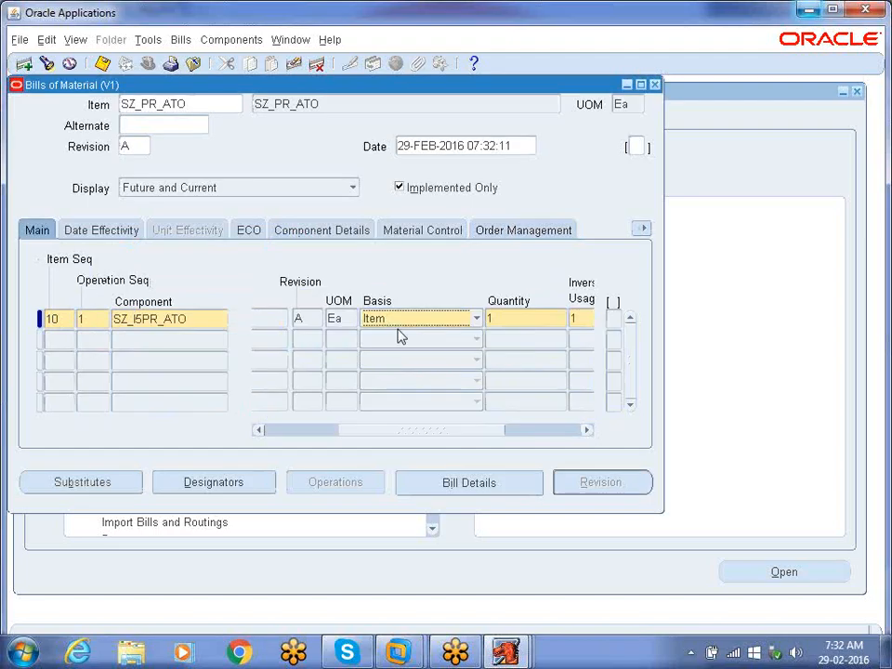
Step: Add SZ_I7PR_ATO as the component at item sequence 20, and save the SZ_PR_ATO bill with both components marked as optional
{"action": "left_click", "coordinate": [144, 340]}
{"action": "type", "text": "SZ_I"}
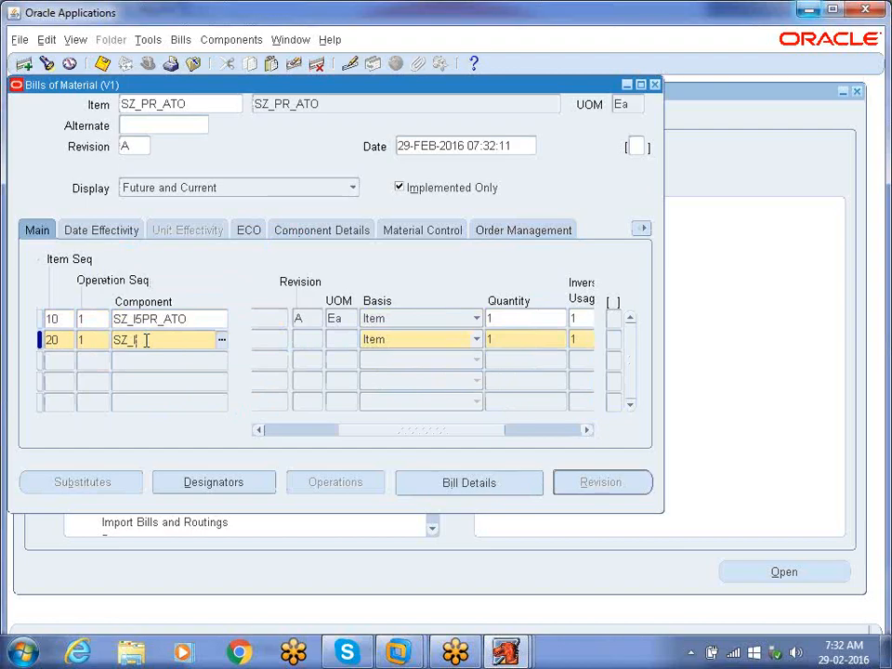
{"action": "key", "text": "Tab"}
{"action": "key", "text": "Return"}
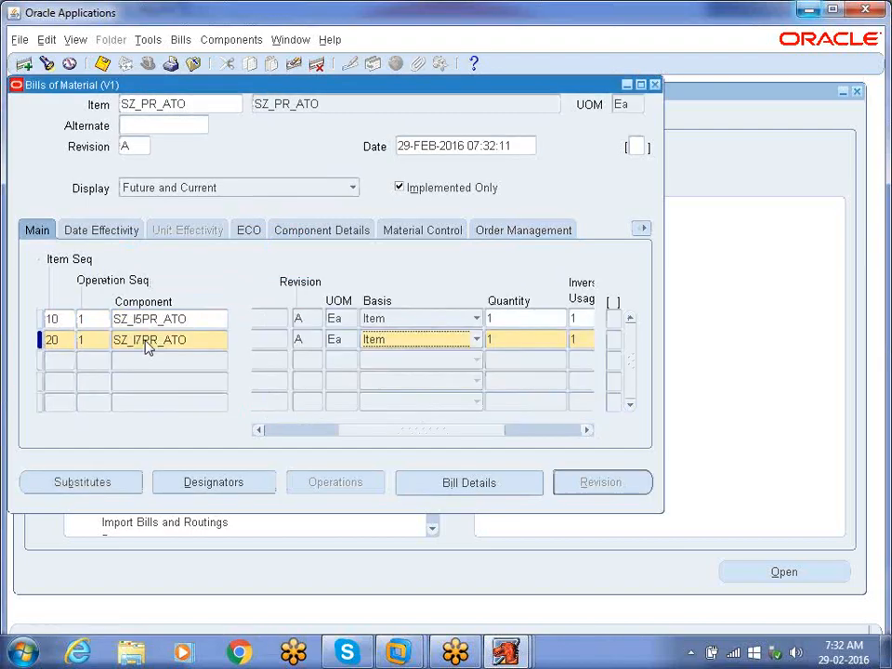
{"action": "left_click", "coordinate": [518, 238]}
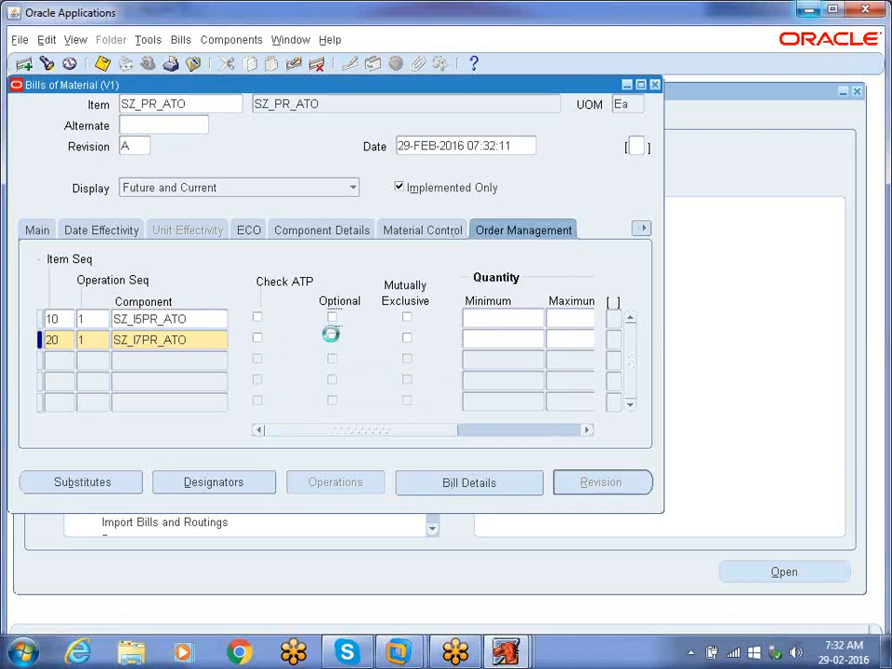
{"action": "left_click", "coordinate": [333, 339]}
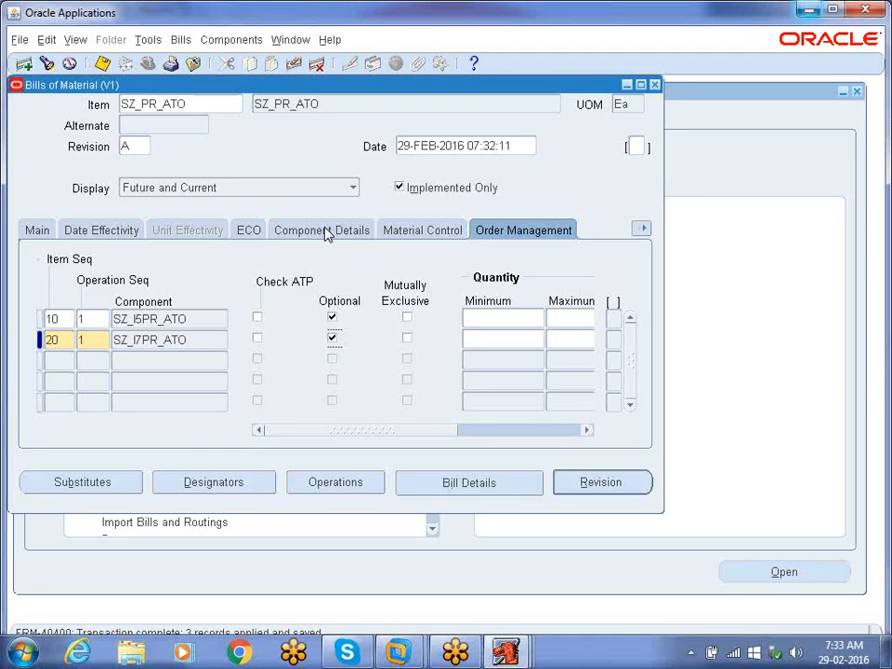
Step: Start a new bill of material for the item SZ_MM_ATO
{"action": "left_click", "coordinate": [204, 105]}
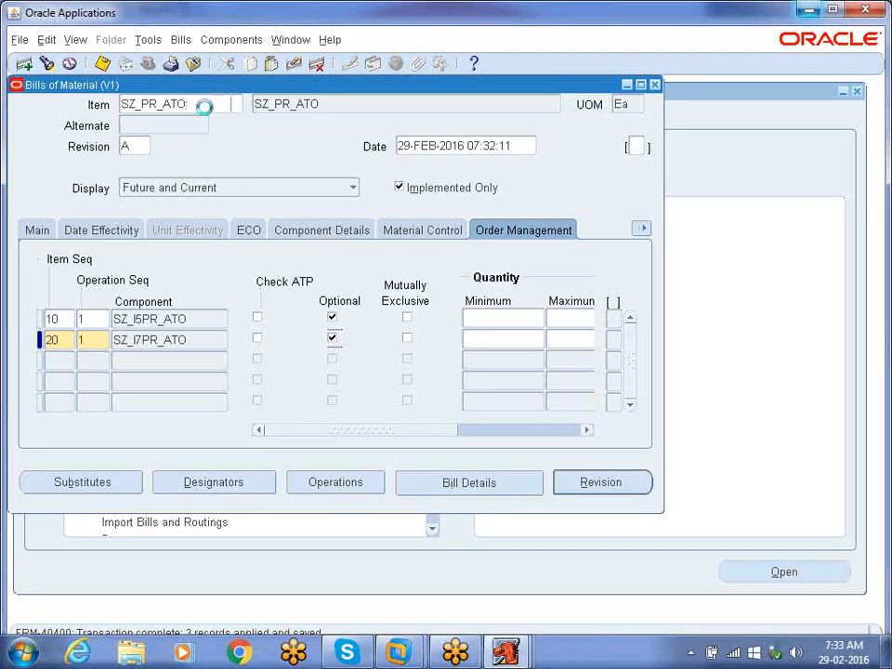
{"action": "left_click", "coordinate": [24, 63]}
{"action": "type", "text": "S"}
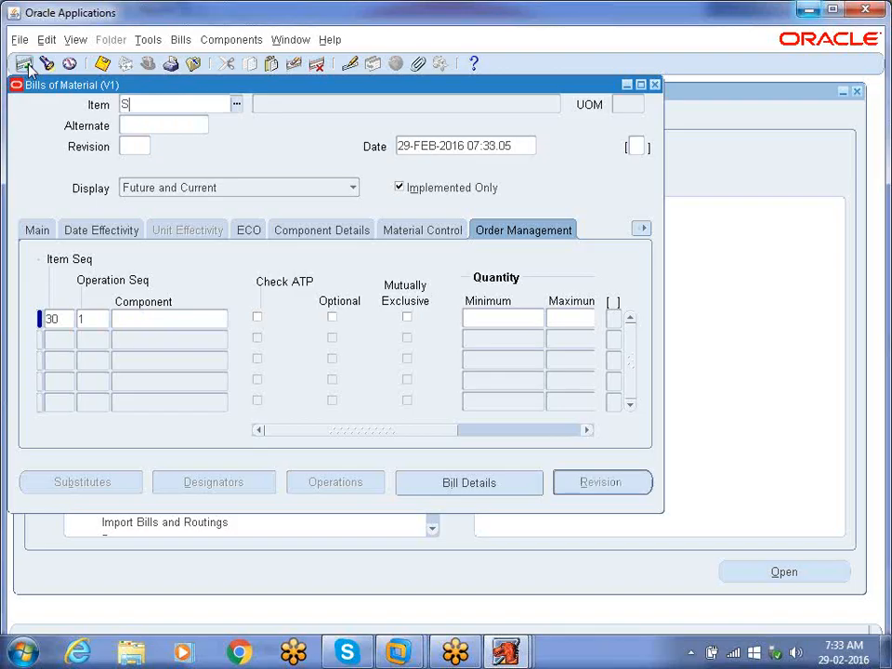
{"action": "type", "text": "Z_MM"}
{"action": "key", "text": "Tab"}
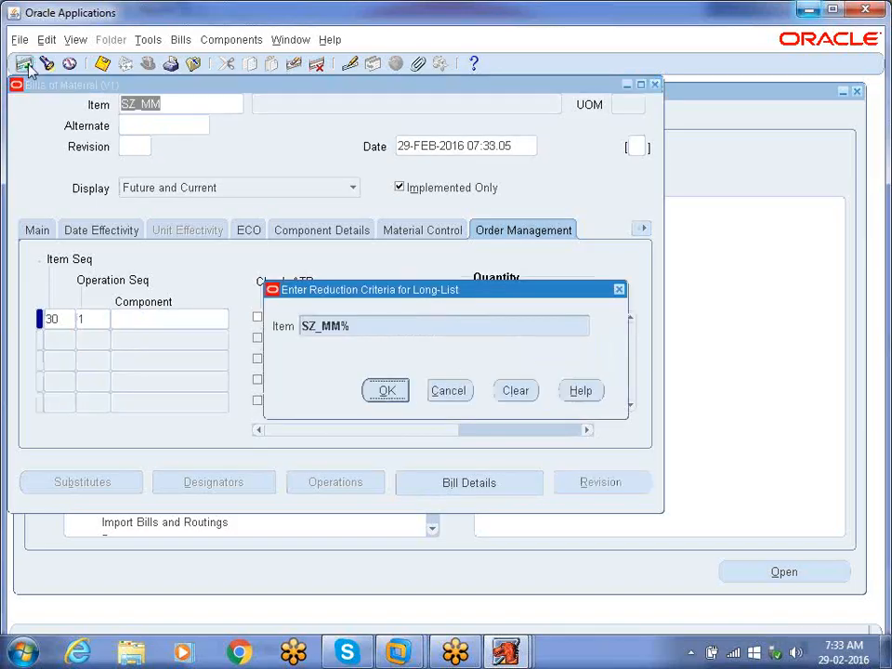
{"action": "key", "text": "Return"}
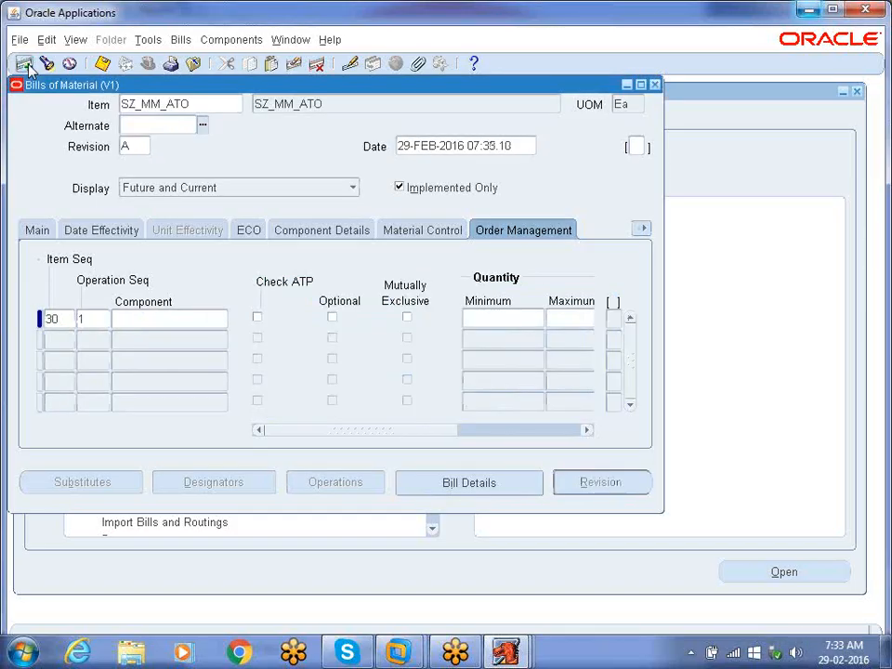
Step: Add SZ_4MM_ATO as the first component of the SZ_MM_ATO bill, choosing it from the items beginning with SZ_4
{"action": "left_click", "coordinate": [148, 322]}
{"action": "type", "text": "SZ_"}
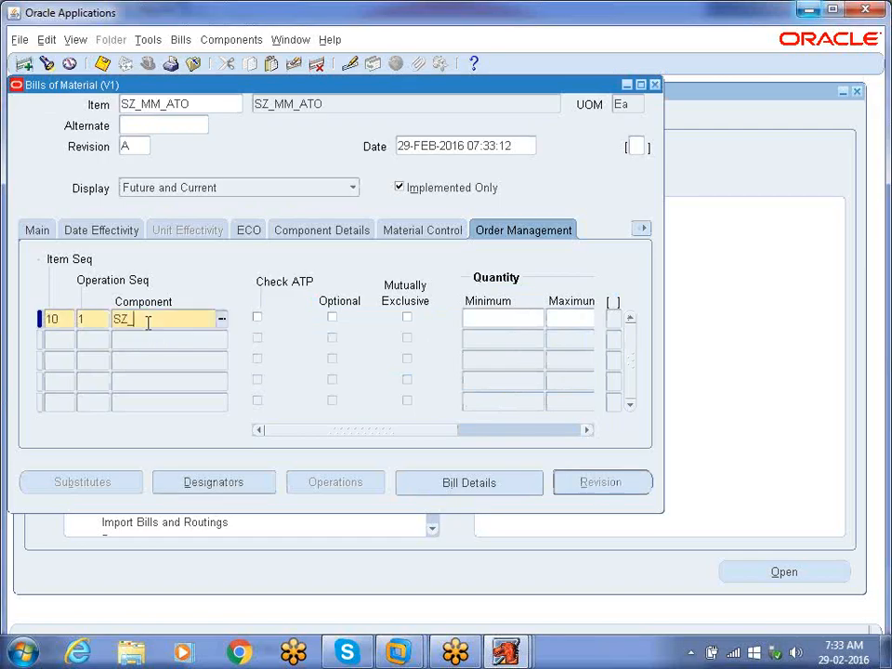
{"action": "type", "text": "4"}
{"action": "key", "text": "Return"}
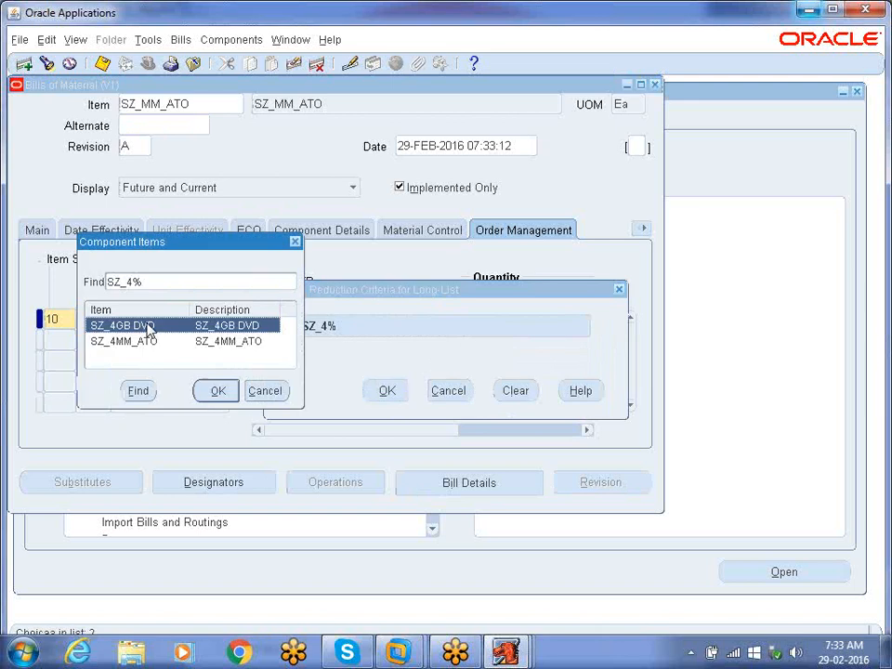
{"action": "key", "text": "Down"}
{"action": "key", "text": "Return"}
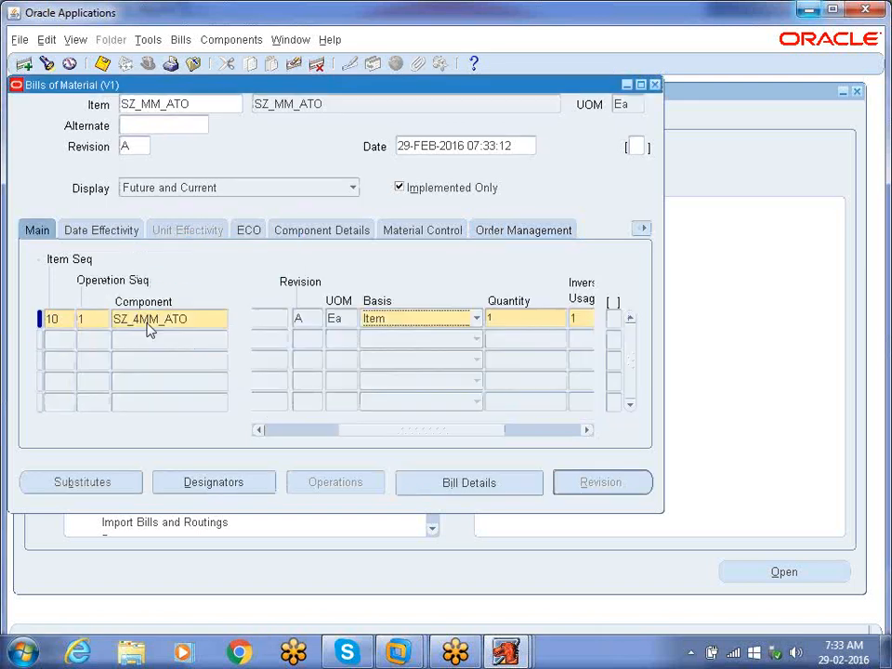
Step: Add SZ_8MM_ATO as the component at item sequence 20, choosing it from the items beginning with SZ_8
{"action": "left_click", "coordinate": [145, 338]}
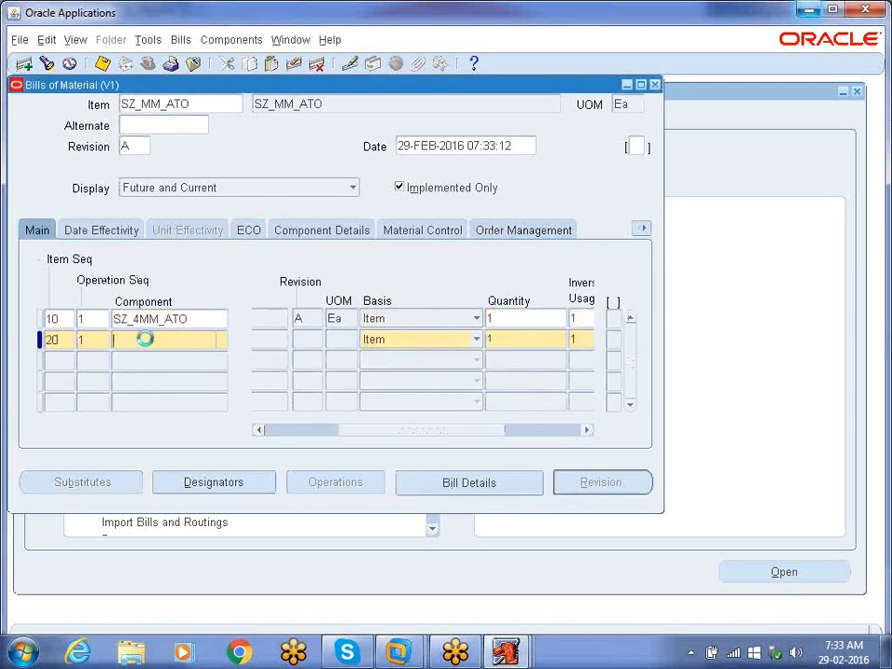
{"action": "type", "text": "SZ_"}
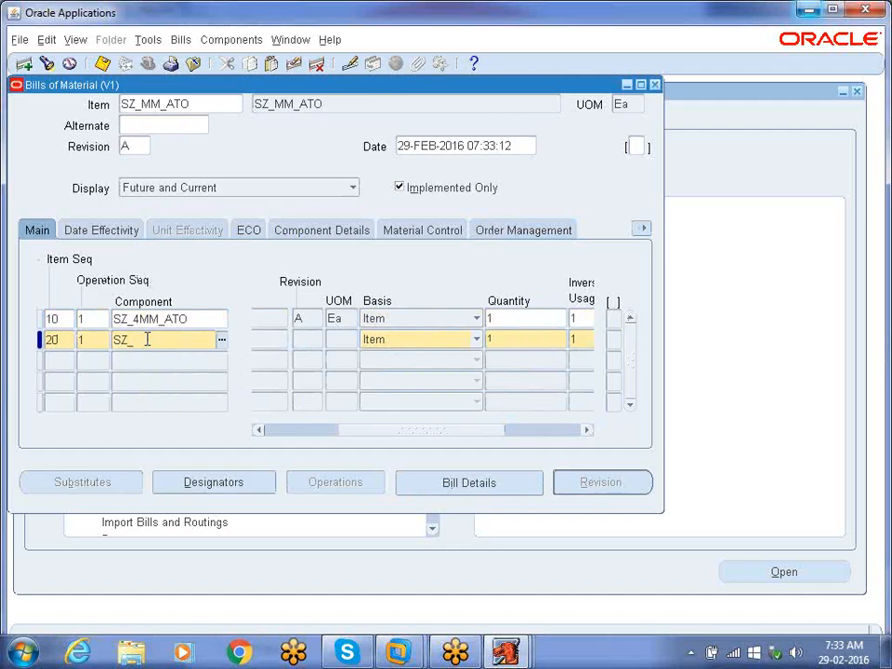
{"action": "type", "text": "8%"}
{"action": "key", "text": "Tab"}
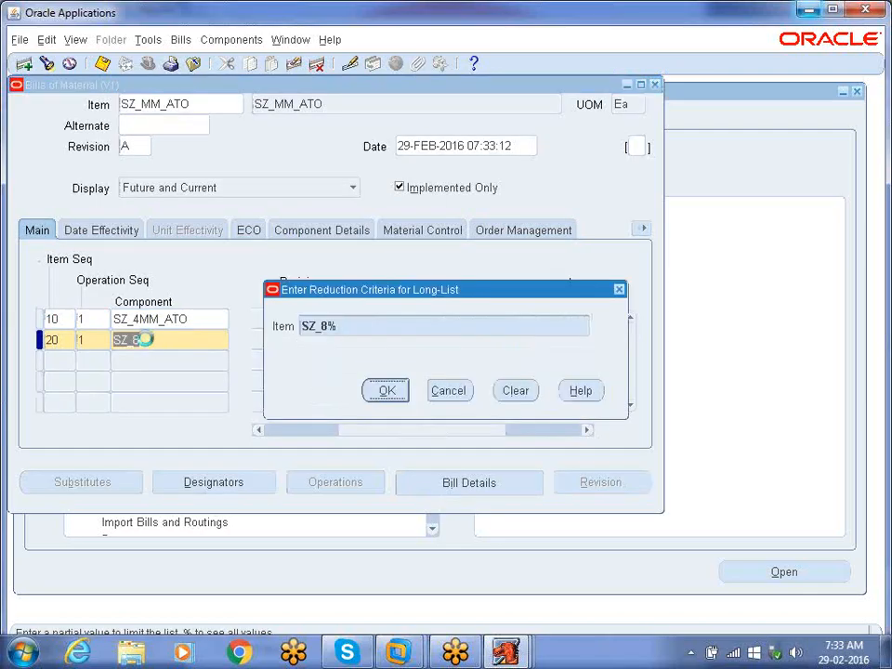
{"action": "key", "text": "Return"}
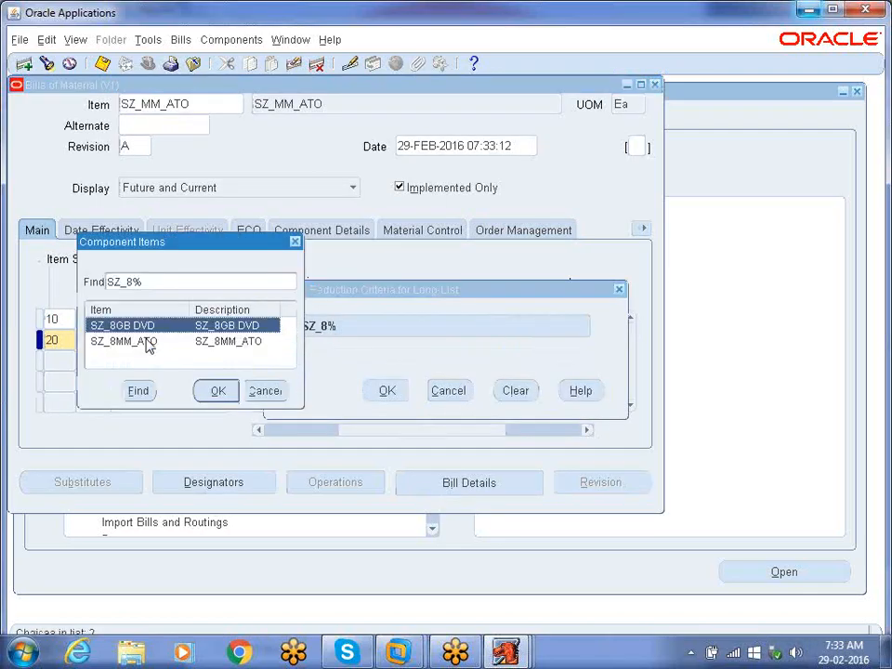
{"action": "left_click", "coordinate": [147, 342]}
{"action": "double_click", "coordinate": [148, 341]}
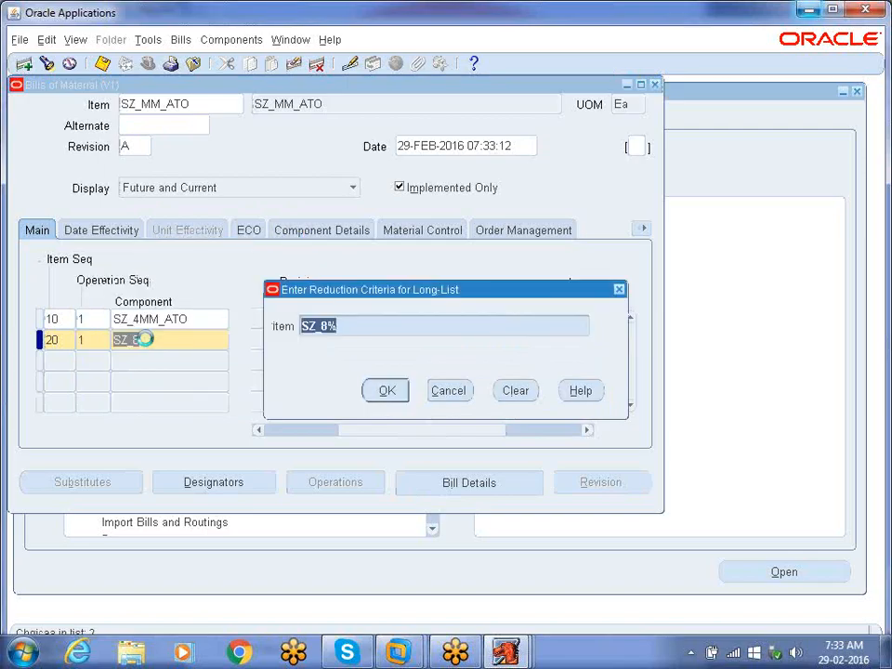
Step: Mark both memory components as optional in the order management attributes and save the SZ_MM_ATO bill
{"action": "left_click", "coordinate": [516, 234]}
{"action": "left_click", "coordinate": [333, 338]}
{"action": "left_click", "coordinate": [92, 59]}
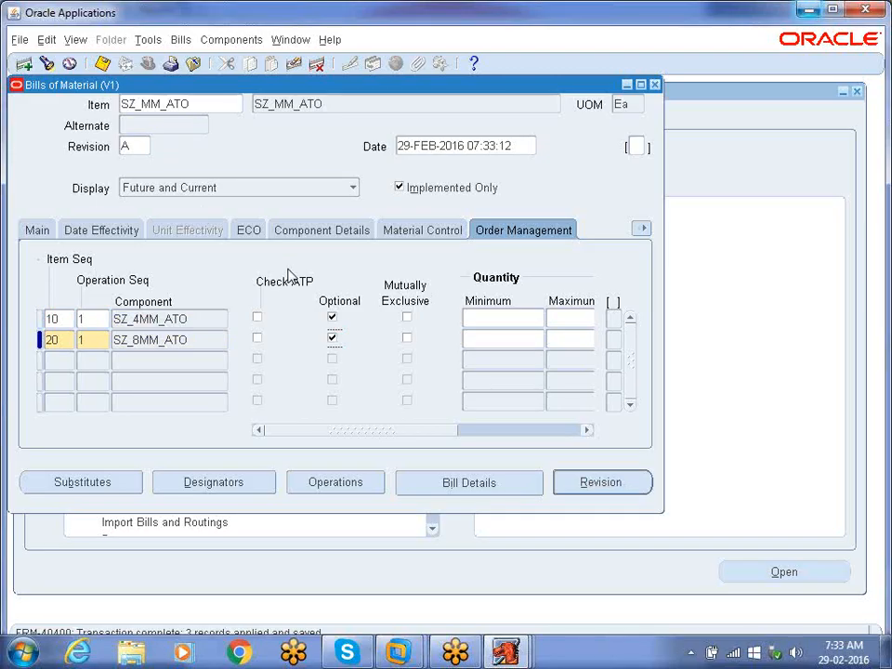
Step: Close the SZ_MM_ATO bill and reopen a blank Bills of Material form
{"action": "left_click", "coordinate": [655, 86]}
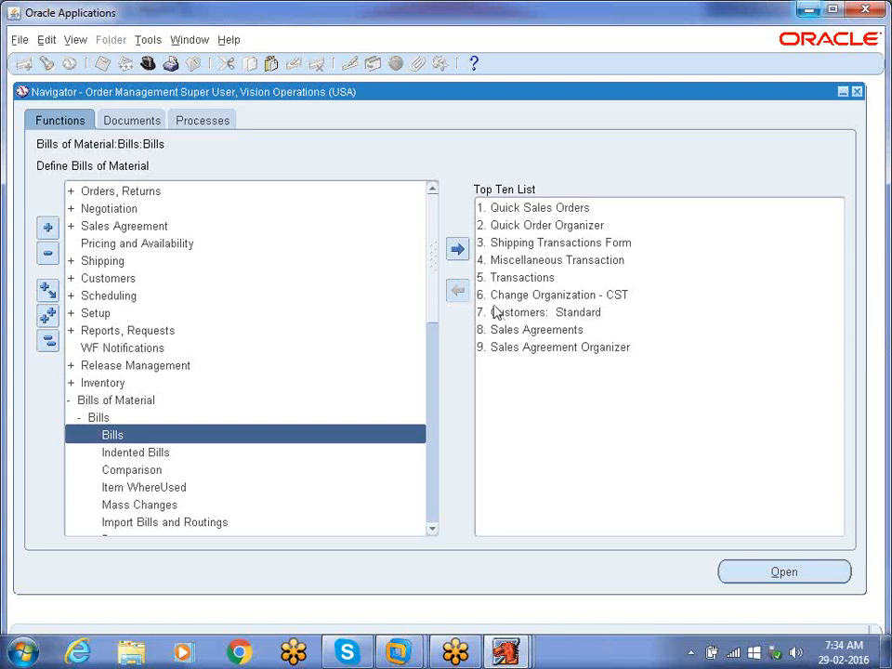
{"action": "left_click", "coordinate": [99, 399]}
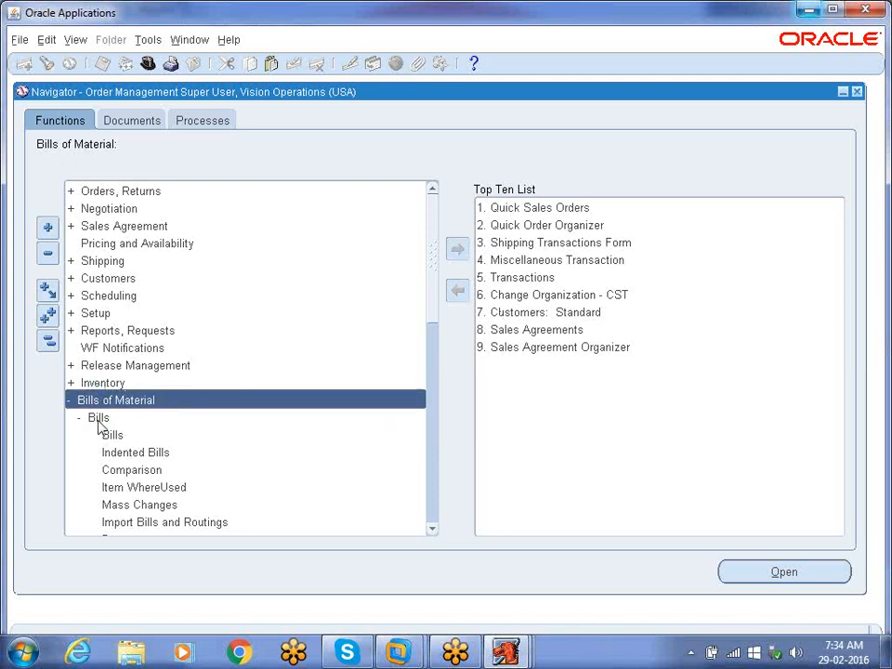
{"action": "left_click", "coordinate": [99, 423]}
{"action": "left_click", "coordinate": [113, 435]}
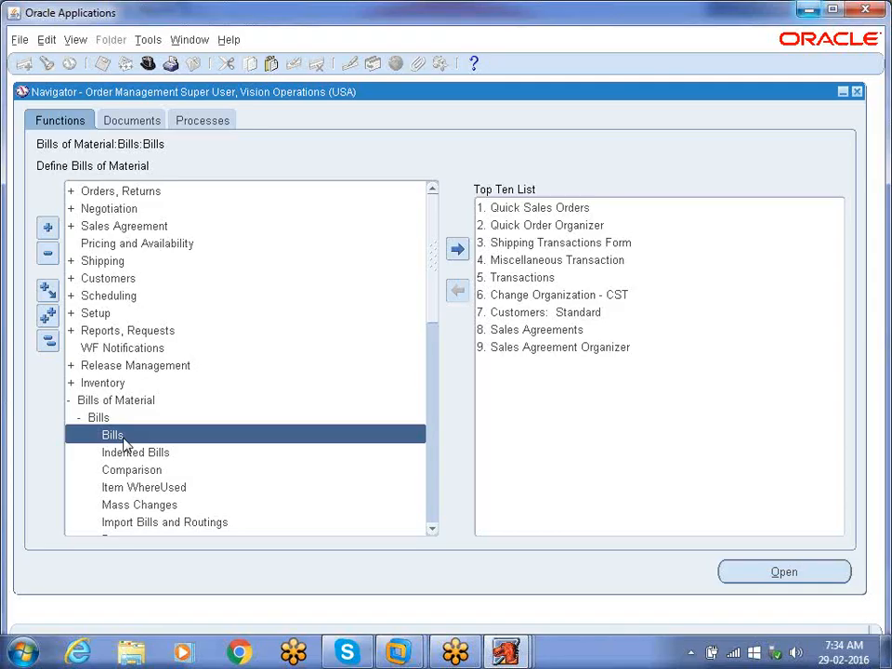
{"action": "double_click", "coordinate": [122, 437]}
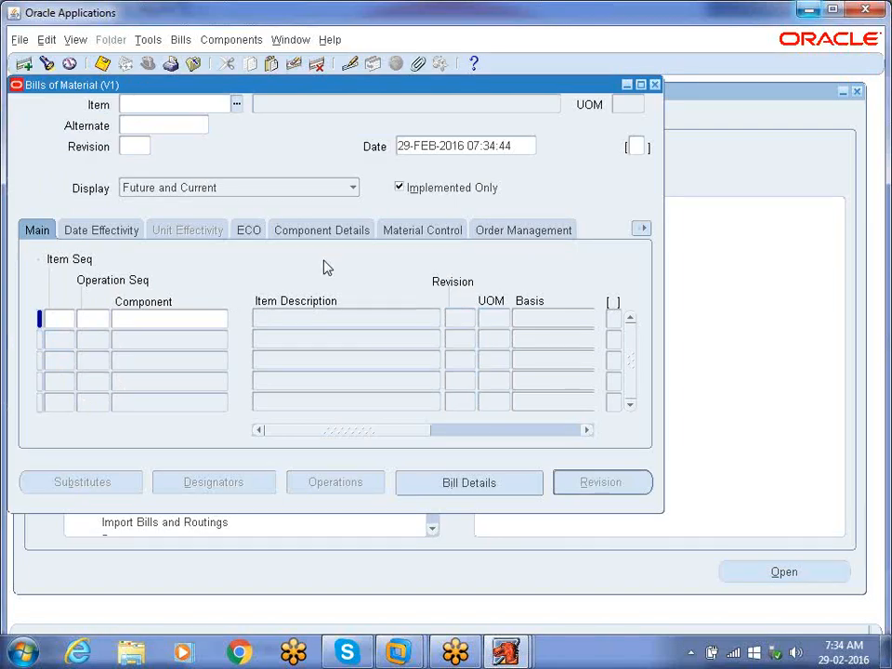
Step: Start a bill of material for SZ_CPU_100_ATO, choosing it from the items beginning with SZ_CPU
{"action": "type", "text": "SZ"}
{"action": "type", "text": "C"}
{"action": "key", "text": "BackSpace"}
{"action": "type", "text": "U"}
{"action": "key", "text": "Tab"}
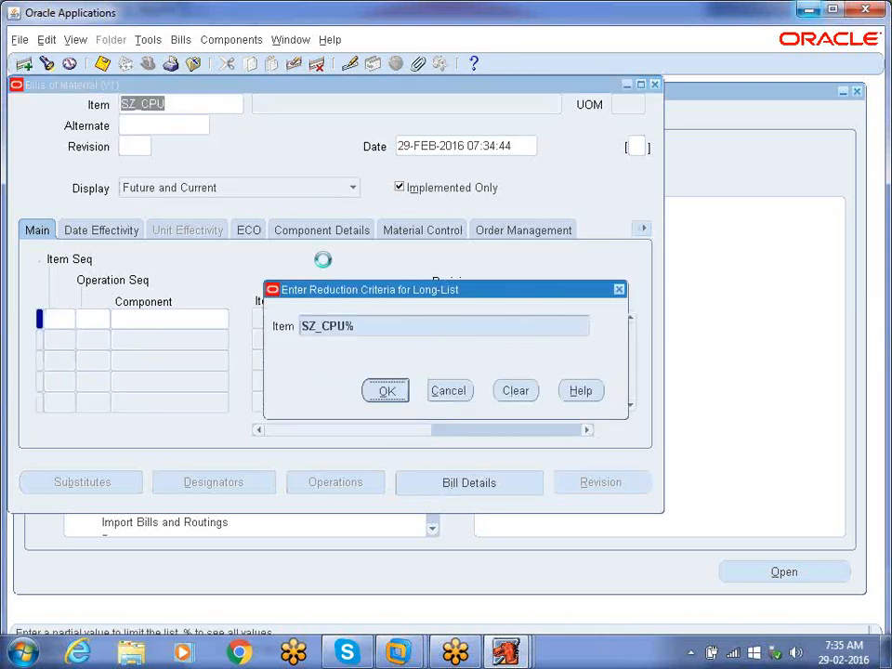
{"action": "key", "text": "Return"}
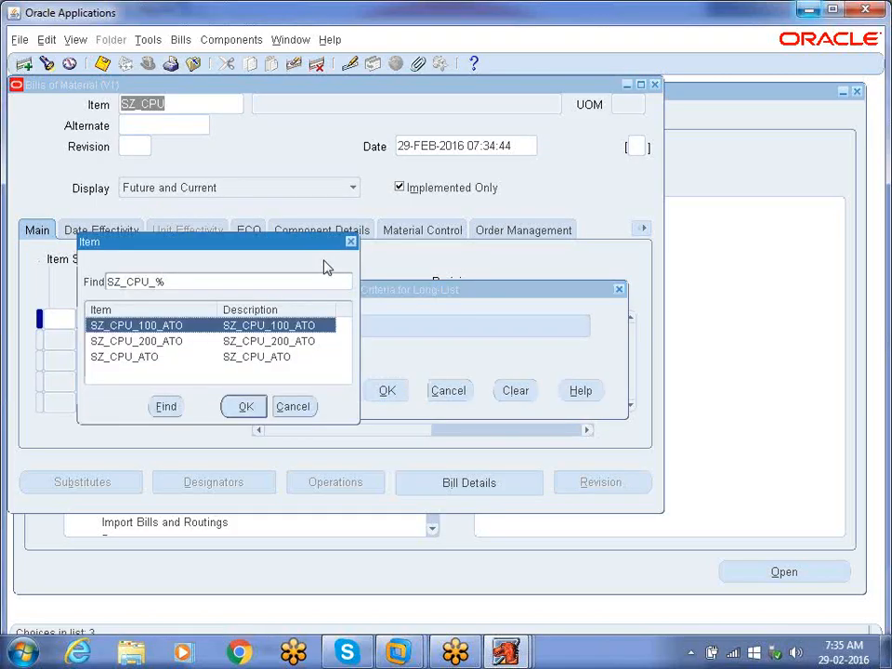
{"action": "key", "text": "Return"}
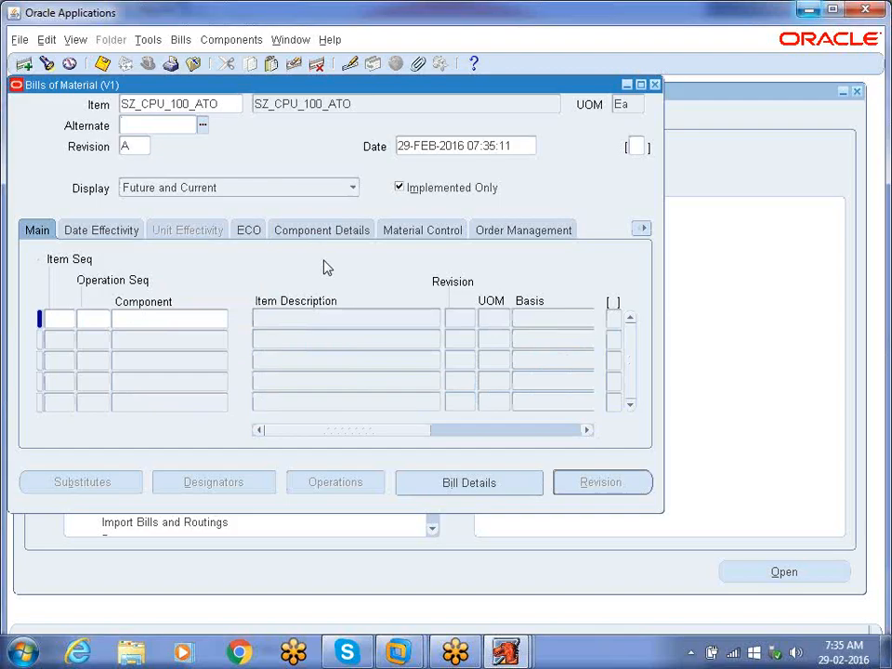
Step: Add SZ_HD_ATO at item sequence 10 and SZ_PR_ATO at item sequence 20 as components of the SZ_CPU_100_ATO bill
{"action": "left_click", "coordinate": [167, 319]}
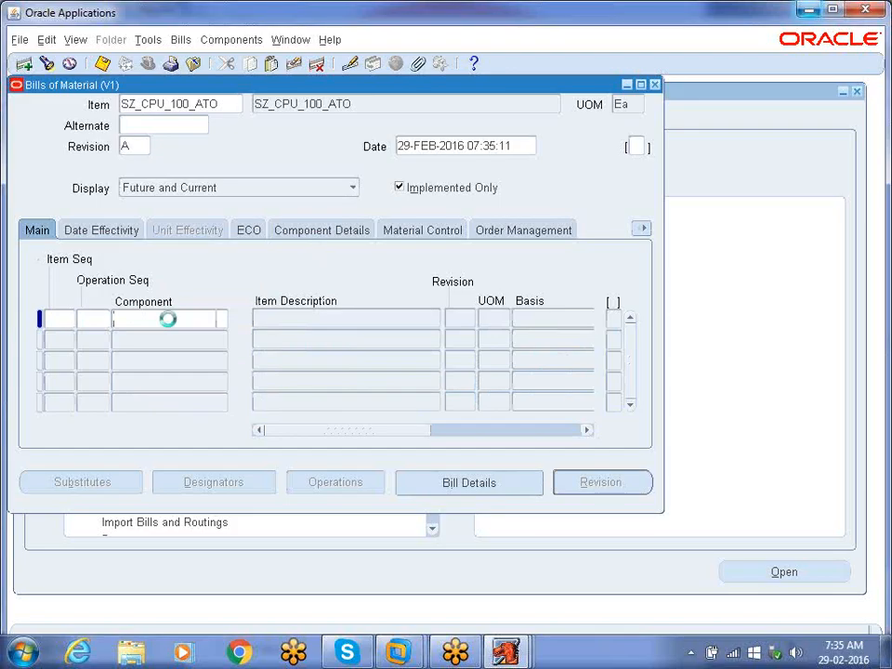
{"action": "type", "text": "S"}
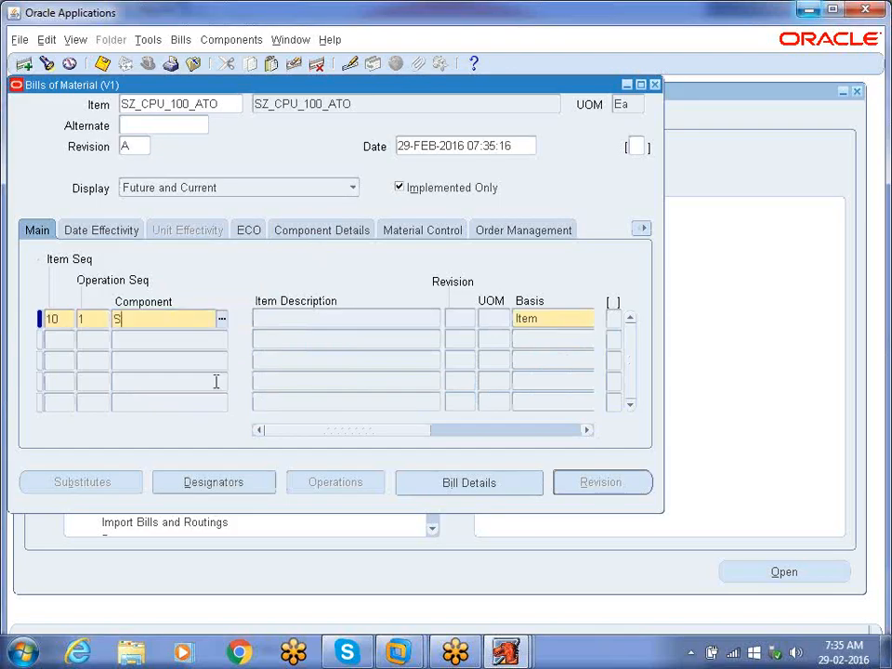
{"action": "type", "text": "Z_HD_ATO"}
{"action": "key", "text": "Tab"}
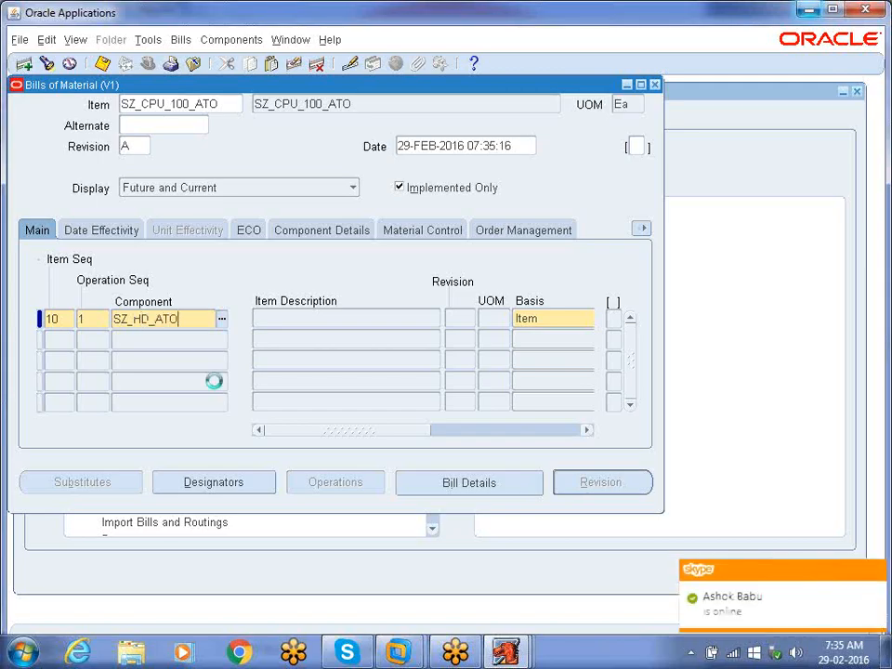
{"action": "left_click", "coordinate": [153, 343]}
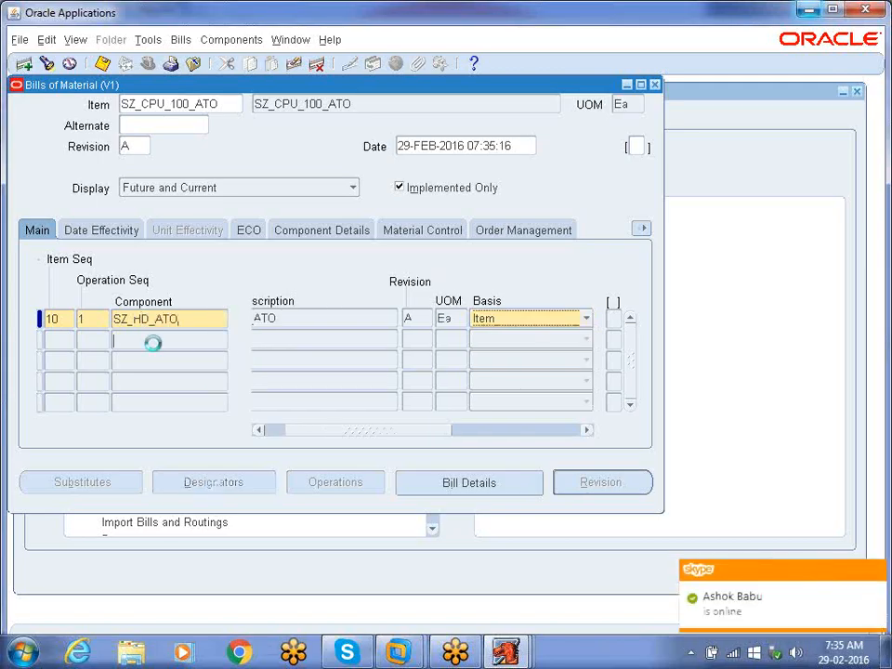
{"action": "type", "text": "S"}
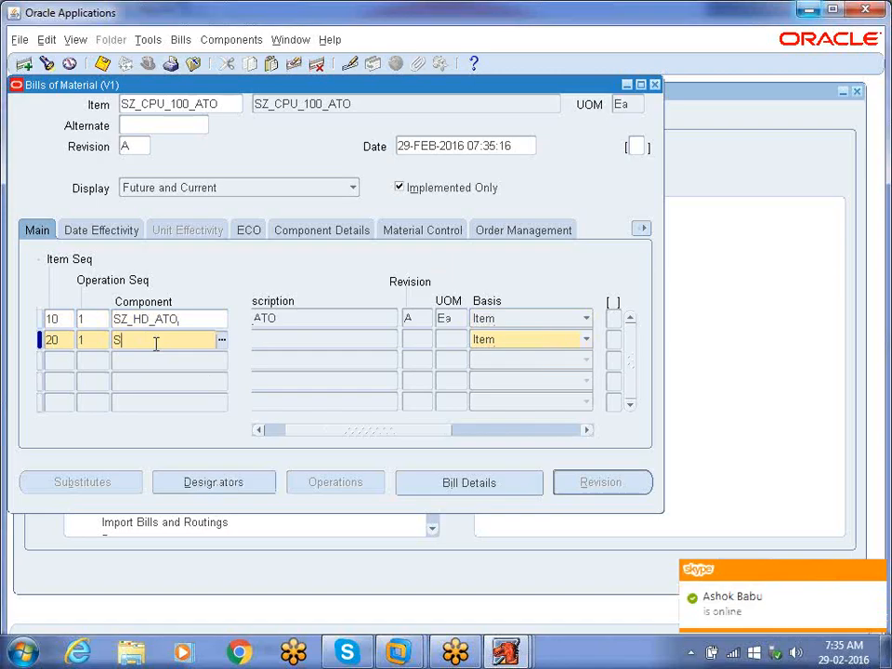
{"action": "type", "text": "Z_PR_ATO"}
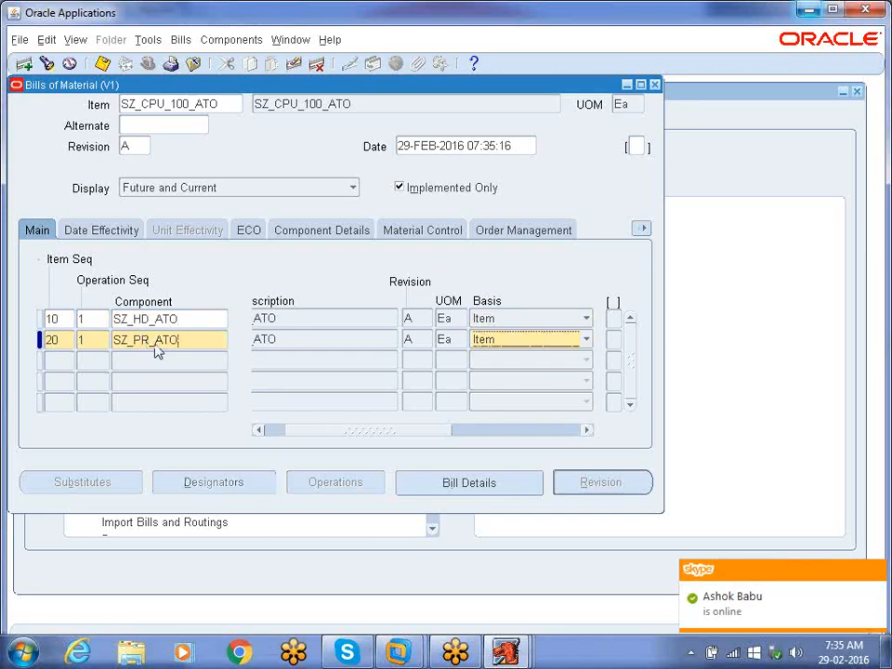
{"action": "key", "text": "Tab"}
Step: Add SZ_MM_ATO as the component at item sequence 30 of the SZ_CPU_100_ATO bill
{"action": "key", "text": "Down"}
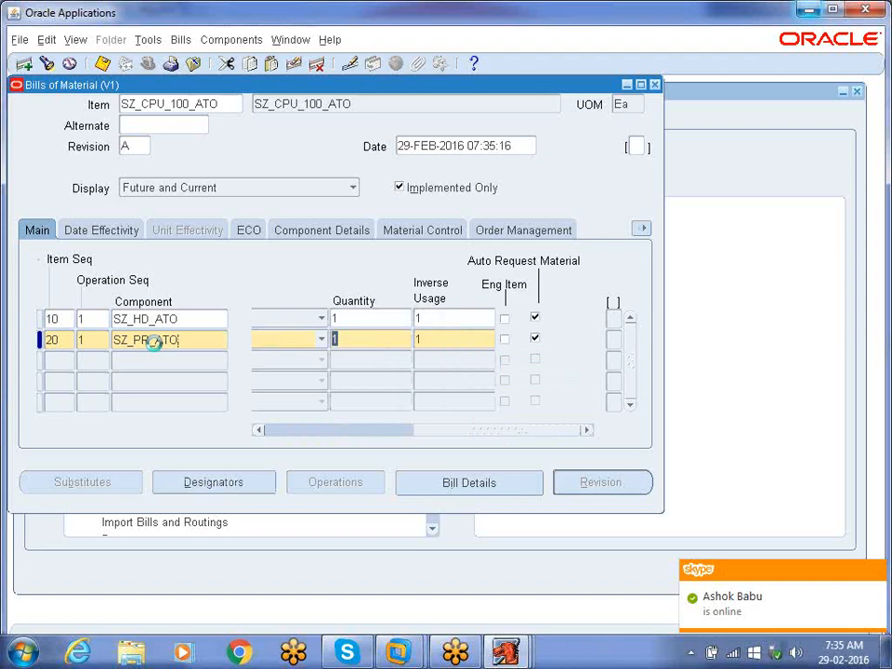
{"action": "key", "text": "Tab"}
{"action": "type", "text": "SZ_MM"}
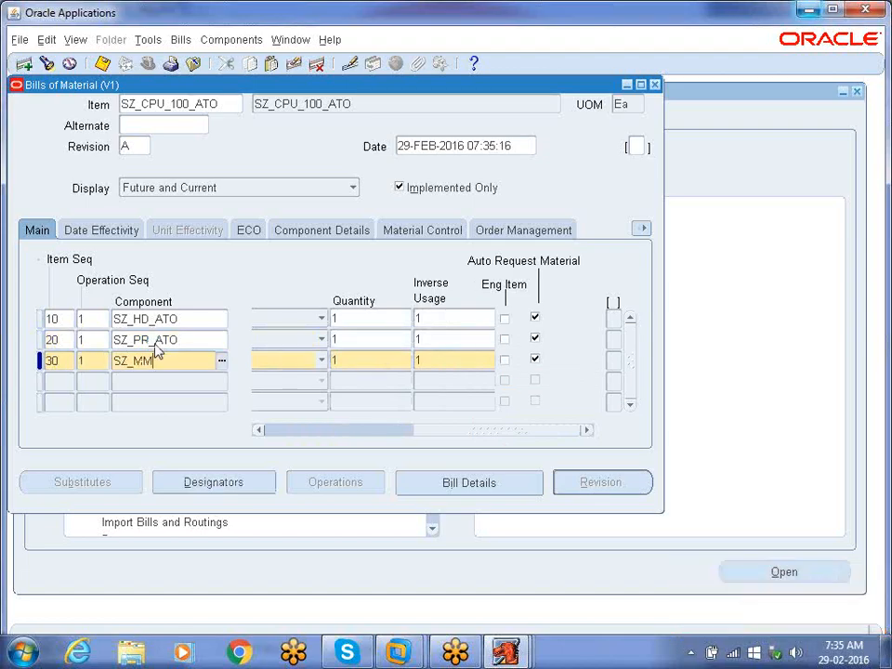
{"action": "type", "text": "_ATO"}
{"action": "key", "text": "Tab"}
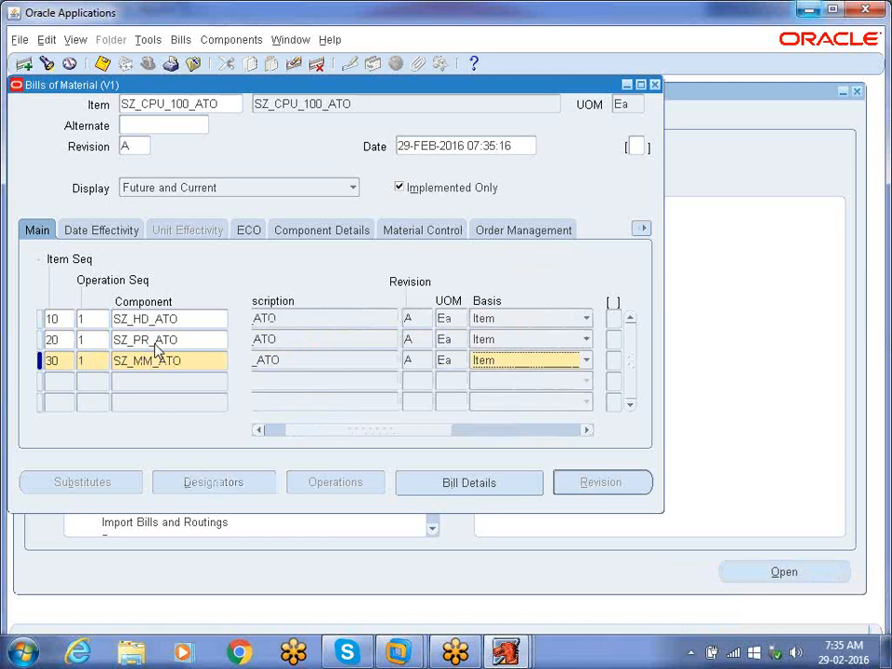
{"action": "key", "text": "Tab"}
{"action": "key", "text": "Tab"}
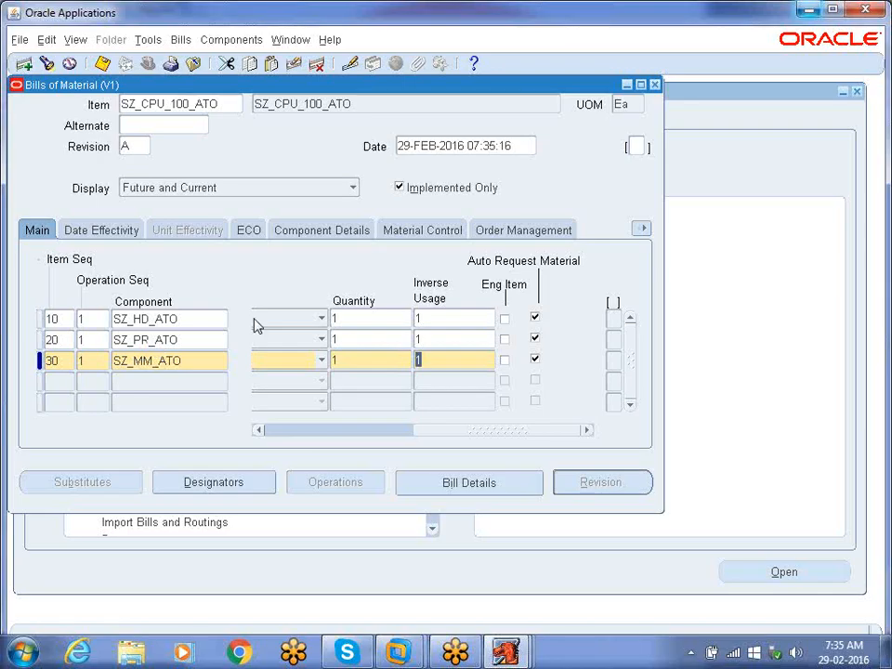
Step: Mark all three components as optional in the order management attributes and save the SZ_CPU_100_ATO bill
{"action": "left_click", "coordinate": [492, 230]}
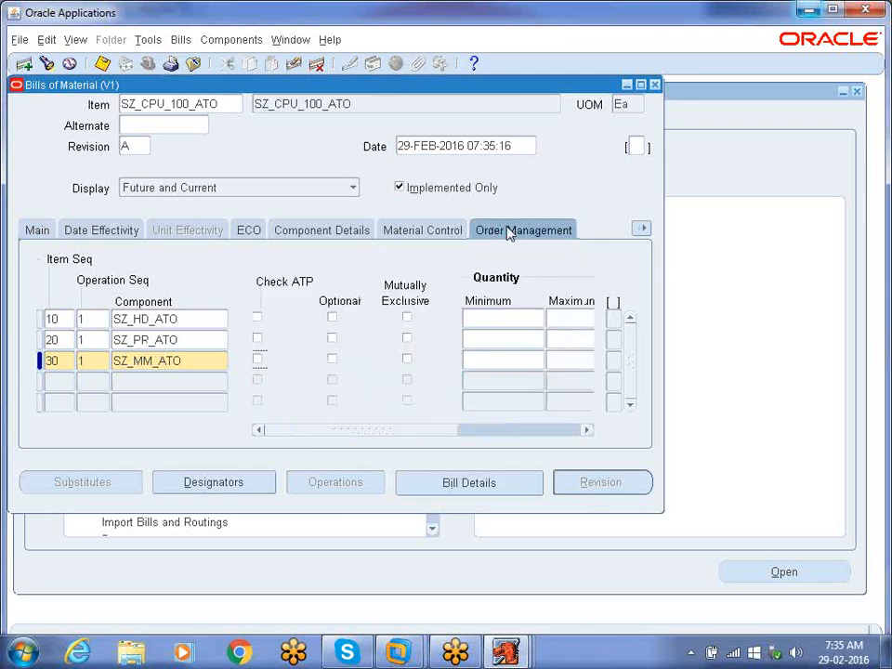
{"action": "left_click", "coordinate": [331, 316]}
{"action": "left_click", "coordinate": [331, 338]}
{"action": "left_click", "coordinate": [331, 359]}
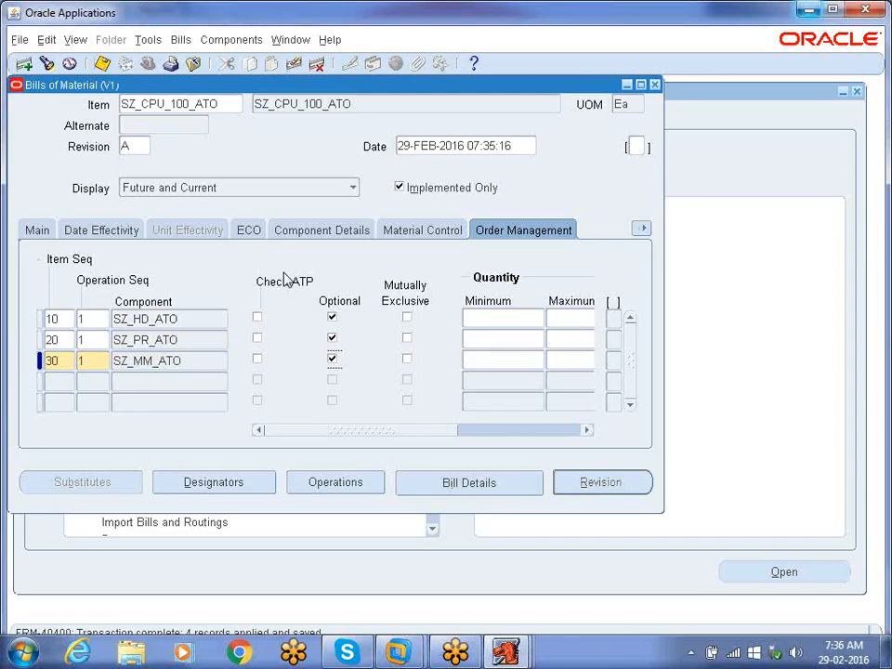
Step: Start a new bill of material for SZ_CPU_200_ATO
{"action": "left_click", "coordinate": [228, 108]}
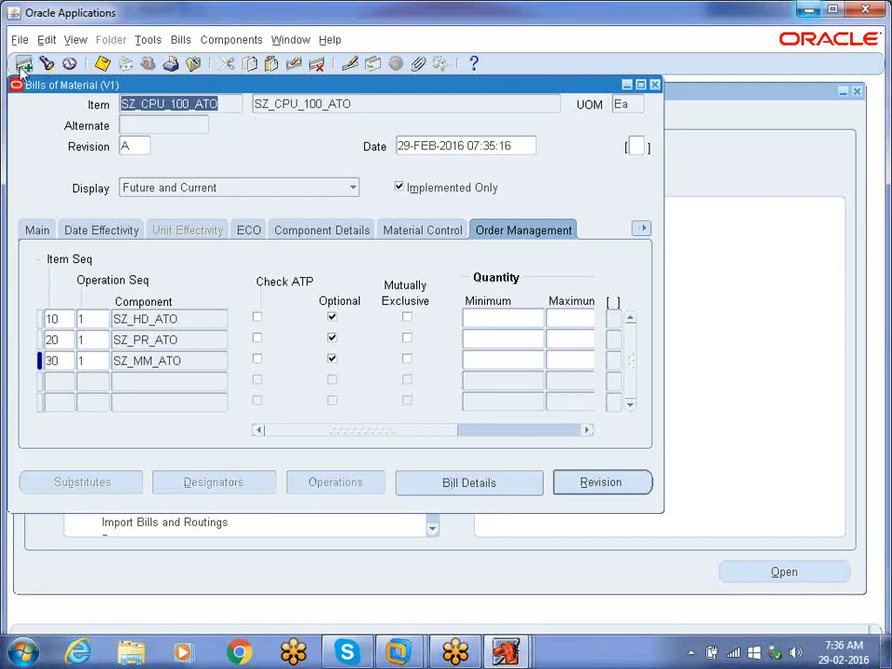
{"action": "left_click", "coordinate": [25, 64]}
{"action": "type", "text": "SZ_"}
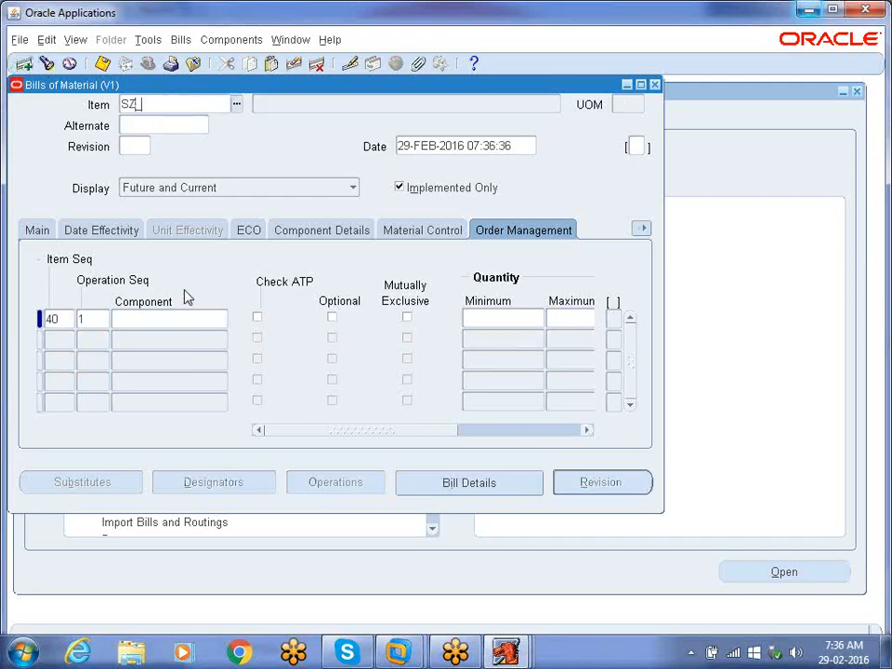
{"action": "type", "text": "CPU_200"}
{"action": "key", "text": "Tab"}
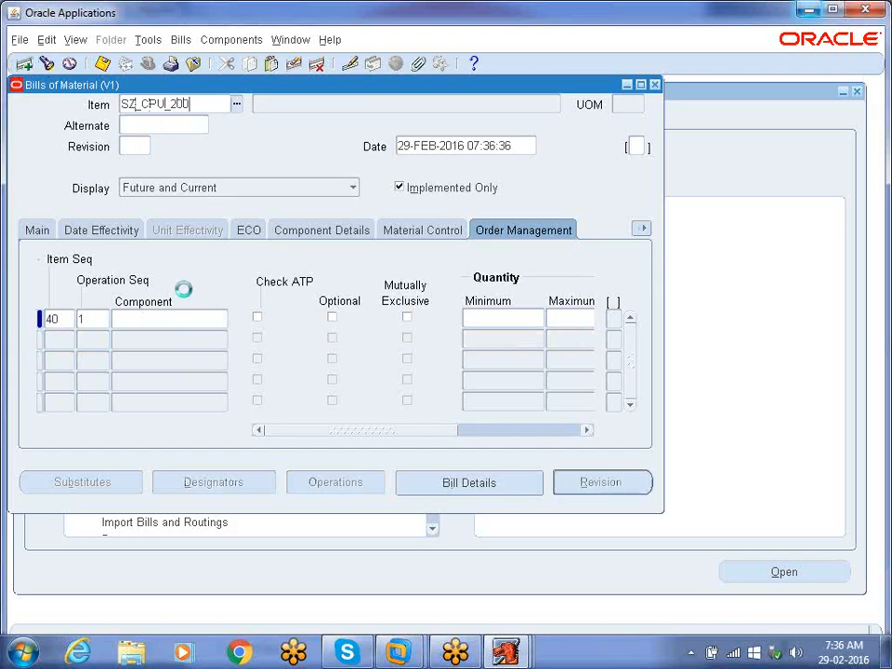
{"action": "key", "text": "Return"}
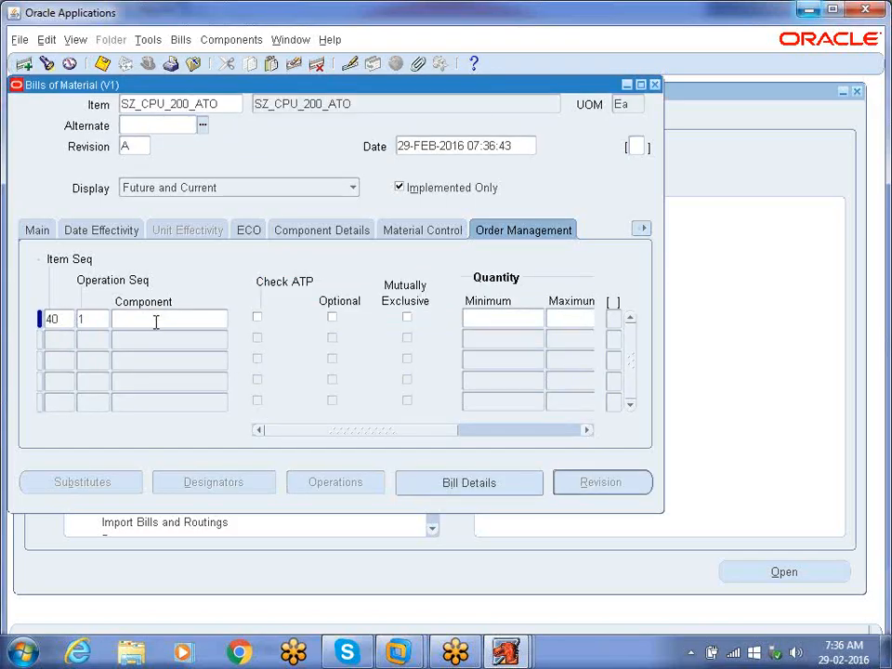
Step: Add SZ_HD_ATO as the component at item sequence 10 of the SZ_CPU_200_ATO bill
{"action": "left_click", "coordinate": [156, 319]}
{"action": "type", "text": "S"}
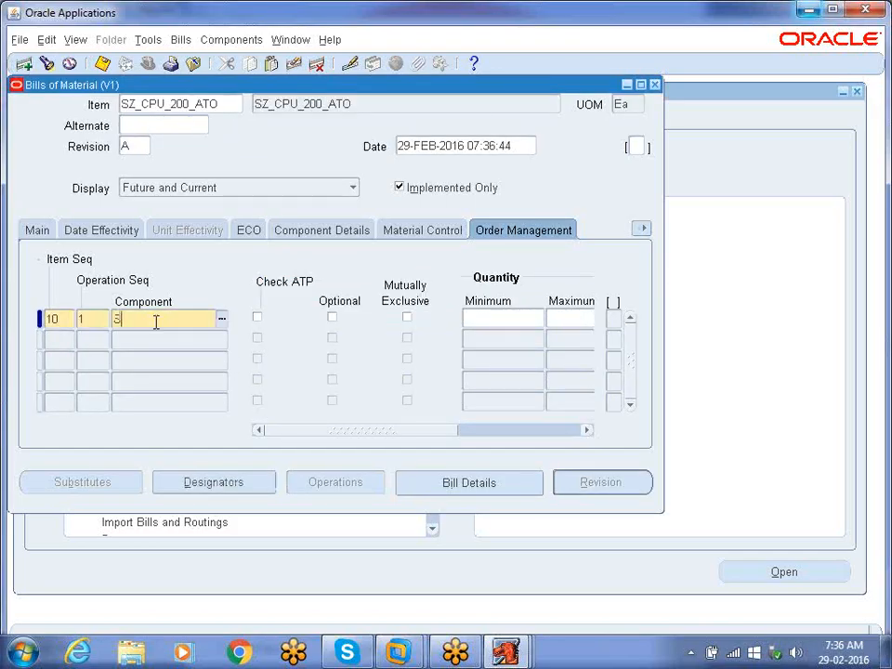
{"action": "type", "text": "Z_rD"}
{"action": "key", "text": "Tab"}
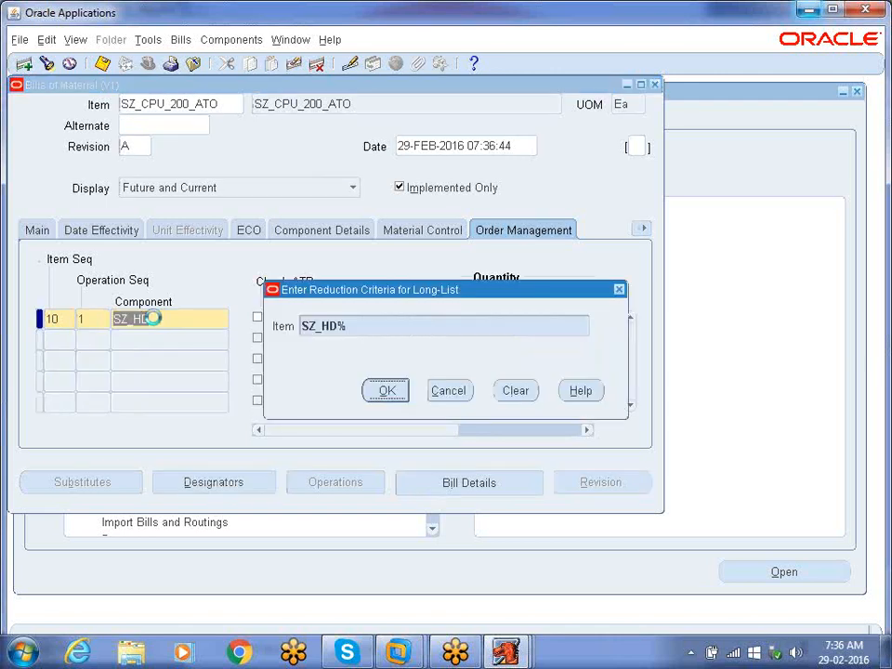
{"action": "key", "text": "Return"}
{"action": "key", "text": "Tab"}
Step: Add SZ_PR_ATO as the component at item sequence 20 of the SZ_CPU_200_ATO bill
{"action": "key", "text": "Down"}
{"action": "key", "text": "Tab"}
{"action": "key", "text": "Tab"}
{"action": "type", "text": "SZ"}
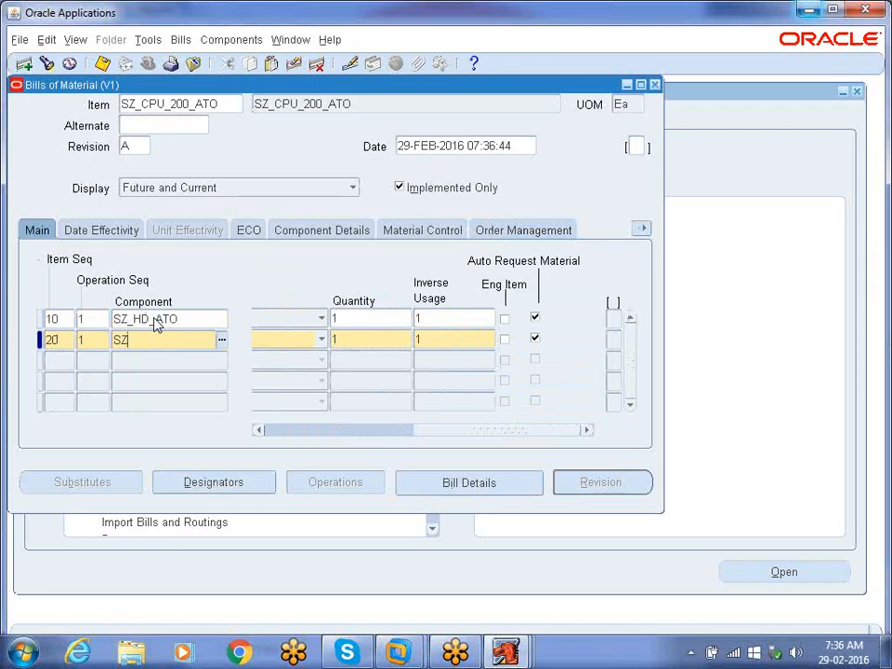
{"action": "type", "text": "_PP_ATO"}
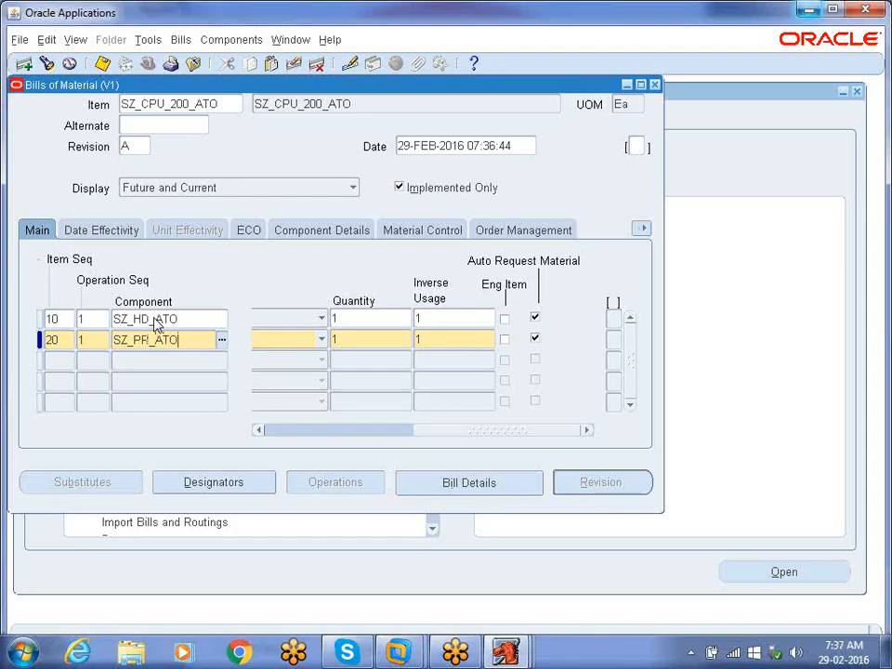
{"action": "key", "text": "Tab"}
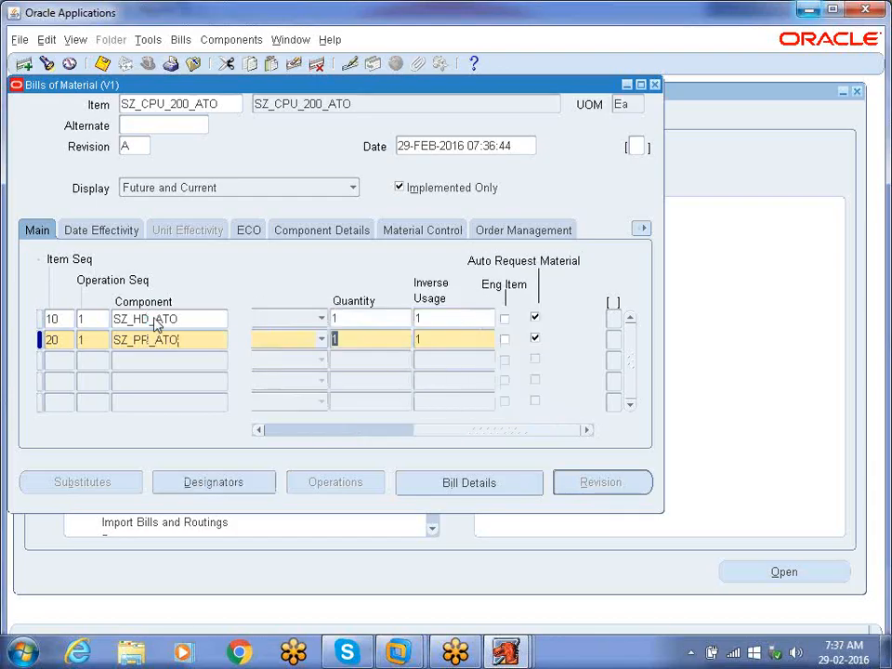
Step: Add SZ_MM_ATO as the component at item sequence 30 of the SZ_CPU_200_ATO bill
{"action": "key", "text": "Down"}
{"action": "key", "text": "Tab"}
{"action": "key", "text": "Tab"}
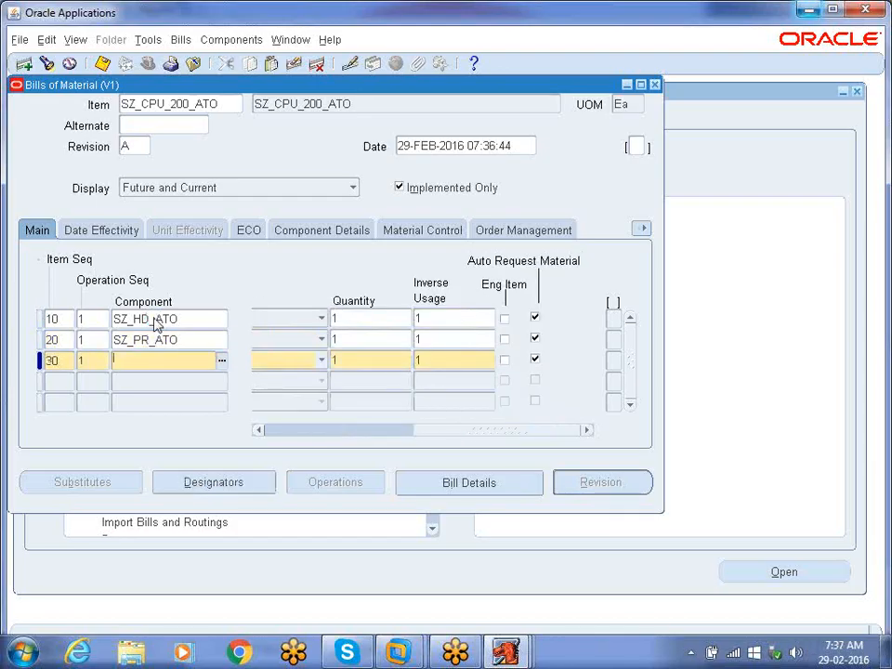
{"action": "type", "text": "SZ_MM_ATO"}
{"action": "key", "text": "Tab"}
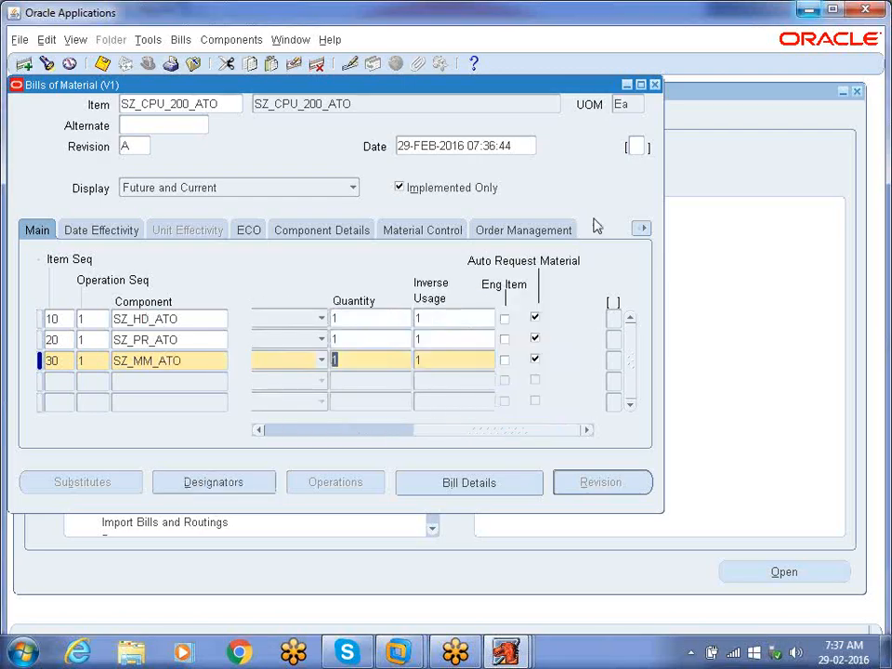
Step: Mark all three components of SZ_CPU_200_ATO as optional in the order management attributes, then save and close the bill
{"action": "left_click", "coordinate": [543, 233]}
{"action": "left_click", "coordinate": [332, 318]}
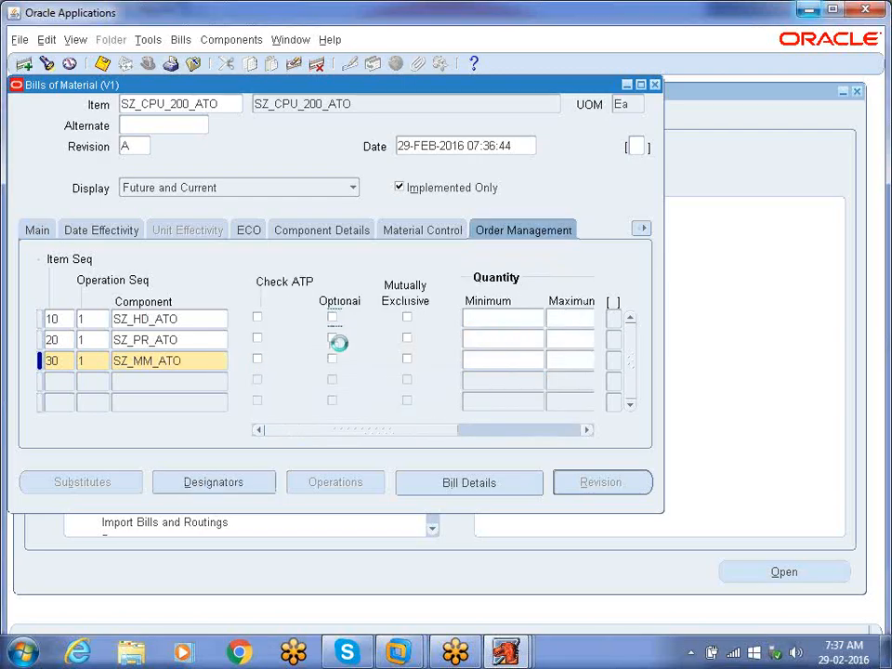
{"action": "left_click", "coordinate": [332, 338]}
{"action": "left_click", "coordinate": [335, 359]}
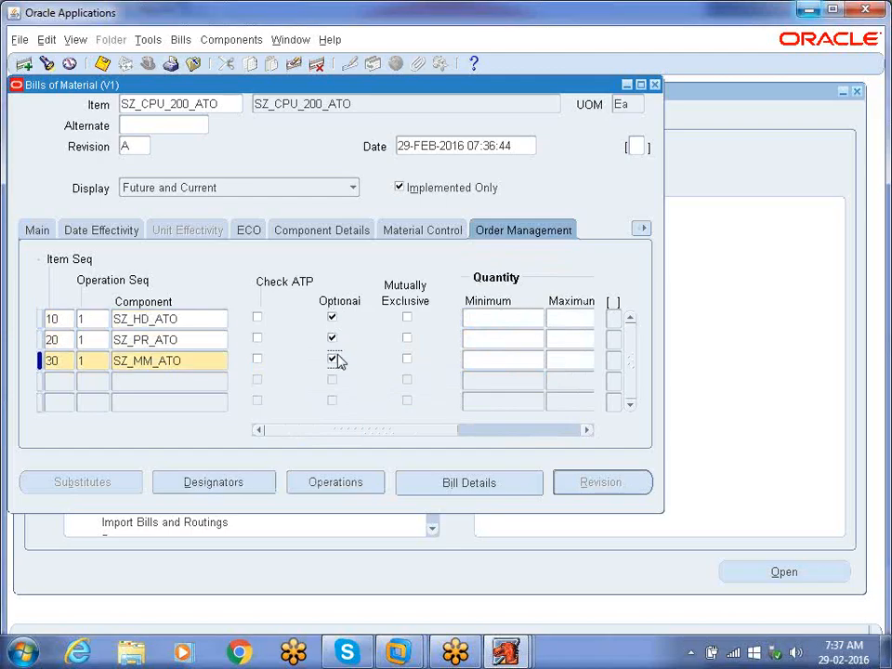
{"action": "left_click", "coordinate": [102, 64]}
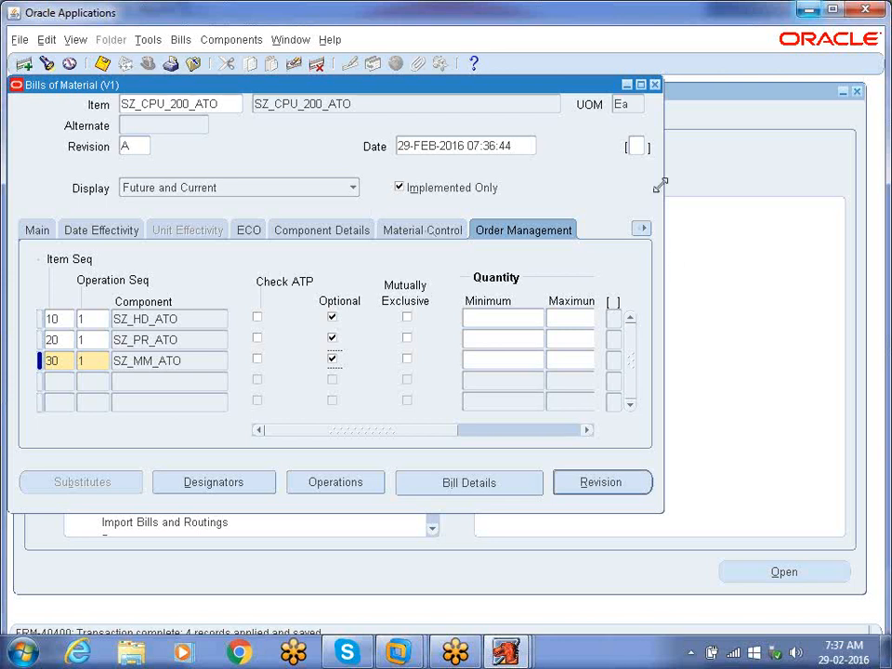
{"action": "left_click", "coordinate": [656, 84]}
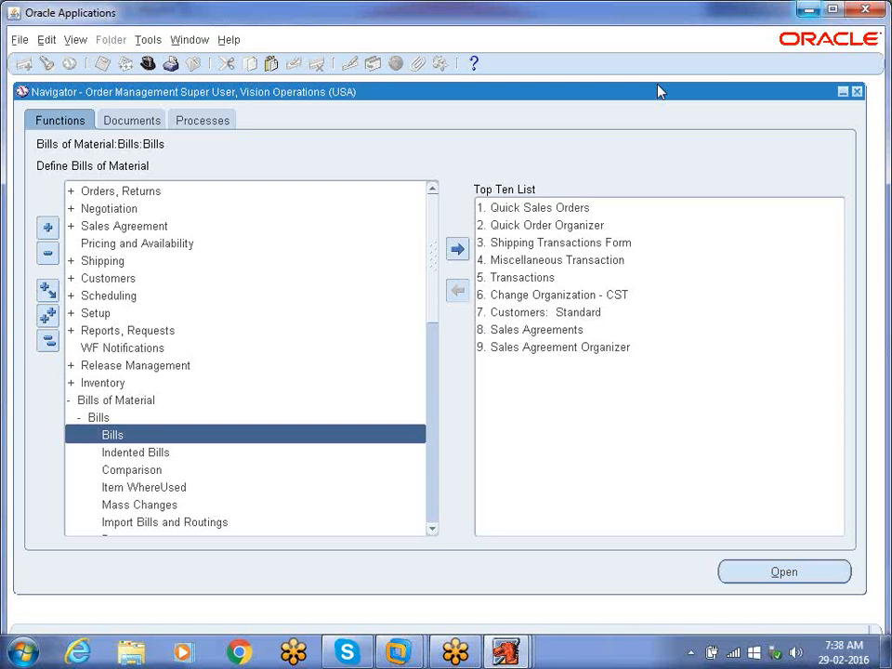
Step: Start a bill of material for SZ_CPU_ATO with SZ_CPU_100_ATO as the component at item sequence 10
{"action": "key", "text": "Return"}
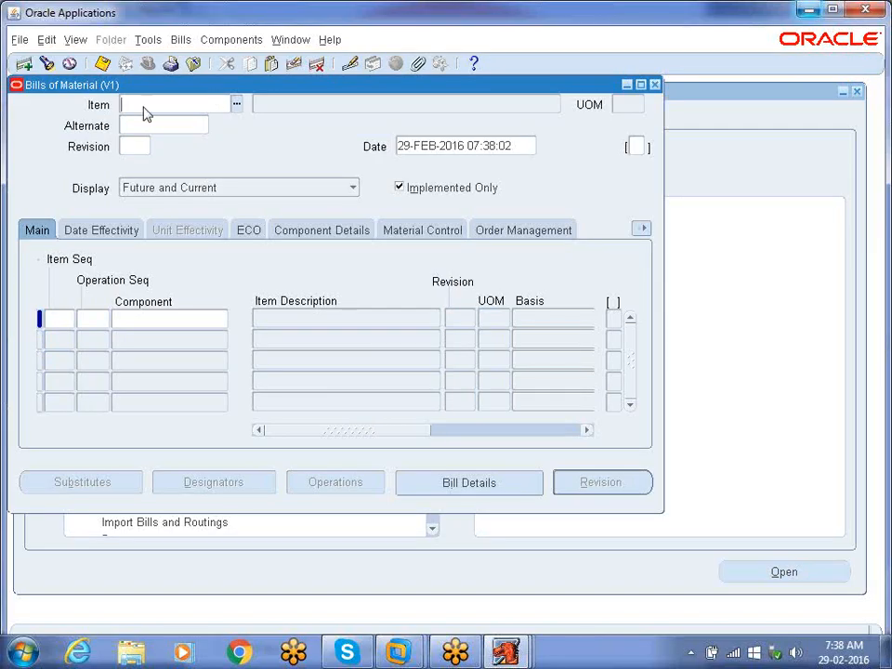
{"action": "type", "text": "SZ_CPU_ATO"}
{"action": "key", "text": "Tab"}
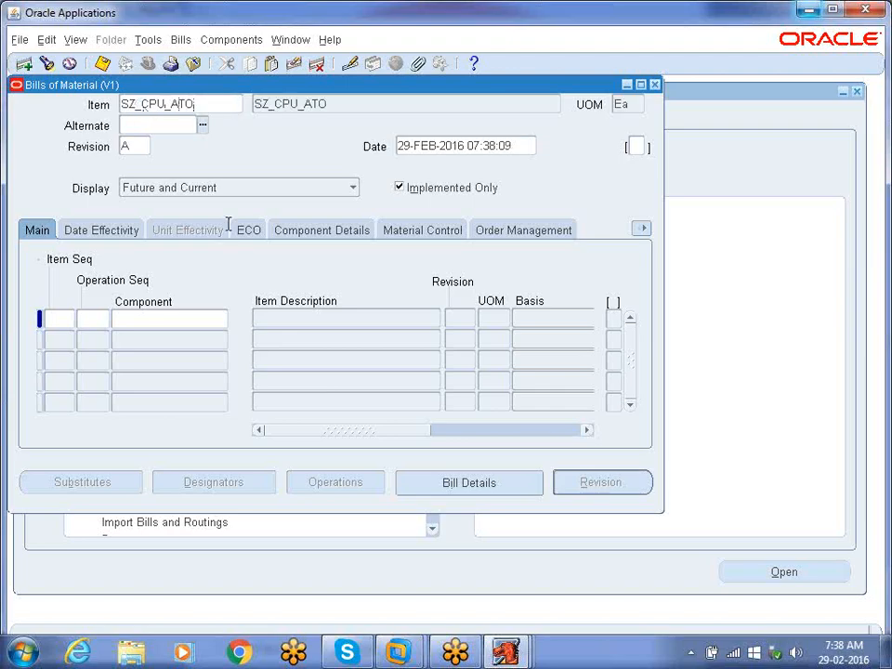
{"action": "left_click", "coordinate": [151, 323]}
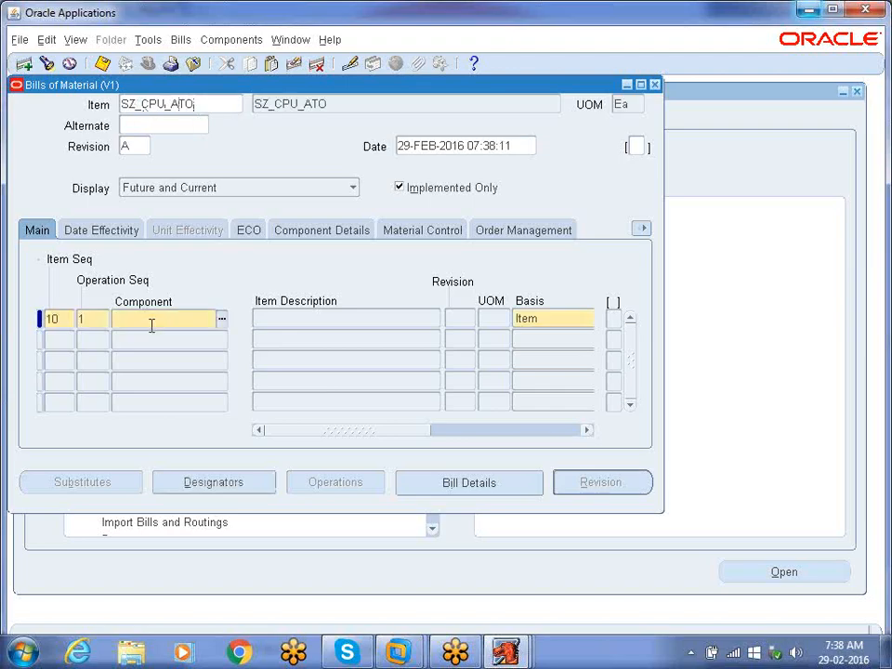
{"action": "type", "text": "SZ_CPU_100"}
{"action": "key", "text": "Tab"}
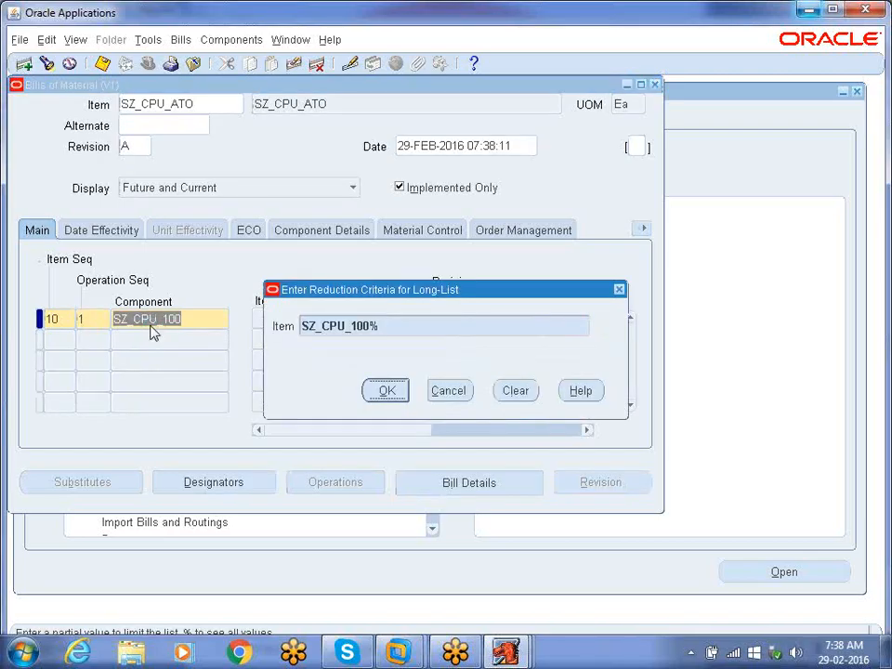
{"action": "key", "text": "Return"}
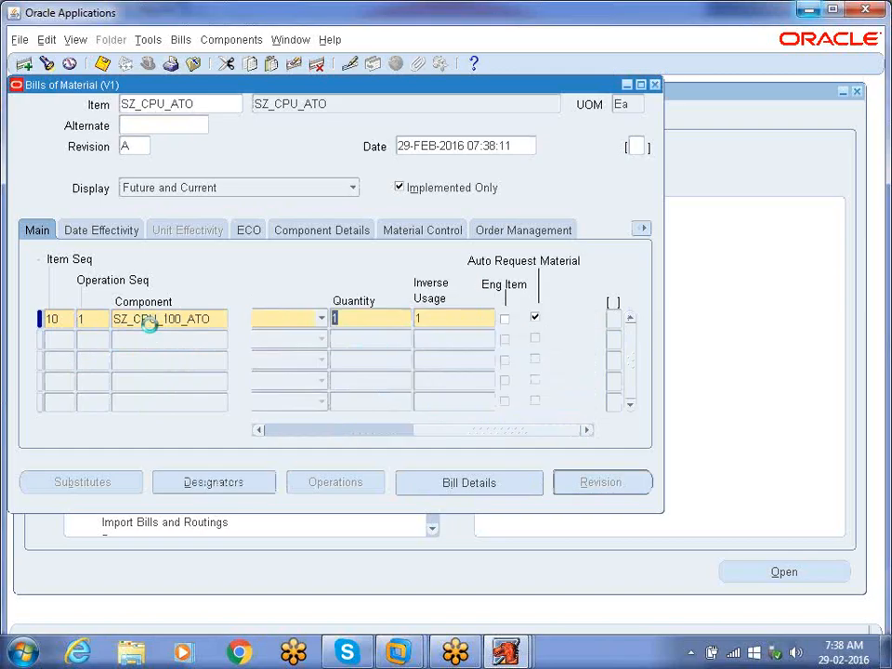
Step: Add SZ_CPU_200_ATO at item sequence 20 of the SZ_CPU_ATO bill, then save and close it
{"action": "left_click", "coordinate": [154, 336]}
{"action": "type", "text": "SZ_CPU_"}
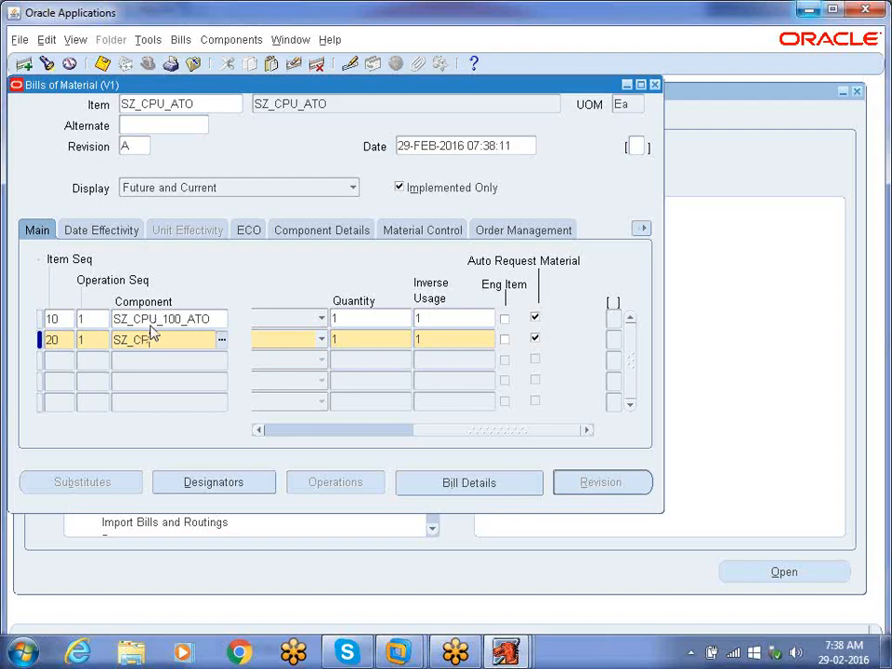
{"action": "type", "text": "200"}
{"action": "key", "text": "Tab"}
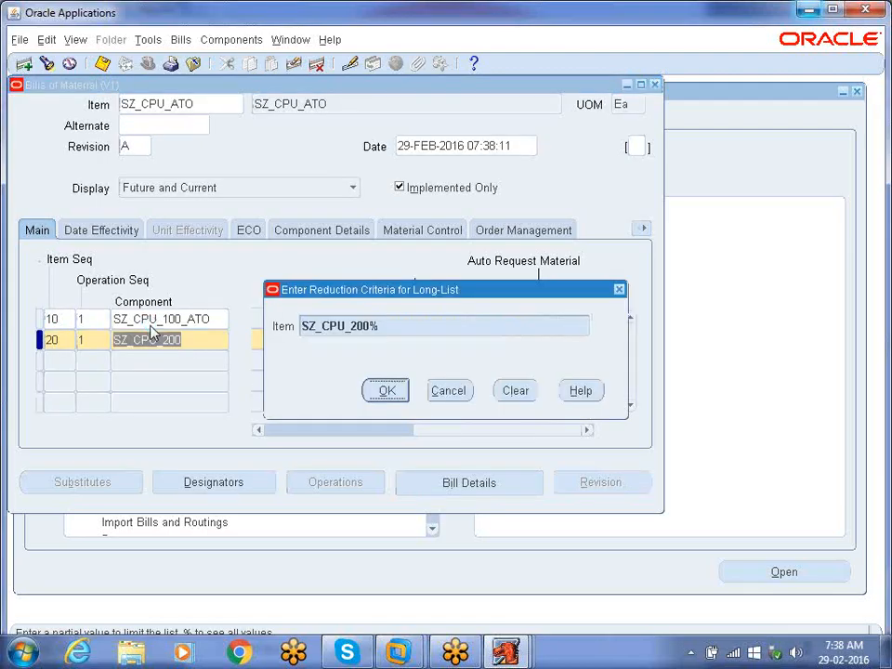
{"action": "key", "text": "Return"}
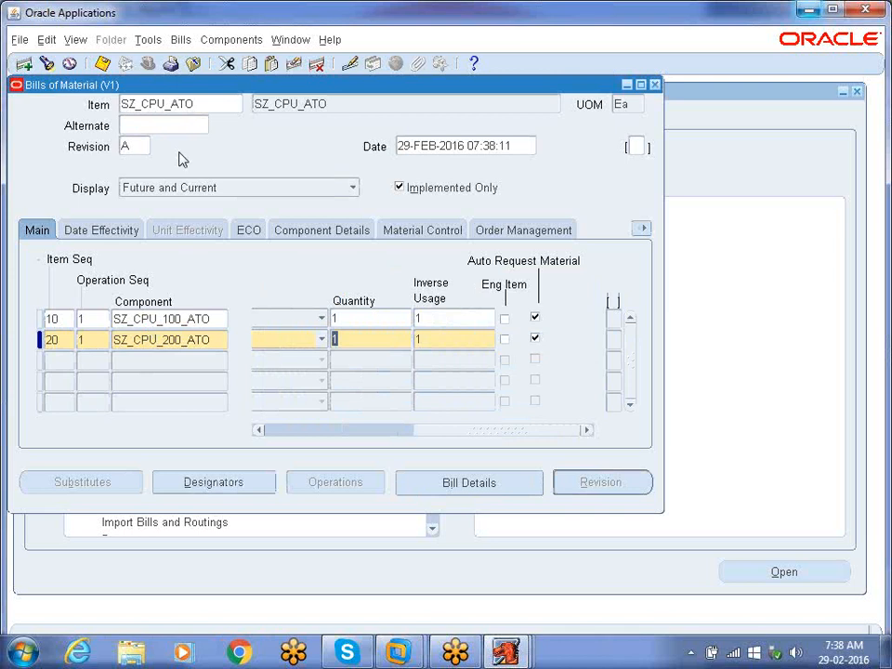
{"action": "left_click", "coordinate": [102, 63]}
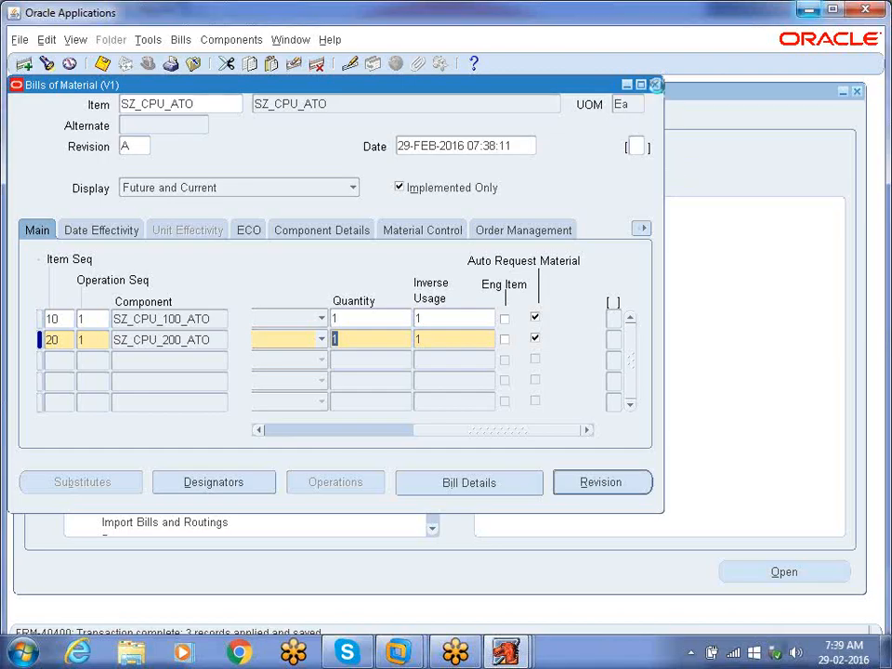
{"action": "left_click", "coordinate": [655, 86]}
Step: Look up the indented bill of material for SZ_CPU_ATO
{"action": "mouse_move", "coordinate": [347, 652]}
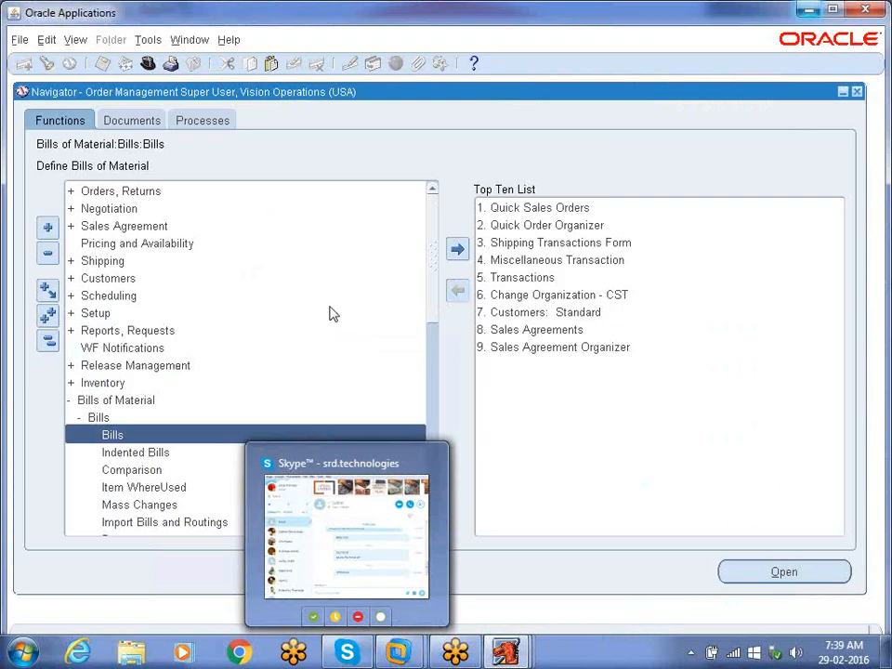
{"action": "left_click", "coordinate": [332, 314]}
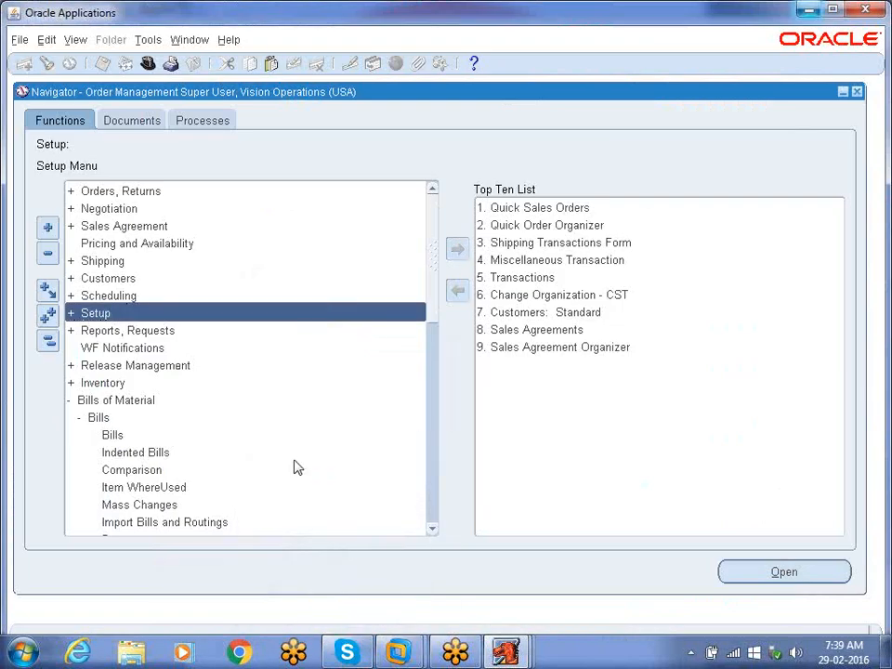
{"action": "left_click", "coordinate": [169, 454]}
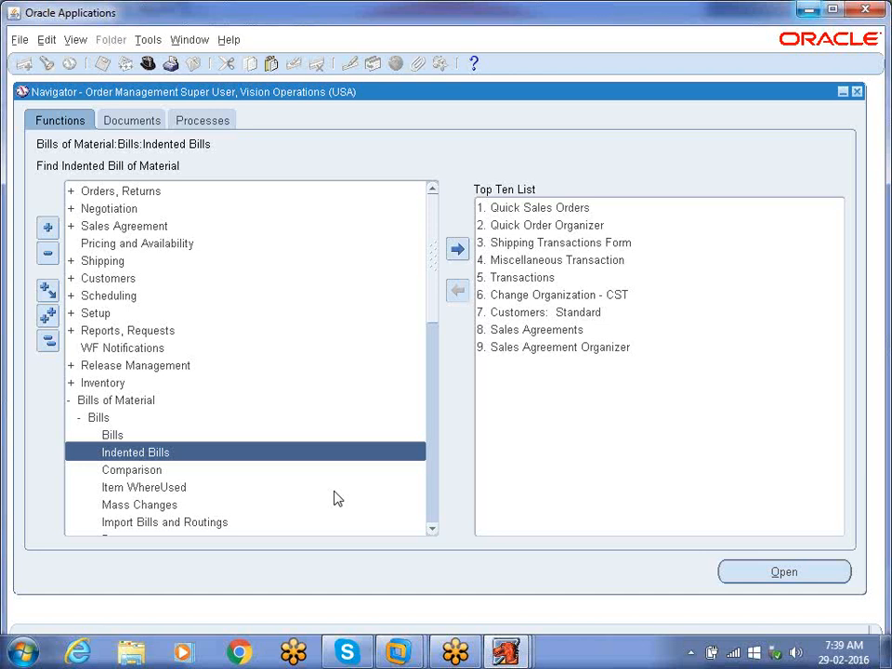
{"action": "double_click", "coordinate": [277, 455]}
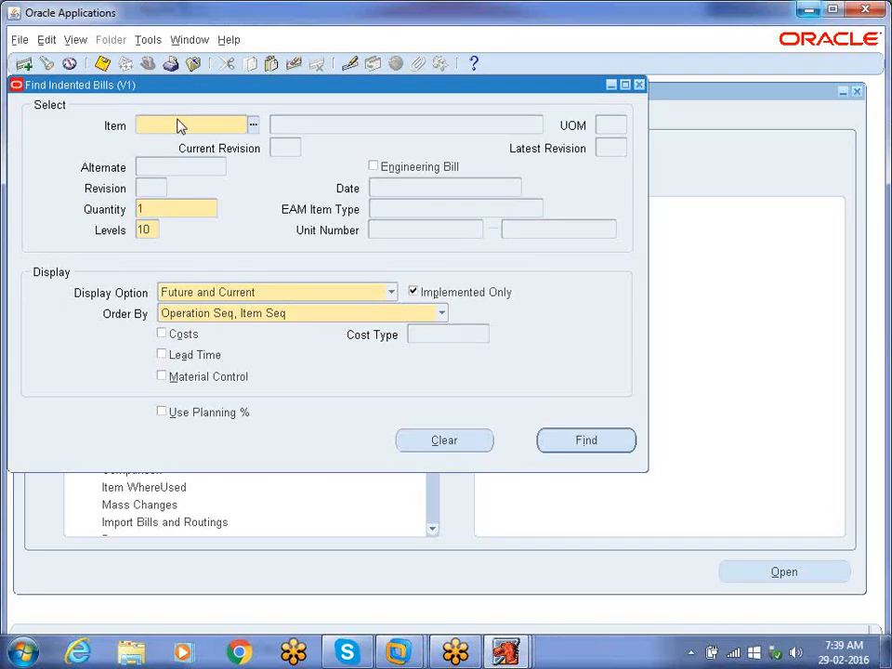
{"action": "type", "text": "SZ_CPU_ATO"}
{"action": "key", "text": "Tab"}
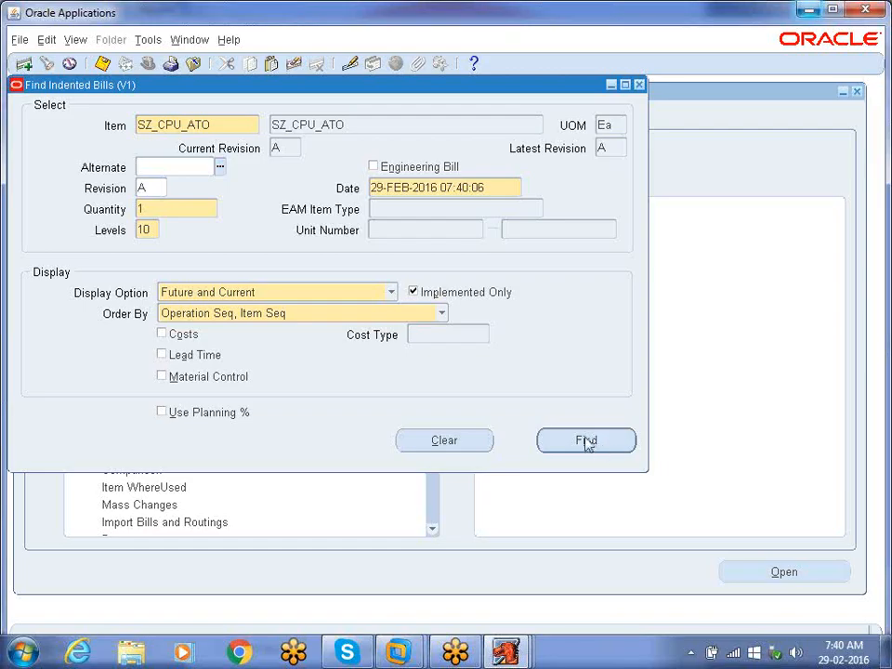
{"action": "left_click", "coordinate": [587, 442]}
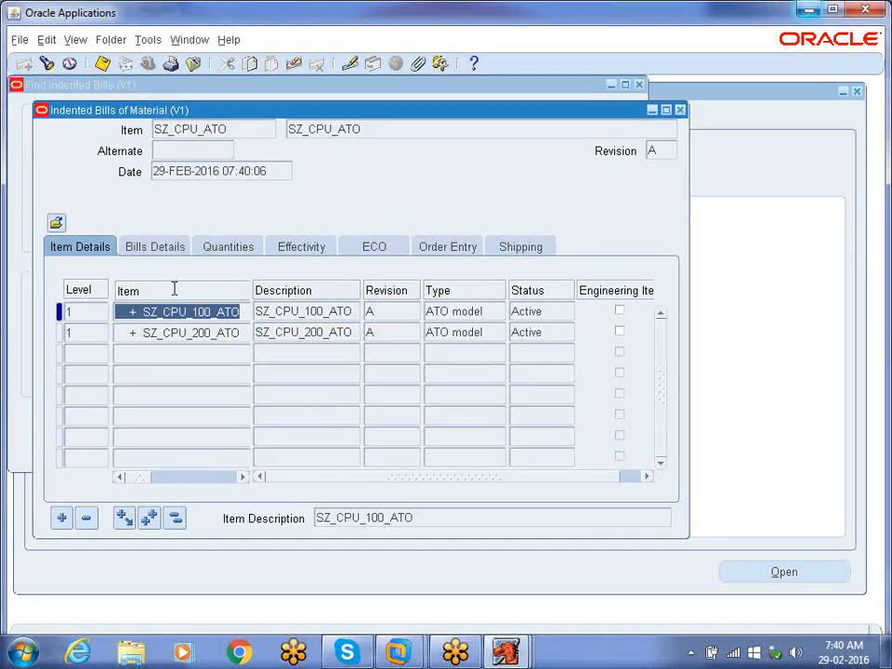
Step: Expand SZ_CPU_100_ATO and SZ_CPU_200_ATO in the indented bill and check the types of the listed items
{"action": "left_click", "coordinate": [483, 314]}
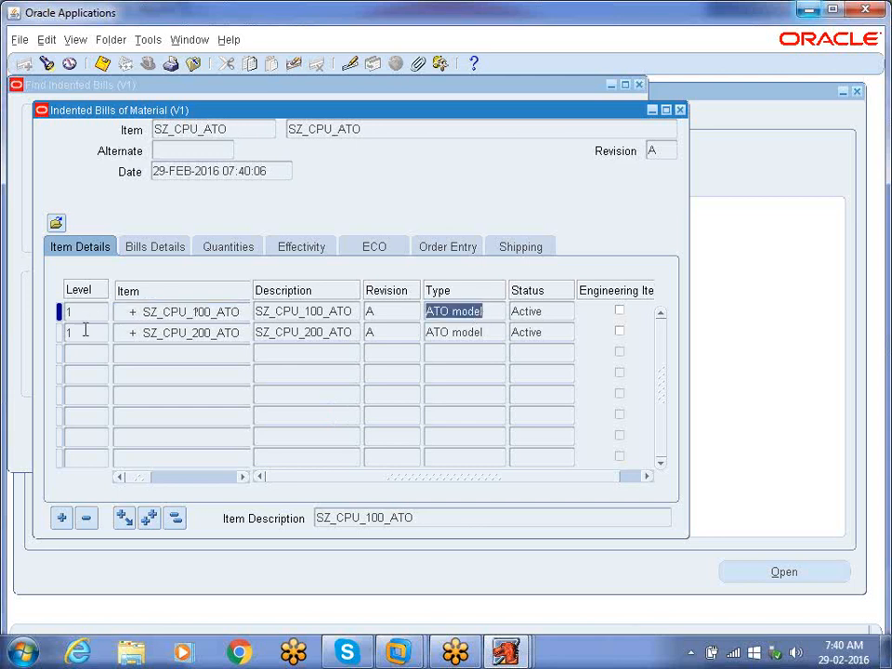
{"action": "left_click", "coordinate": [134, 313]}
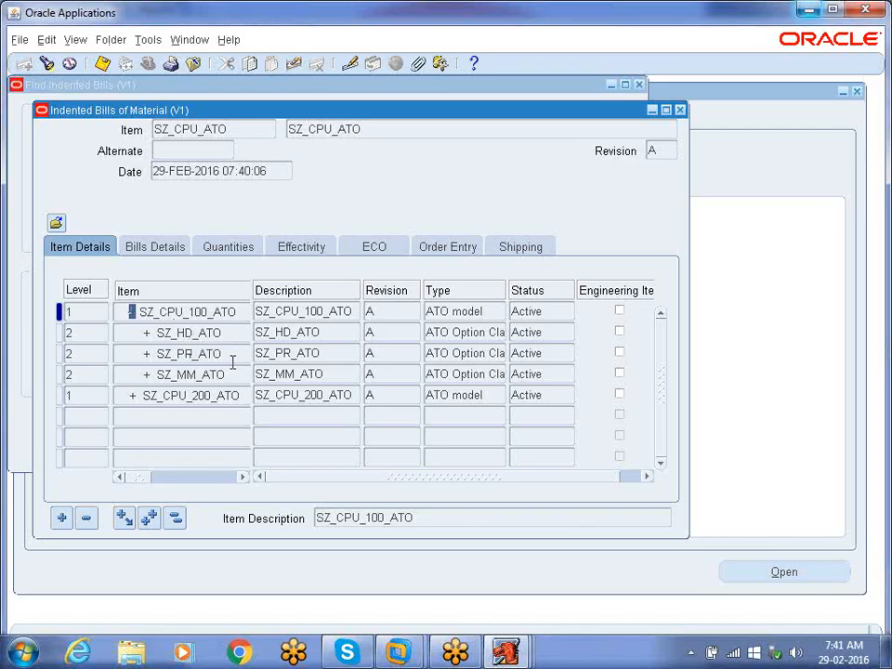
{"action": "left_click", "coordinate": [461, 334]}
{"action": "left_click", "coordinate": [462, 353]}
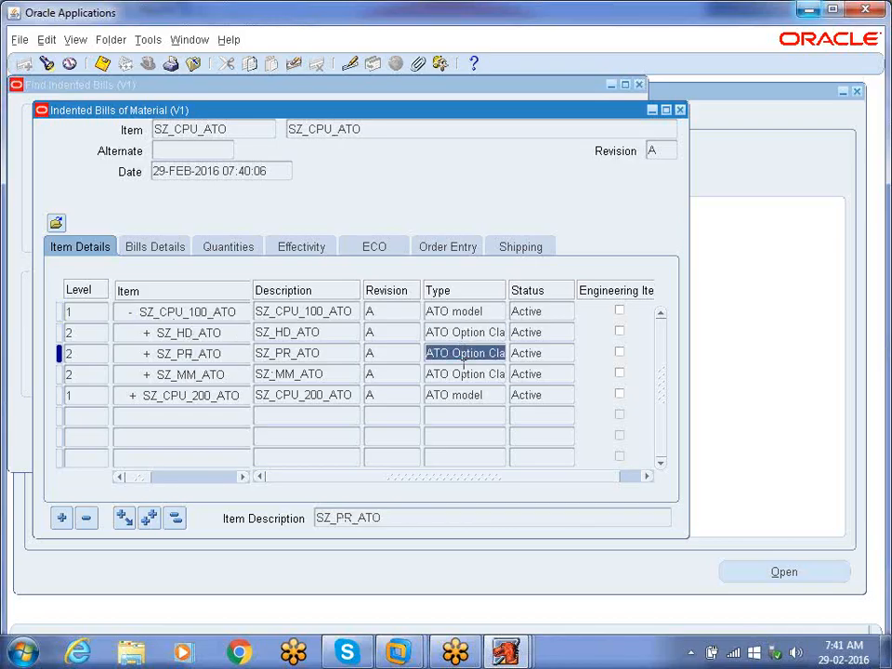
{"action": "left_click", "coordinate": [462, 374]}
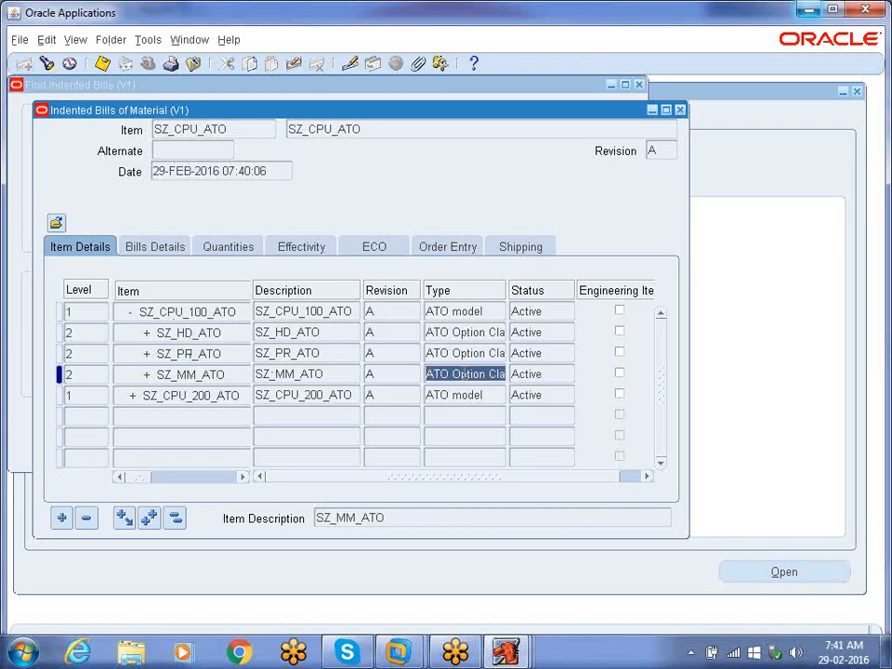
{"action": "left_click", "coordinate": [132, 396]}
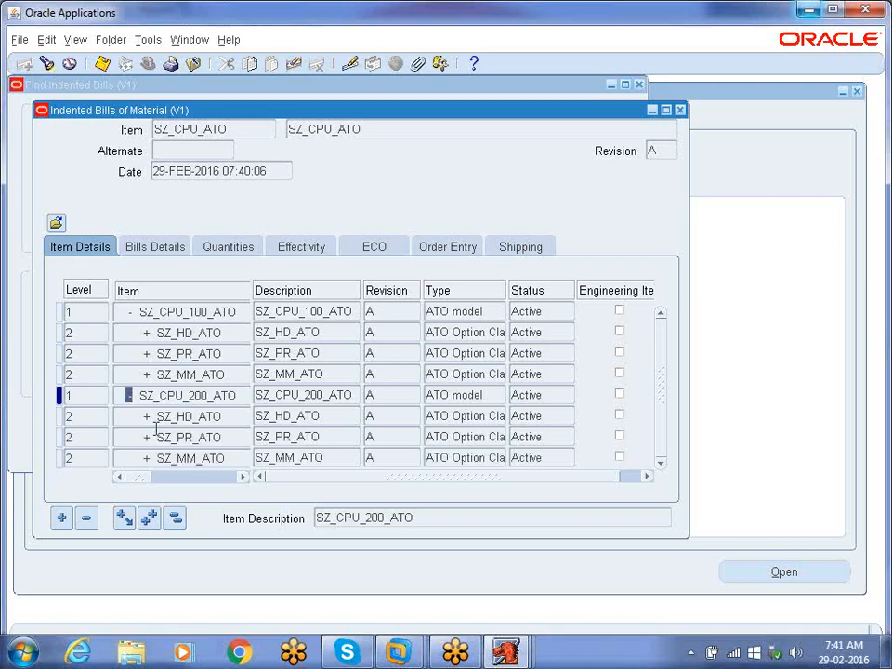
Step: Expand SZ_HD_ATO under SZ_CPU_100_ATO and check the item types and level of SZ_500HD_ATO and SZ_1000HD_ATO
{"action": "left_click", "coordinate": [146, 332]}
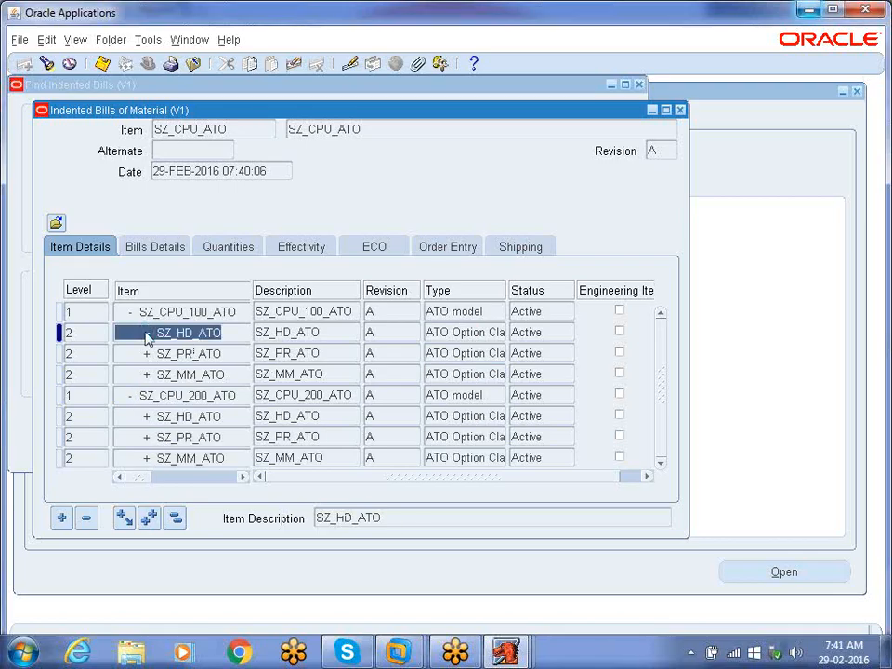
{"action": "left_click", "coordinate": [190, 353]}
{"action": "left_click", "coordinate": [190, 374]}
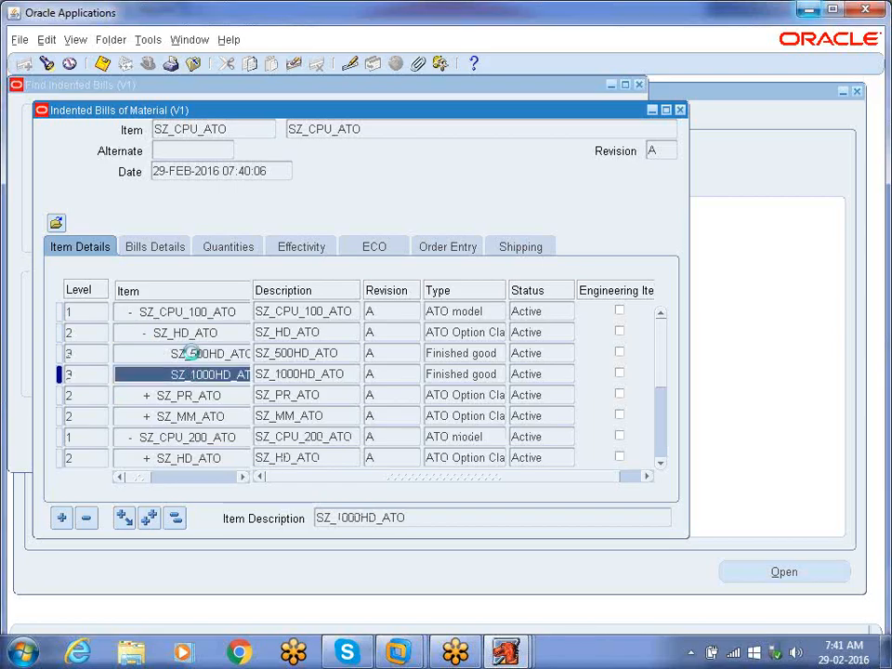
{"action": "left_click", "coordinate": [467, 355]}
{"action": "left_click", "coordinate": [468, 372]}
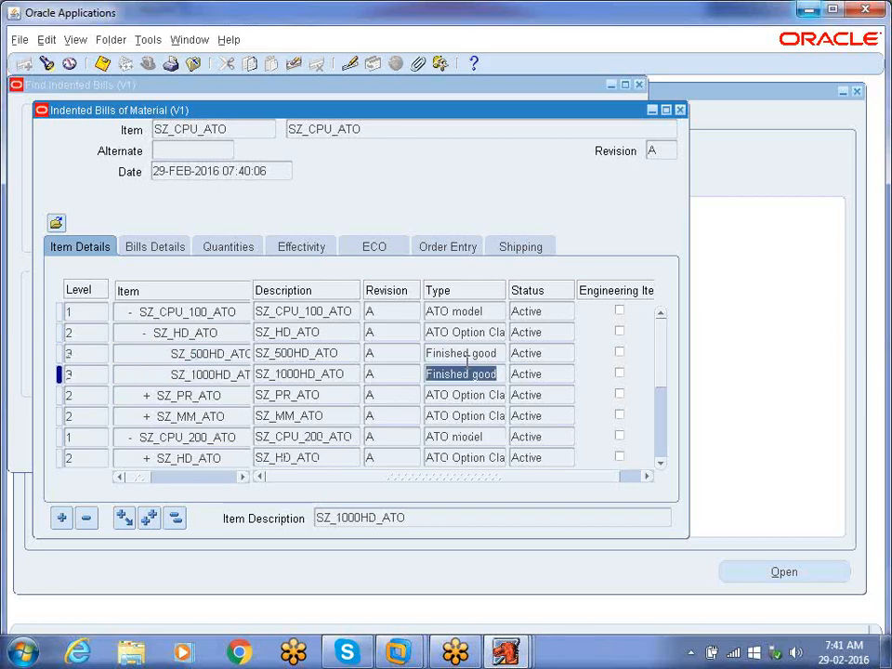
{"action": "left_click", "coordinate": [465, 358]}
{"action": "left_click", "coordinate": [462, 370]}
{"action": "left_click", "coordinate": [465, 354]}
{"action": "left_click", "coordinate": [470, 375]}
{"action": "left_click", "coordinate": [87, 376]}
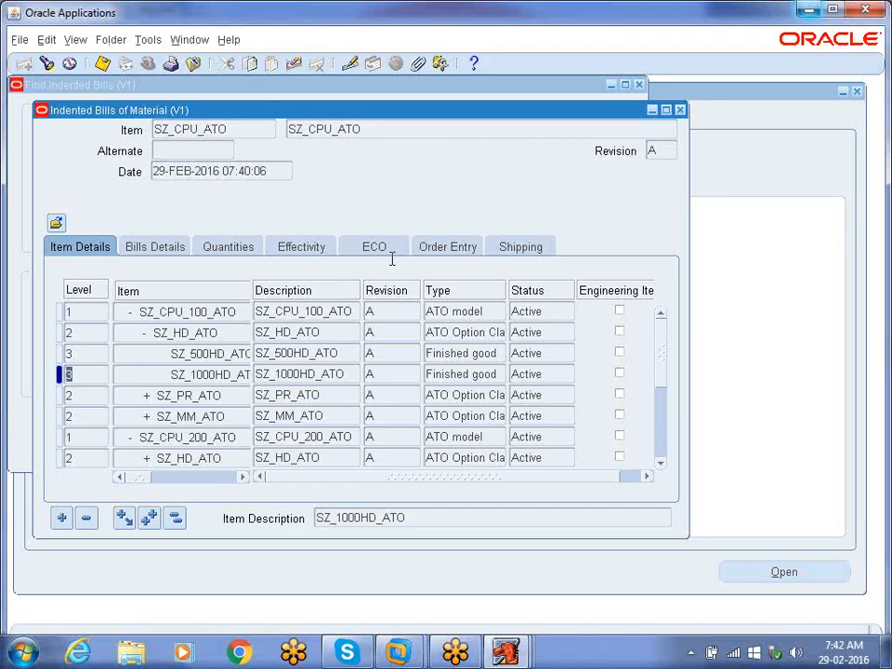
Step: Close the indented bill and its find form, and collapse the whole navigator tree
{"action": "left_click", "coordinate": [680, 110]}
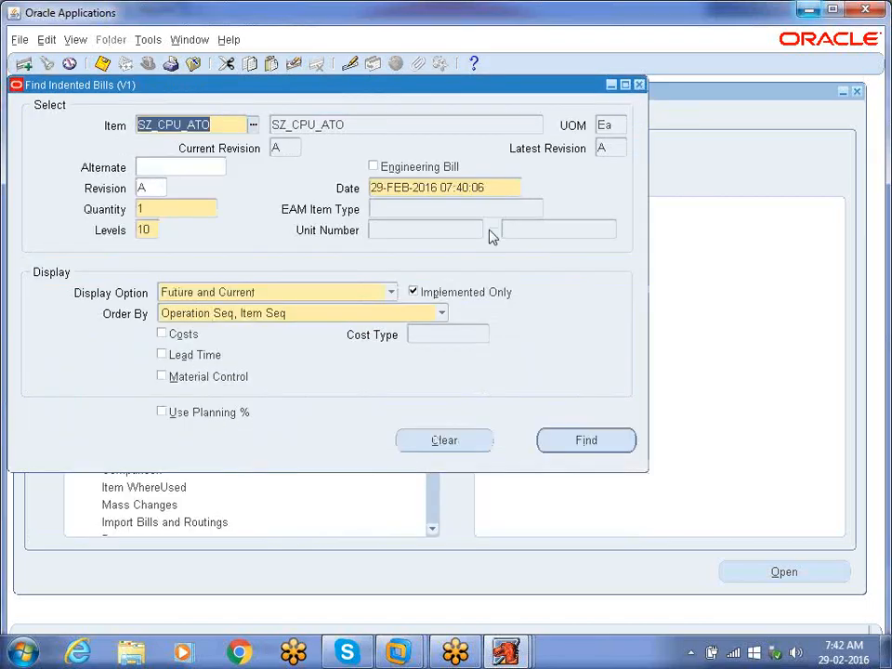
{"action": "left_click", "coordinate": [639, 85]}
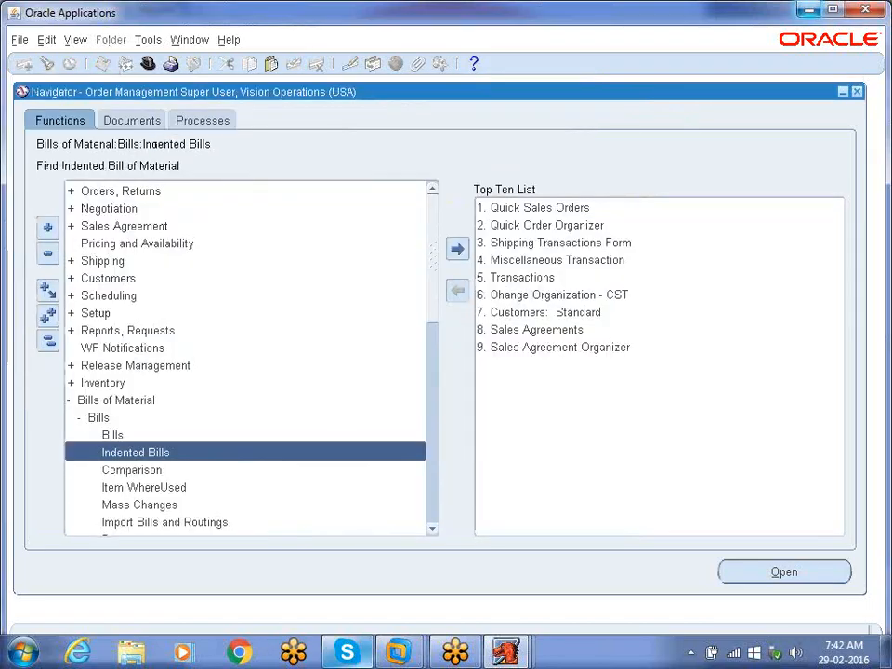
{"action": "mouse_move", "coordinate": [346, 652]}
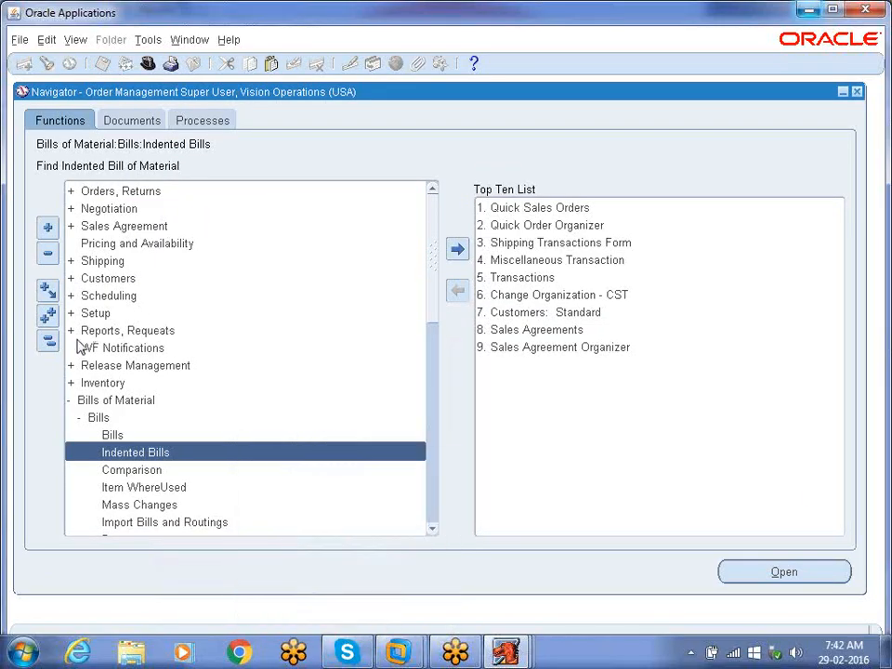
{"action": "left_click", "coordinate": [49, 341]}
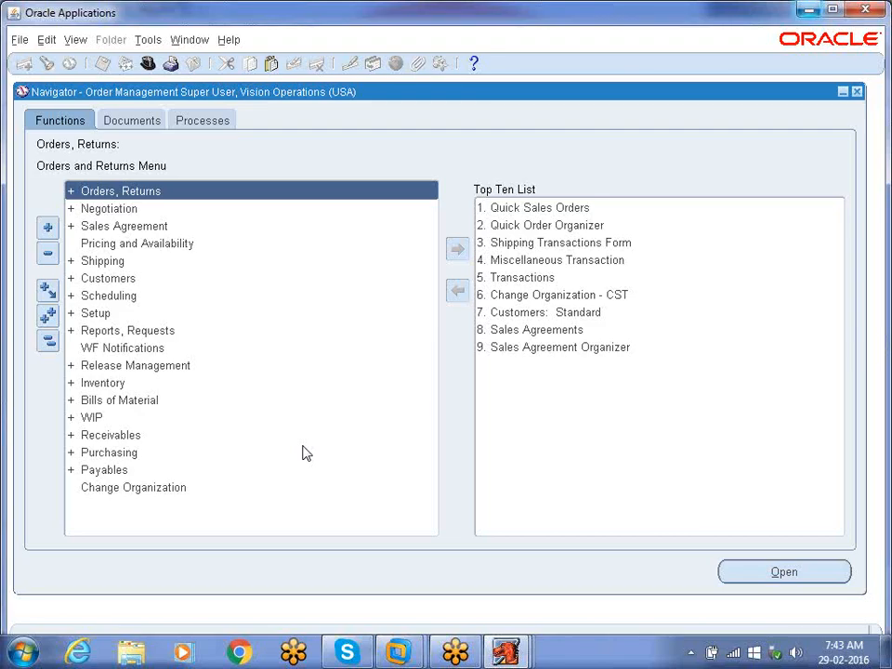
{"action": "double_click", "coordinate": [119, 402]}
{"action": "double_click", "coordinate": [123, 422]}
{"action": "double_click", "coordinate": [119, 434]}
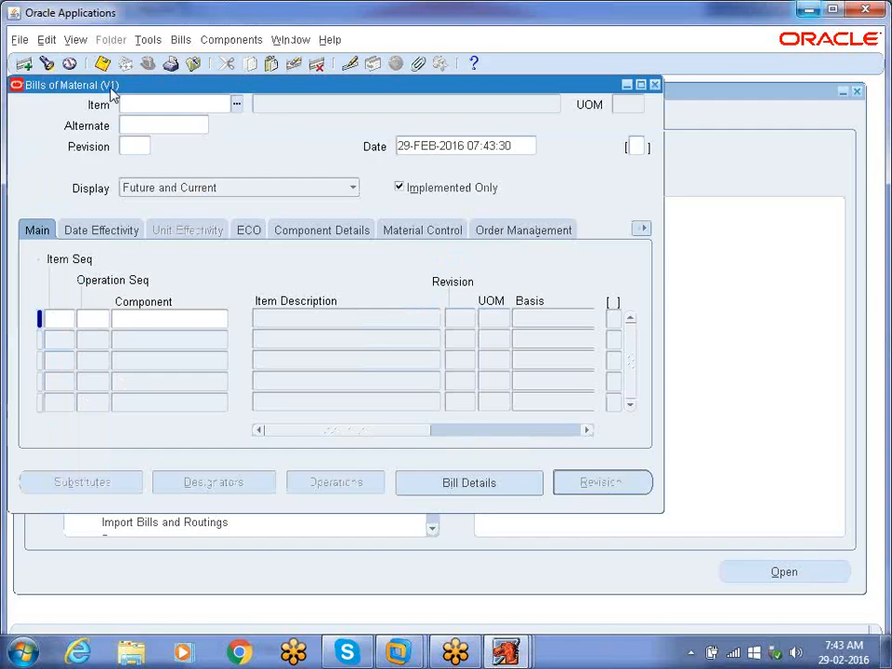
{"action": "left_click", "coordinate": [656, 84]}
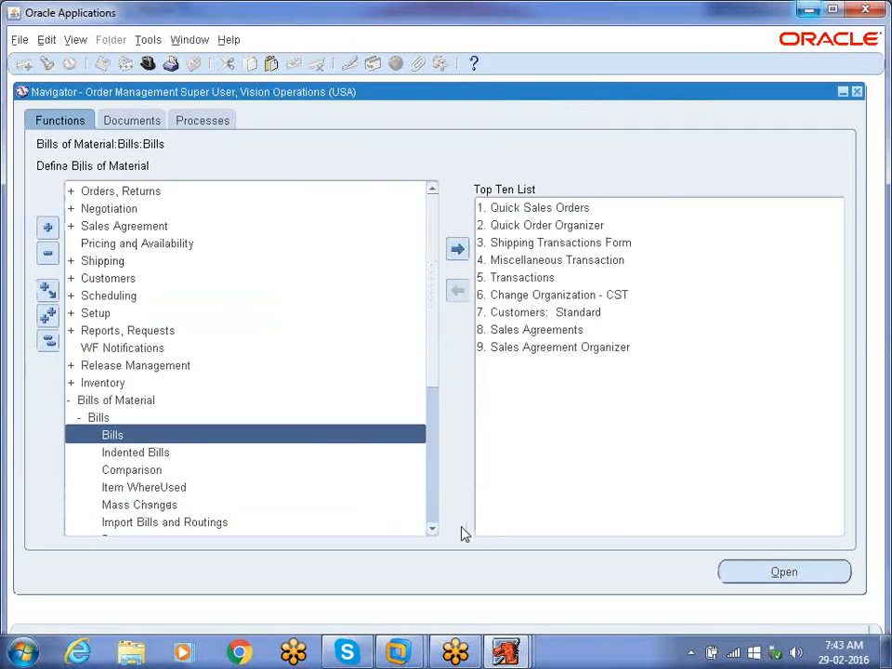
Step: Look through the setup functions under Bills of Material, then collapse the navigator tree
{"action": "left_click_drag", "start_coordinate": [433, 531], "coordinate": [435, 532]}
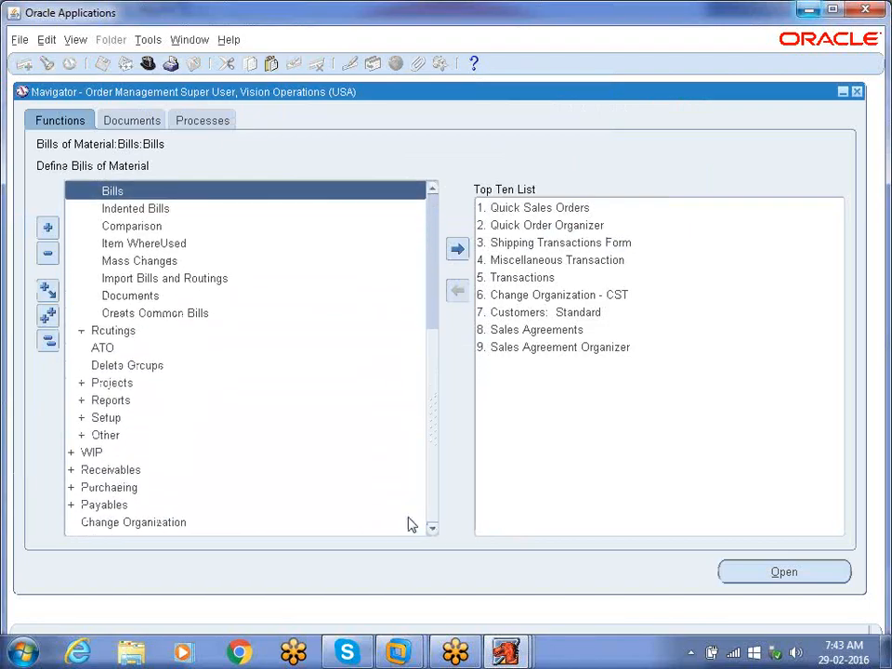
{"action": "double_click", "coordinate": [139, 420]}
{"action": "left_click", "coordinate": [285, 522]}
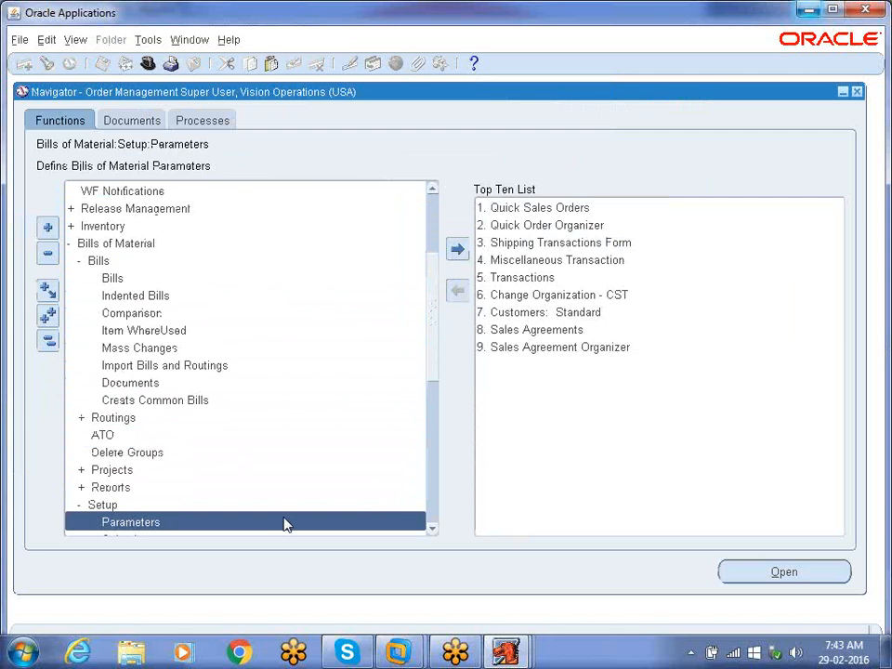
{"action": "left_click_drag", "start_coordinate": [432, 528], "coordinate": [432, 529]}
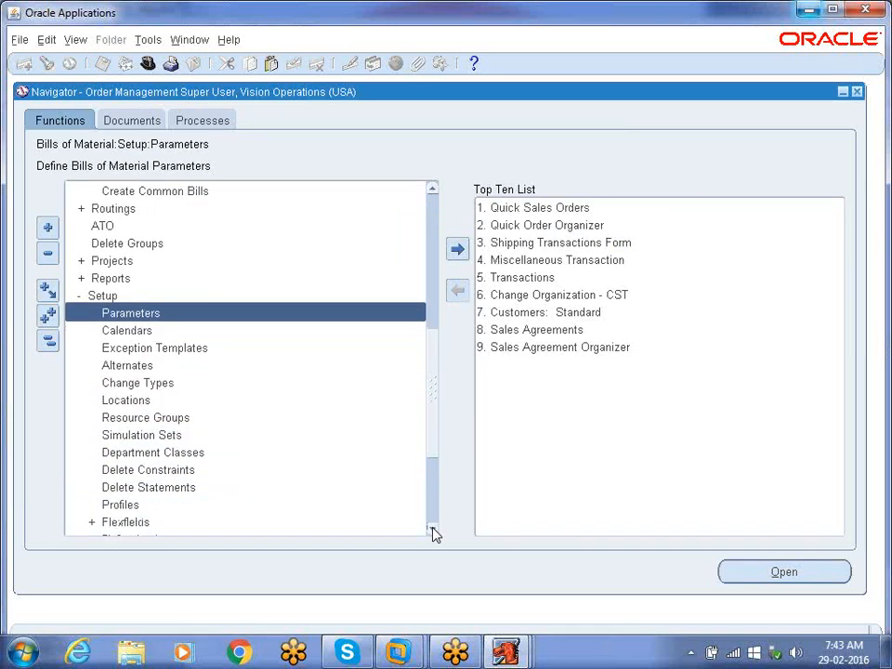
{"action": "left_click", "coordinate": [432, 530]}
{"action": "left_click", "coordinate": [432, 530]}
{"action": "left_click", "coordinate": [432, 530]}
{"action": "left_click", "coordinate": [432, 529]}
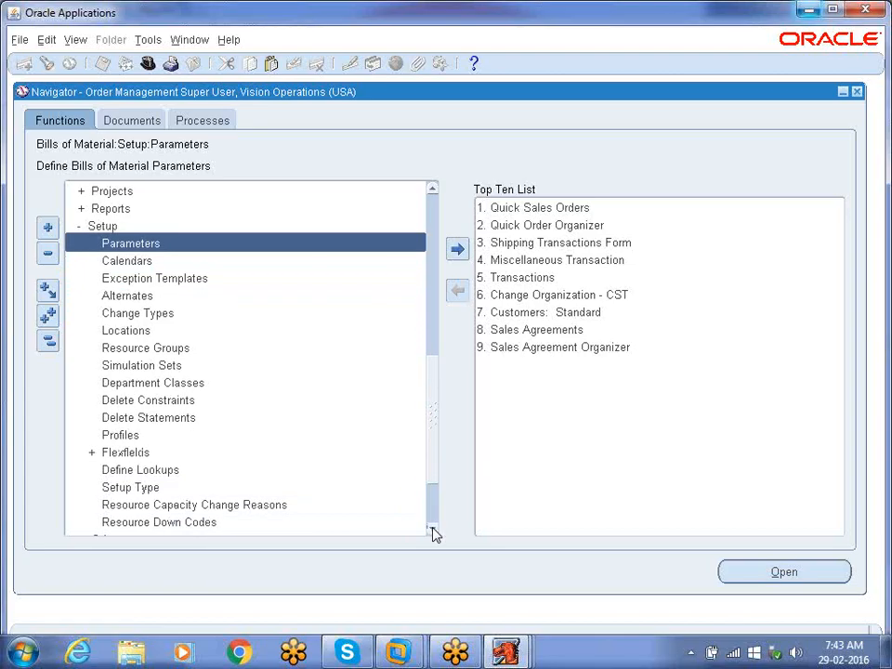
{"action": "left_click", "coordinate": [432, 530]}
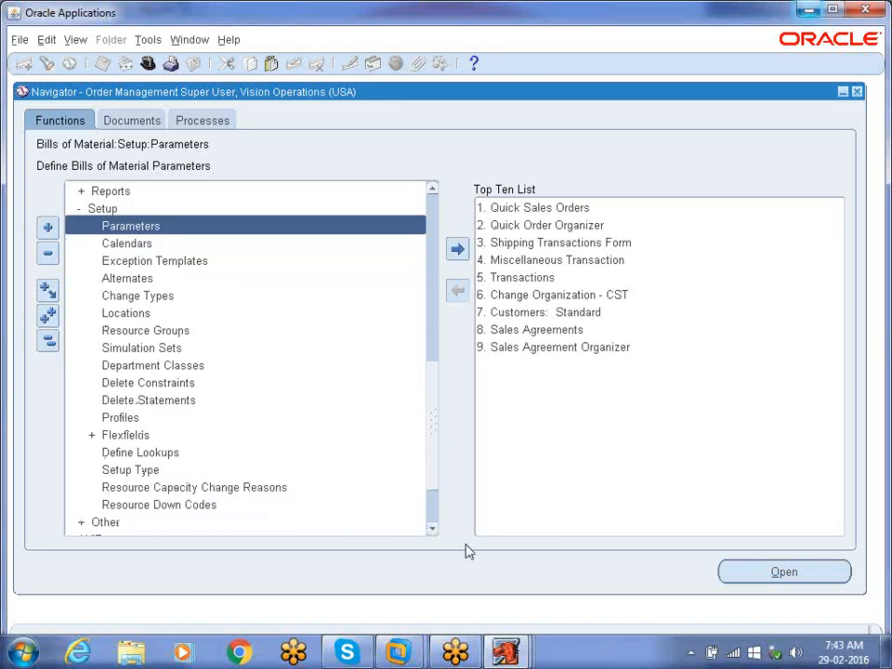
{"action": "left_click", "coordinate": [50, 340]}
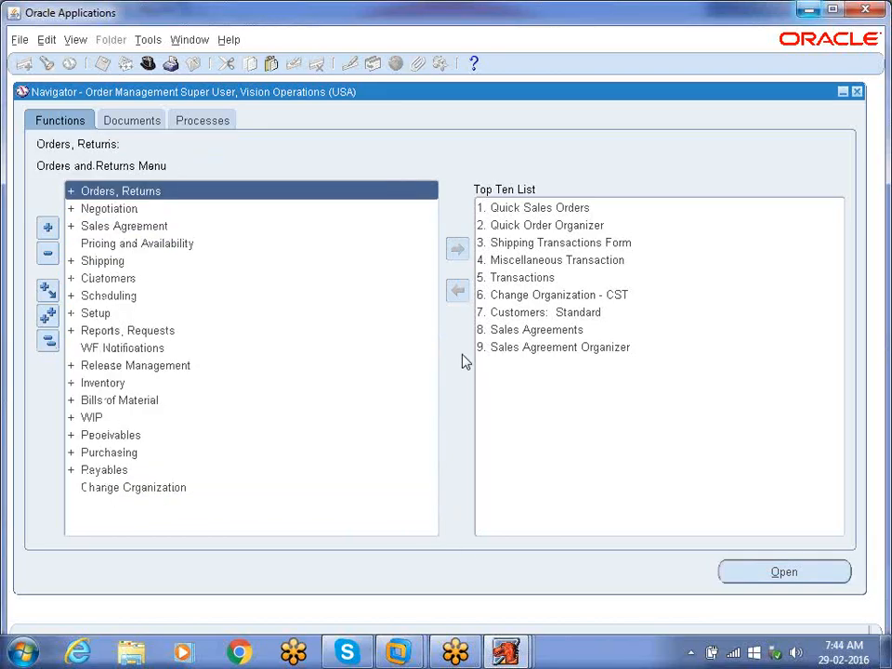
Step: Change the inventory organization to M1
{"action": "left_click", "coordinate": [549, 295]}
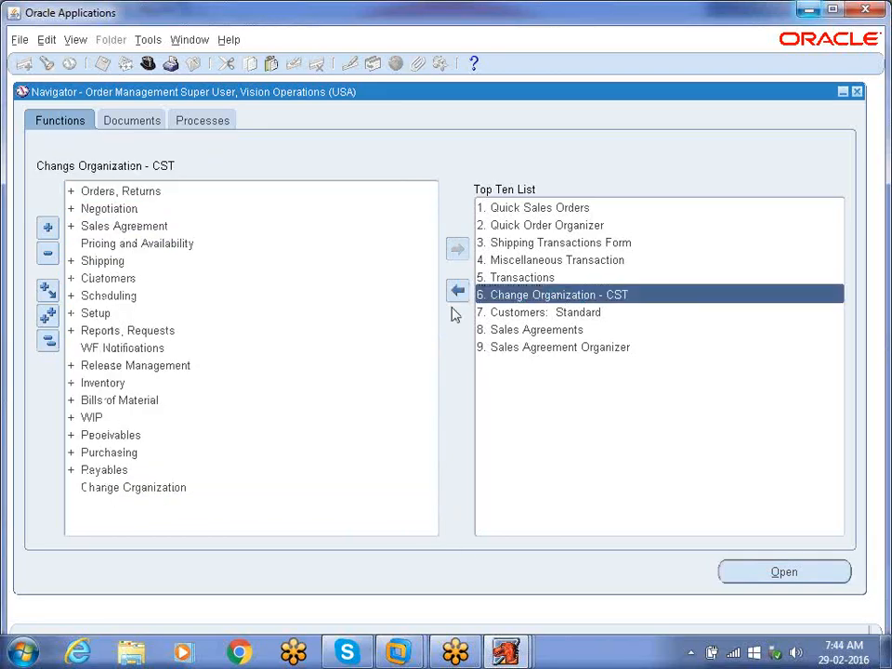
{"action": "double_click", "coordinate": [110, 382]}
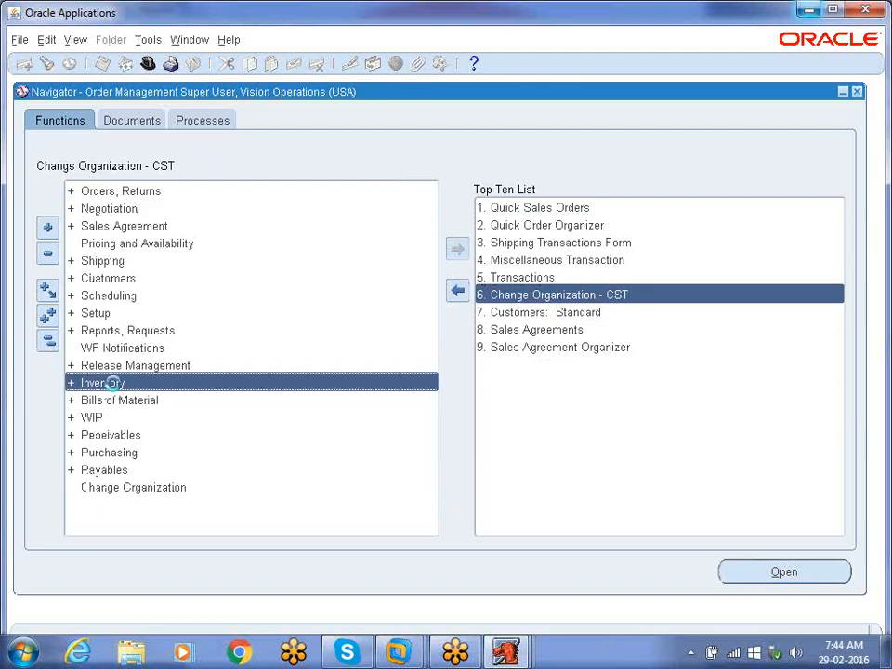
{"action": "left_click_drag", "start_coordinate": [432, 532], "coordinate": [432, 532]}
{"action": "left_click", "coordinate": [163, 353]}
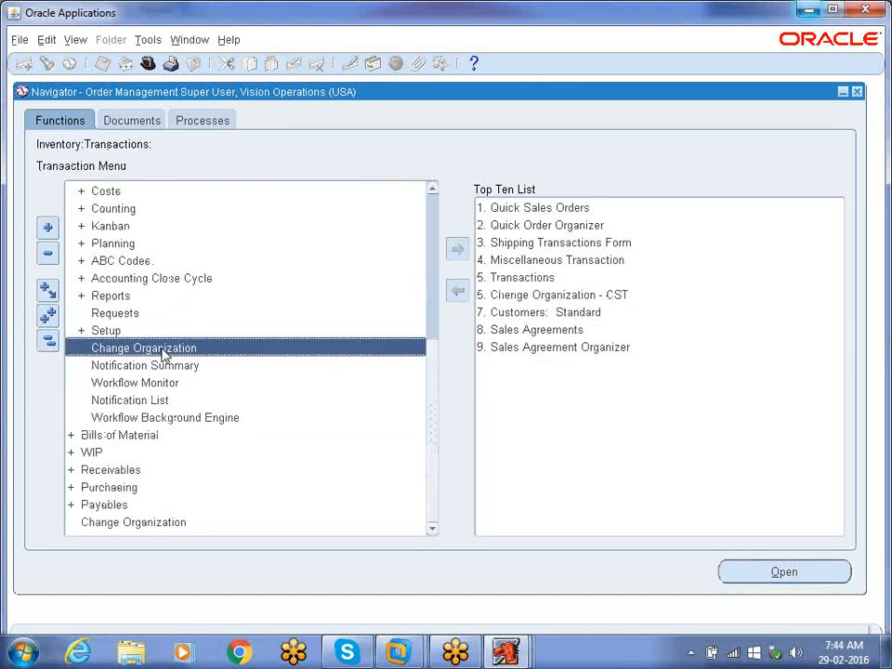
{"action": "double_click", "coordinate": [136, 350]}
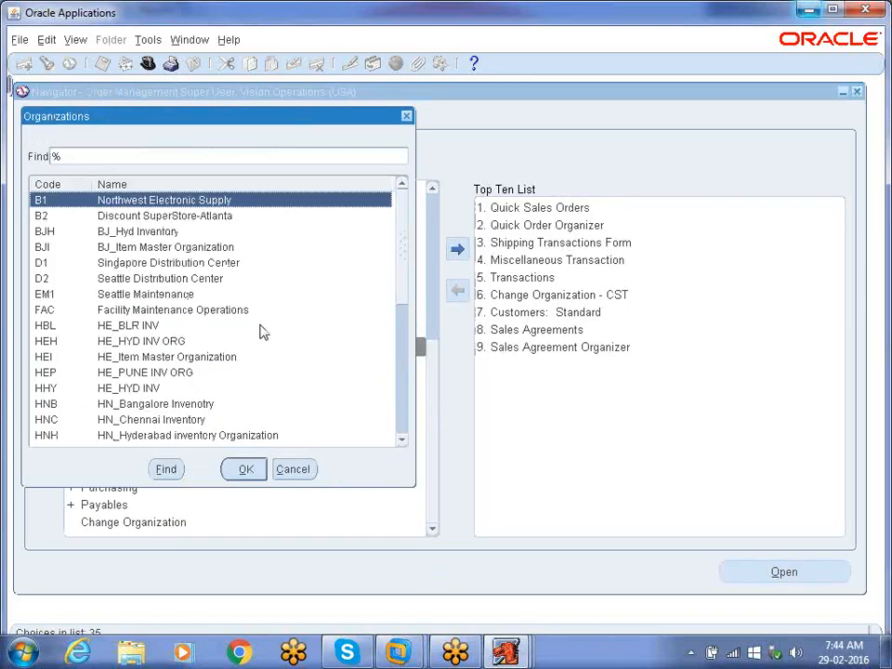
{"action": "type", "text": "m"}
{"action": "left_click", "coordinate": [246, 470]}
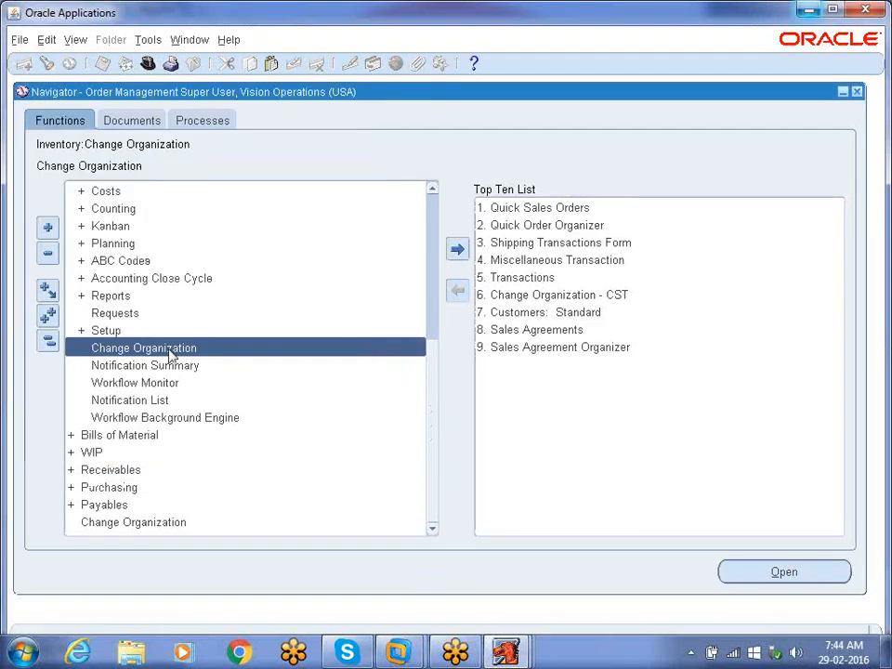
Step: Open the Bills of Material form in M1 and start a bill for SZ_HD_ATO
{"action": "left_click", "coordinate": [47, 341]}
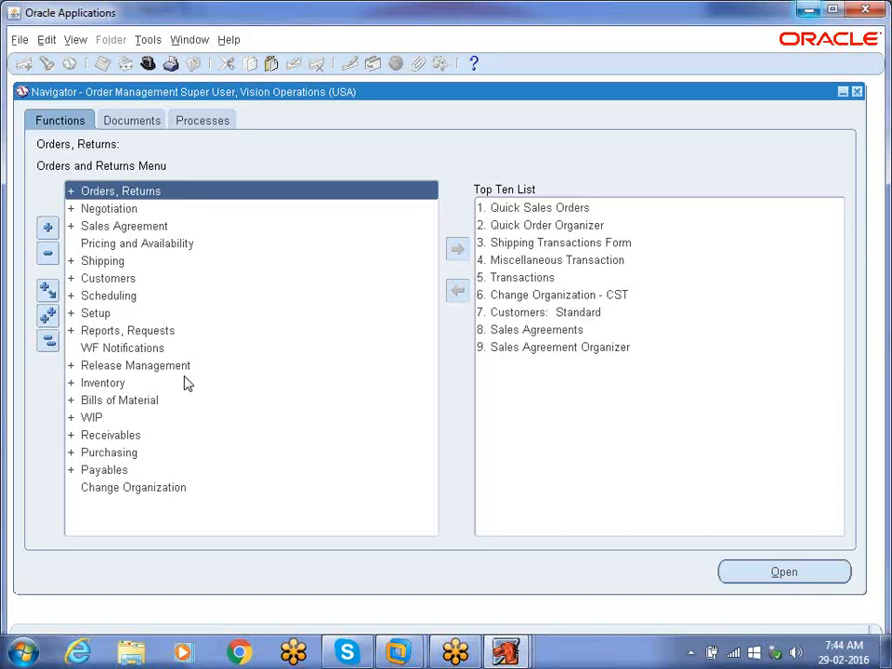
{"action": "double_click", "coordinate": [129, 400]}
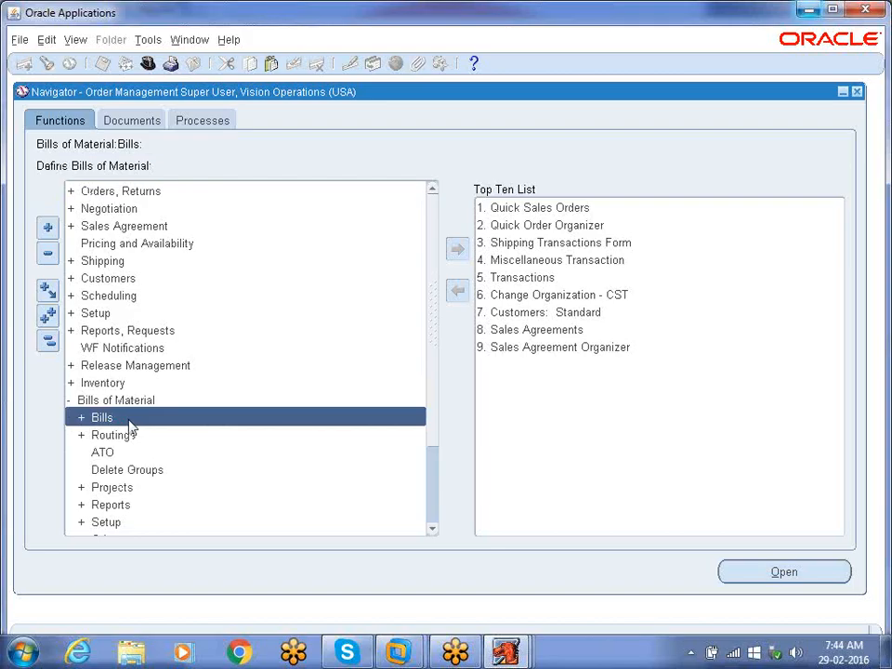
{"action": "double_click", "coordinate": [130, 423]}
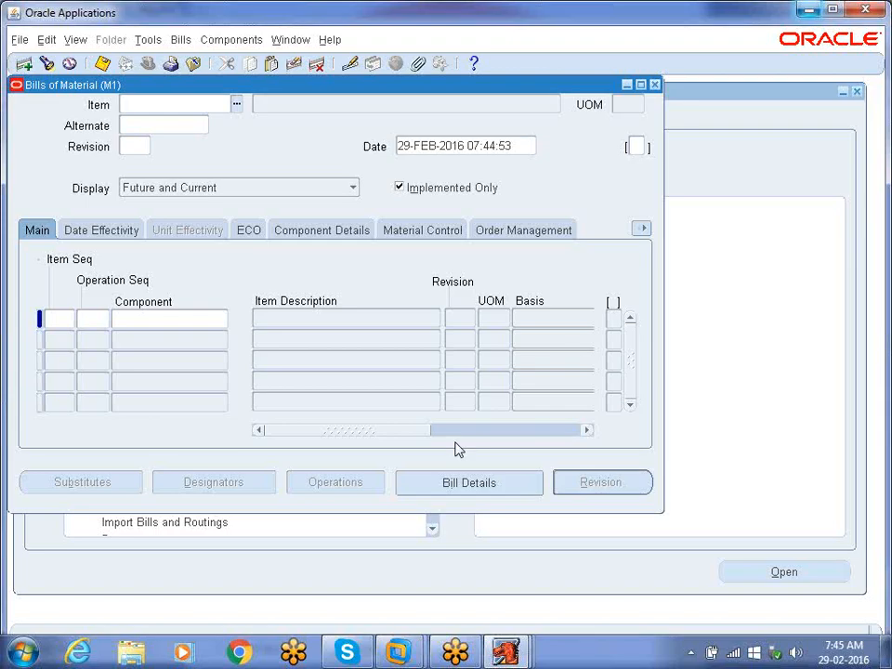
{"action": "type", "text": "SZ_CPU"}
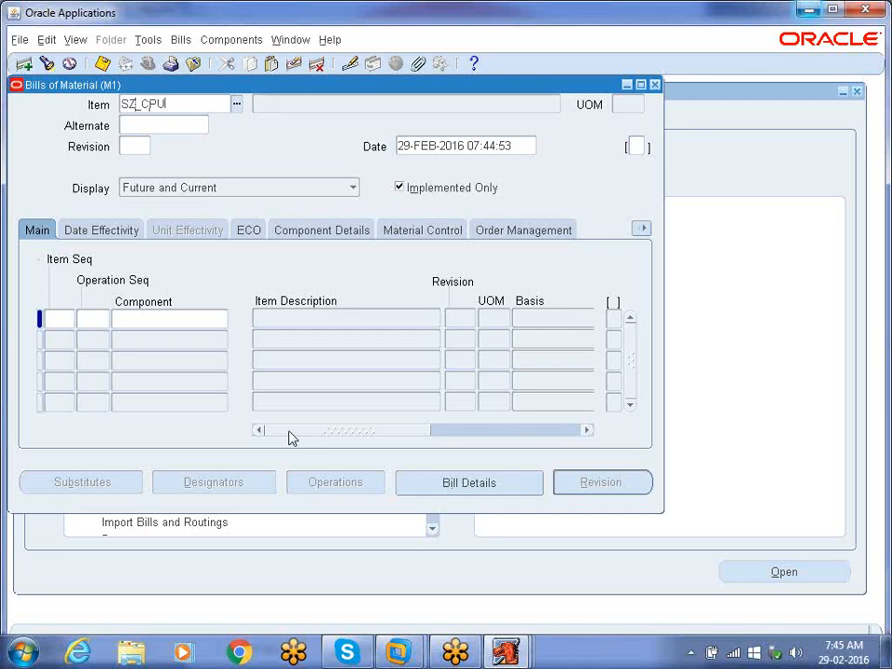
{"action": "key", "text": "BackSpace"}
{"action": "key", "text": "BackSpace"}
{"action": "key", "text": "BackSpace"}
{"action": "type", "text": "HD_ATO"}
{"action": "key", "text": "Tab"}
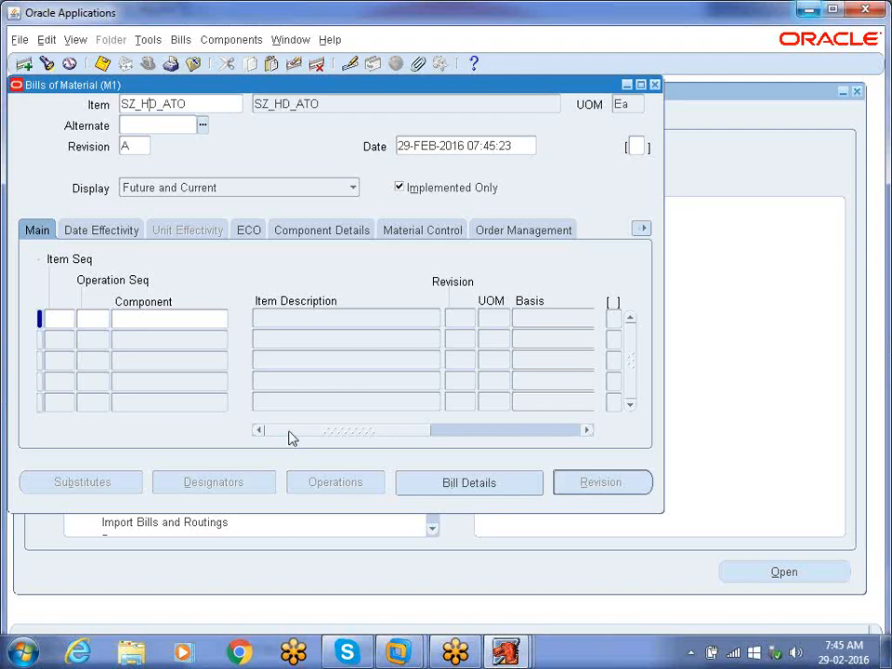
{"action": "left_click", "coordinate": [209, 103]}
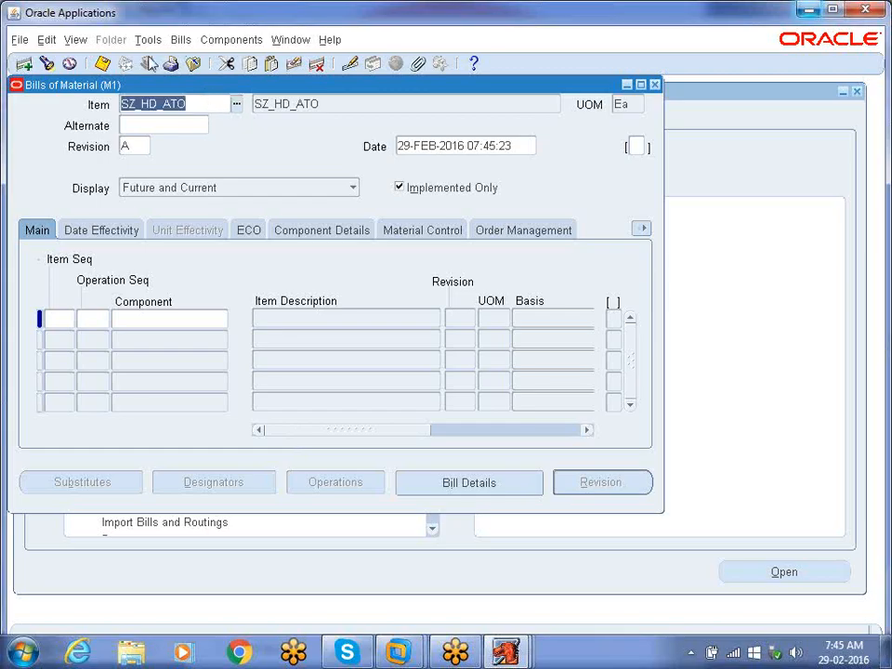
Step: Copy the SZ_HD_ATO bill from organization V1 into the M1 bill with the Future and Current option, and save it
{"action": "left_click", "coordinate": [147, 41]}
{"action": "left_click", "coordinate": [172, 62]}
{"action": "type", "text": "v1"}
{"action": "key", "text": "Tab"}
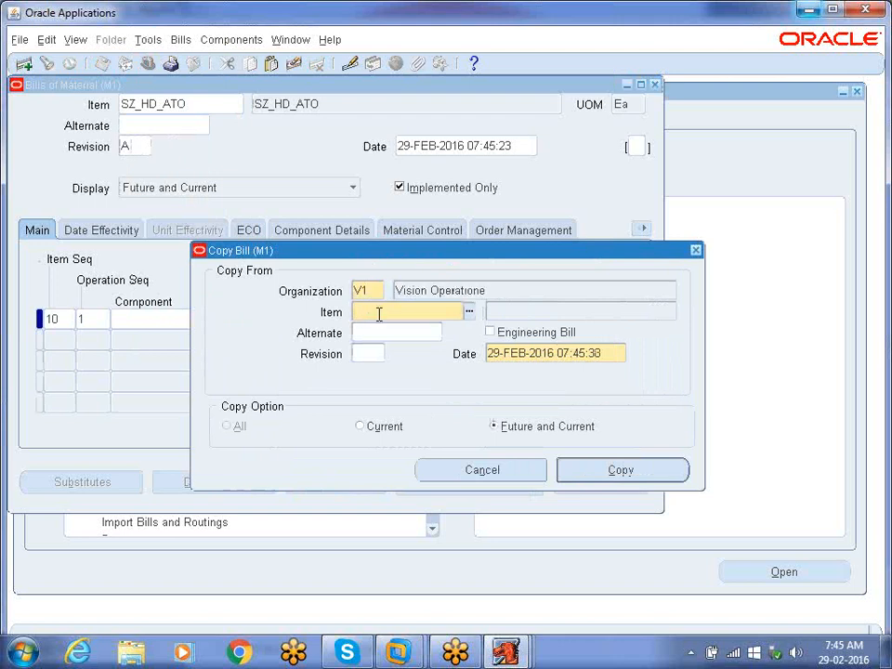
{"action": "type", "text": "SZ_HD_ATO"}
{"action": "key", "text": "Tab"}
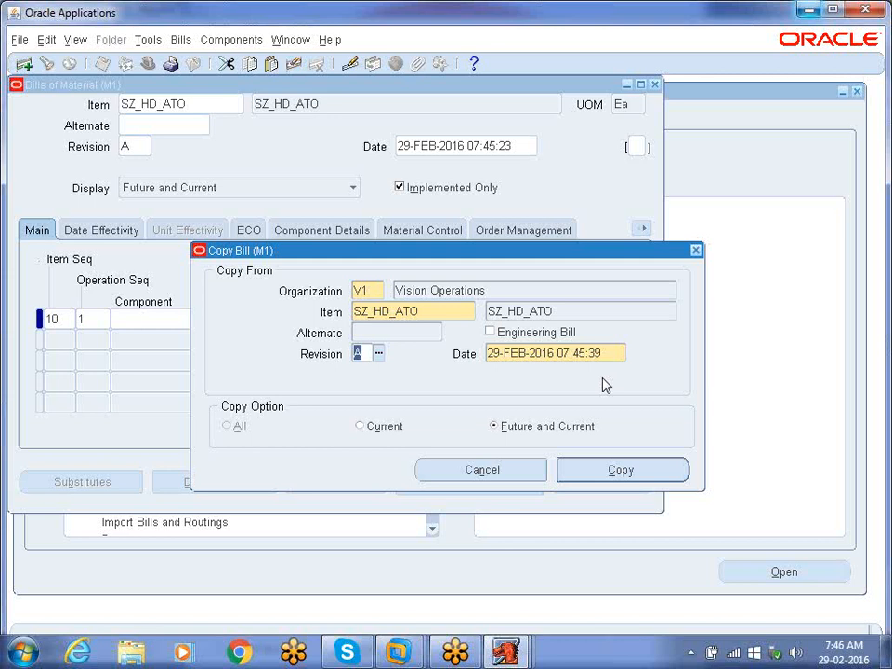
{"action": "left_click", "coordinate": [625, 472]}
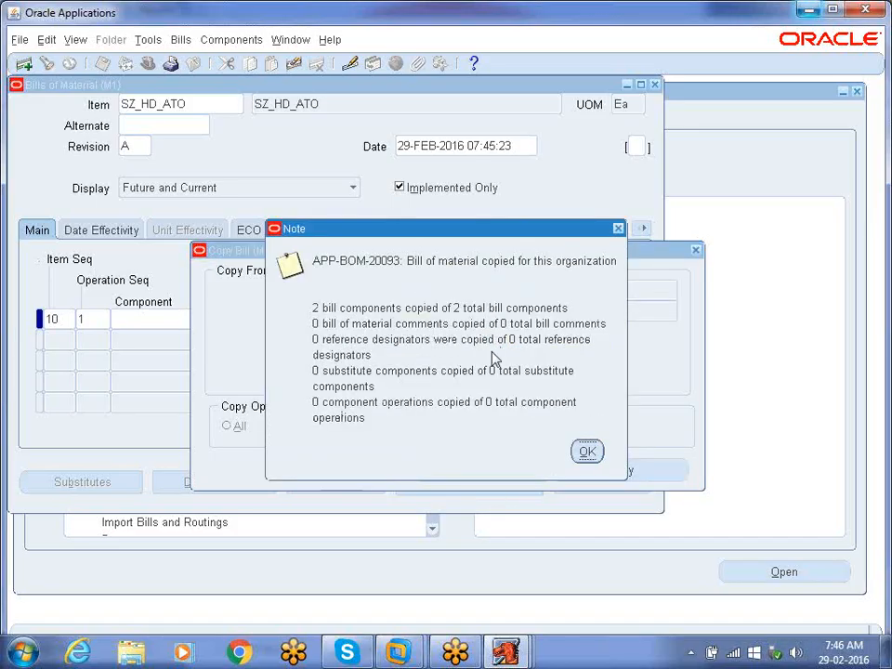
{"action": "left_click", "coordinate": [582, 454]}
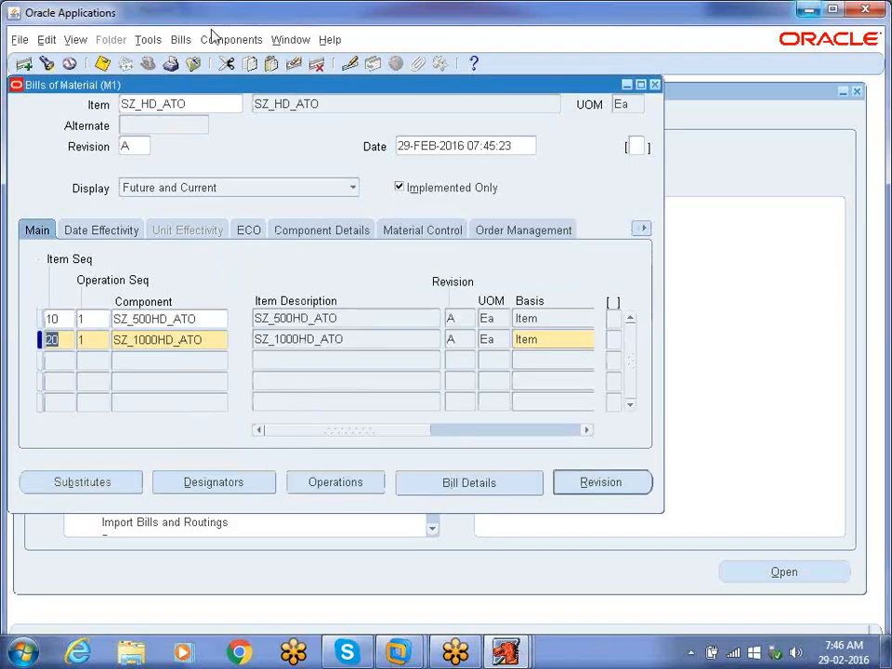
{"action": "left_click", "coordinate": [103, 65]}
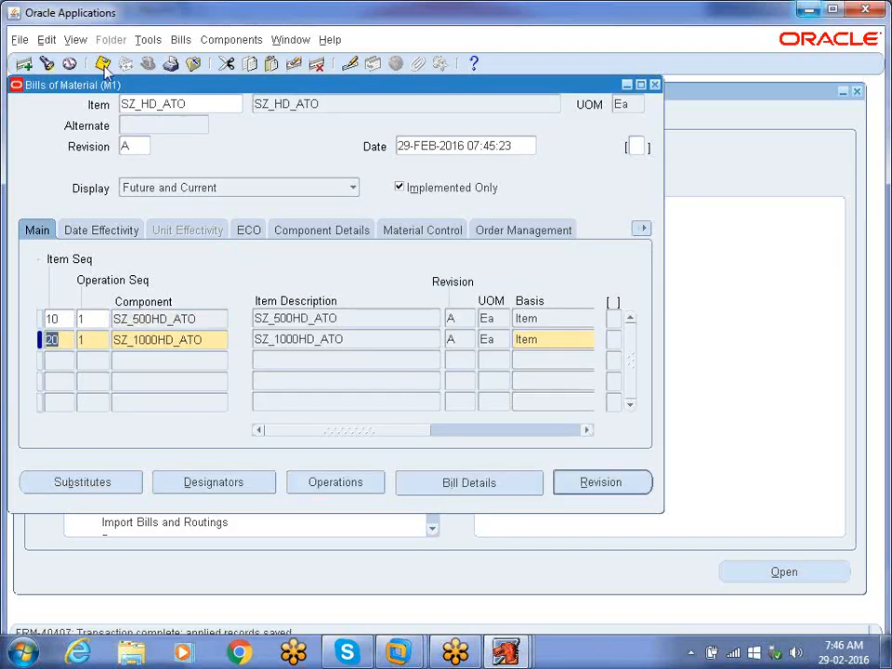
Step: Start a new bill of material for SZ_PR_ATO in M1
{"action": "left_click", "coordinate": [204, 107]}
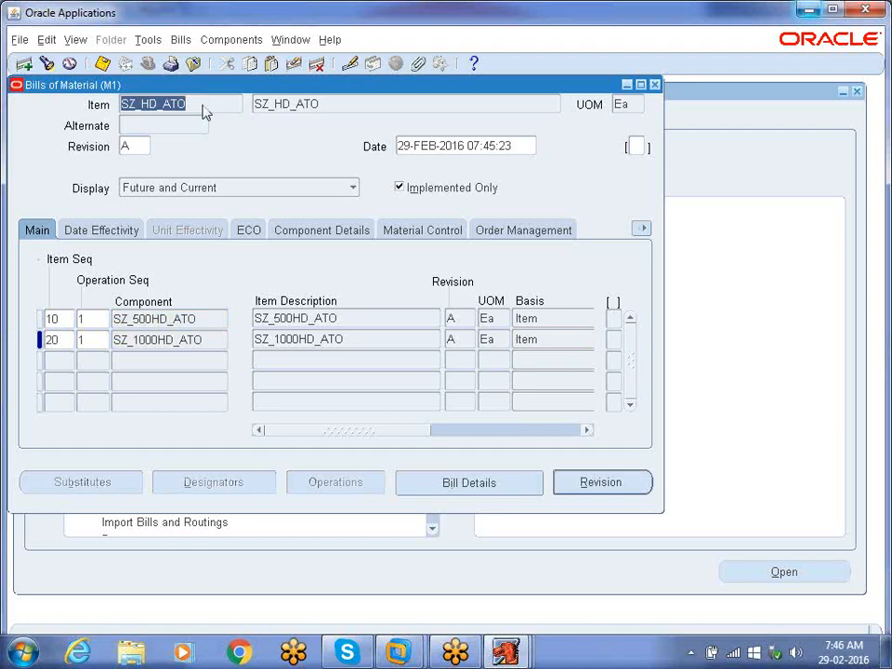
{"action": "left_click", "coordinate": [23, 65]}
{"action": "type", "text": "SZ"}
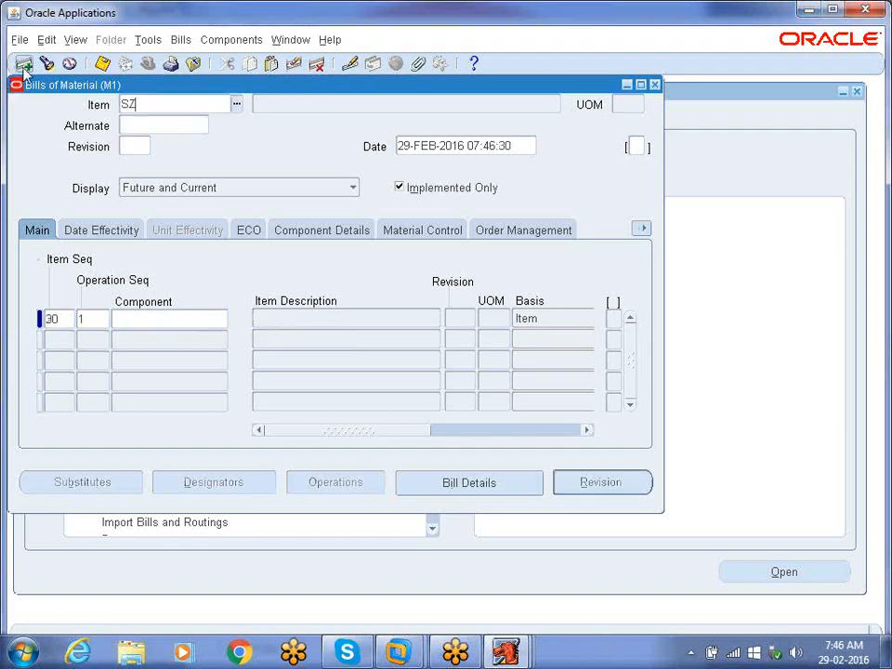
{"action": "type", "text": "_PR_ATO"}
{"action": "key", "text": "Tab"}
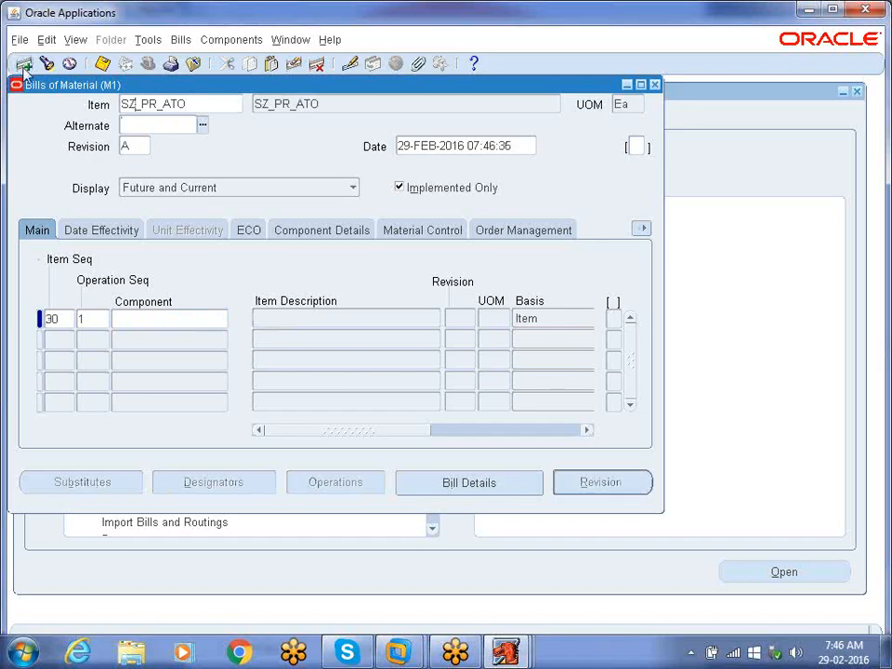
Step: Copy the SZ_PR_ATO bill from organization V1 into the M1 bill with the Future and Current option, and save it
{"action": "left_click", "coordinate": [147, 40]}
{"action": "left_click", "coordinate": [172, 61]}
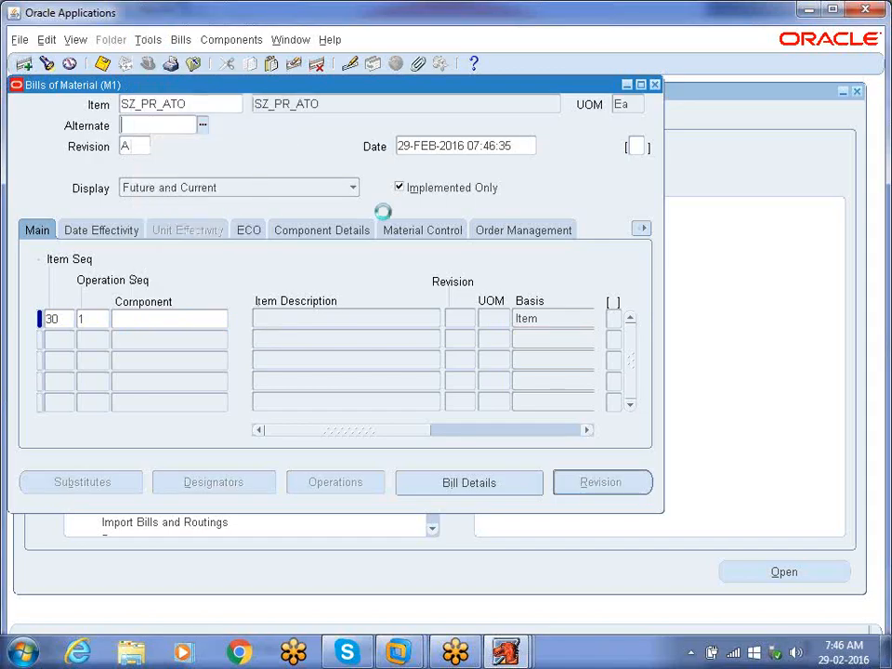
{"action": "type", "text": "V1"}
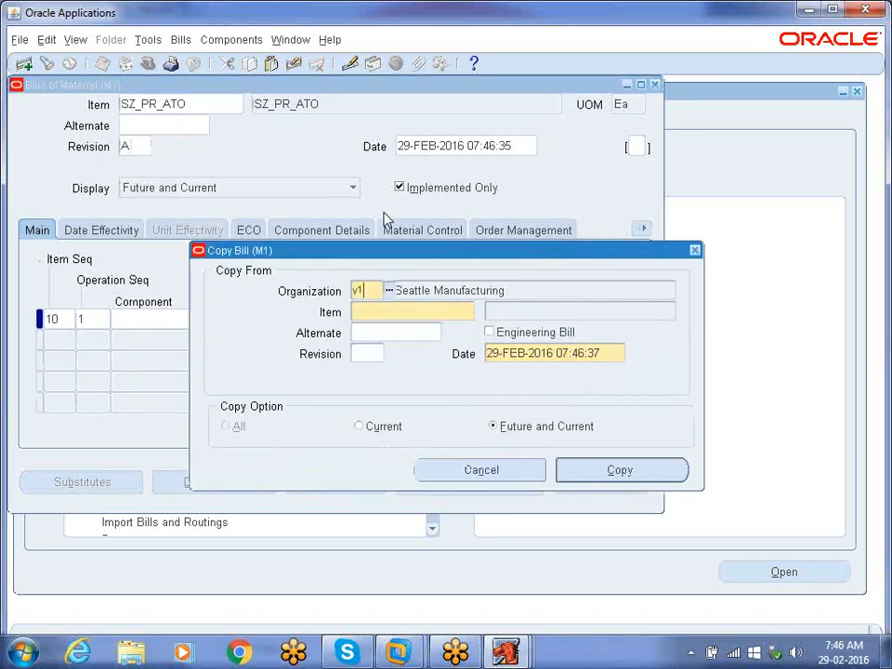
{"action": "key", "text": "Tab"}
{"action": "type", "text": "S"}
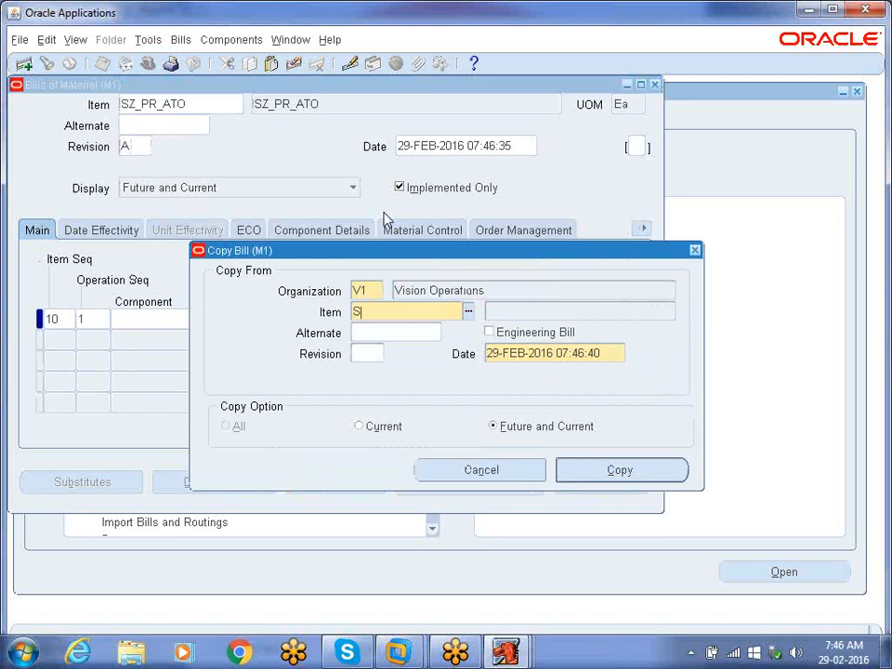
{"action": "type", "text": "Z_PR_ATO"}
{"action": "key", "text": "Tab"}
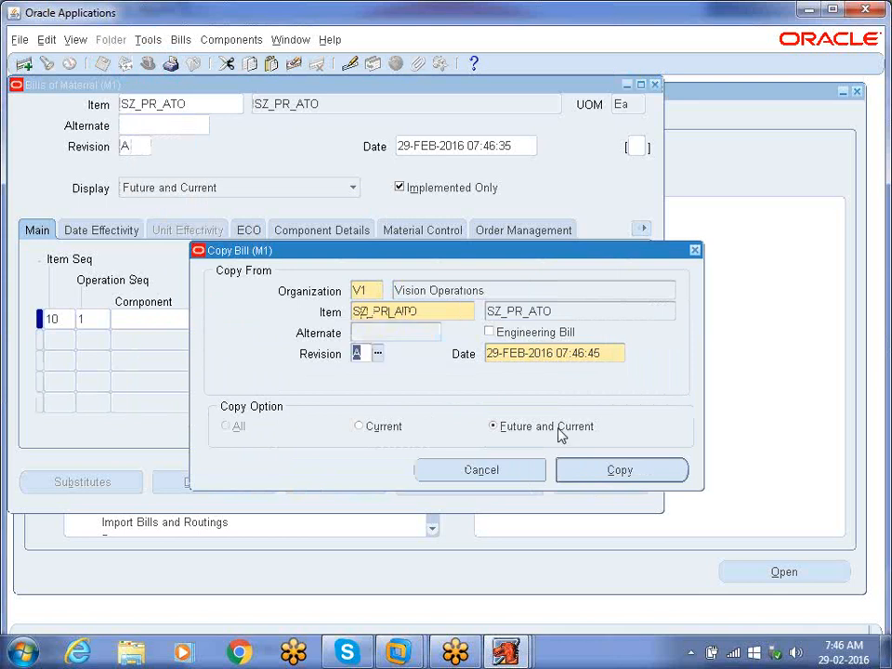
{"action": "left_click", "coordinate": [607, 474]}
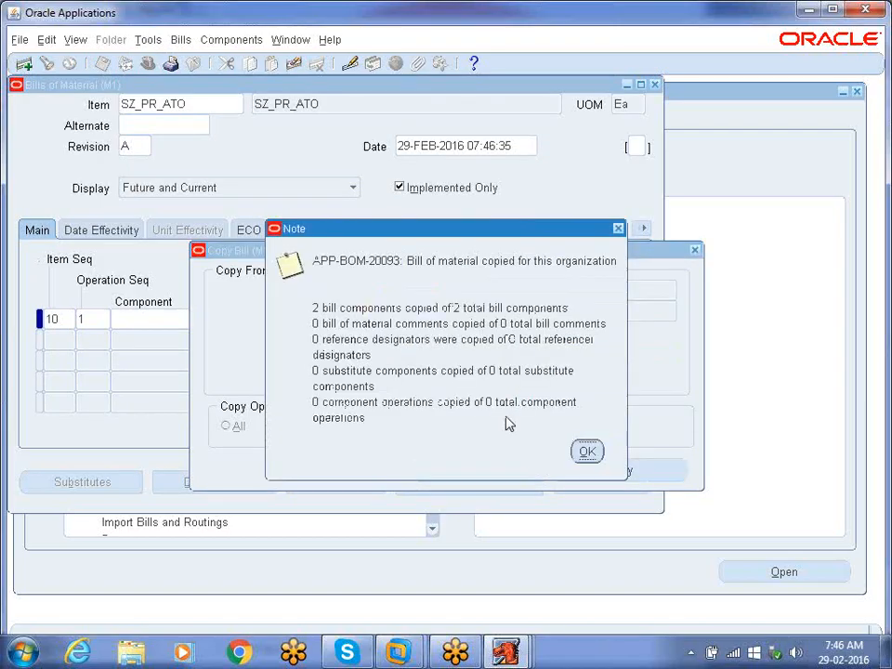
{"action": "left_click", "coordinate": [588, 451]}
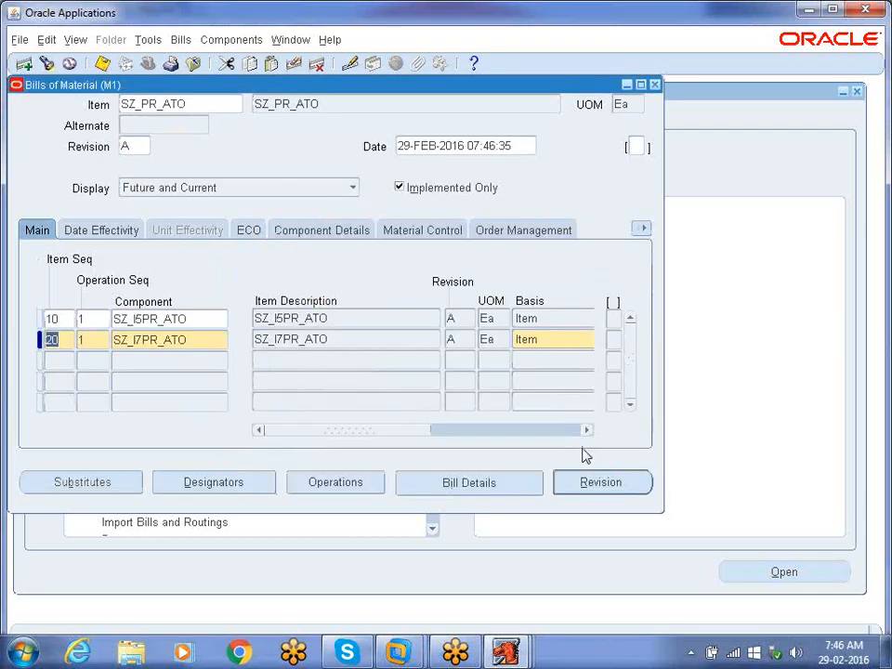
{"action": "left_click", "coordinate": [102, 63]}
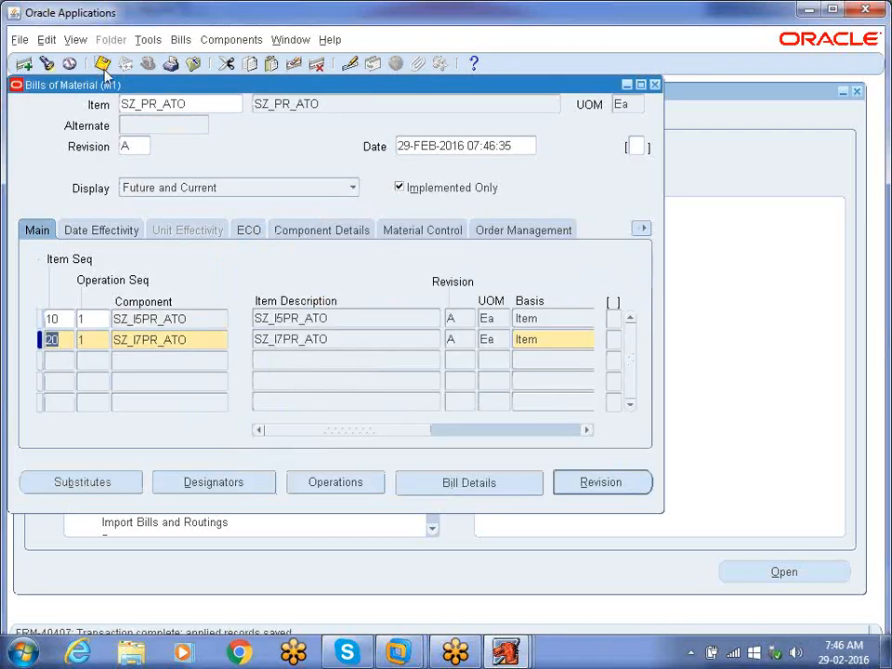
Step: Start a new bill of material for SZ_MM_ATO in M1
{"action": "left_click", "coordinate": [25, 64]}
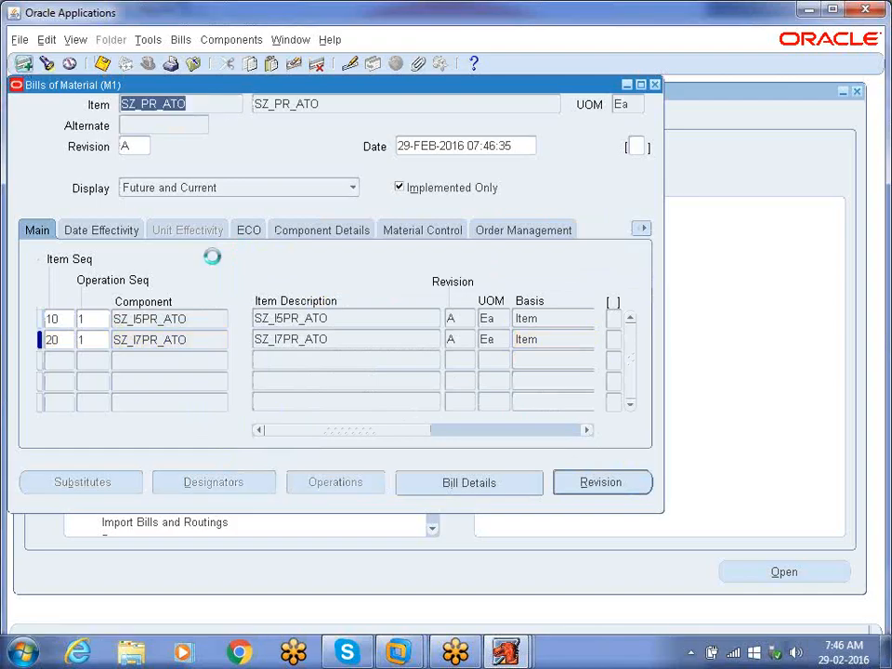
{"action": "type", "text": "SZ_M"}
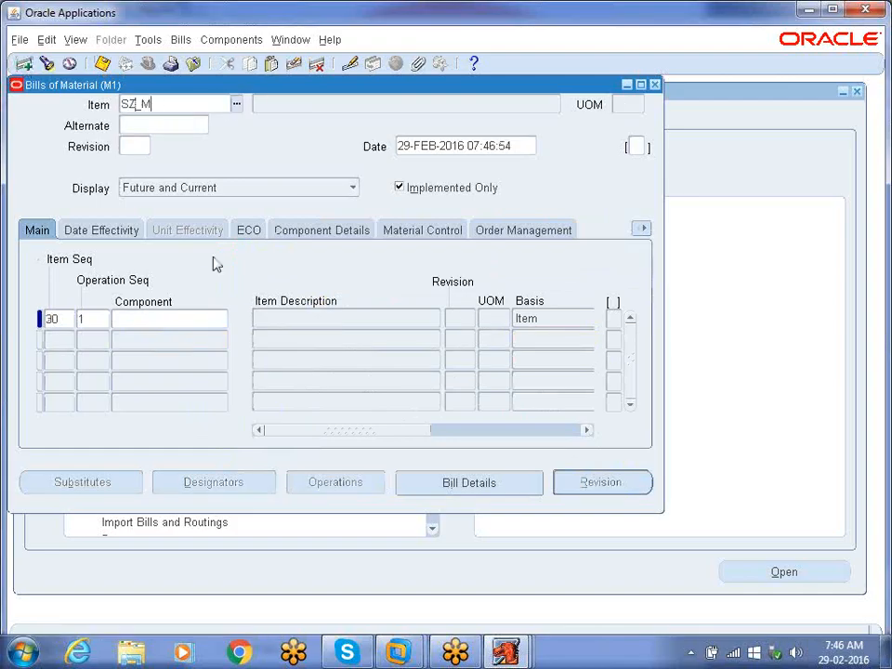
{"action": "type", "text": "M_ATO"}
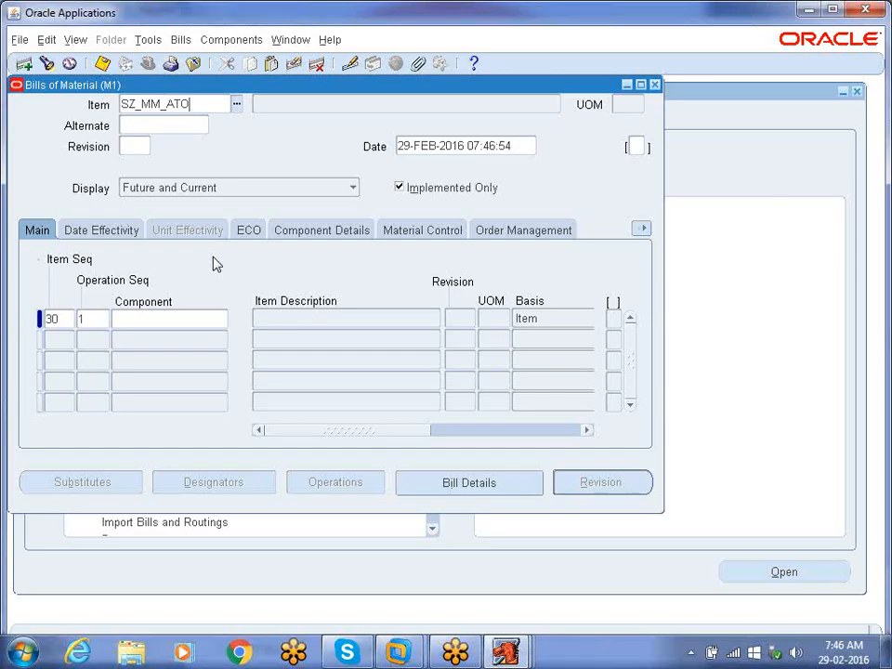
{"action": "key", "text": "Tab"}
Step: Copy the SZ_MM_ATO bill from organization V1 into the M1 bill with the Future and Current option, and save it
{"action": "left_click", "coordinate": [147, 39]}
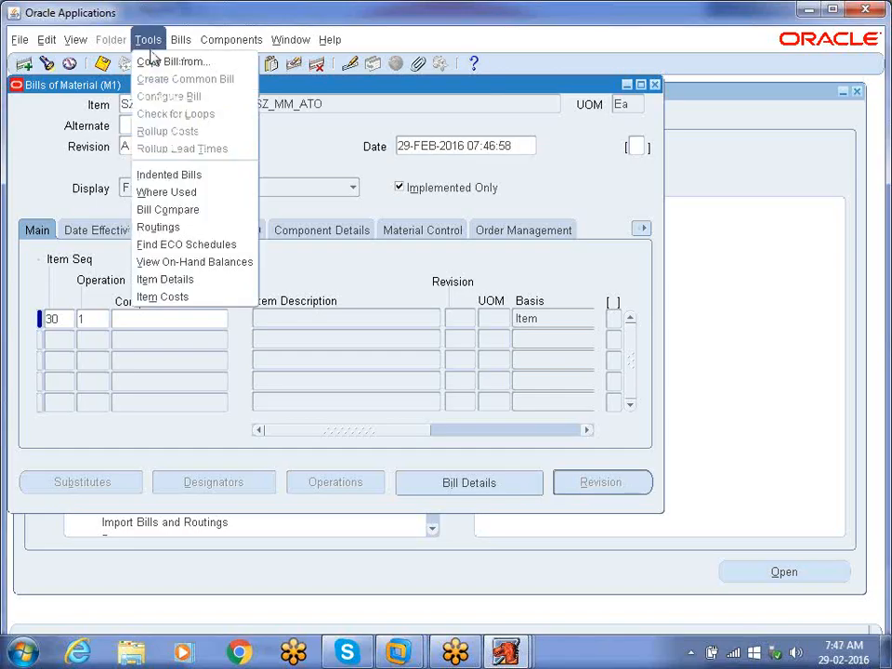
{"action": "left_click", "coordinate": [155, 60]}
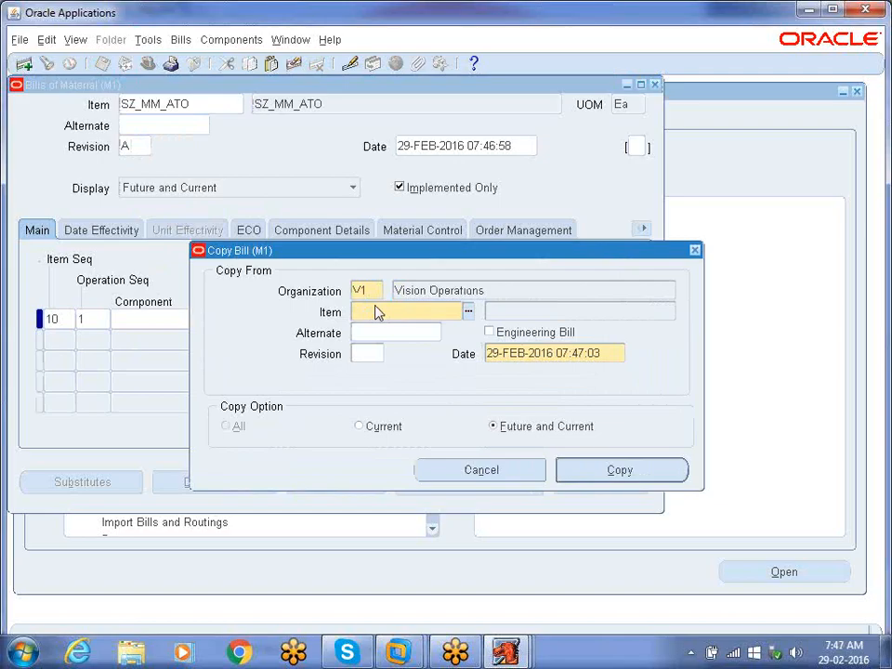
{"action": "type", "text": "SZ_MM_ATO"}
{"action": "key", "text": "Tab"}
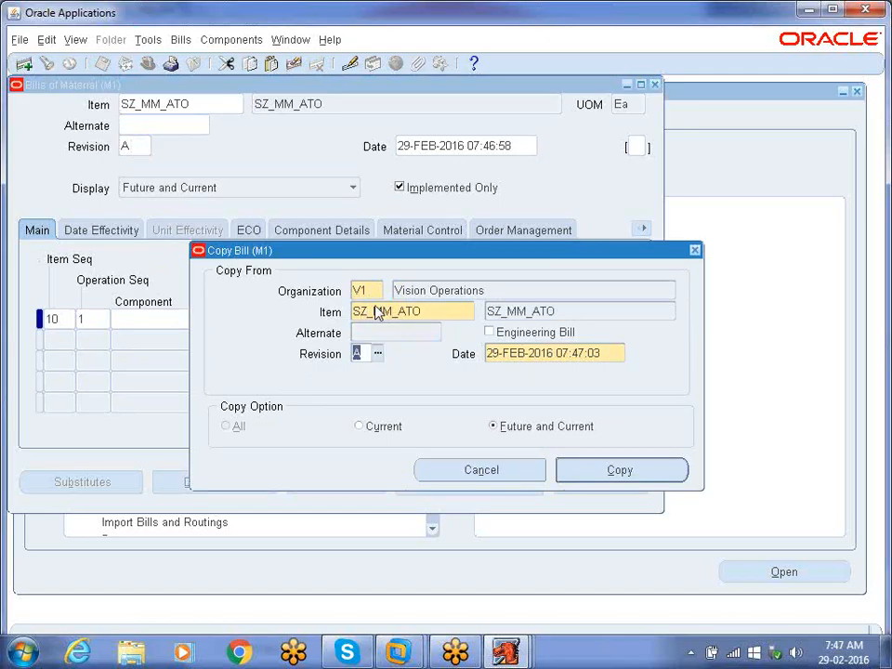
{"action": "left_click", "coordinate": [604, 471]}
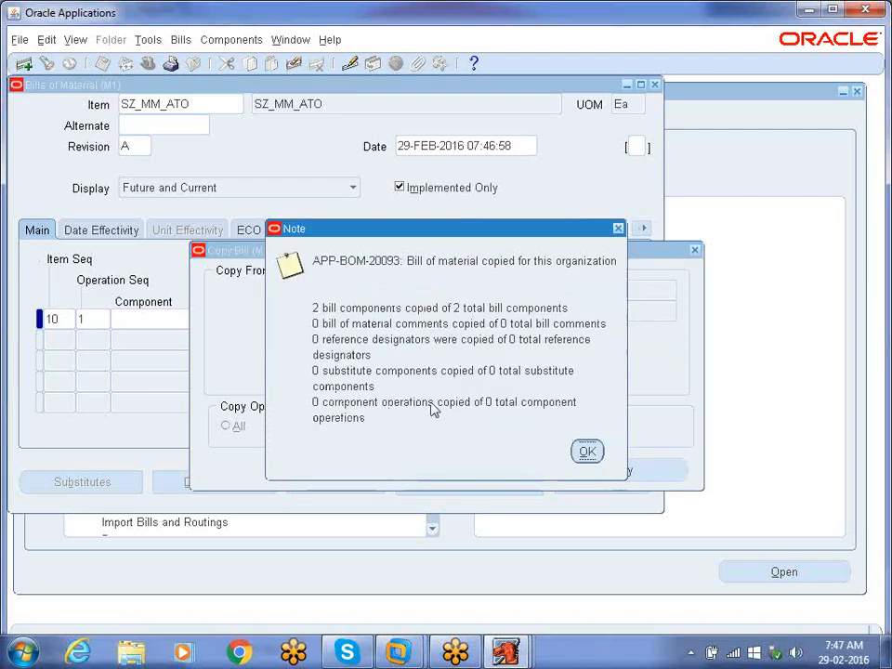
{"action": "left_click", "coordinate": [586, 450]}
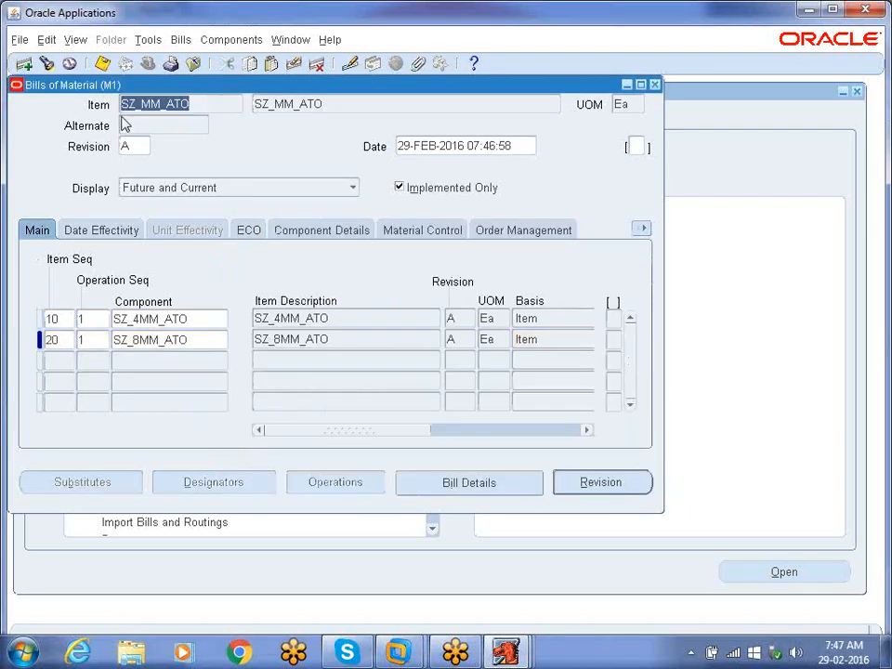
{"action": "left_click", "coordinate": [103, 63]}
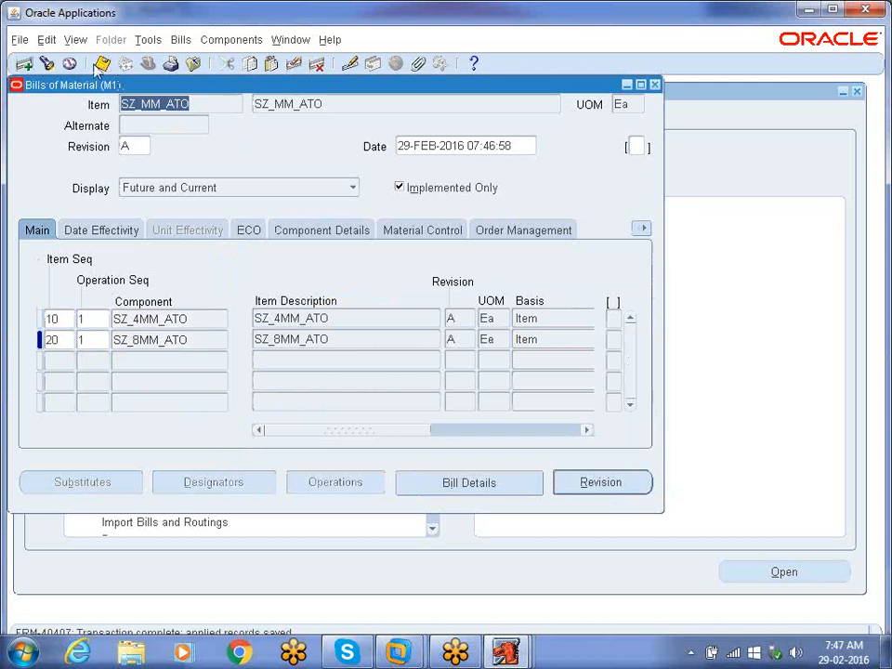
Step: Start a new bill of material for SZ_CPU_100_ATO in M1
{"action": "type", "text": "SZ_CP"}
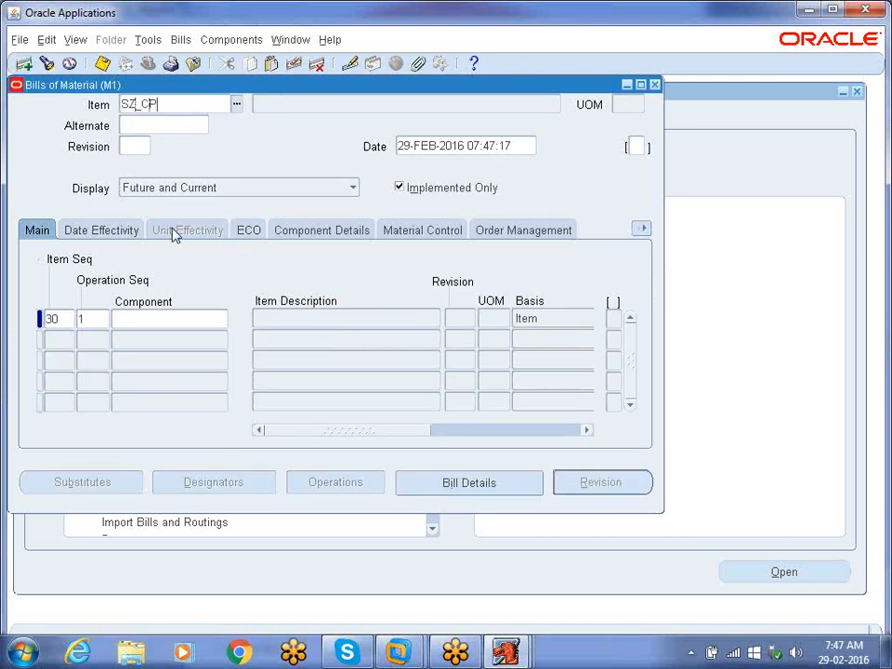
{"action": "type", "text": "U_100"}
{"action": "key", "text": "Tab"}
{"action": "key", "text": "Return"}
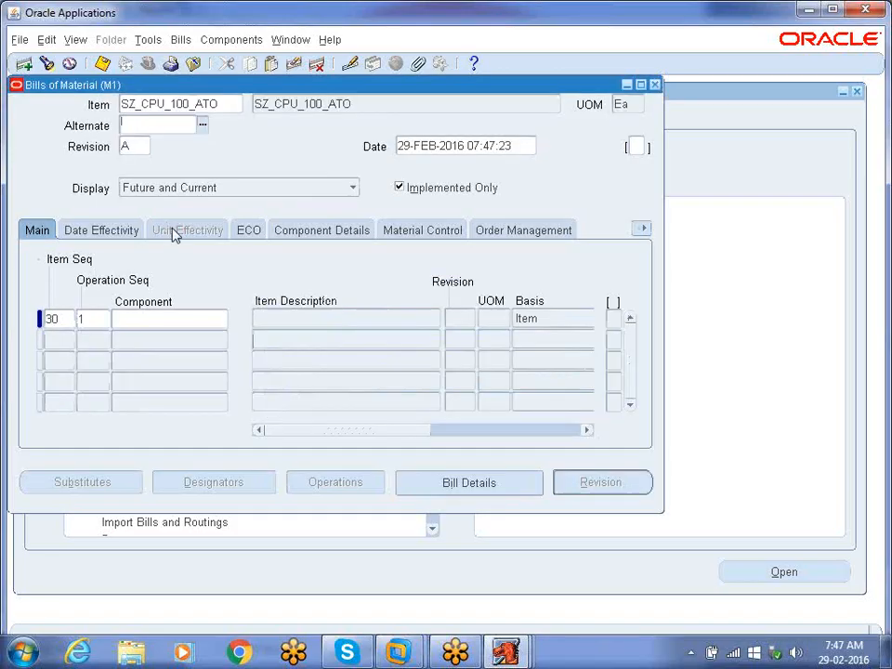
Step: Copy the SZ_CPU_100_ATO bill from organization V1 into the M1 bill with the Future and Current option
{"action": "left_click", "coordinate": [149, 41]}
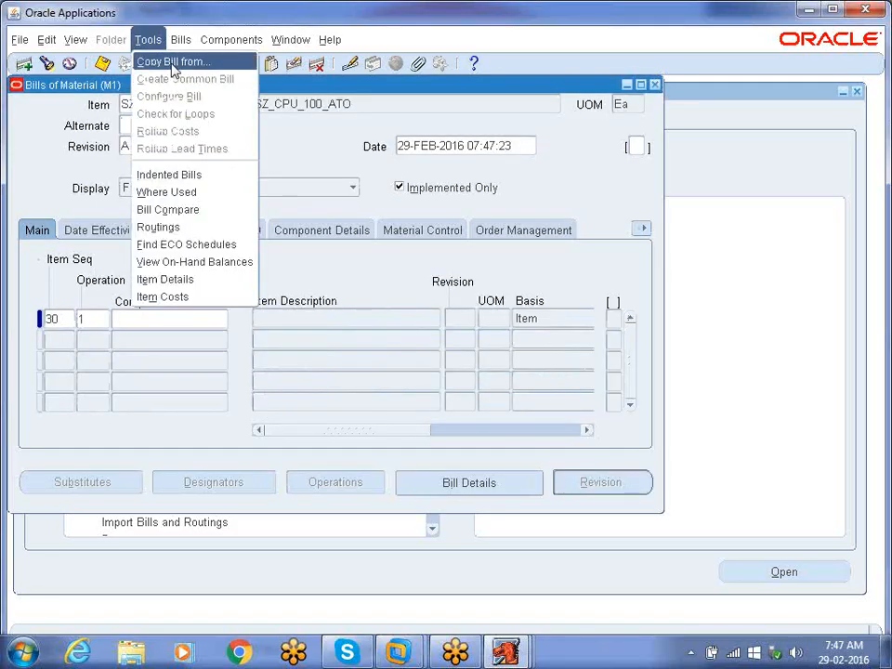
{"action": "left_click", "coordinate": [175, 63]}
{"action": "type", "text": "v1"}
{"action": "key", "text": "Tab"}
{"action": "type", "text": "SZ_CPU"}
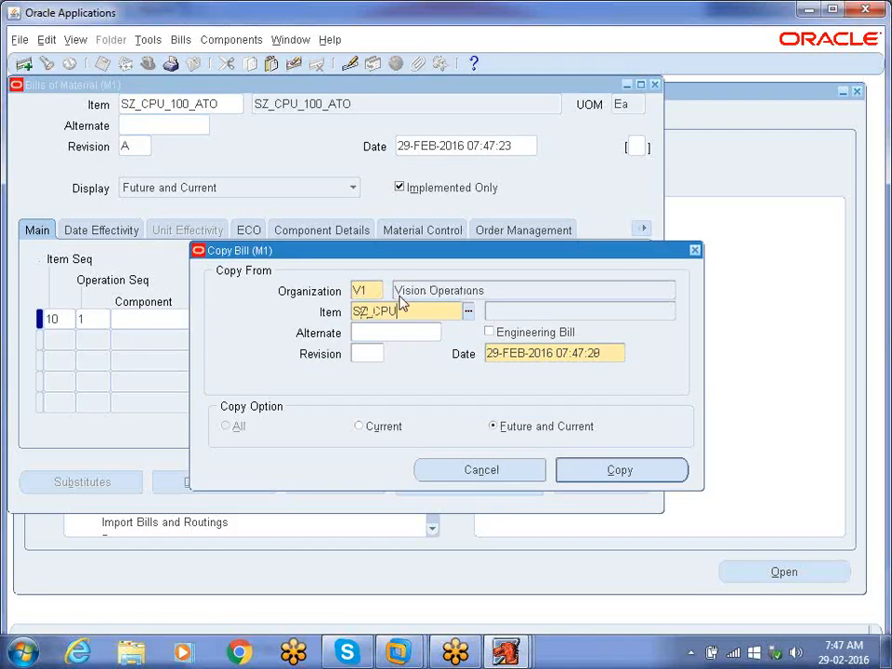
{"action": "type", "text": "_100"}
{"action": "key", "text": "Tab"}
{"action": "key", "text": "Return"}
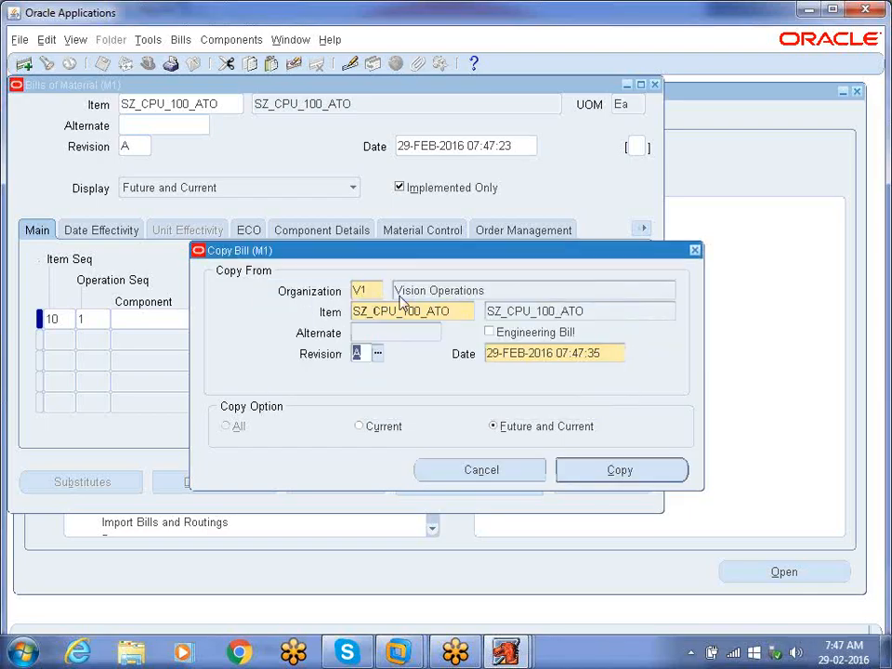
{"action": "left_click", "coordinate": [635, 471]}
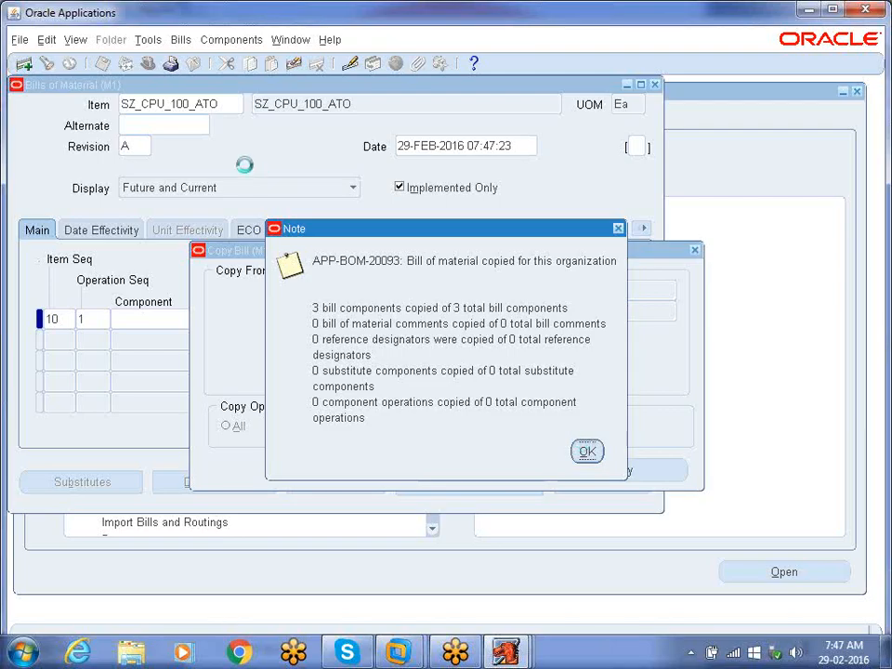
{"action": "key", "text": "Return"}
Step: Start a new bill of material for SZ_CPU_200_ATO in M1
{"action": "left_click", "coordinate": [24, 63]}
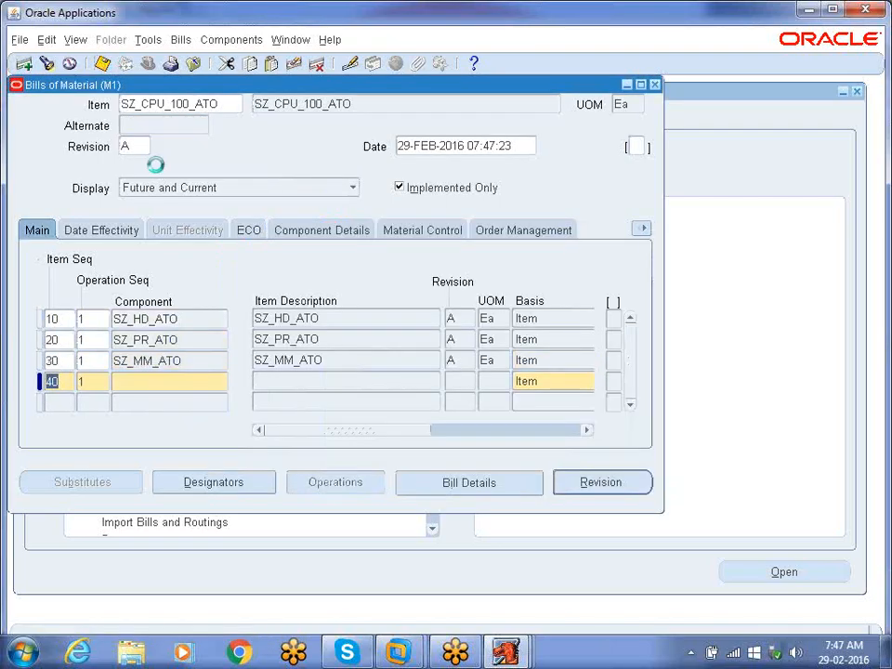
{"action": "left_click", "coordinate": [179, 104]}
{"action": "left_click", "coordinate": [23, 63]}
{"action": "type", "text": "SZ_CPU_2090"}
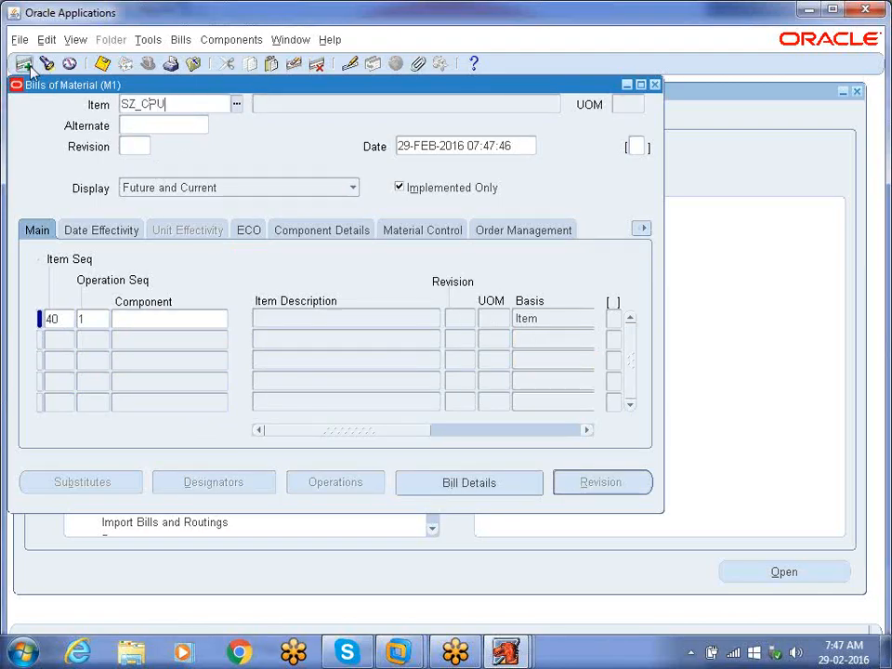
{"action": "key", "text": "BackSpace"}
{"action": "key", "text": "Tab"}
{"action": "key", "text": "Return"}
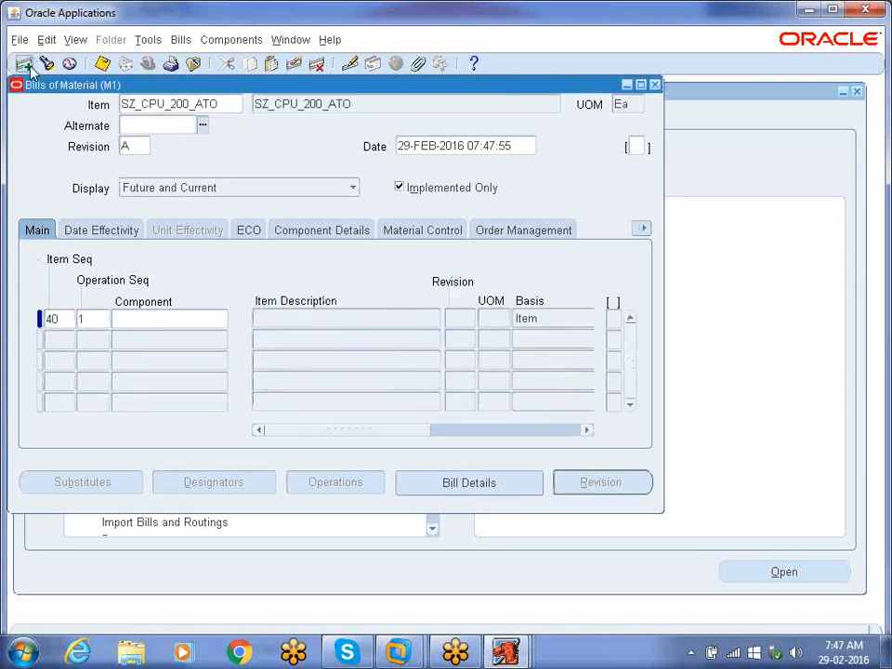
Step: Copy the SZ_CPU_200_ATO bill from organization V1 into the M1 bill with the Future and Current option, and save it
{"action": "left_click", "coordinate": [148, 41]}
{"action": "left_click", "coordinate": [171, 65]}
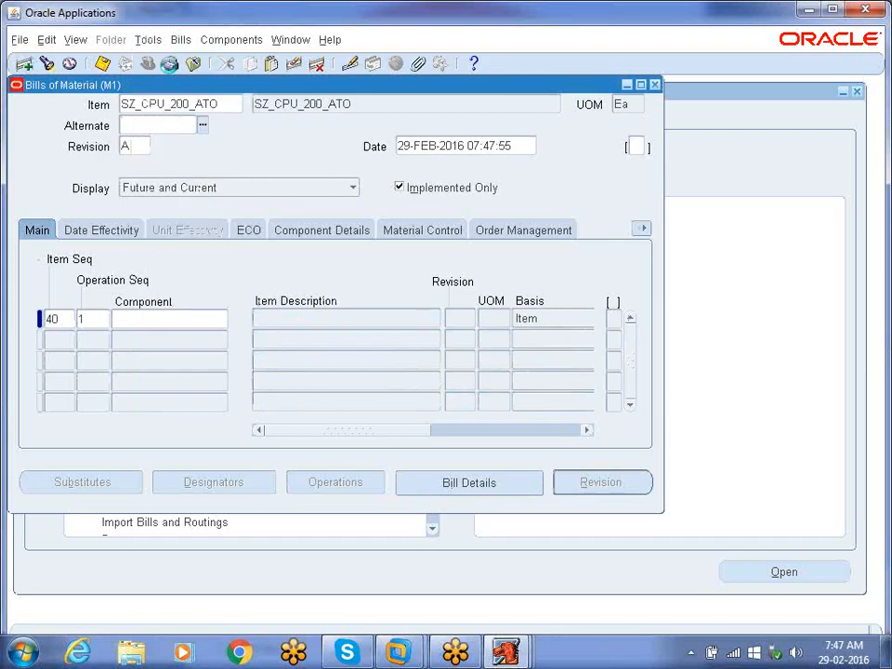
{"action": "key", "text": "Tab"}
{"action": "type", "text": "SZ_CPU"}
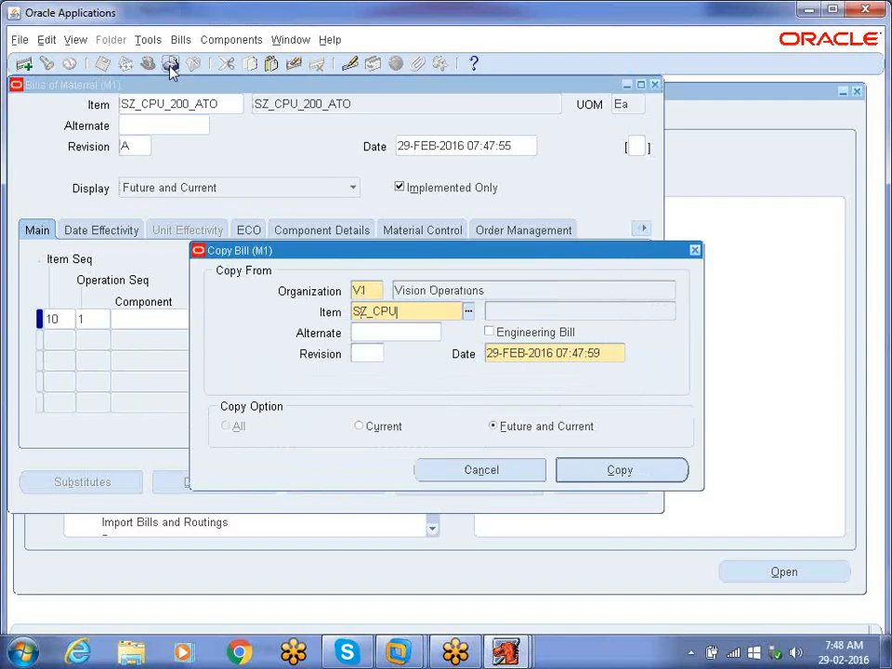
{"action": "type", "text": "_200"}
{"action": "left_click", "coordinate": [170, 63]}
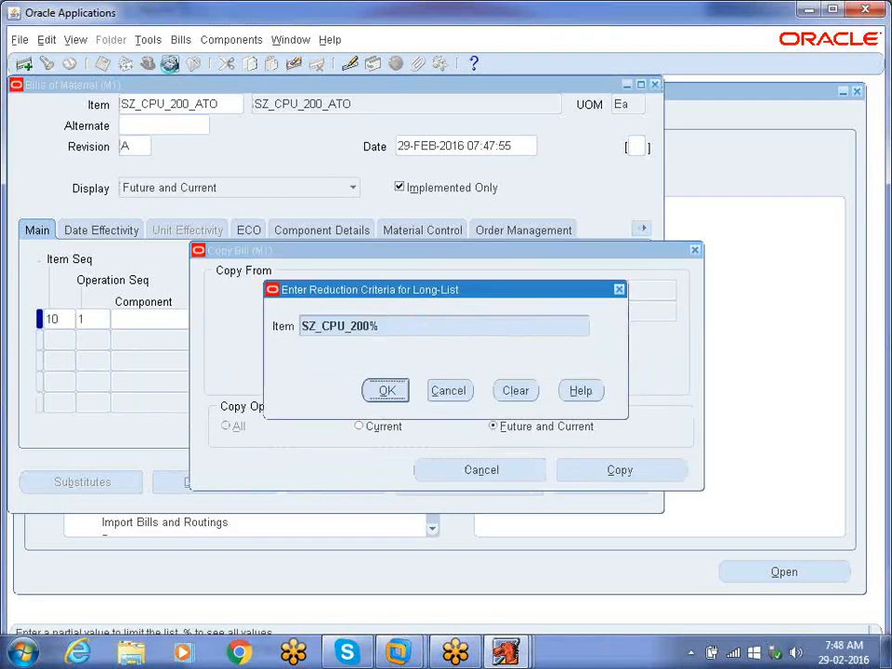
{"action": "key", "text": "Return"}
{"action": "left_click", "coordinate": [622, 469]}
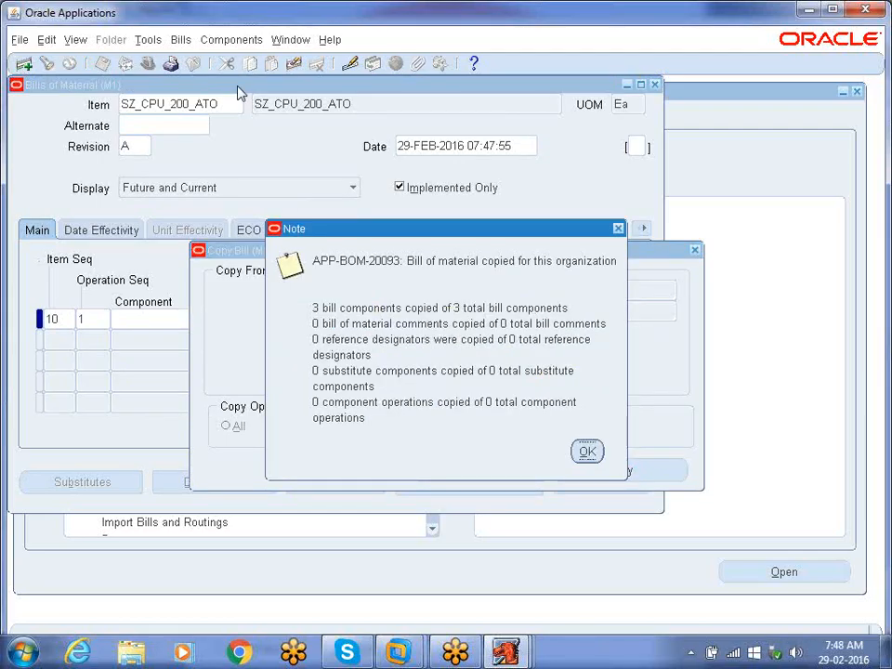
{"action": "key", "text": "Return"}
{"action": "key", "text": "ctrl+s"}
Step: Start a new bill of material for SZ_CPU_ATO in M1
{"action": "left_click", "coordinate": [198, 97]}
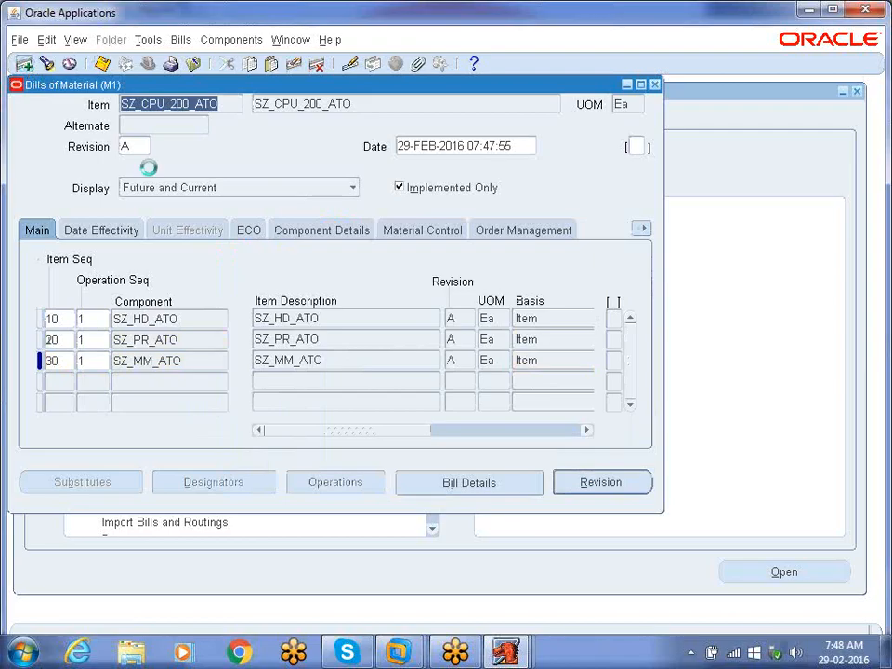
{"action": "type", "text": "SZ_"}
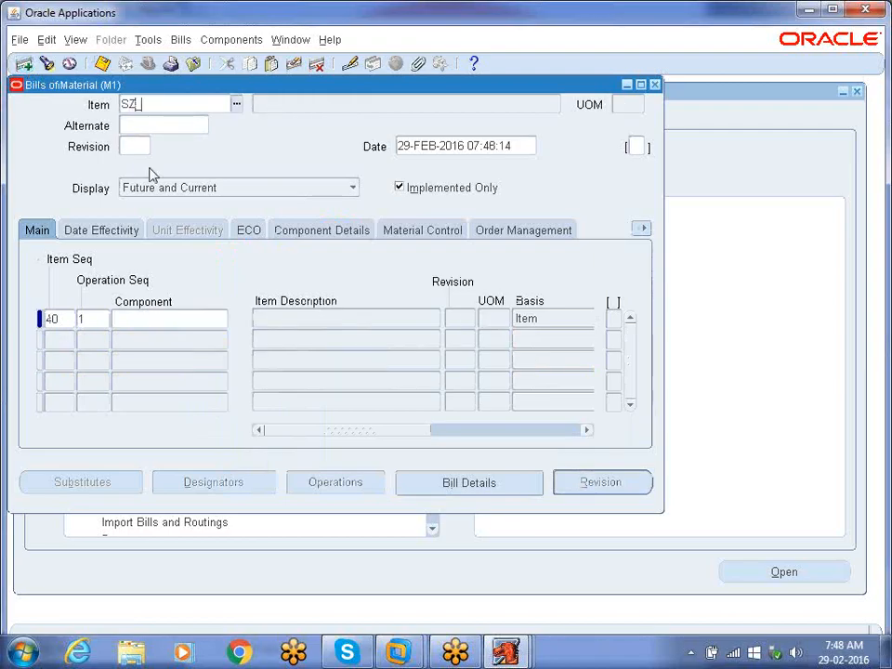
{"action": "type", "text": "CPU_ATO"}
{"action": "key", "text": "Tab"}
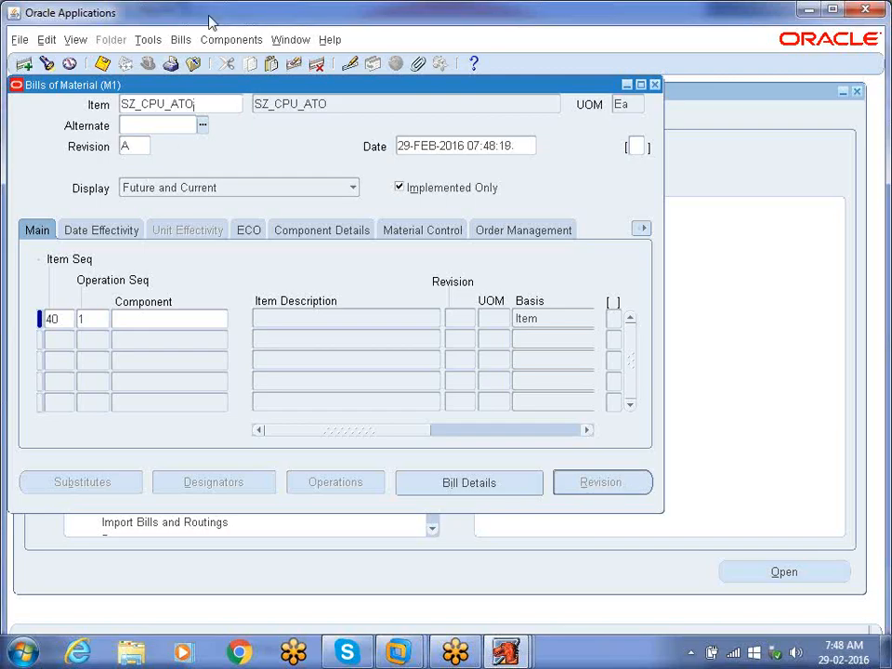
Step: Set item SZ_CPU_ATO in organization V1 as the source for copying a bill into the M1 bill
{"action": "left_click", "coordinate": [151, 47]}
{"action": "left_click", "coordinate": [158, 62]}
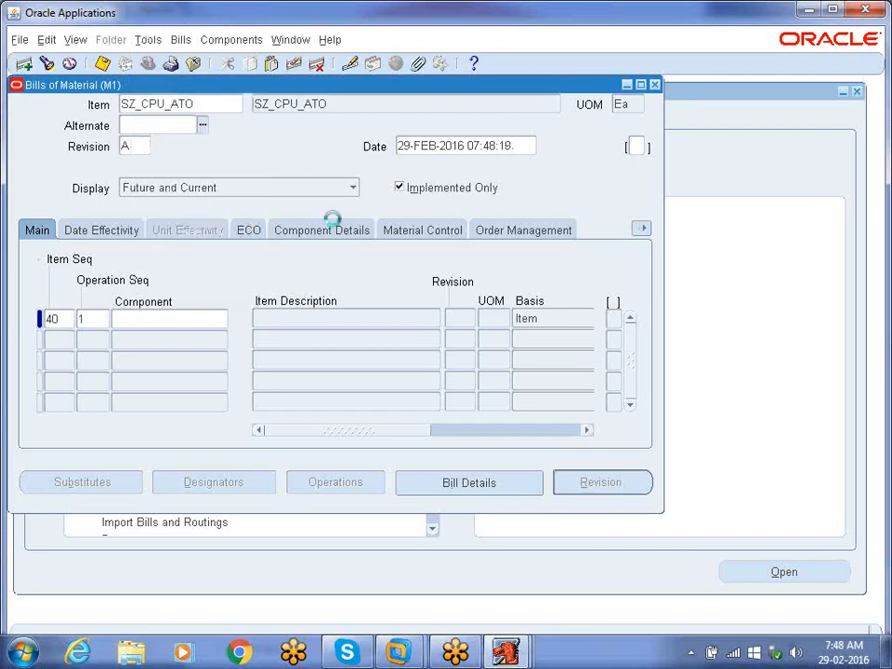
{"action": "type", "text": "V1"}
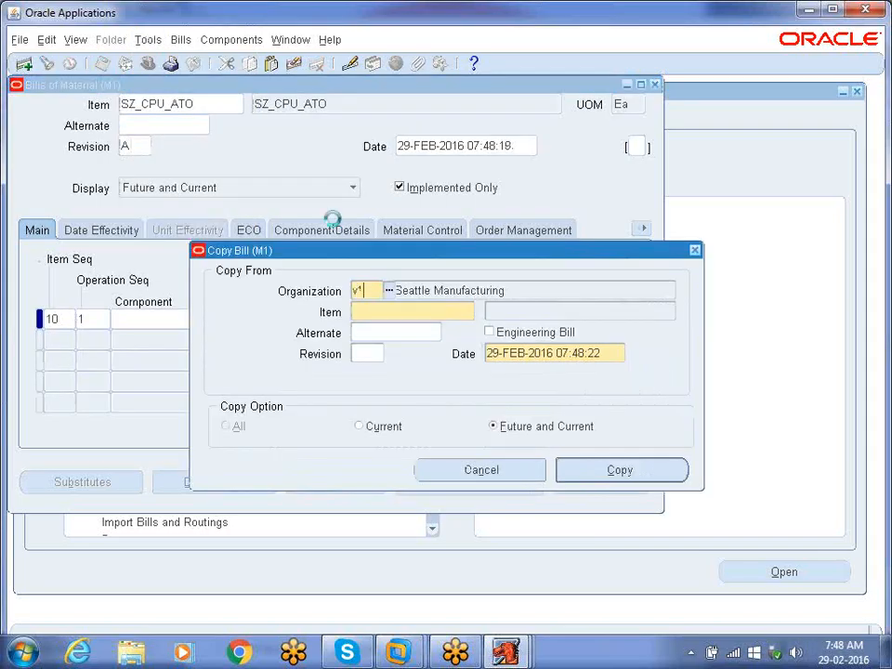
{"action": "key", "text": "Tab"}
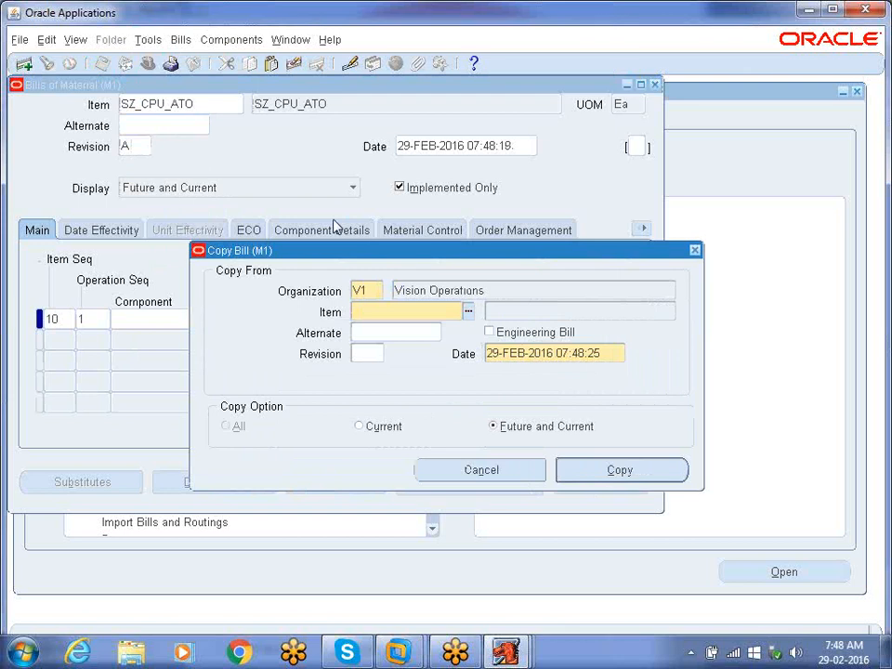
{"action": "type", "text": "SA_CPU_ATO%"}
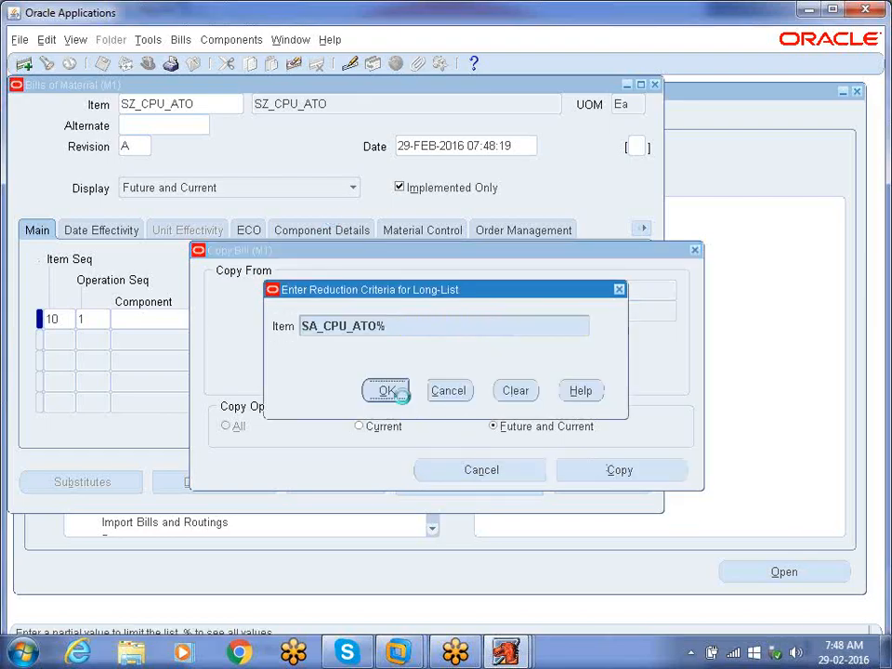
{"action": "left_click", "coordinate": [399, 392]}
{"action": "left_click", "coordinate": [426, 381]}
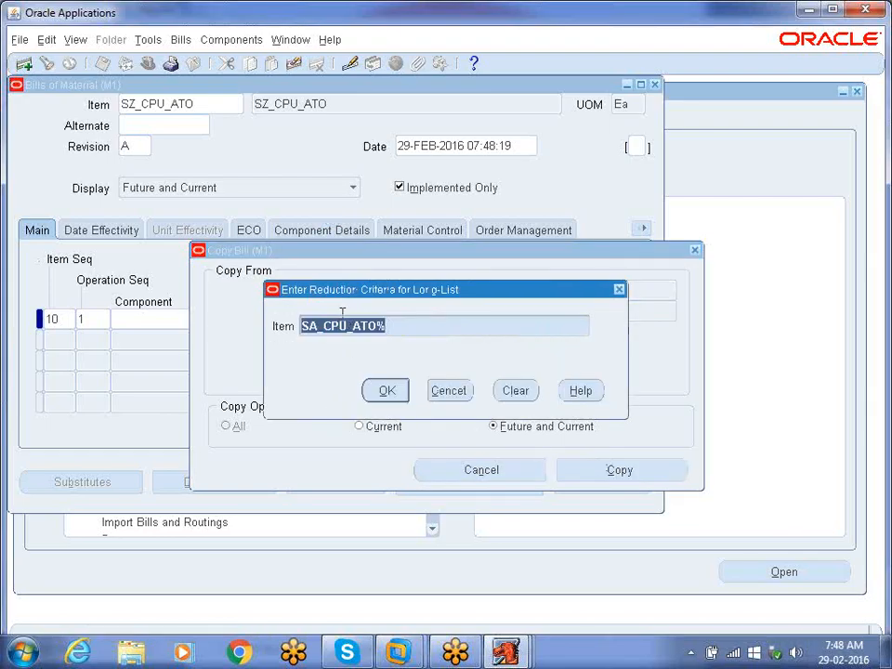
{"action": "left_click", "coordinate": [312, 327]}
{"action": "key", "text": "BackSpace"}
{"action": "type", "text": "Z"}
{"action": "left_click", "coordinate": [388, 392]}
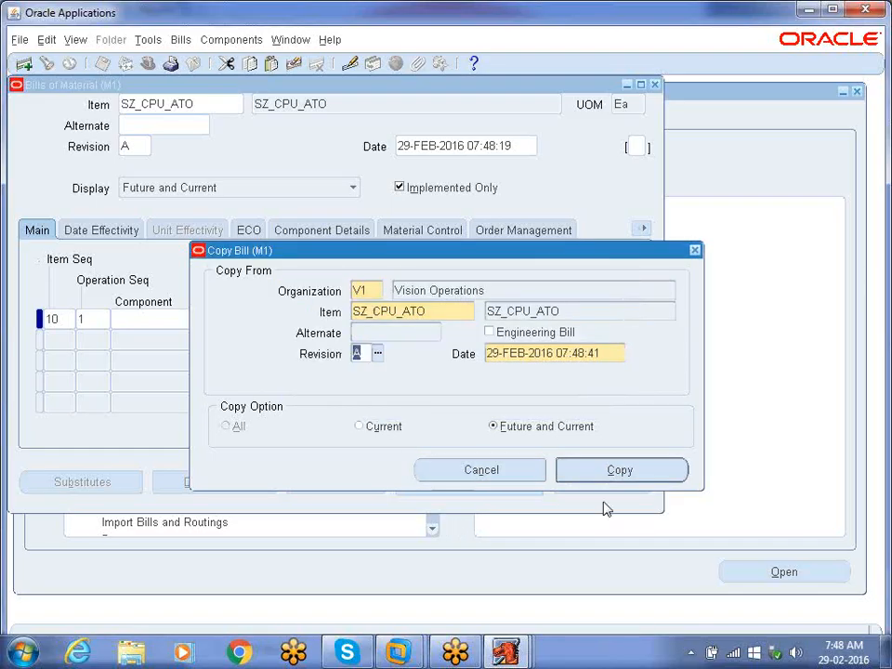
Step: Copy the SZ_CPU_ATO bill into M1 with the Future and Current option, save it and close the bill
{"action": "left_click", "coordinate": [603, 472]}
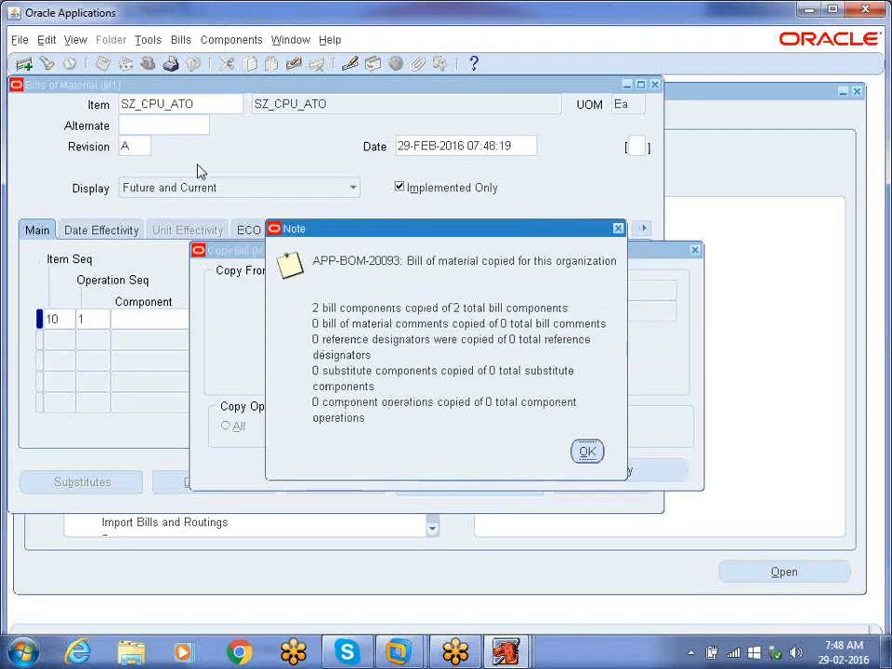
{"action": "key", "text": "Return"}
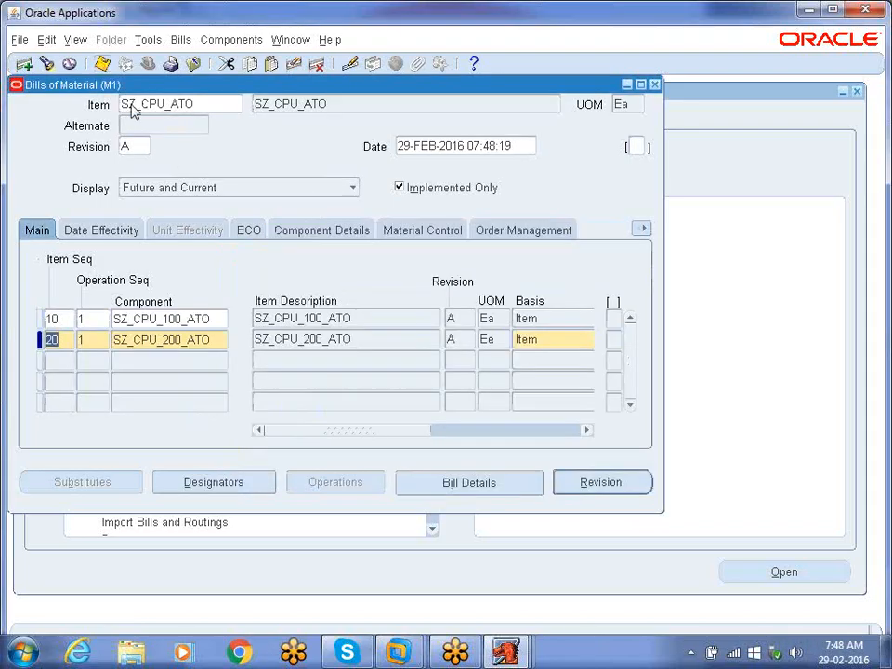
{"action": "left_click", "coordinate": [103, 65]}
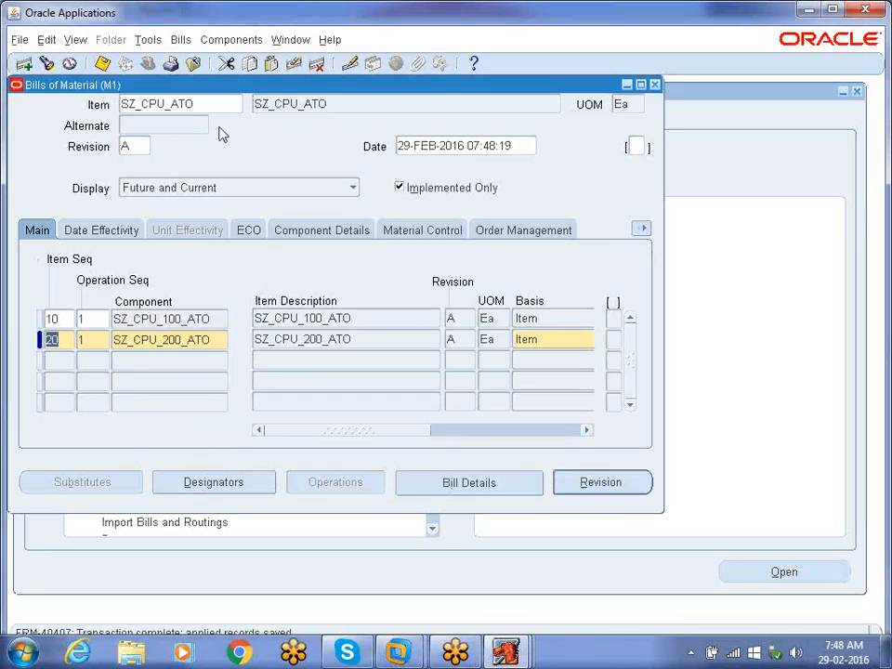
{"action": "left_click", "coordinate": [655, 85]}
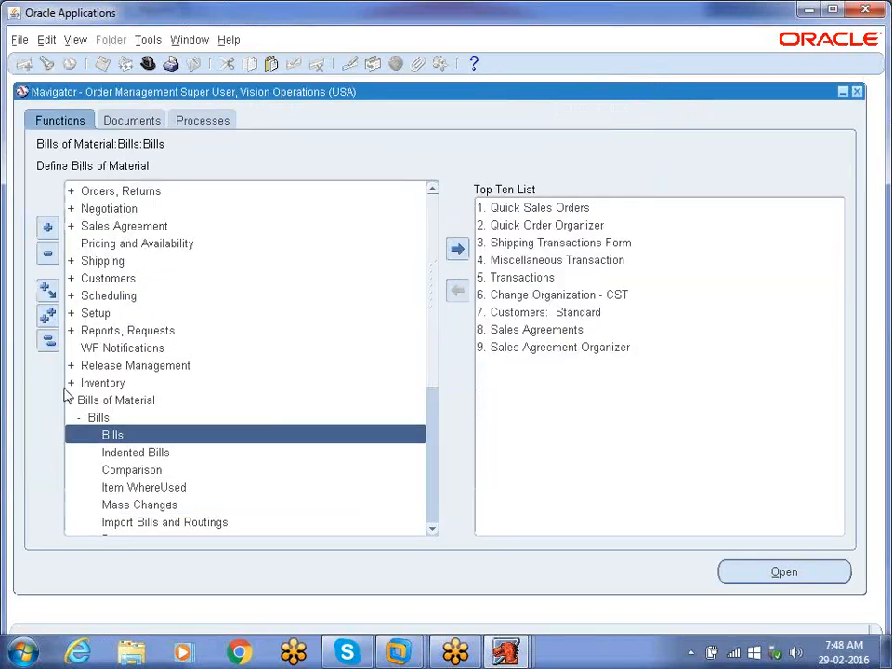
Step: Collapse the navigator tree and open the order management setup form for defining transaction types
{"action": "left_click", "coordinate": [48, 341]}
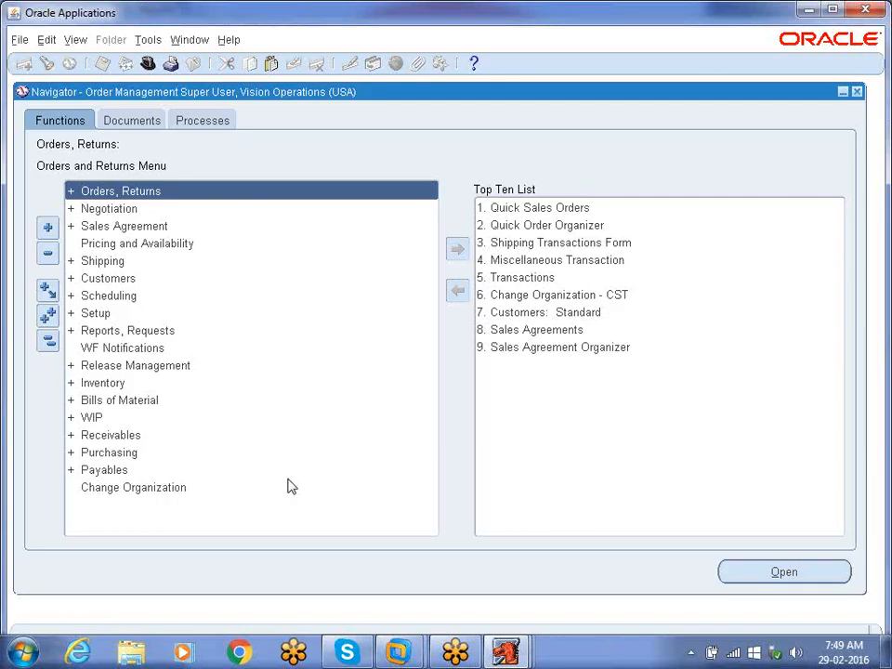
{"action": "double_click", "coordinate": [106, 312]}
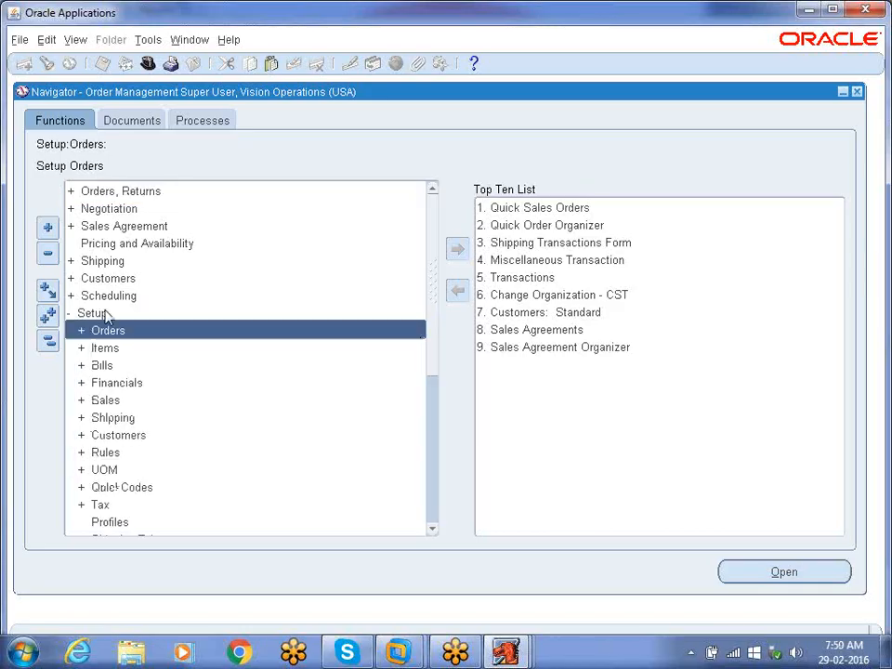
{"action": "key", "text": "Down"}
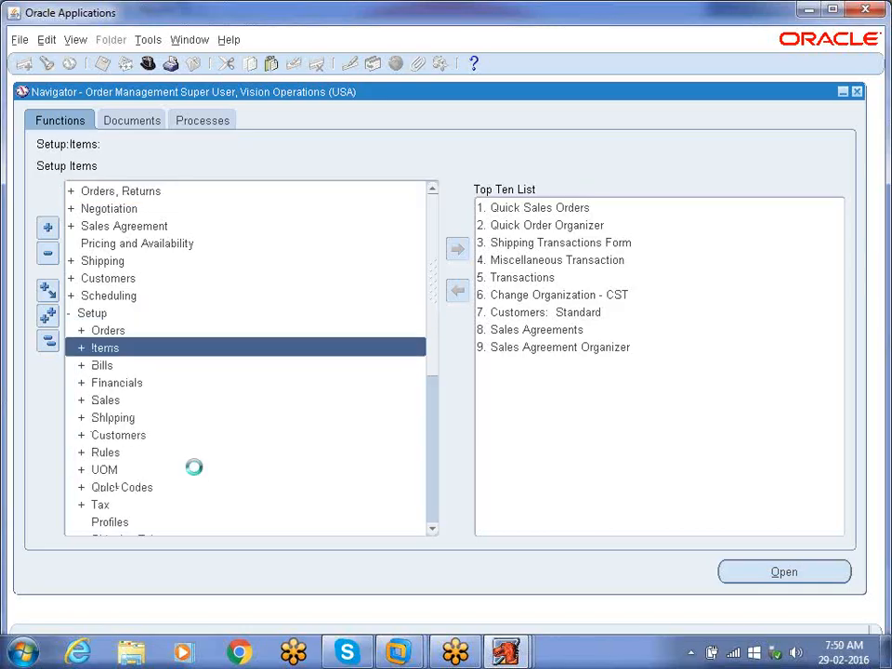
{"action": "key", "text": "Down"}
{"action": "key", "text": "Down"}
{"action": "key", "text": "Down"}
{"action": "key", "text": "Down"}
{"action": "key", "text": "Down"}
{"action": "key", "text": "Down"}
{"action": "key", "text": "Down"}
{"action": "key", "text": "Down"}
{"action": "key", "text": "Down"}
{"action": "key", "text": "Down"}
{"action": "key", "text": "Down"}
{"action": "key", "text": "Down"}
{"action": "key", "text": "Down"}
{"action": "key", "text": "Down"}
{"action": "key", "text": "Down"}
{"action": "key", "text": "Down"}
{"action": "key", "text": "Down"}
{"action": "key", "text": "Up"}
{"action": "key", "text": "Up"}
{"action": "key", "text": "Up"}
{"action": "key", "text": "Up"}
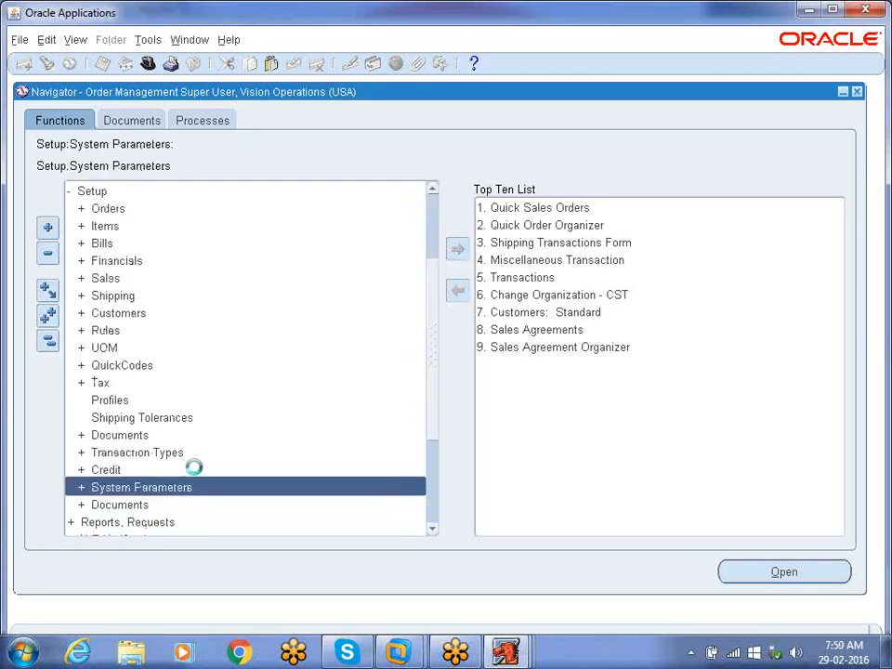
{"action": "key", "text": "Return"}
{"action": "key", "text": "Down"}
{"action": "key", "text": "Down"}
{"action": "key", "text": "Down"}
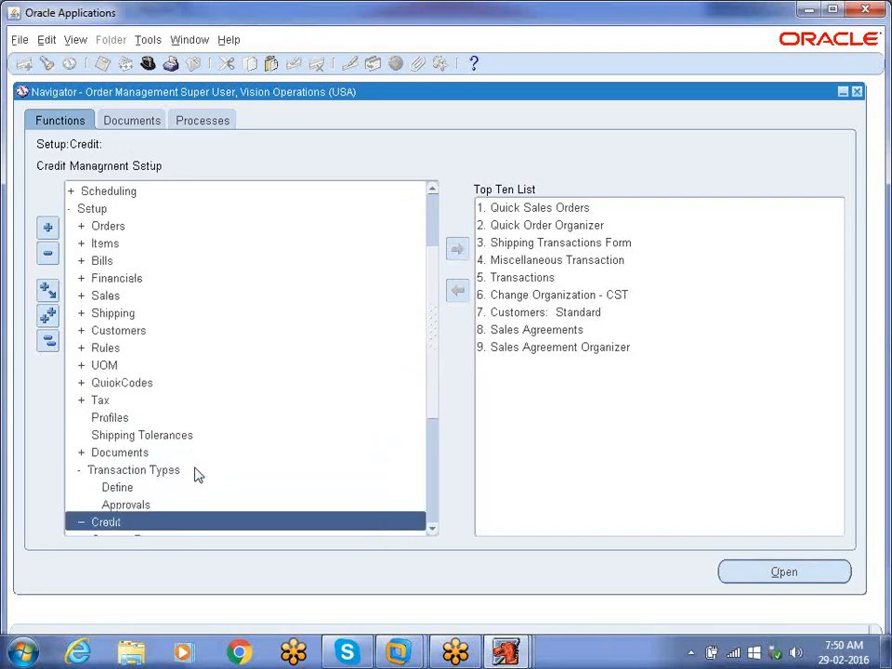
{"action": "key", "text": "Up"}
{"action": "key", "text": "Up"}
{"action": "key", "text": "Up"}
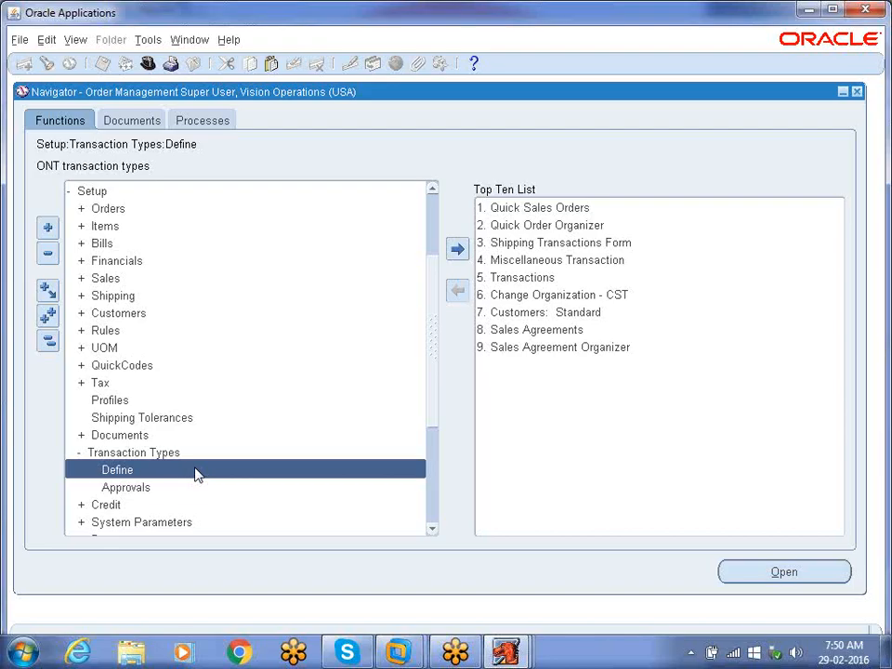
{"action": "double_click", "coordinate": [197, 470]}
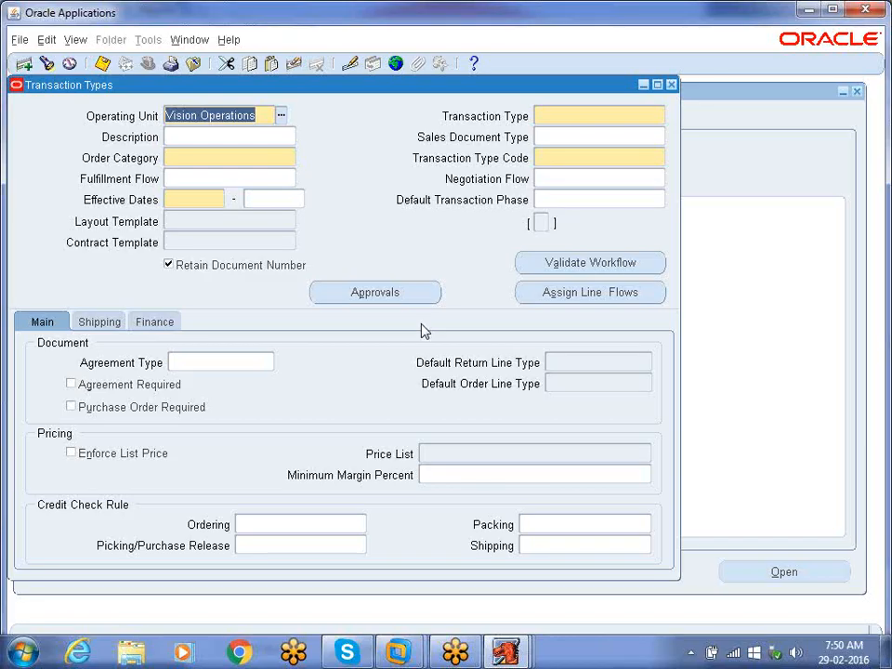
Step: Query the transaction type Mixed and open its line workflow assignments
{"action": "key", "text": "Tab"}
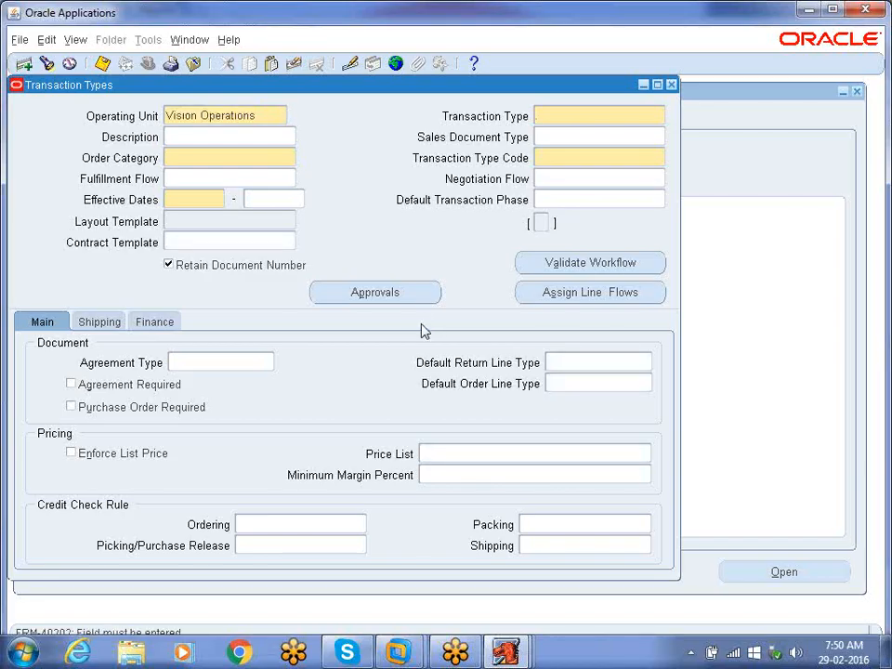
{"action": "left_click", "coordinate": [292, 63]}
{"action": "key", "text": "F11"}
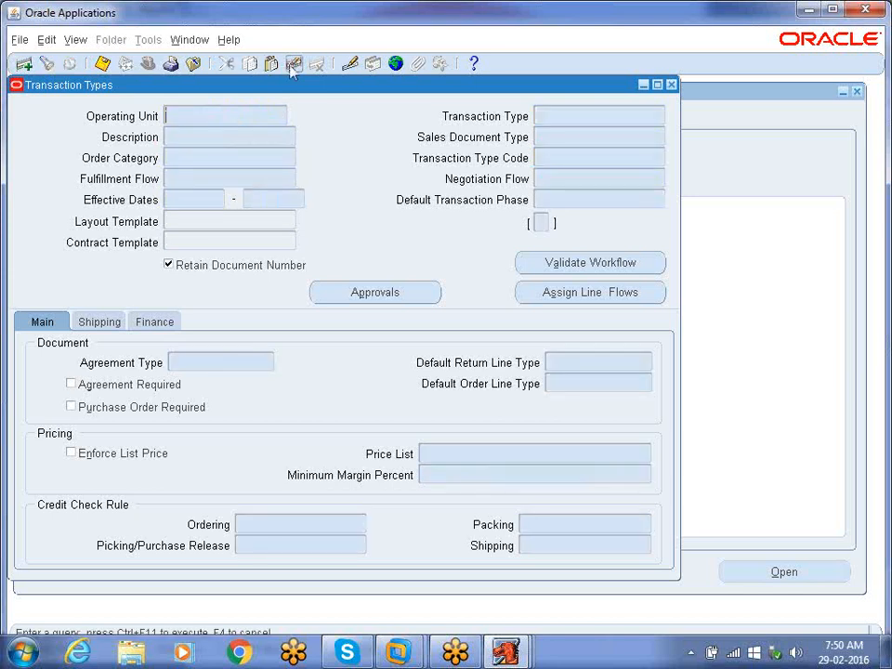
{"action": "type", "text": "Mixed"}
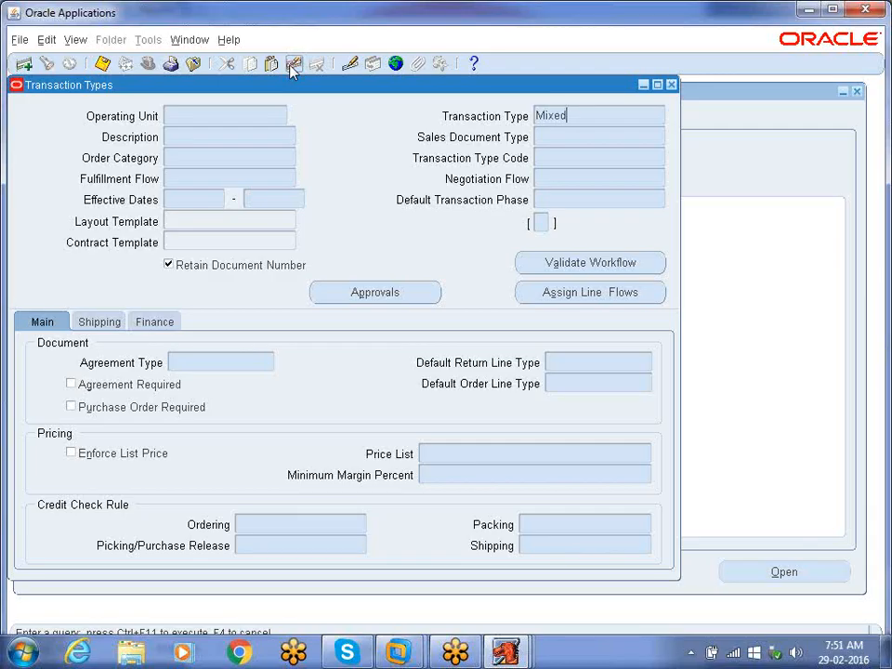
{"action": "key", "text": "ctrl+F11"}
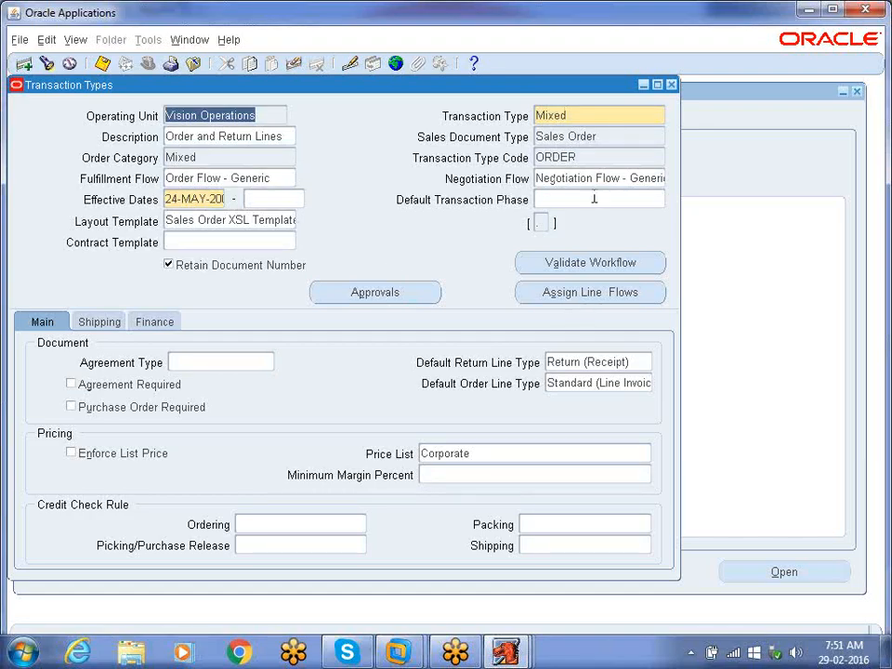
{"action": "left_click", "coordinate": [589, 299]}
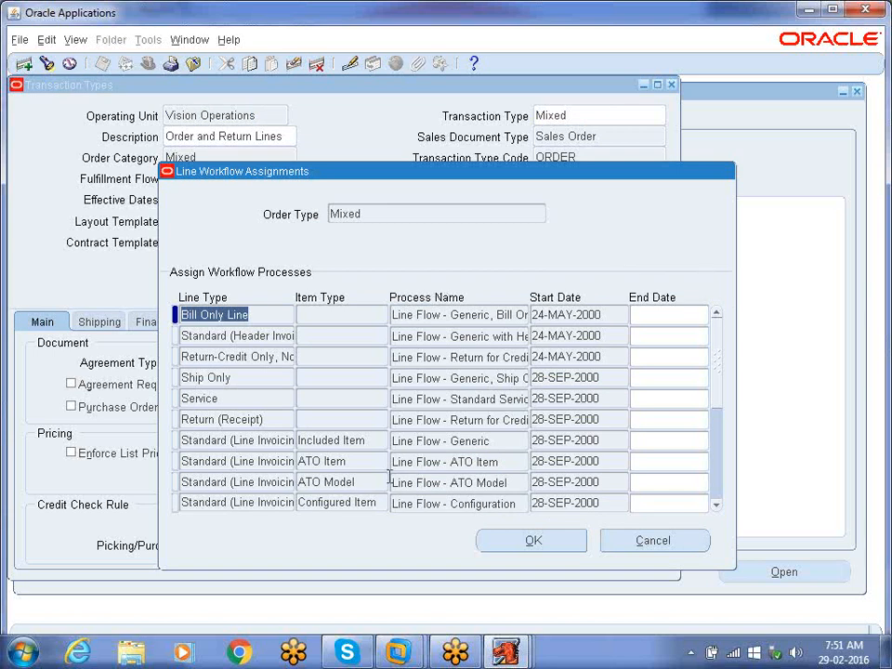
Step: Examine the workflow processes assigned to the Standard (Line Invoicing) line type for each item type
{"action": "left_click", "coordinate": [237, 439]}
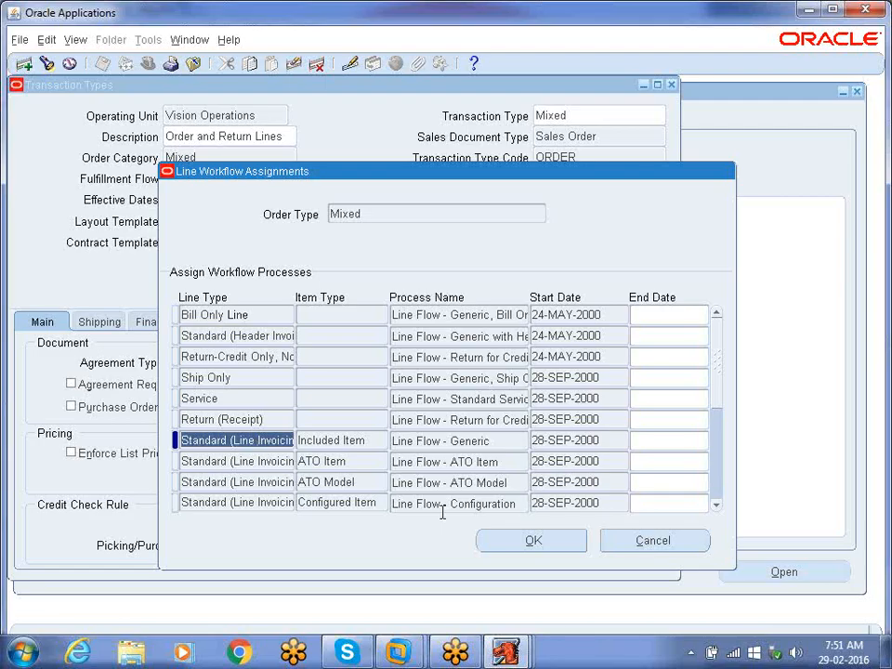
{"action": "key", "text": "End"}
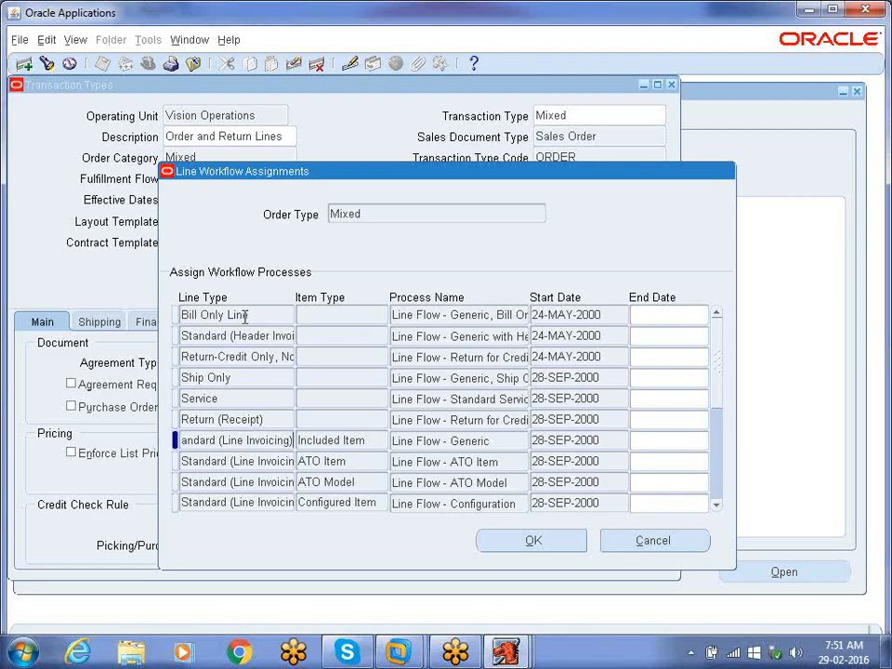
{"action": "left_click_drag", "start_coordinate": [408, 176], "coordinate": [408, 145]}
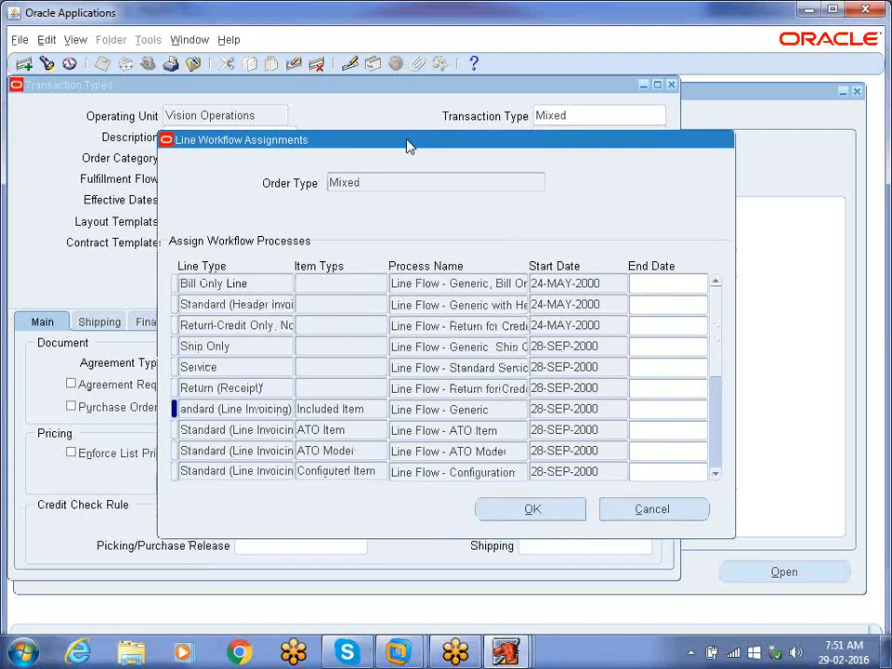
{"action": "left_click", "coordinate": [716, 474]}
{"action": "left_click", "coordinate": [716, 474]}
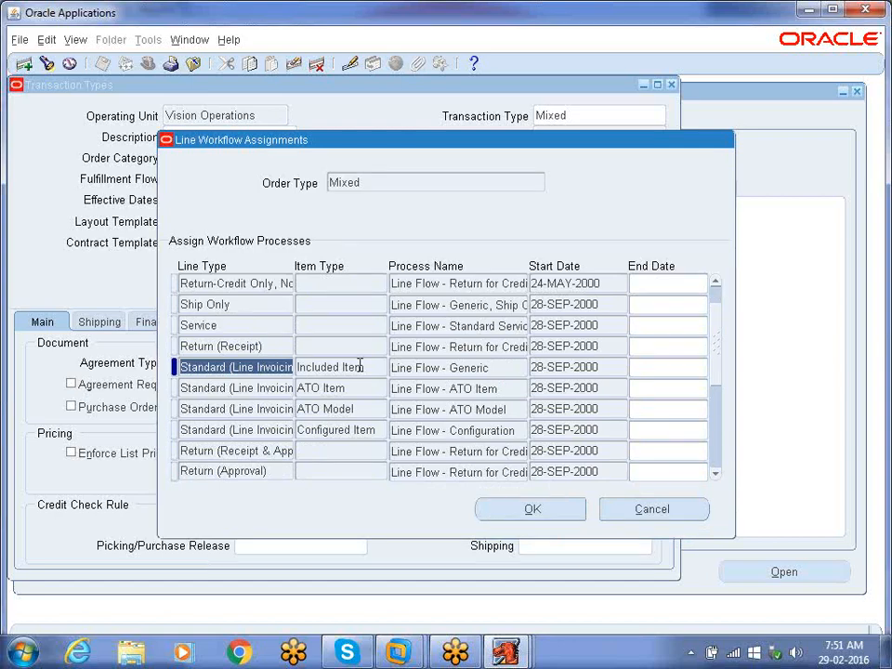
{"action": "left_click", "coordinate": [284, 284]}
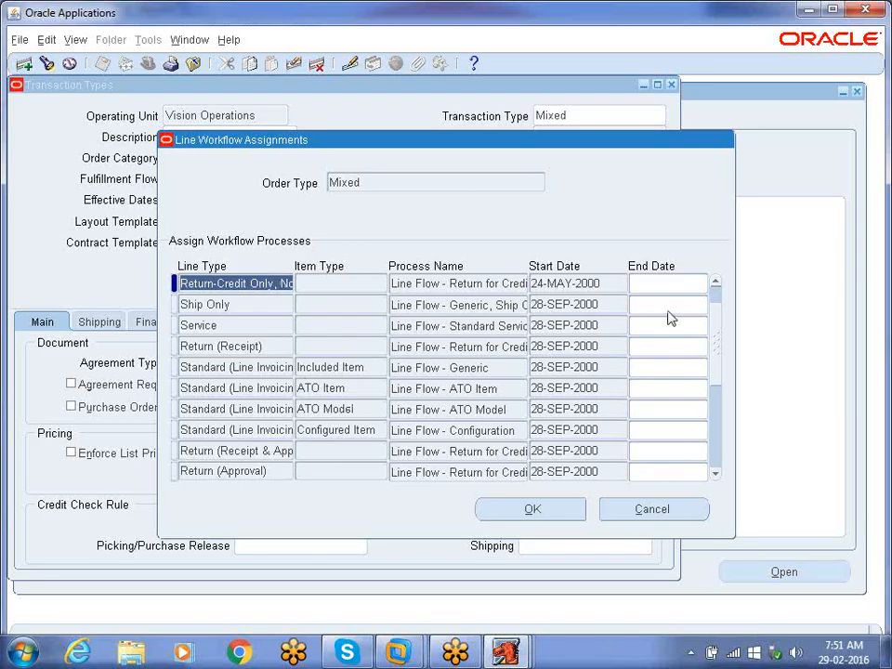
{"action": "left_click", "coordinate": [719, 293]}
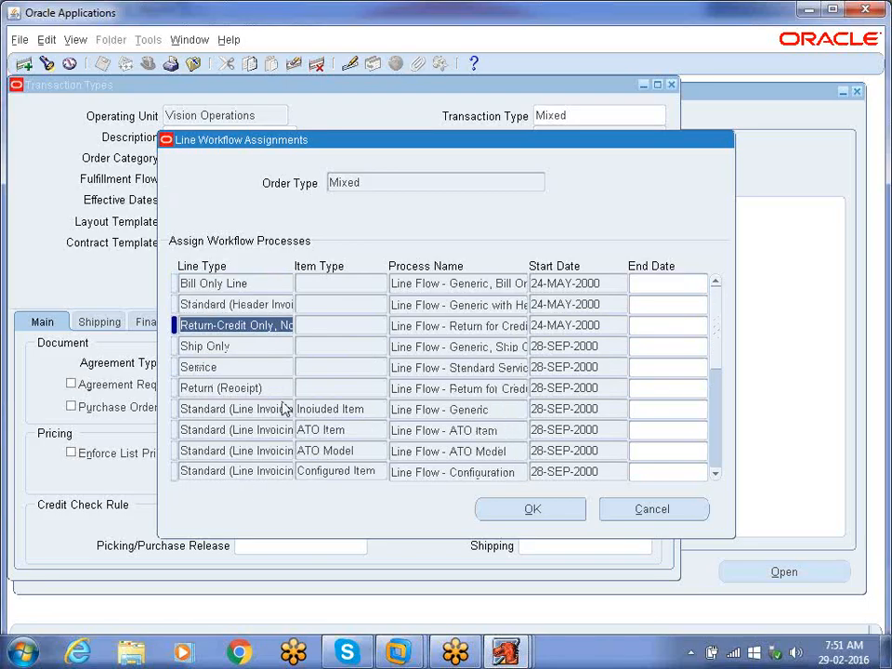
Step: Add a workflow assignment with line type Standard (Line Invoicing) and item type Included Item
{"action": "left_click", "coordinate": [23, 63]}
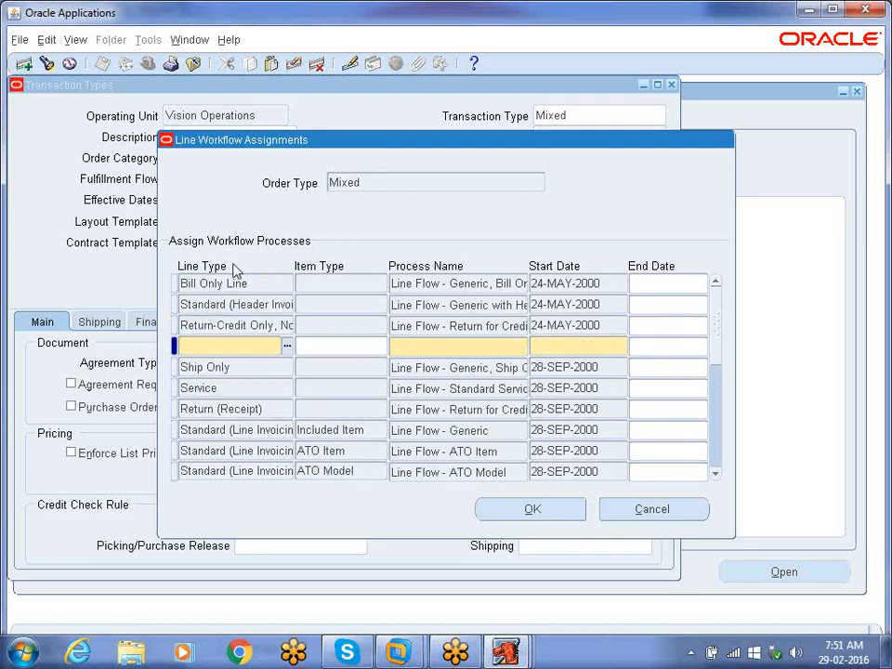
{"action": "type", "text": "standard ("}
{"action": "key", "text": "Tab"}
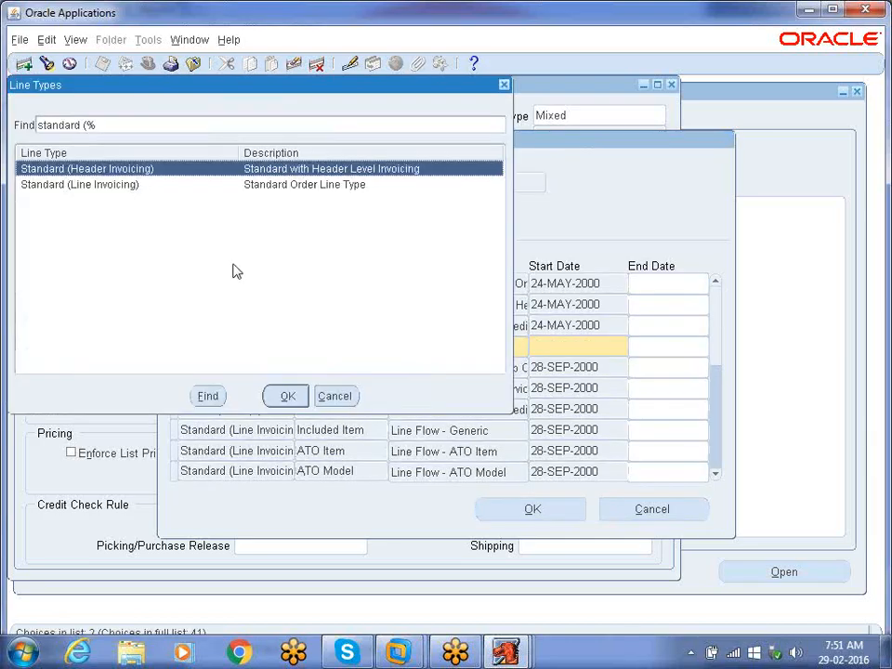
{"action": "key", "text": "Down"}
{"action": "key", "text": "Return"}
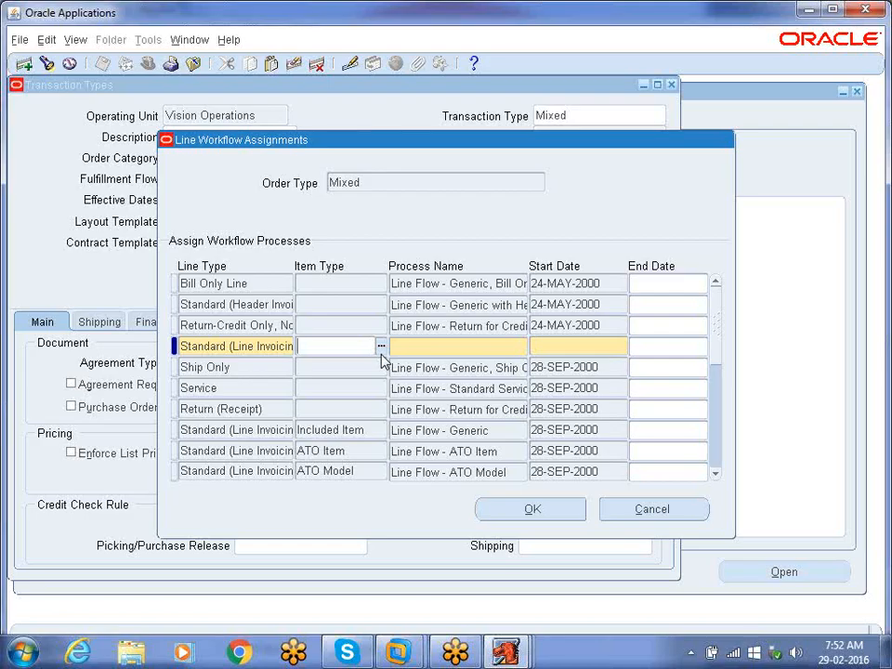
{"action": "type", "text": "In"}
{"action": "key", "text": "Tab"}
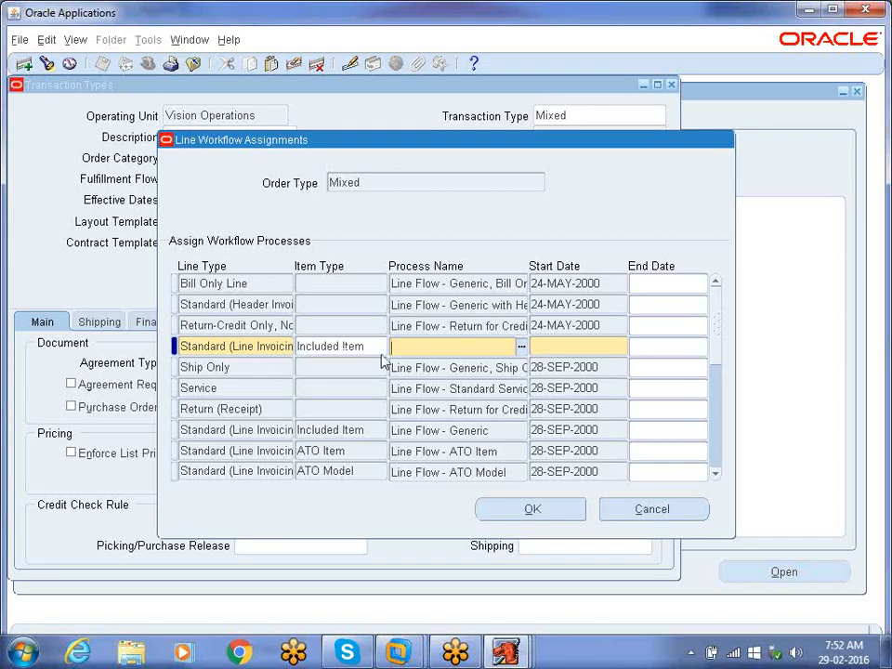
Step: Assign the process Line Flow - Generic to the new Included Item row with start date 29-FEB-2016
{"action": "left_click", "coordinate": [521, 350]}
{"action": "type", "text": "line "}
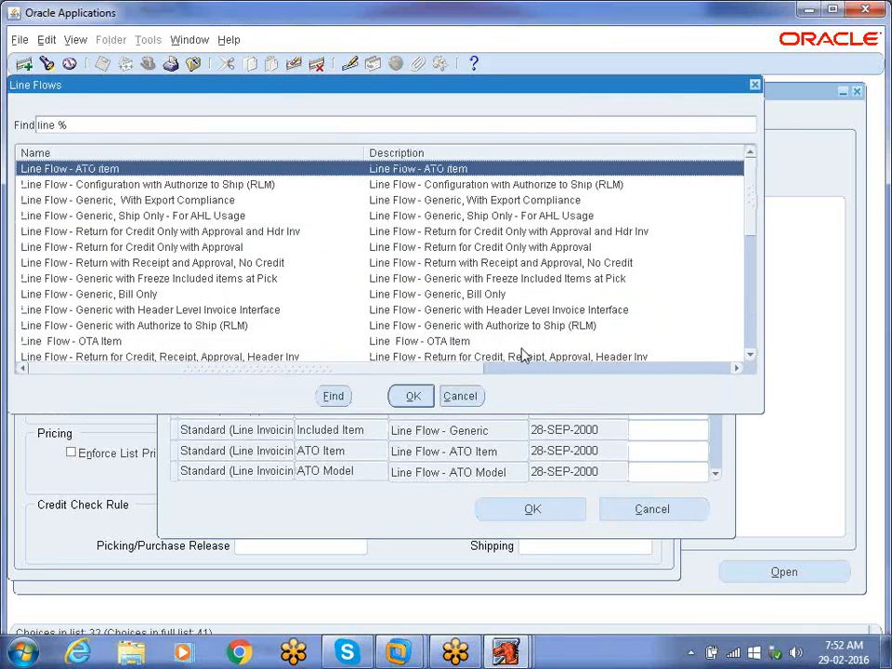
{"action": "type", "text": "flow - "}
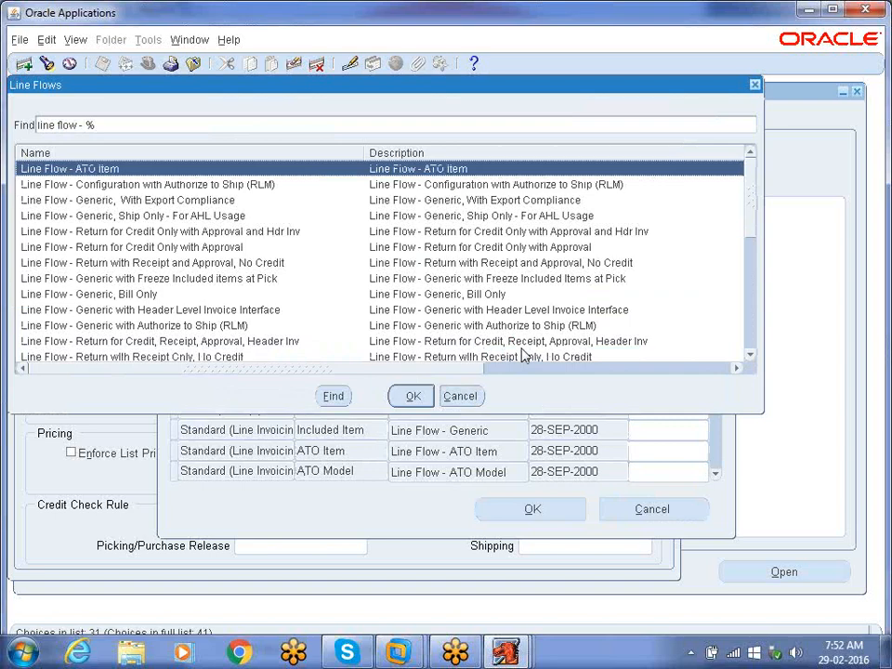
{"action": "type", "text": "generic"}
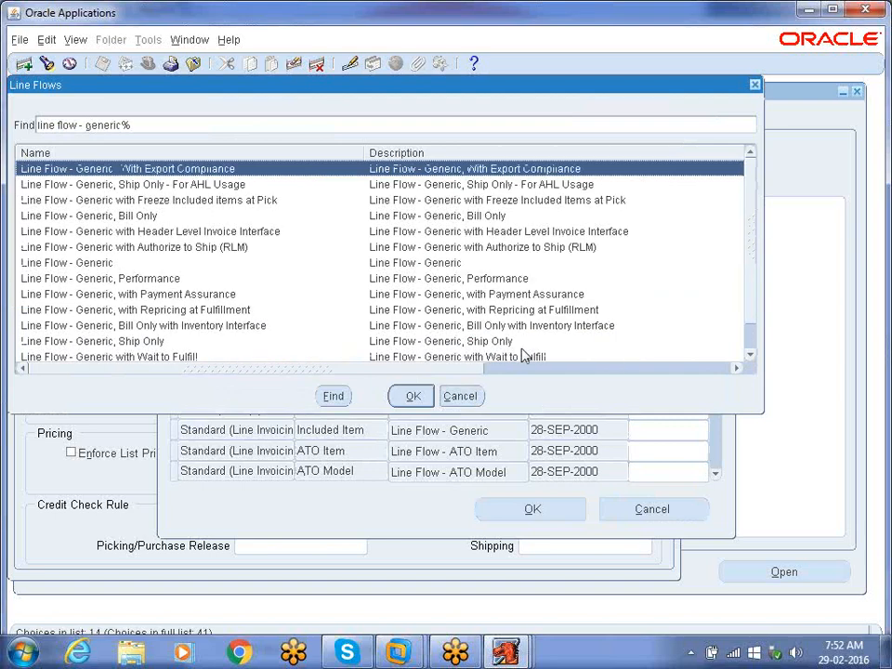
{"action": "left_click", "coordinate": [88, 263]}
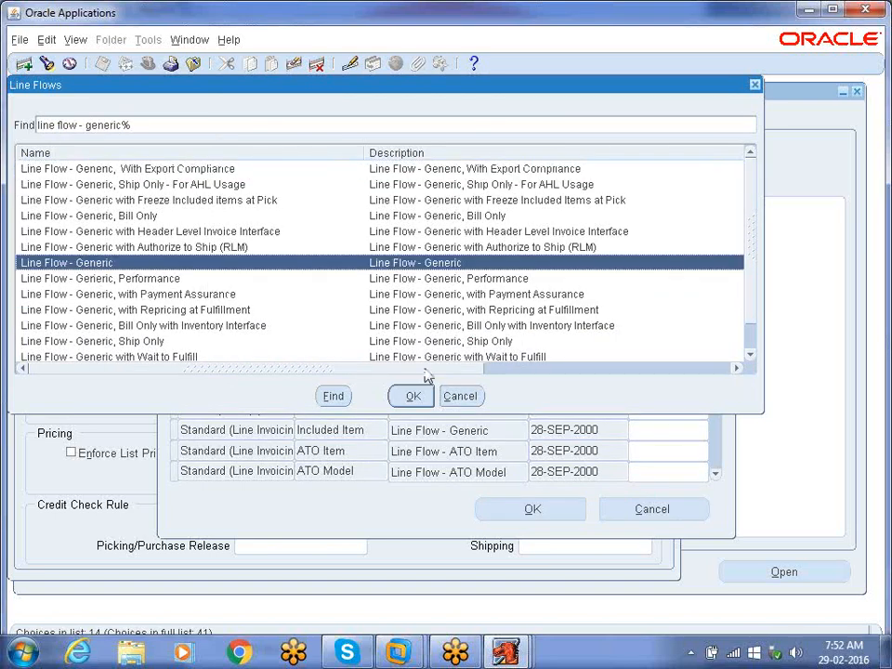
{"action": "left_click", "coordinate": [423, 400]}
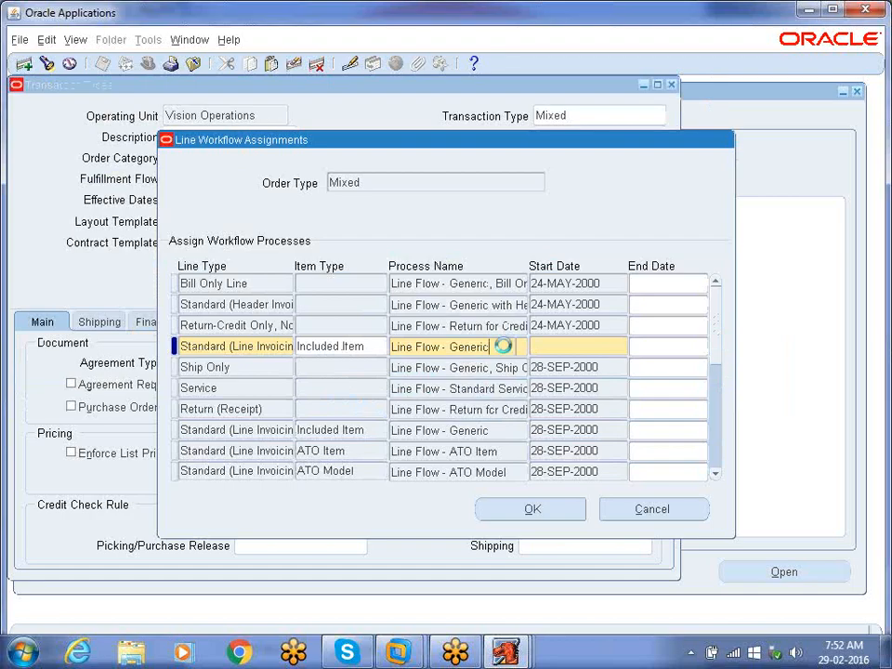
{"action": "left_click", "coordinate": [599, 348]}
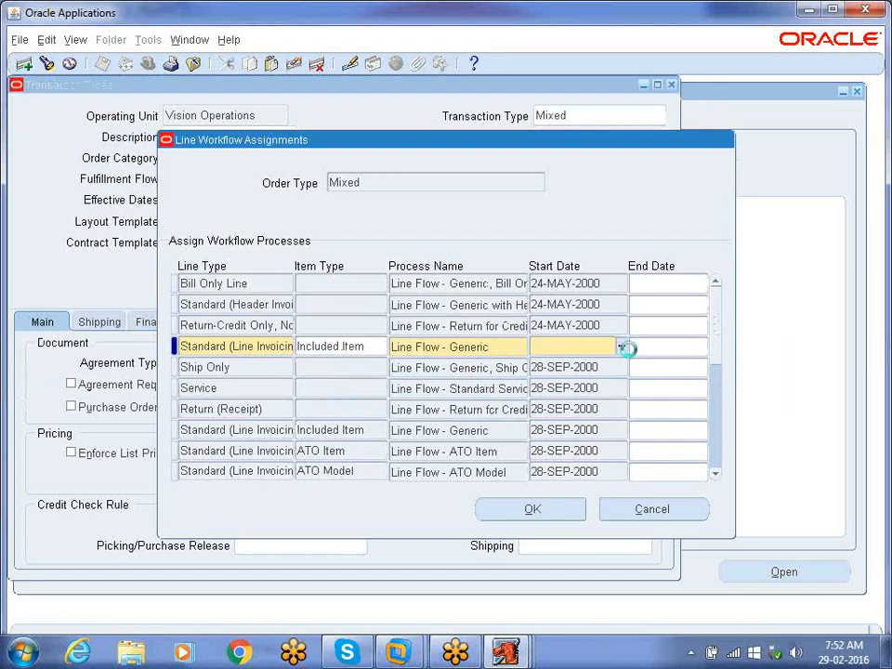
{"action": "left_click", "coordinate": [158, 390]}
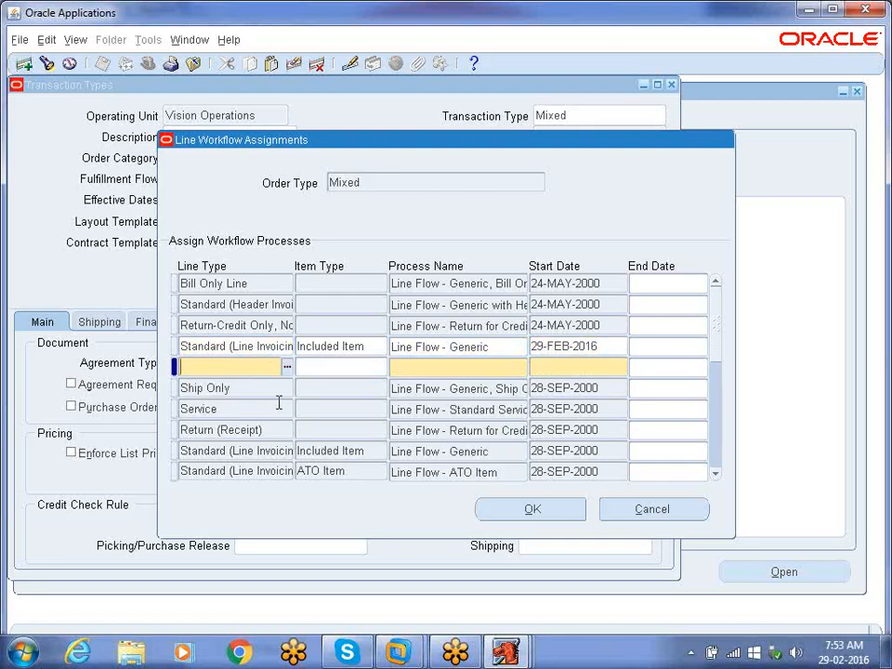
Step: Add a workflow assignment with line type Standard (Line Invoicing) and item type ATO Item, and look up its available line flows
{"action": "key", "text": "shift+F5"}
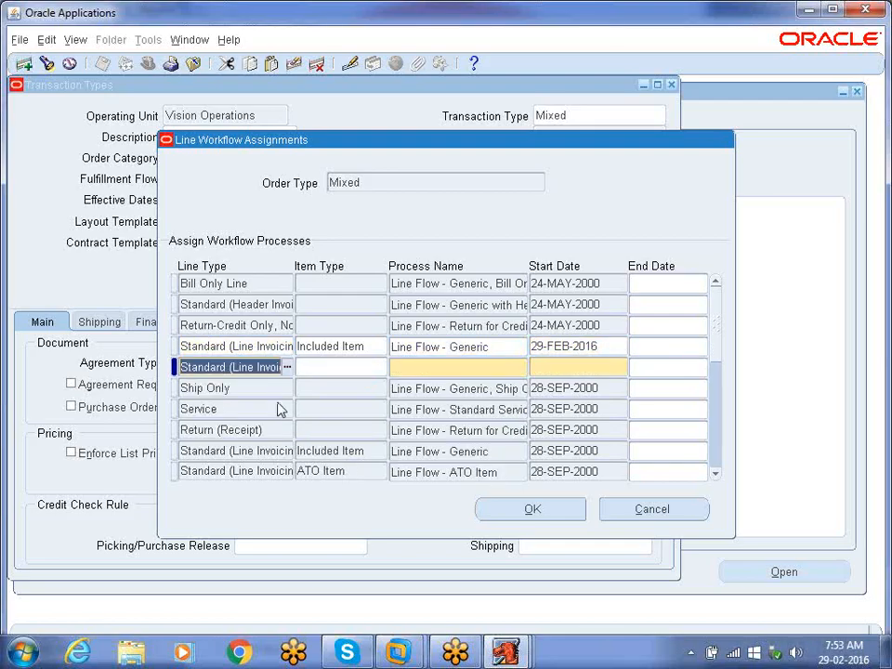
{"action": "key", "text": "End"}
{"action": "key", "text": "Tab"}
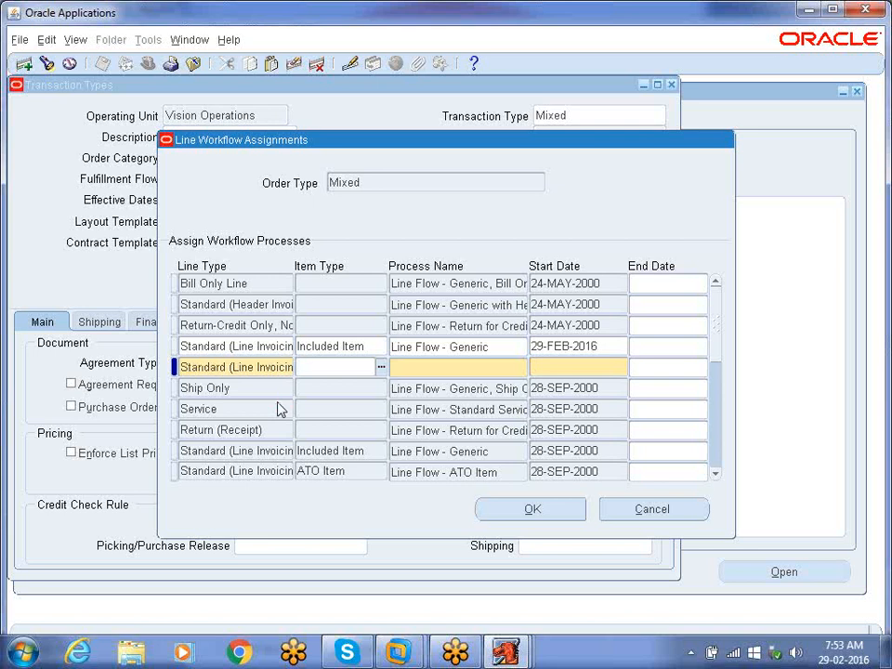
{"action": "type", "text": "ato"}
{"action": "key", "text": "Down"}
{"action": "key", "text": "Return"}
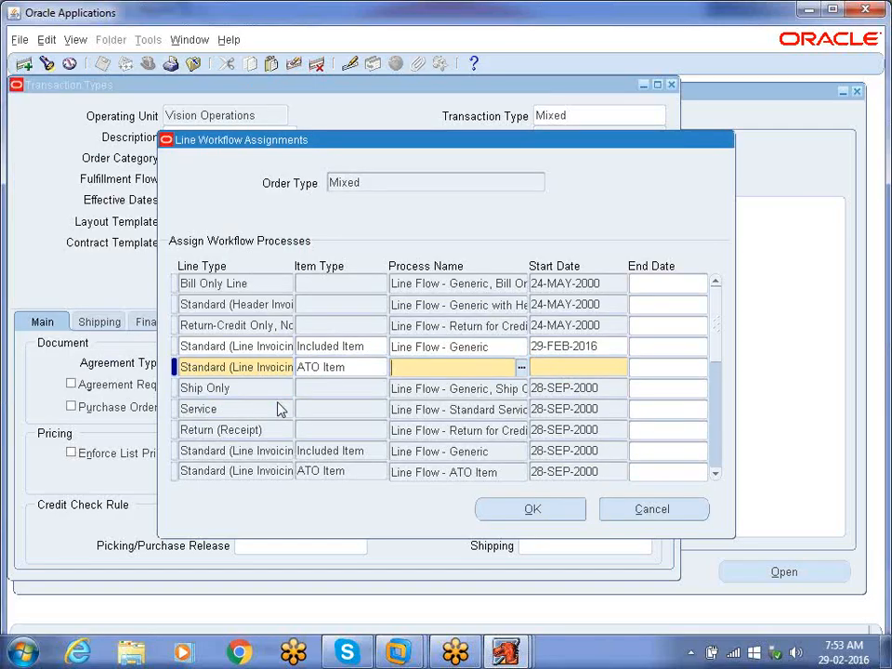
{"action": "type", "text": "lif"}
{"action": "key", "text": "Tab"}
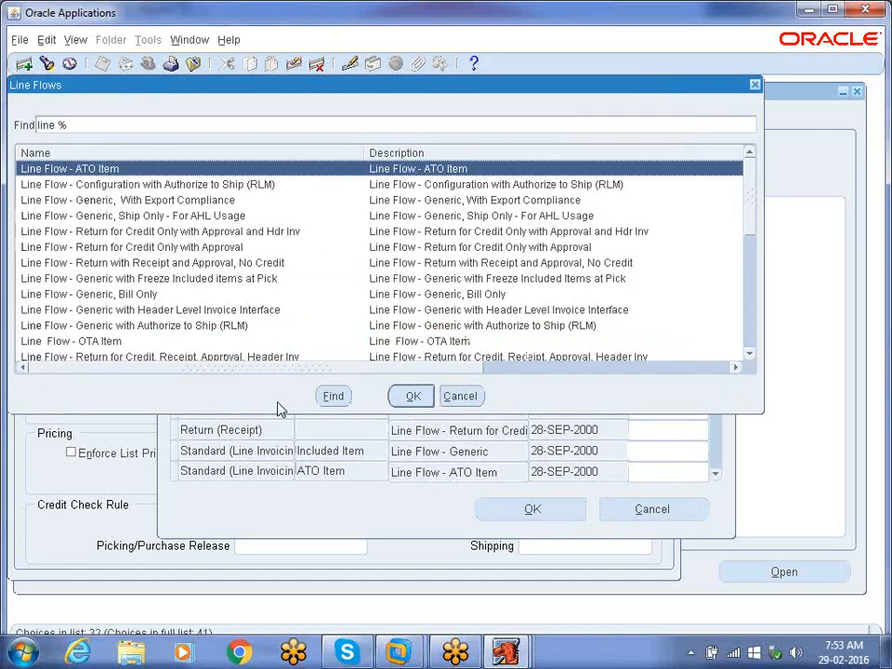
{"action": "type", "text": "flow - "}
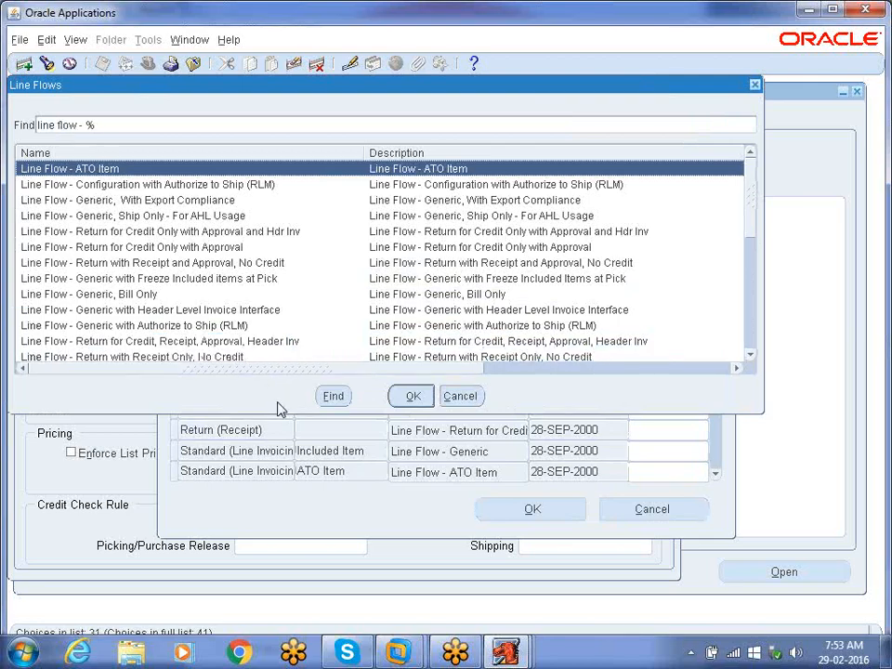
{"action": "type", "text": "generic"}
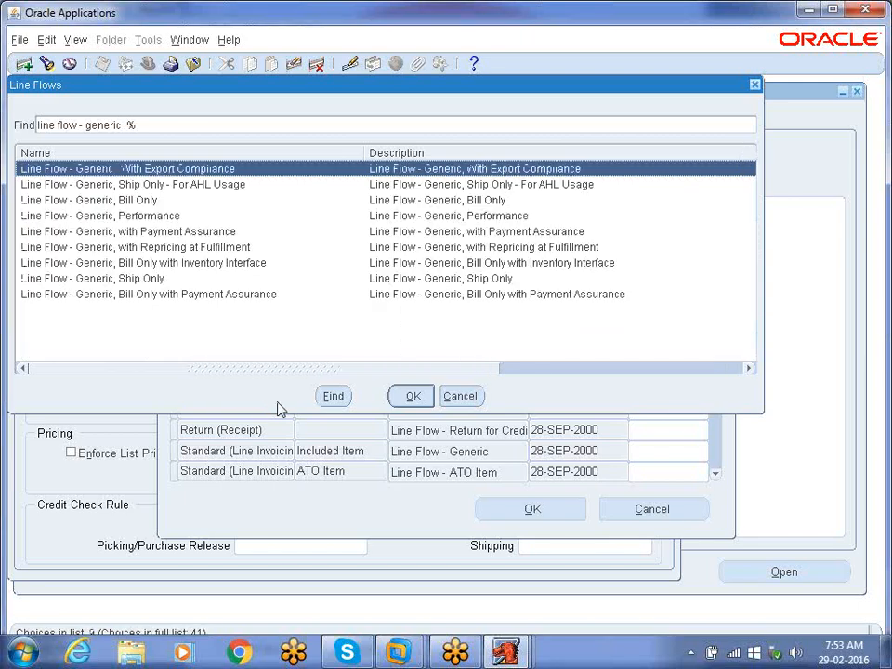
{"action": "key", "text": "BackSpace"}
{"action": "key", "text": "BackSpace"}
{"action": "key", "text": "BackSpace"}
{"action": "key", "text": "BackSpace"}
{"action": "key", "text": "BackSpace"}
{"action": "key", "text": "BackSpace"}
{"action": "key", "text": "BackSpace"}
{"action": "key", "text": "BackSpace"}
{"action": "key", "text": "BackSpace"}
{"action": "key", "text": "BackSpace"}
{"action": "key", "text": "BackSpace"}
{"action": "key", "text": "BackSpace"}
{"action": "key", "text": "BackSpace"}
{"action": "key", "text": "BackSpace"}
{"action": "key", "text": "BackSpace"}
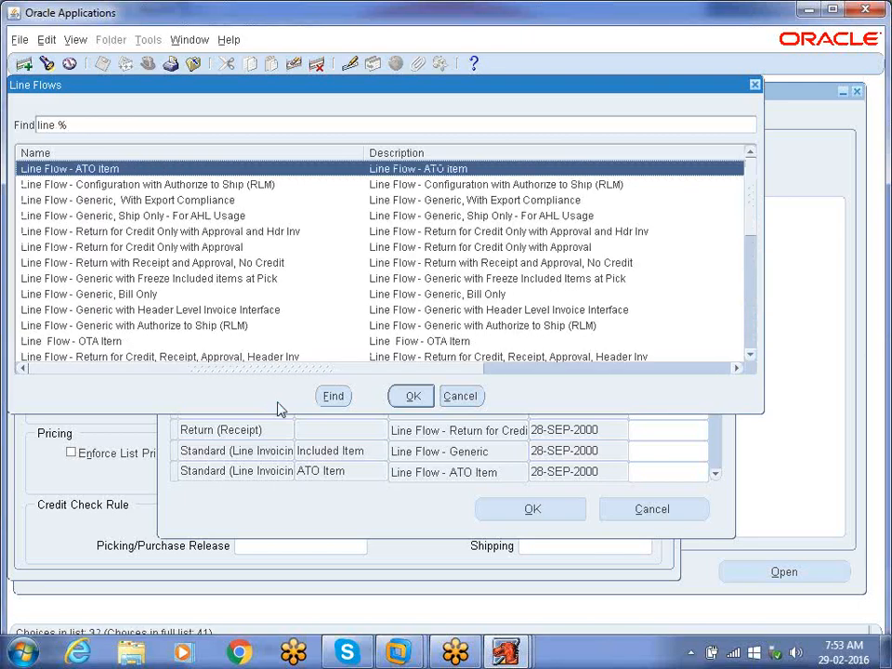
Step: Assign the process Line Flow - ATO Item to the new ATO Item row with start date 29-FEB-2016
{"action": "type", "text": "flow - "}
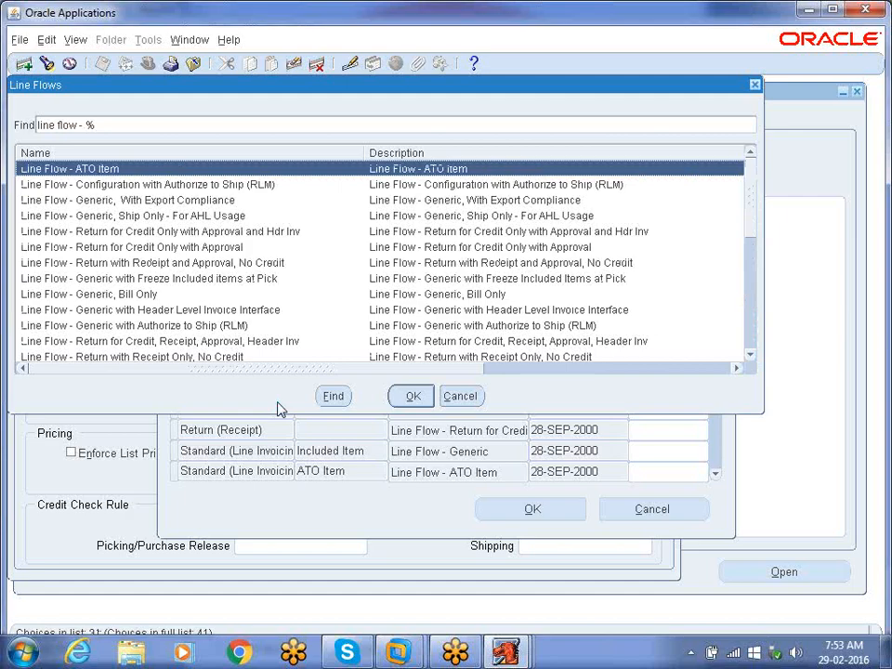
{"action": "type", "text": "aTO"}
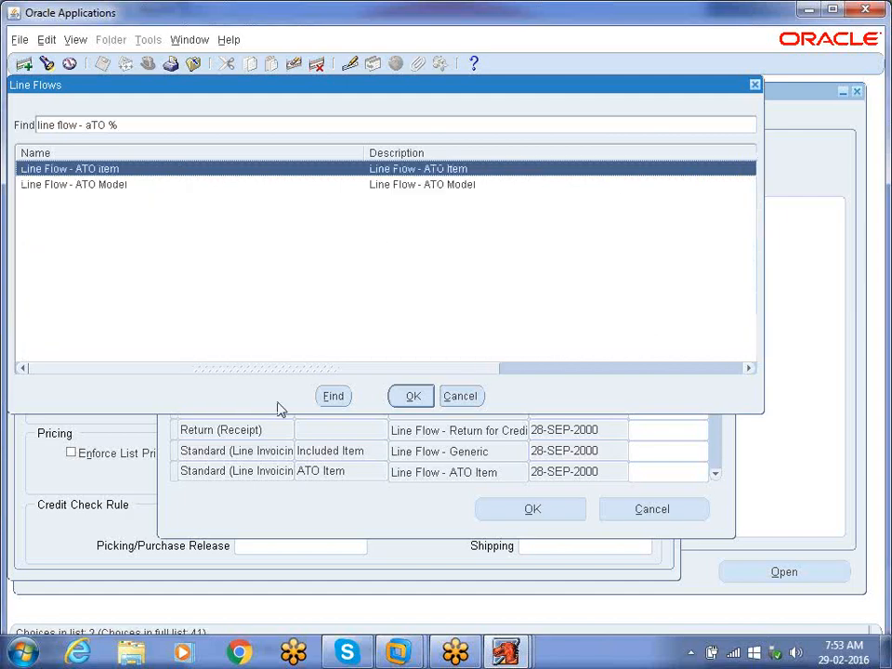
{"action": "key", "text": "Return"}
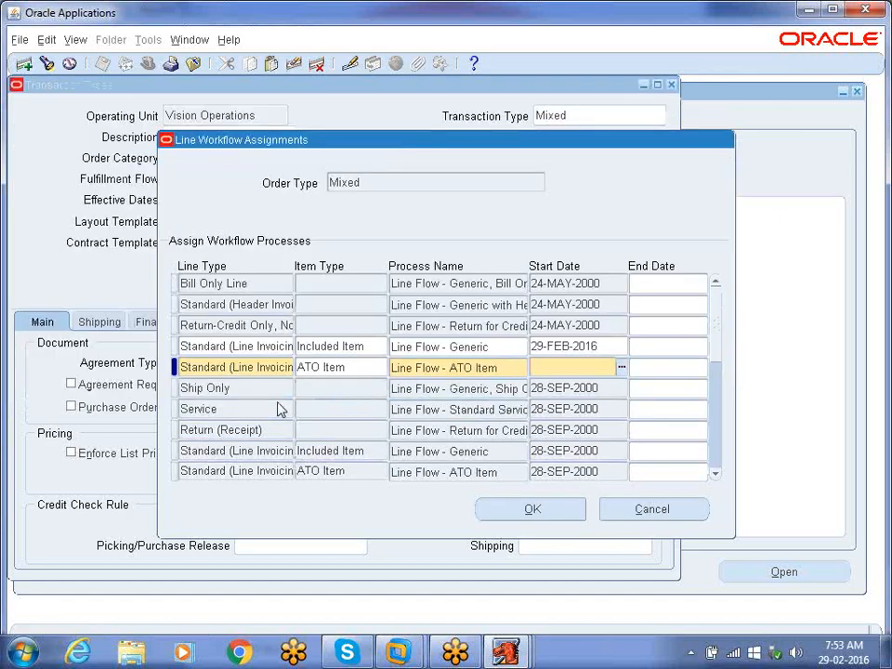
{"action": "key", "text": "Tab"}
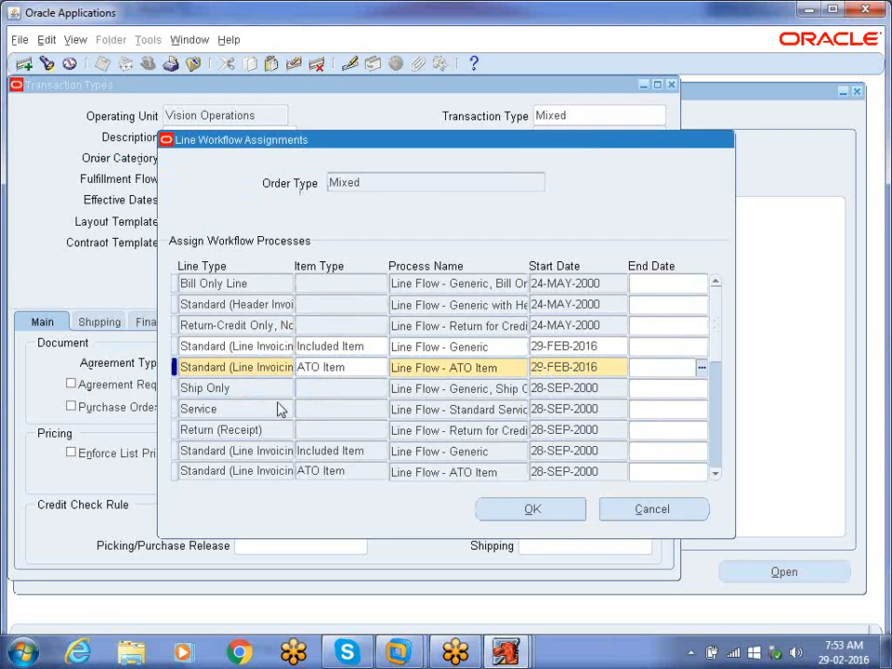
Step: Add a workflow assignment with line type Standard (Line Invoicing) and item type ATO Model
{"action": "left_click", "coordinate": [23, 64]}
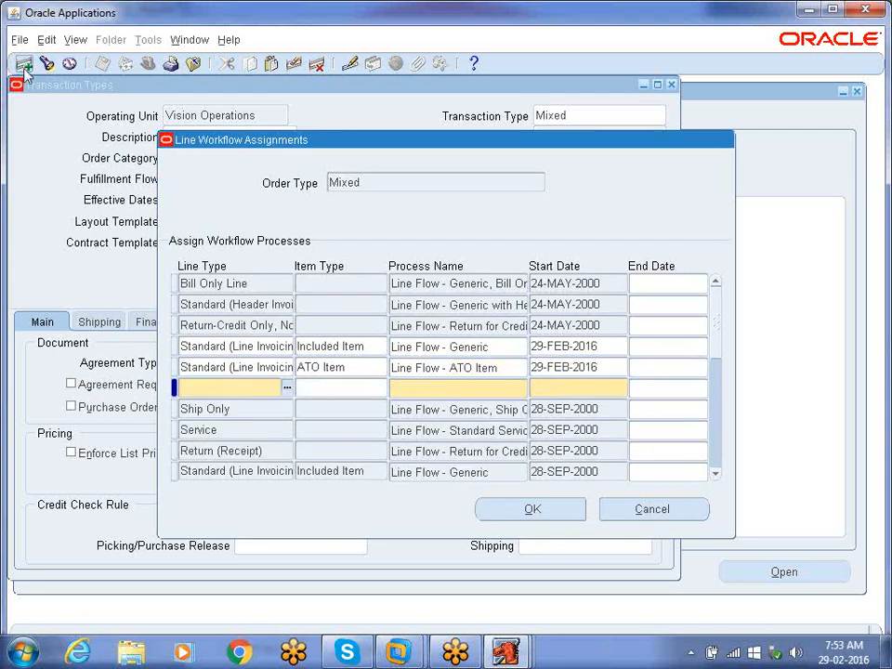
{"action": "key", "text": "shift+F5"}
{"action": "key", "text": "Tab"}
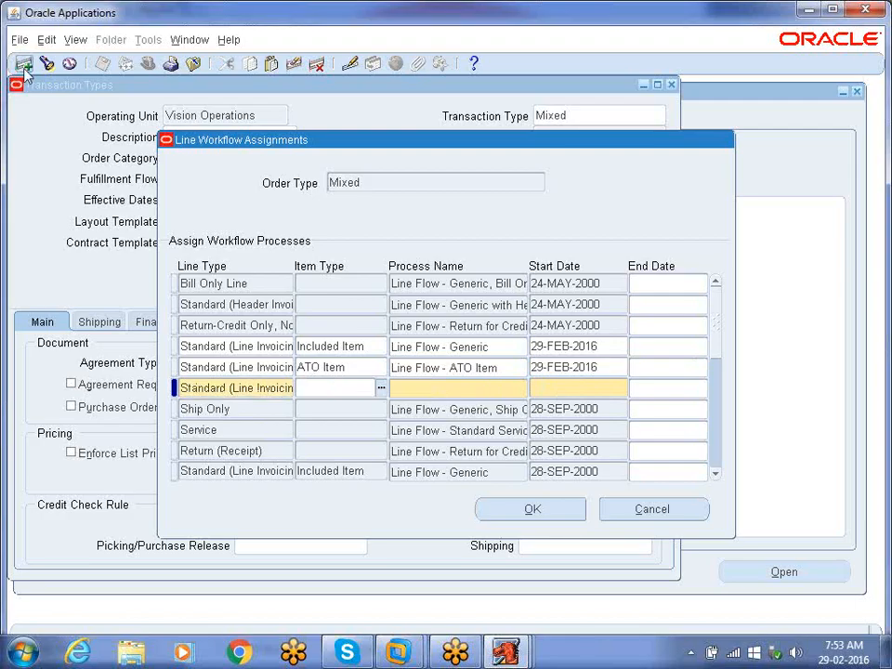
{"action": "type", "text": "ato m"}
{"action": "key", "text": "Tab"}
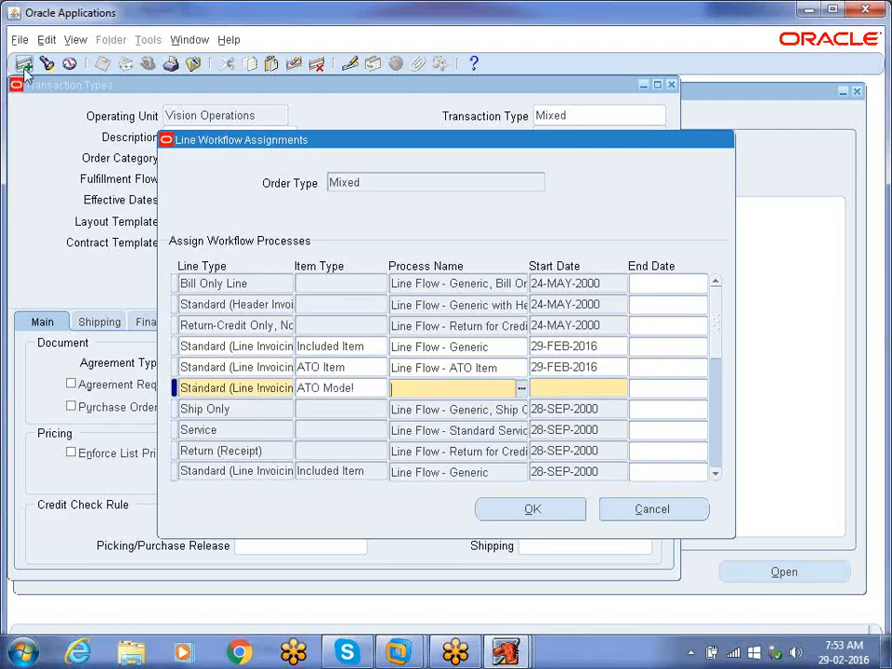
Step: Assign the process Line Flow - ATO Model to the new ATO Model row with start date 29-FEB-2016
{"action": "type", "text": "line"}
{"action": "key", "text": "Tab"}
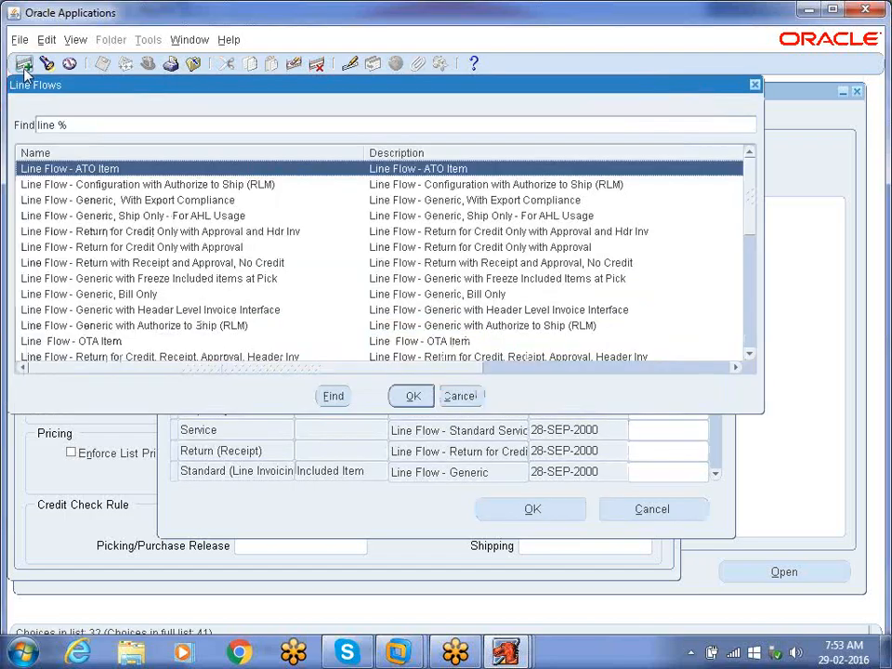
{"action": "type", "text": "flow - "}
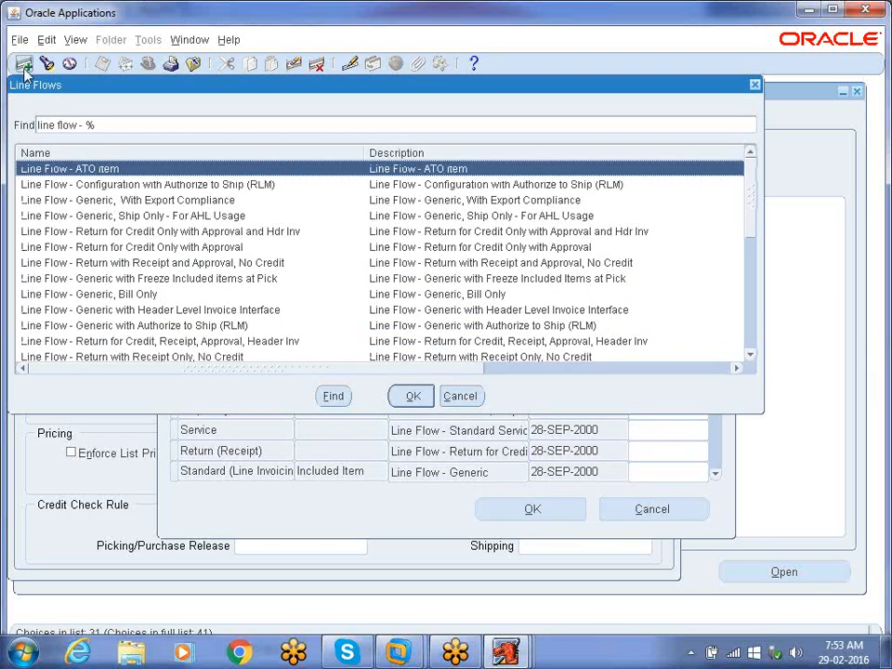
{"action": "type", "text": "aTO"}
{"action": "key", "text": "Down"}
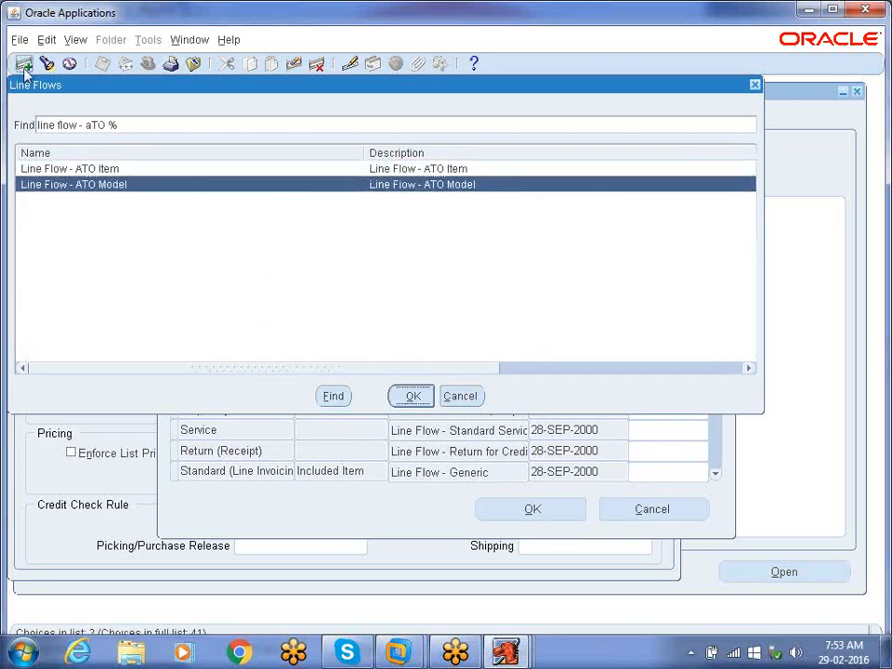
{"action": "key", "text": "Return"}
{"action": "key", "text": "ctrl+l"}
{"action": "key", "text": "Return"}
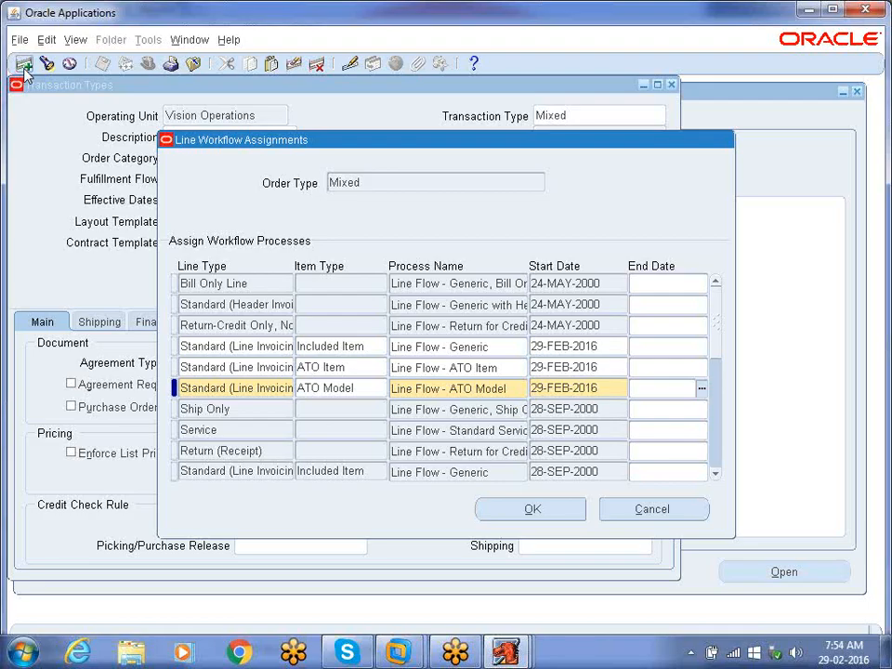
Step: Add a workflow assignment with line type Standard (Line Invoicing) and item type Configured Item
{"action": "left_click", "coordinate": [25, 65]}
{"action": "type", "text": "standard ("}
{"action": "key", "text": "Tab"}
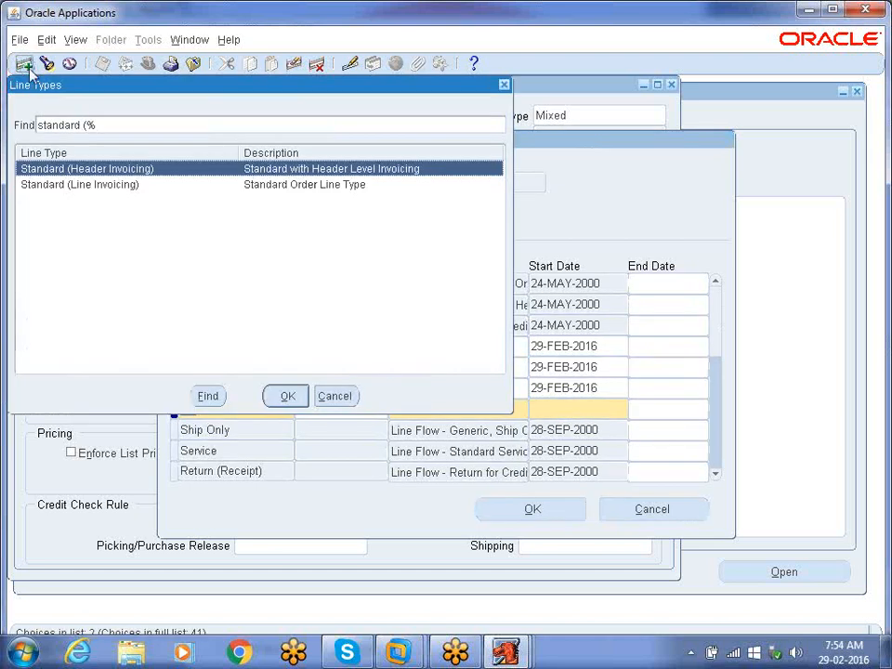
{"action": "key", "text": "Down"}
{"action": "key", "text": "Return"}
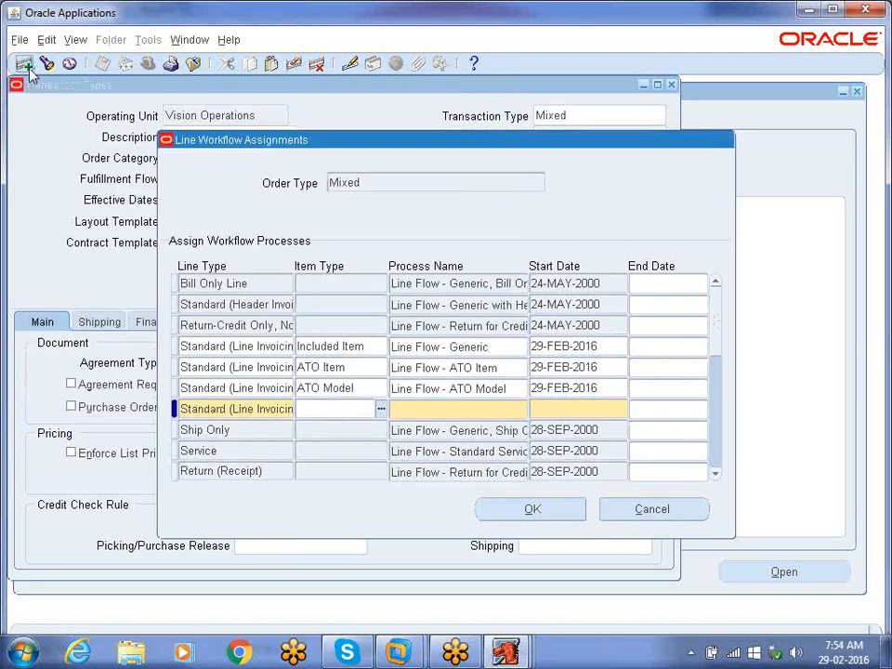
{"action": "type", "text": "co"}
{"action": "key", "text": "Tab"}
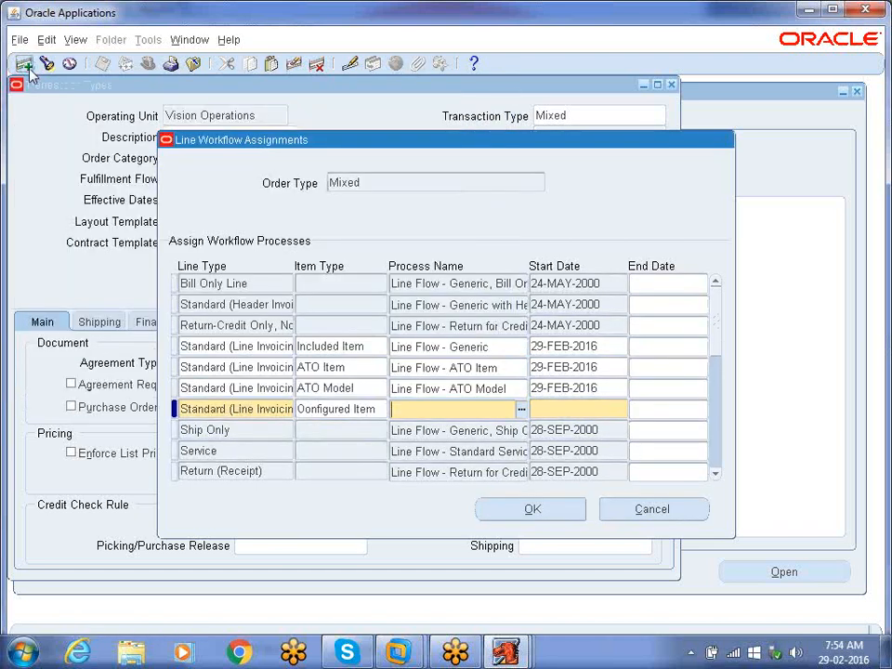
Step: Assign the process Line Flow - Configuration to the new Configured Item row with start date 29-FEB-2016
{"action": "type", "text": "line"}
{"action": "key", "text": "Tab"}
{"action": "type", "text": "flow - "}
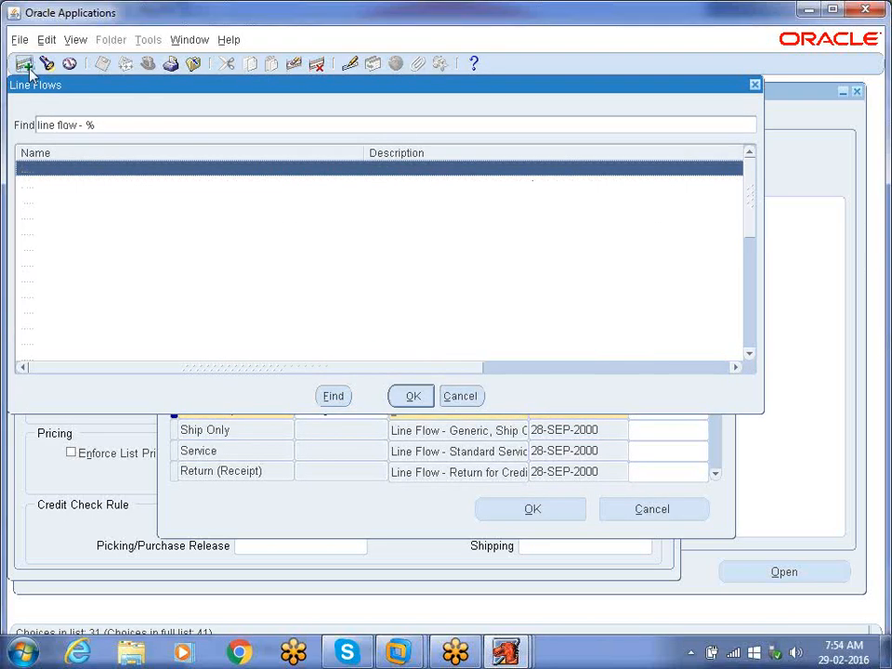
{"action": "type", "text": "configuration"}
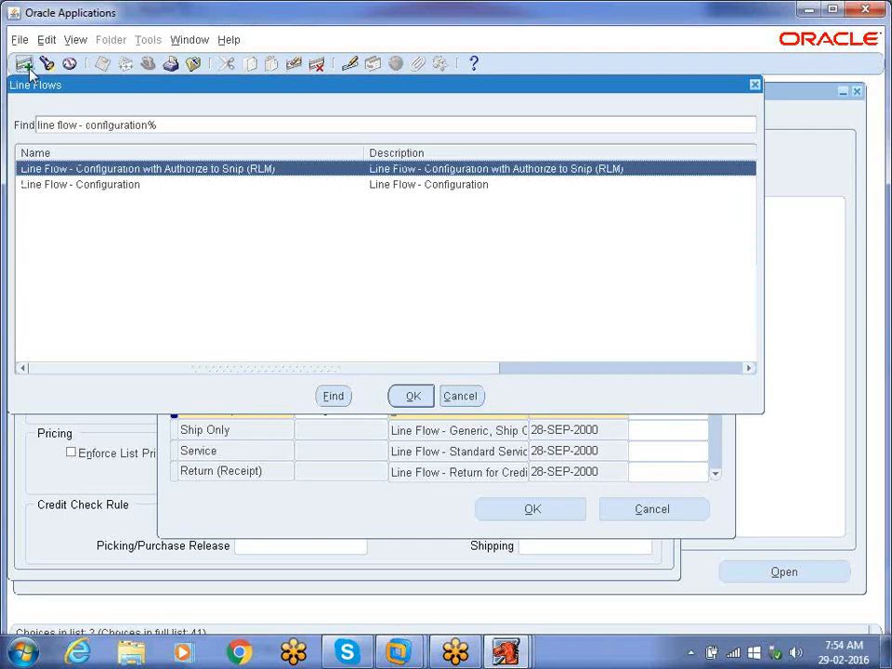
{"action": "key", "text": "Down"}
{"action": "key", "text": "Return"}
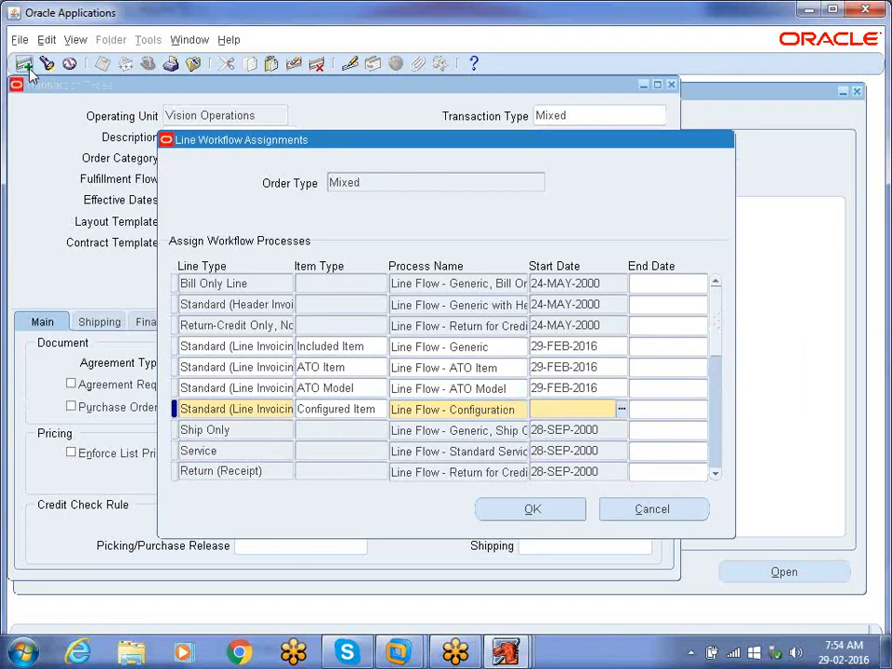
{"action": "key", "text": "Tab"}
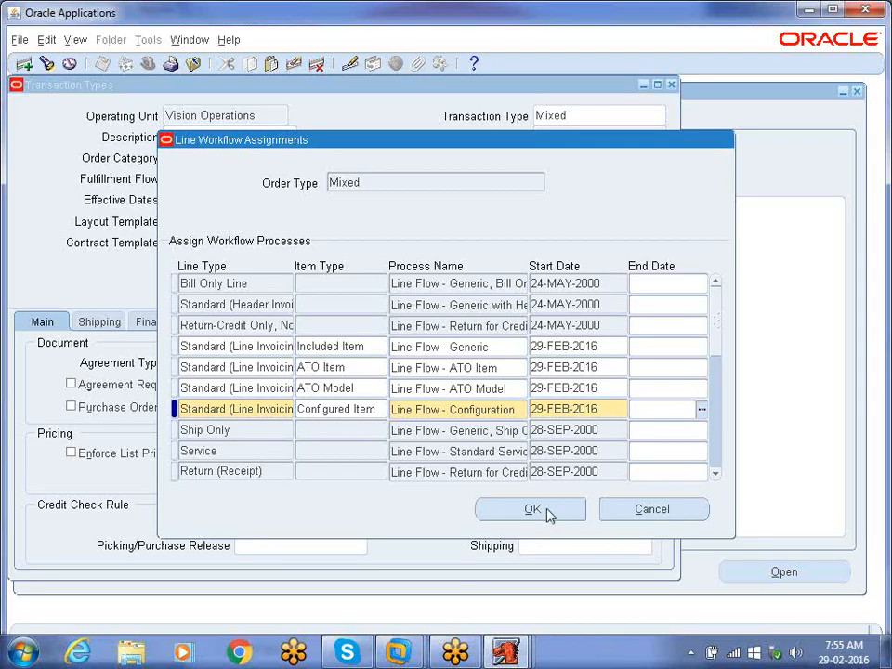
Step: Discard the new line workflow assignments and leave the transaction type setup for the fully collapsed navigator tree
{"action": "left_click", "coordinate": [692, 506]}
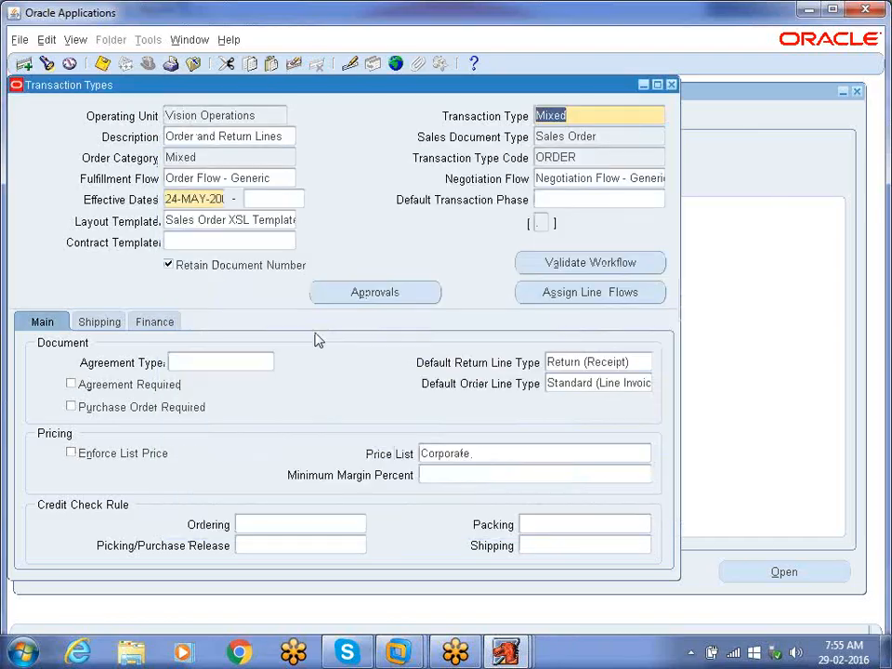
{"action": "left_click", "coordinate": [671, 86]}
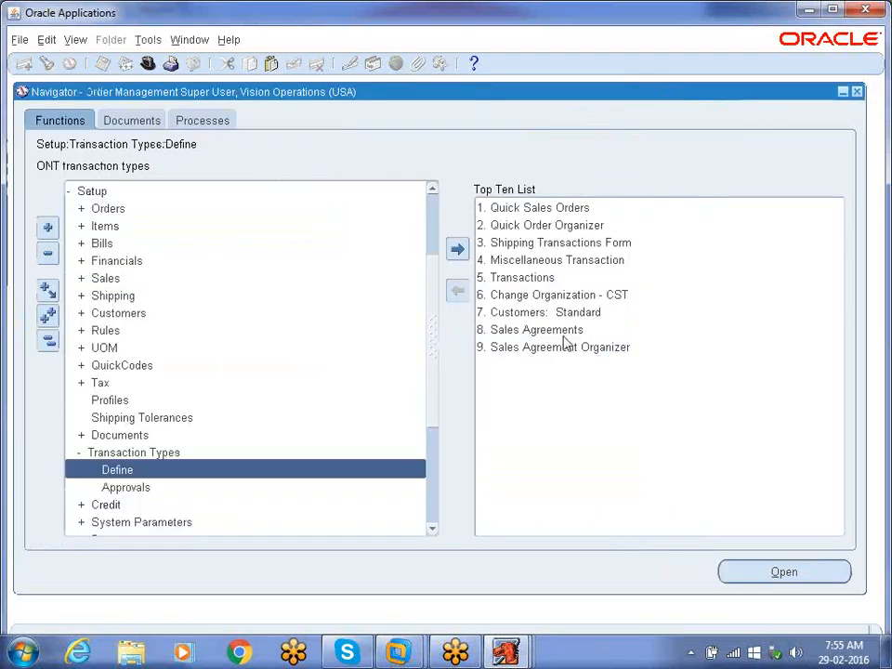
{"action": "left_click", "coordinate": [49, 342]}
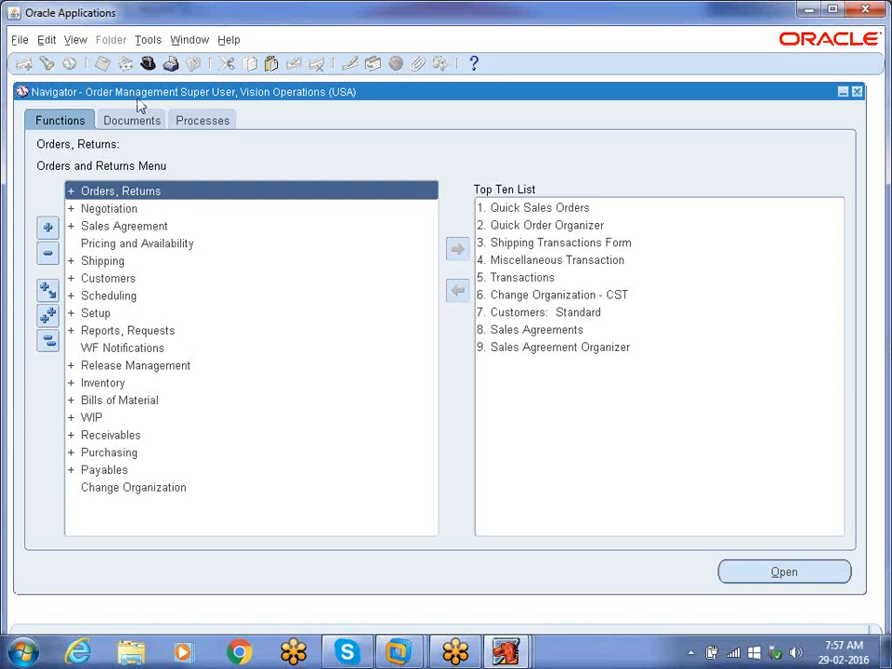
Step: Start a new sales order for customer AT&T Universal Card and check the warehouse defaulted on the order header
{"action": "double_click", "coordinate": [128, 195]}
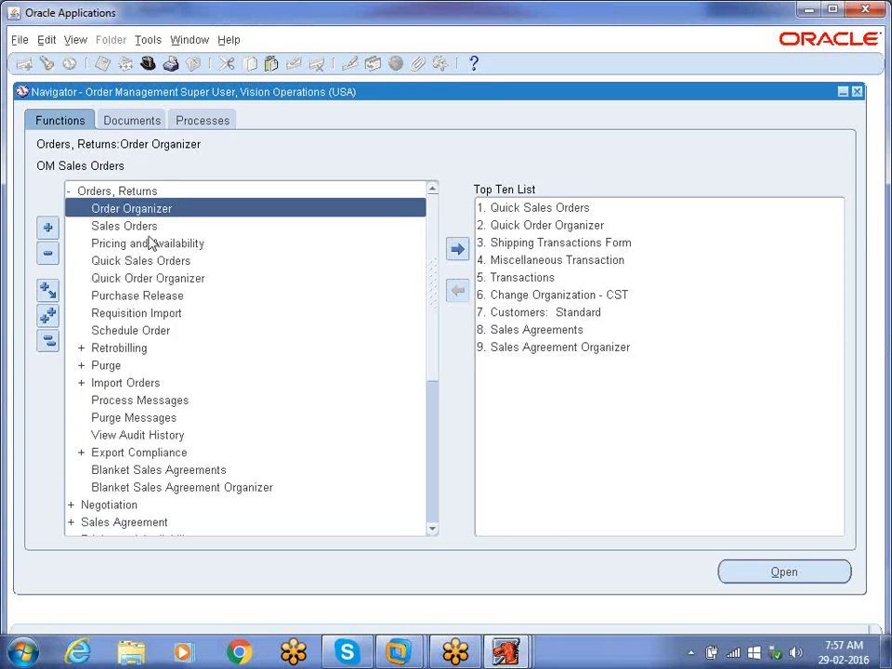
{"action": "left_click", "coordinate": [130, 226]}
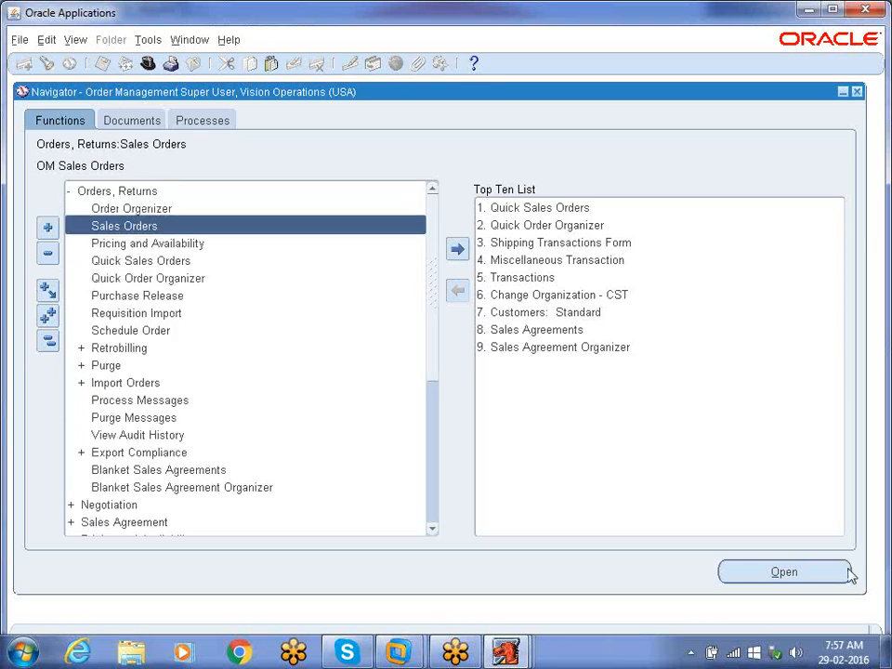
{"action": "mouse_move", "coordinate": [825, 662]}
{"action": "left_click", "coordinate": [131, 225]}
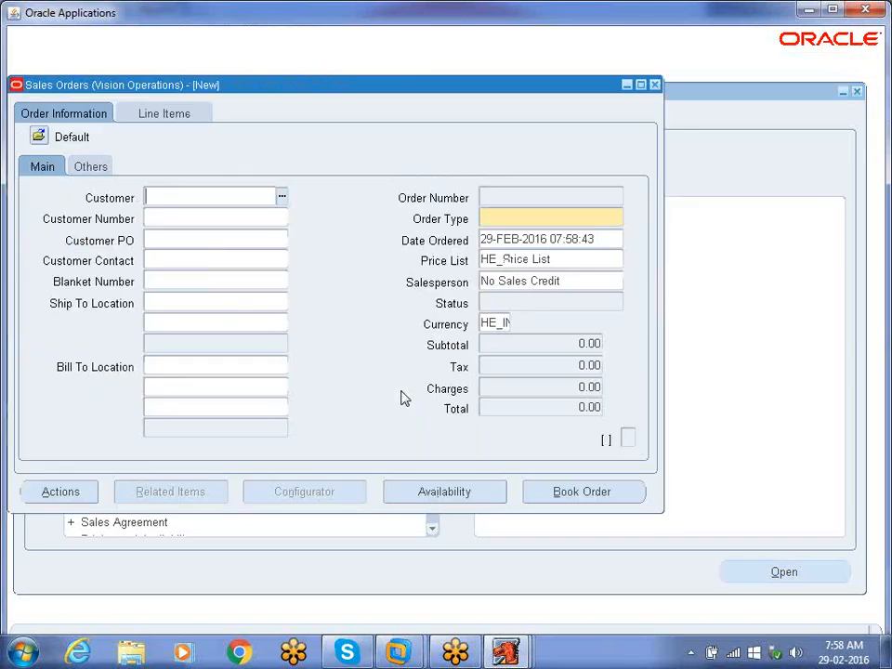
{"action": "type", "text": "AT"}
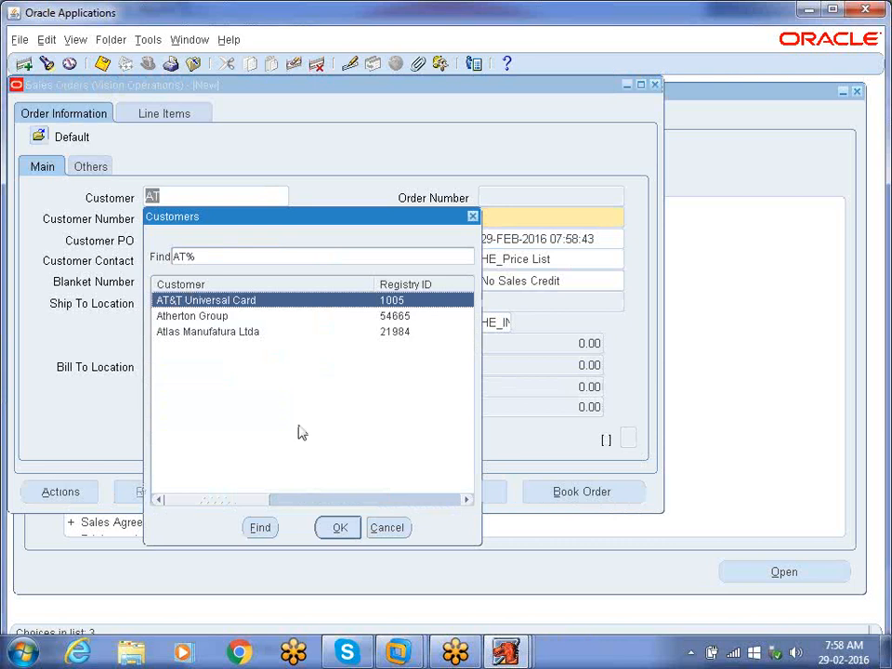
{"action": "left_click", "coordinate": [342, 528]}
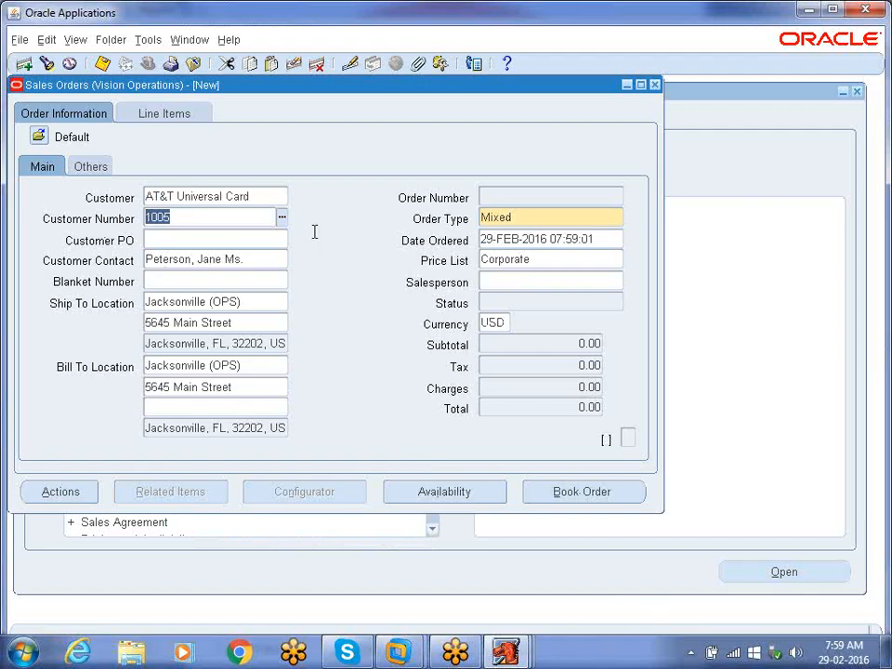
{"action": "left_click", "coordinate": [97, 175]}
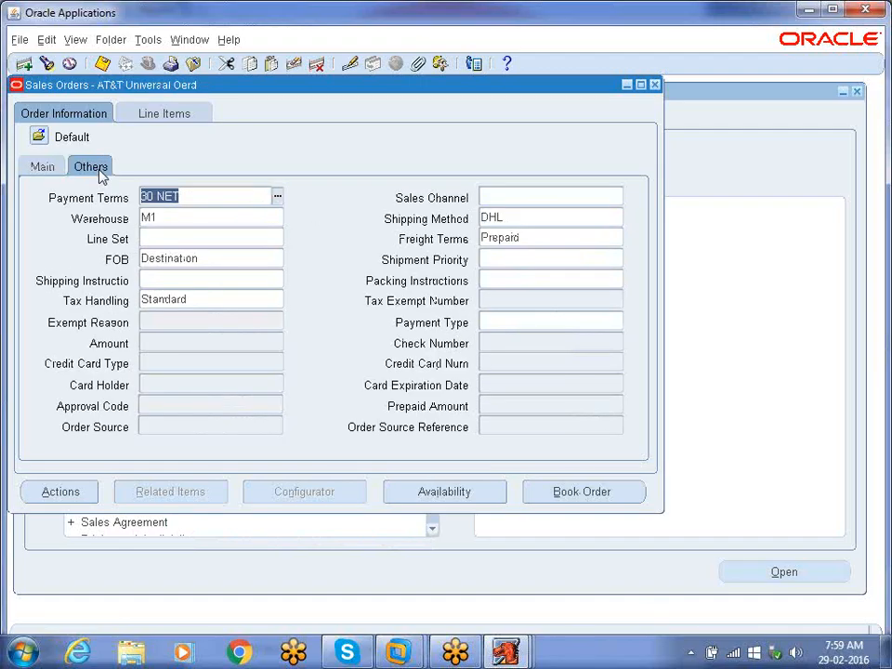
{"action": "left_click", "coordinate": [176, 221]}
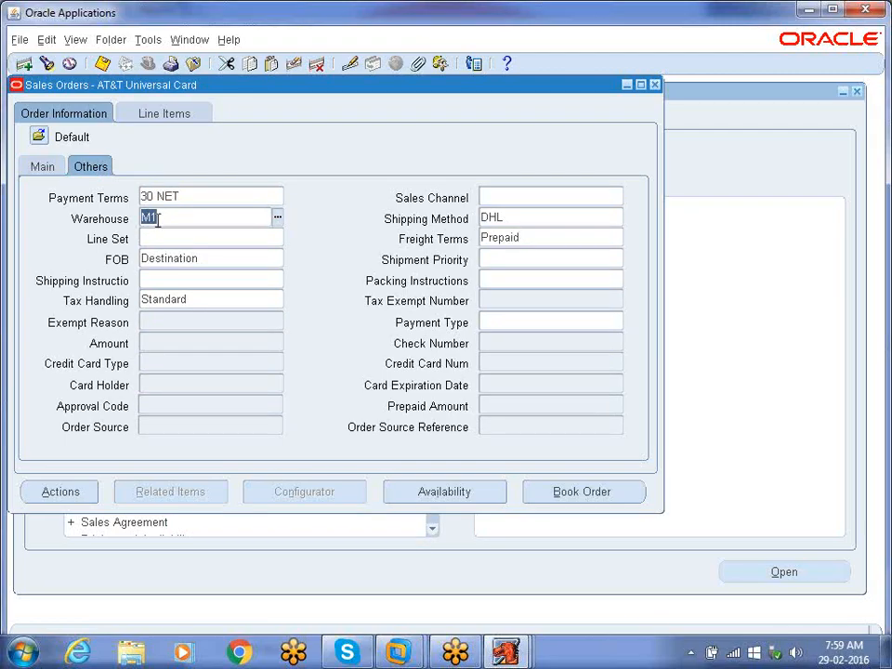
Step: Add an order line for item SZ_CPU_100_ATO with quantity 5, dismissing the item availability window
{"action": "left_click", "coordinate": [183, 116]}
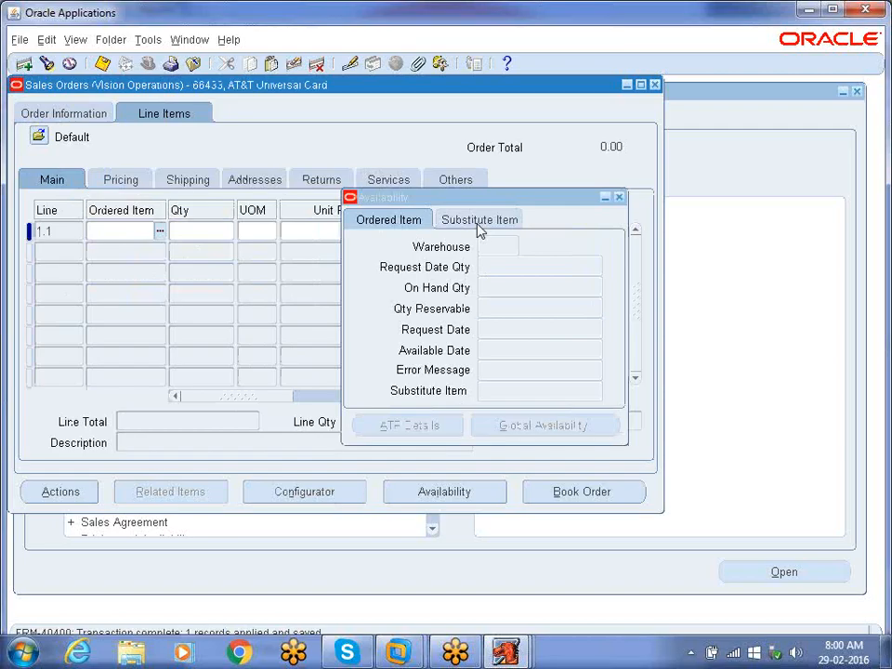
{"action": "left_click", "coordinate": [620, 199]}
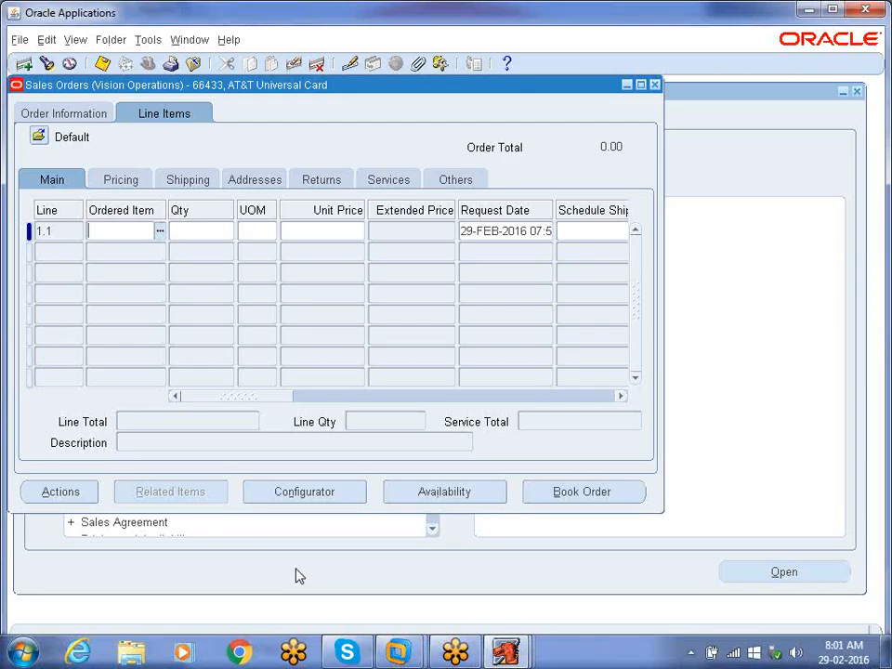
{"action": "type", "text": "SZ_CPU_100_A"}
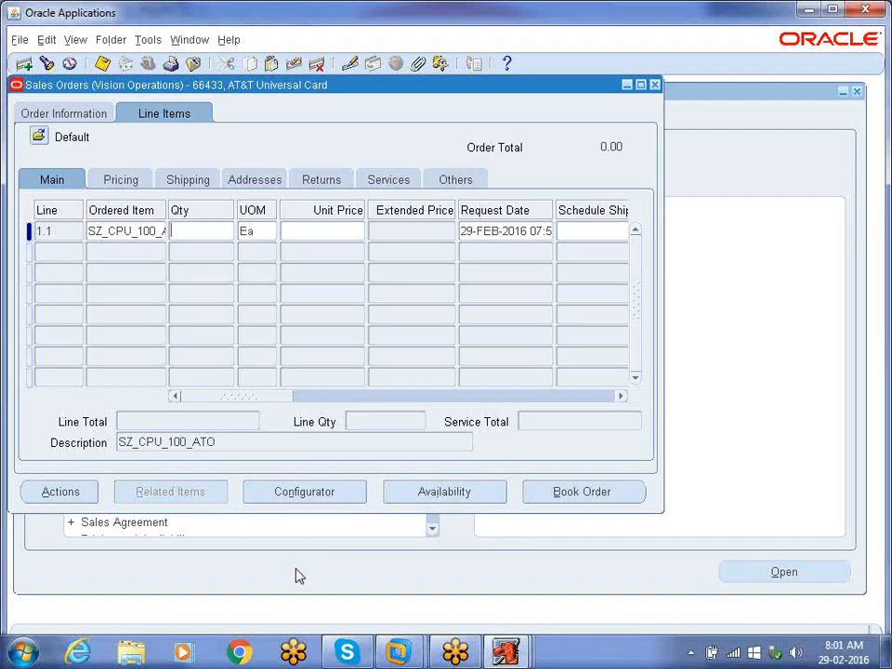
{"action": "type", "text": "4"}
{"action": "type", "text": "5"}
{"action": "key", "text": "Tab"}
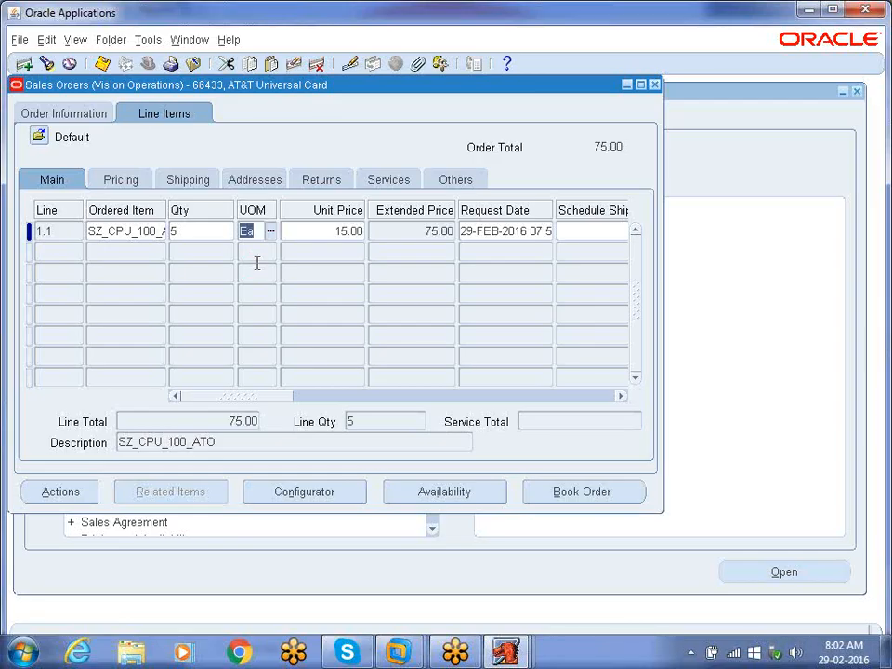
Step: Launch the Configurator for the SZ_CPU_100_ATO order line
{"action": "left_click", "coordinate": [300, 499]}
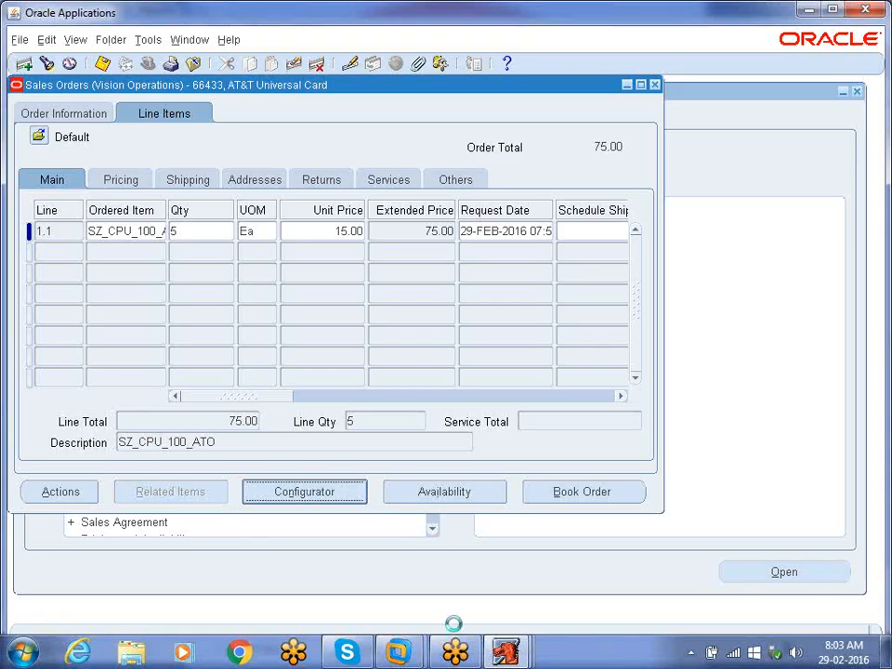
{"action": "mouse_move", "coordinate": [506, 653]}
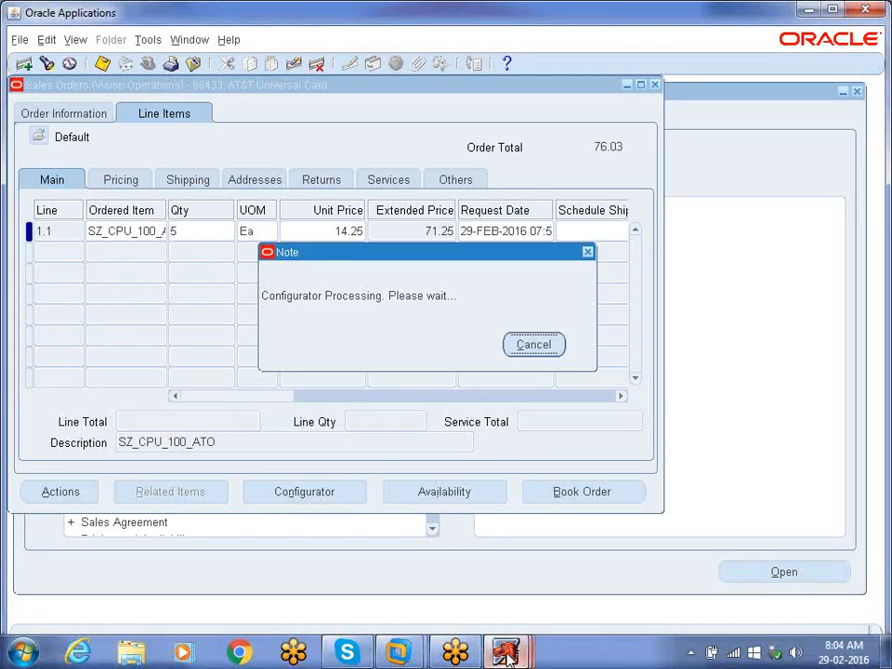
{"action": "left_click", "coordinate": [817, 557]}
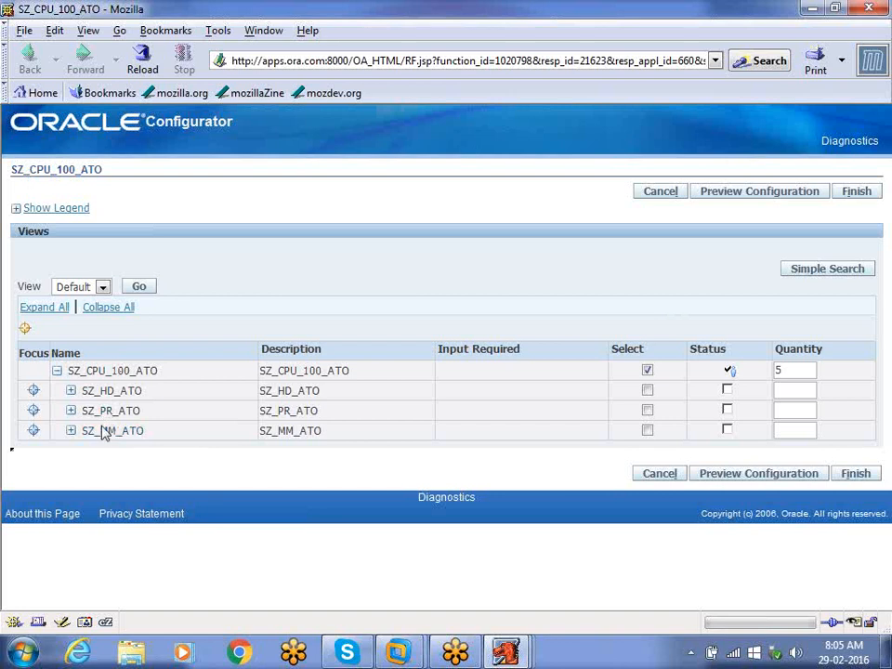
Step: Choose SZ_500HD_ATO under the SZ_HD_ATO option class, briefly adding SZ_1000HD_ATO and clearing it again
{"action": "left_click", "coordinate": [71, 392]}
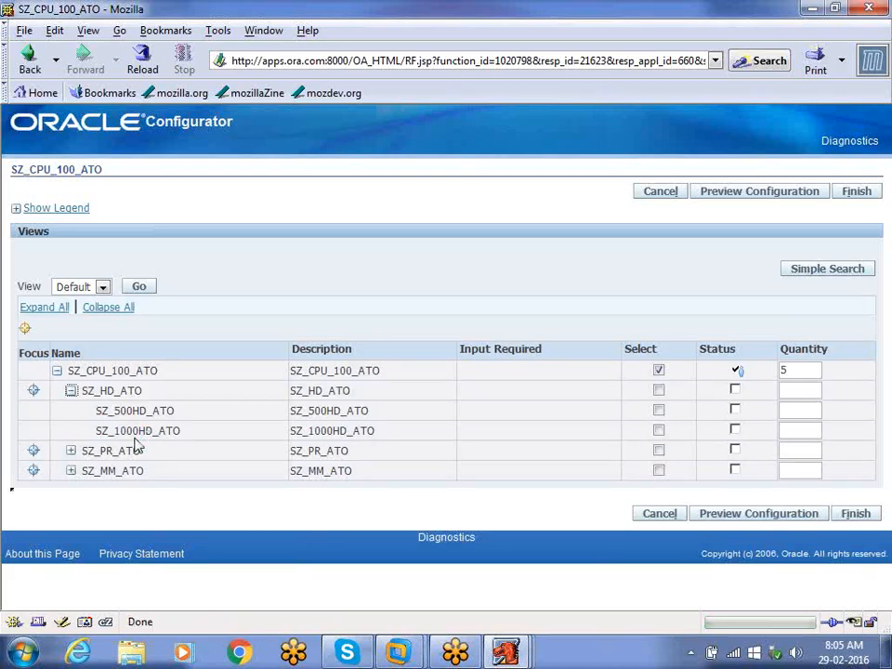
{"action": "left_click", "coordinate": [660, 411]}
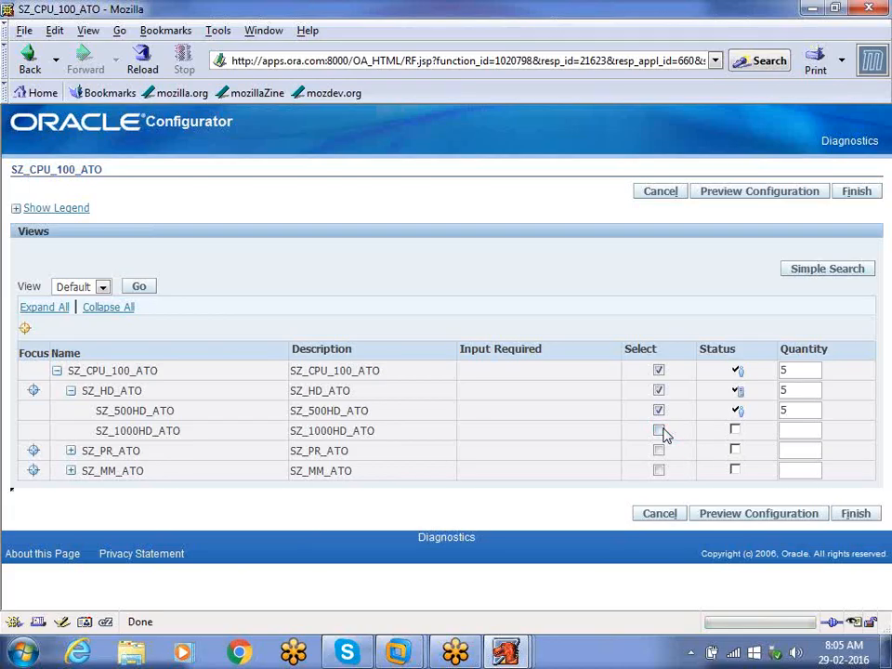
{"action": "left_click", "coordinate": [659, 432]}
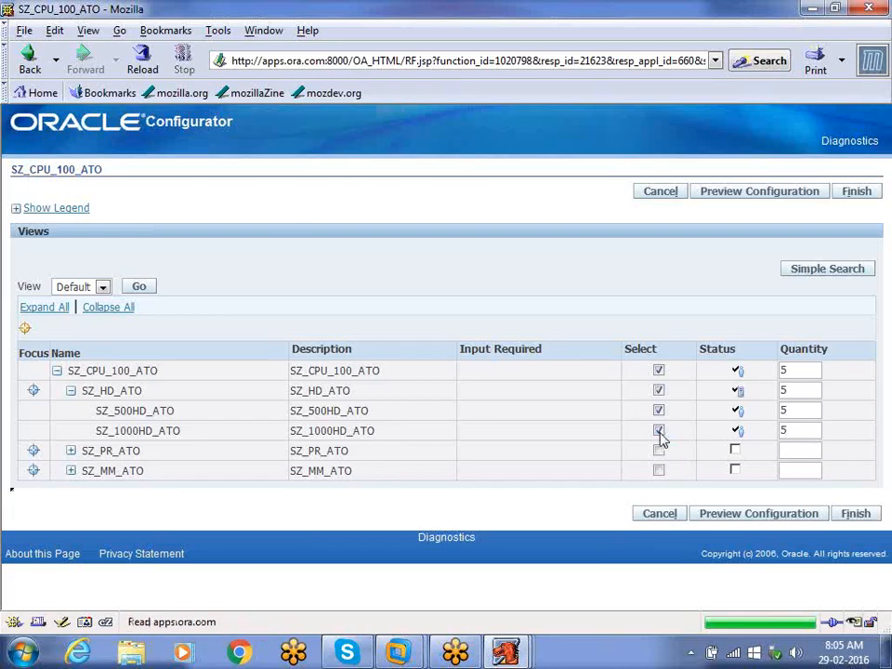
{"action": "left_click", "coordinate": [660, 434]}
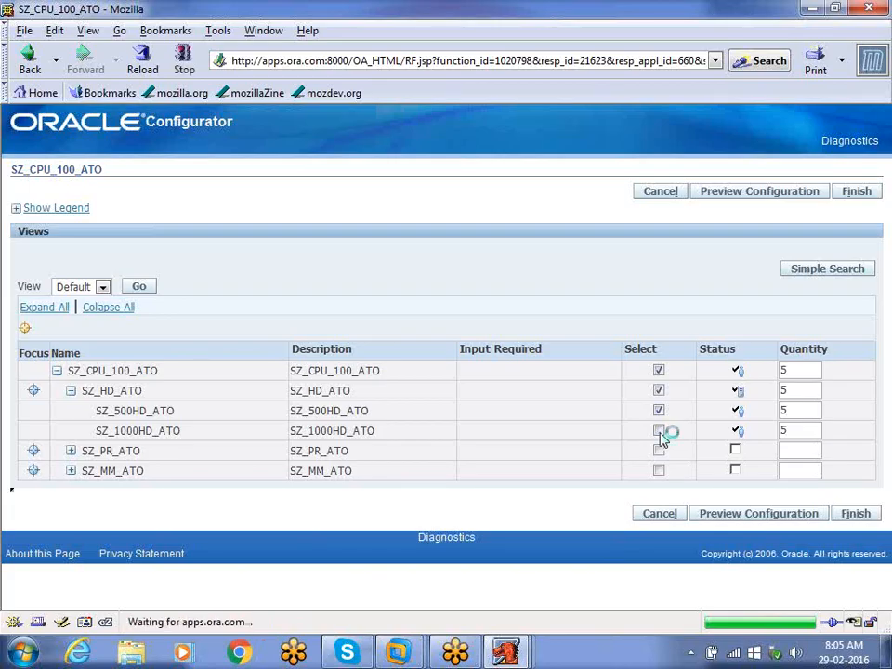
Step: Choose SZ_I7PR_ATO under SZ_PR_ATO and SZ_8MM_ATO under SZ_MM_ATO for the configuration
{"action": "left_click", "coordinate": [70, 453]}
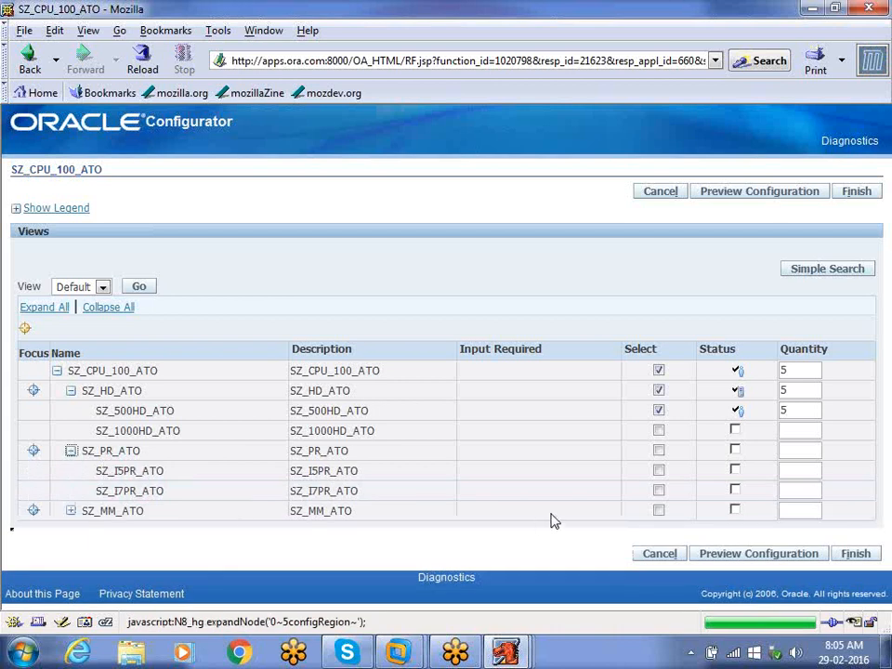
{"action": "left_click", "coordinate": [661, 493]}
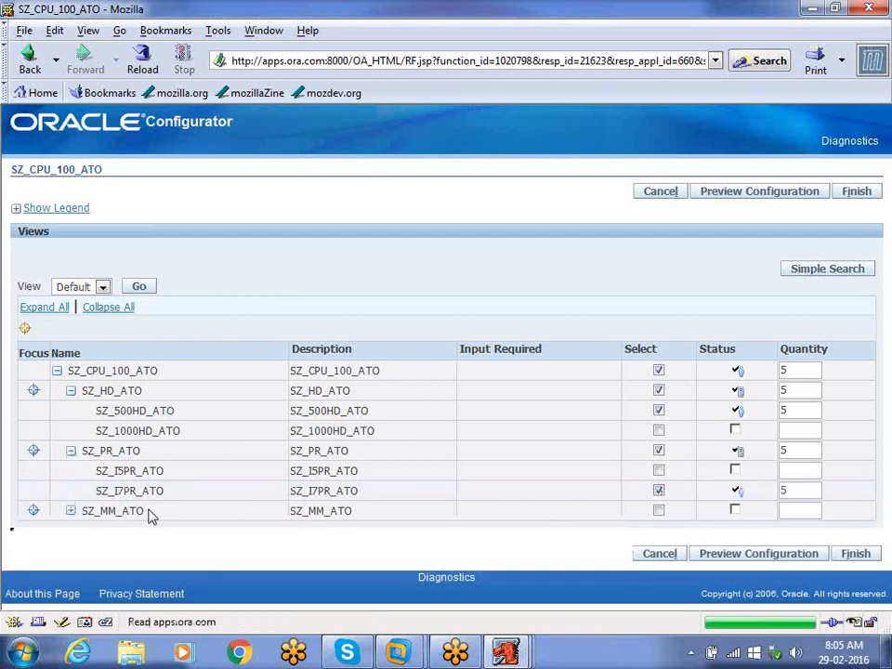
{"action": "left_click", "coordinate": [73, 513]}
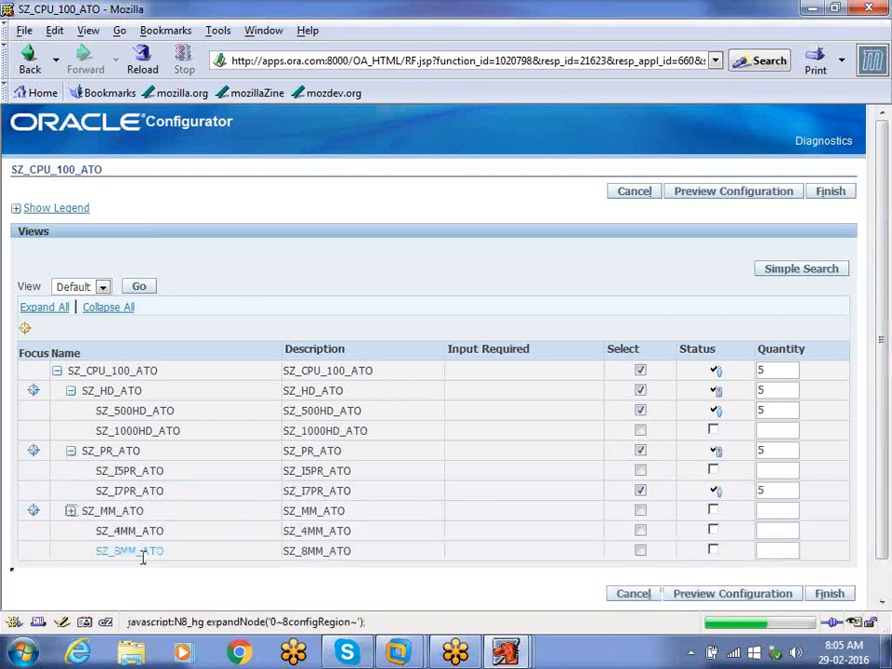
{"action": "left_click", "coordinate": [640, 550]}
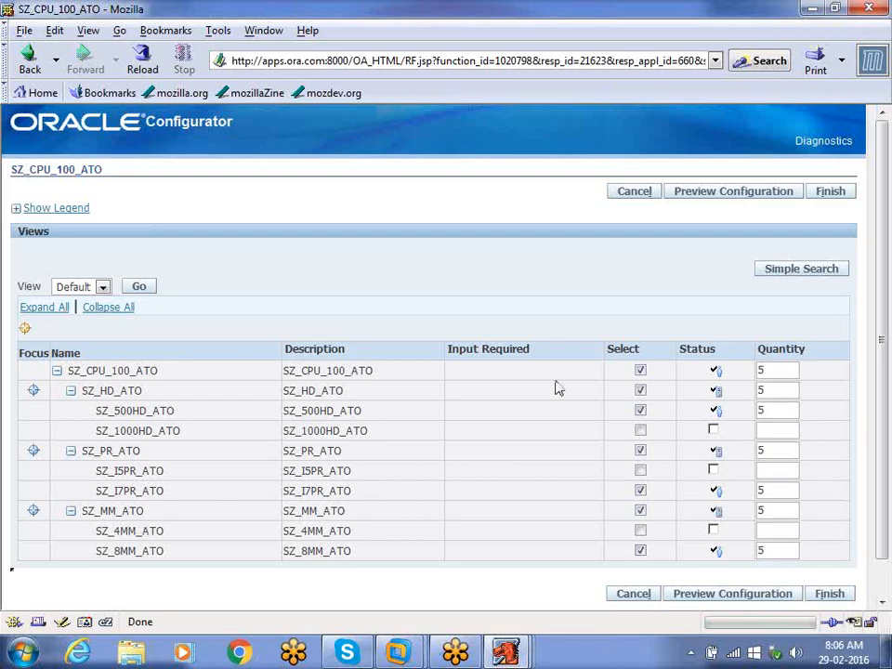
Step: Preview and finish the SZ_CPU_100_ATO configuration, and check the pricing details of the resulting order lines
{"action": "left_click", "coordinate": [711, 198]}
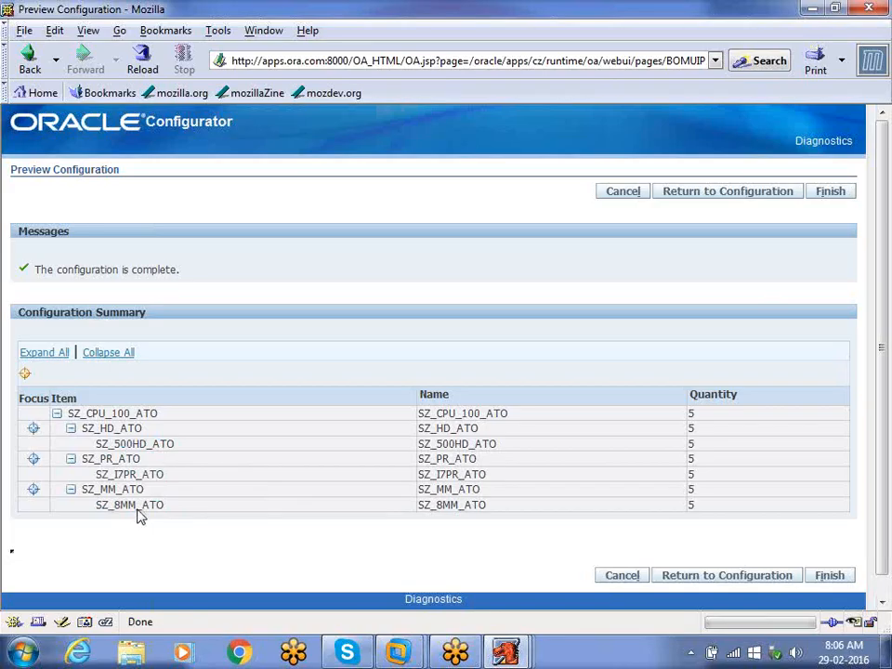
{"action": "left_click", "coordinate": [830, 576]}
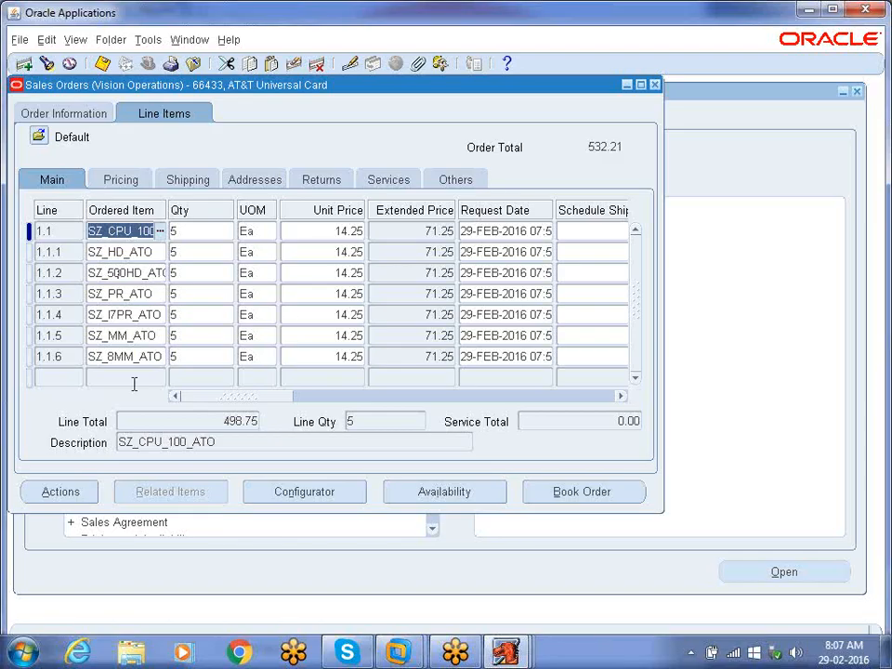
{"action": "left_click", "coordinate": [130, 180]}
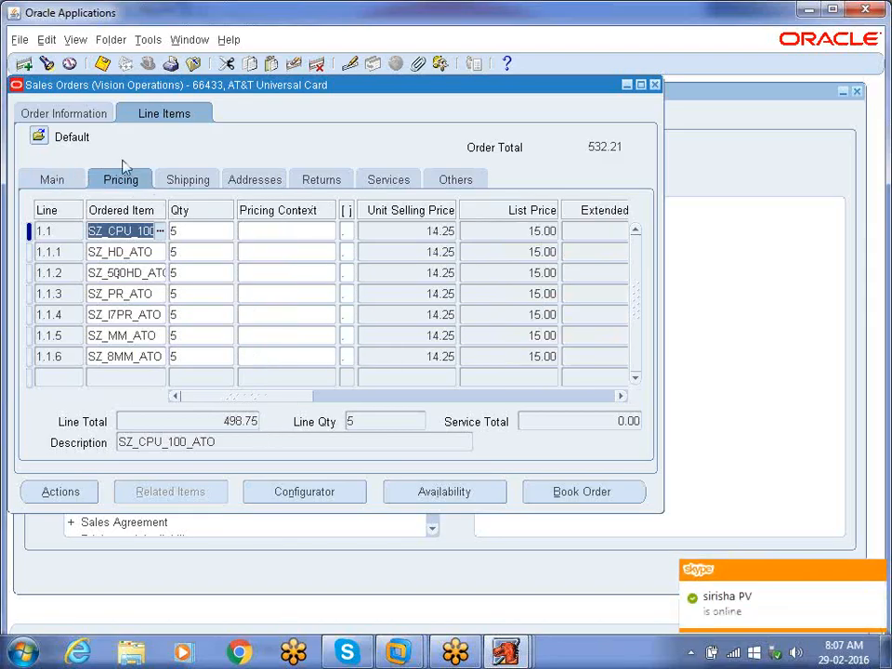
{"action": "left_click", "coordinate": [53, 182]}
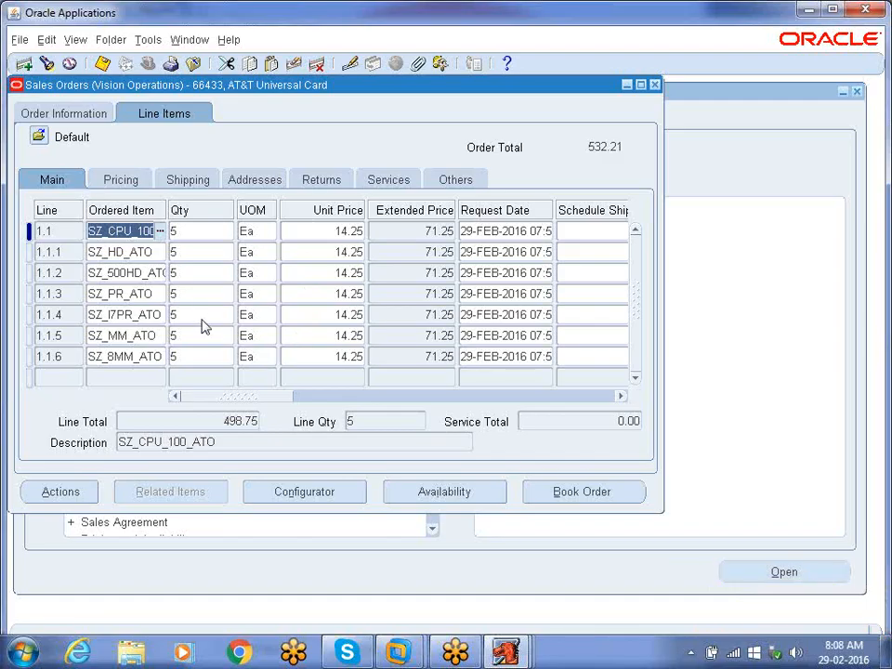
Step: Book the sales order containing the configured SZ_CPU_100_ATO lines and acknowledge the booking note
{"action": "left_click", "coordinate": [622, 394]}
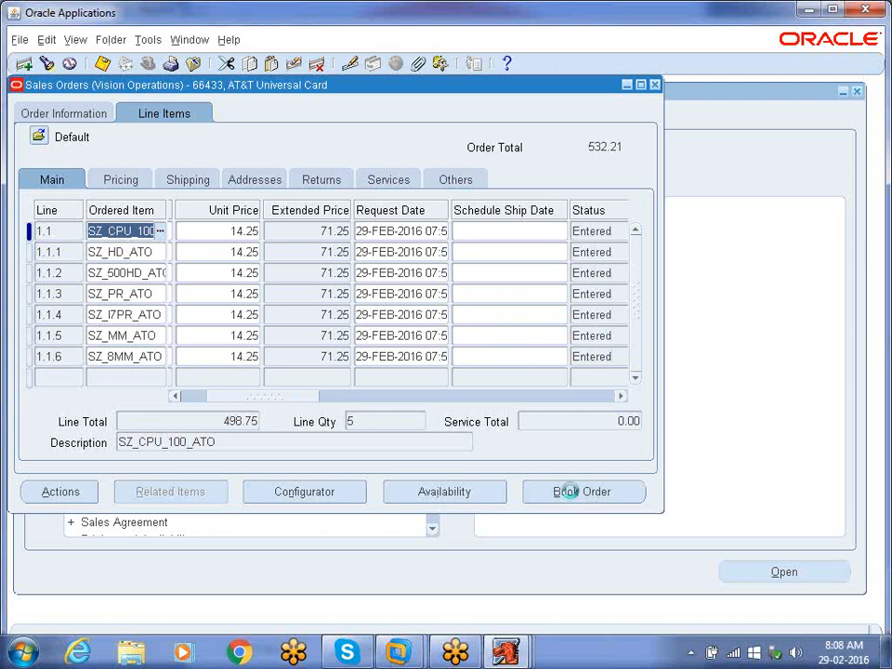
{"action": "left_click", "coordinate": [571, 492]}
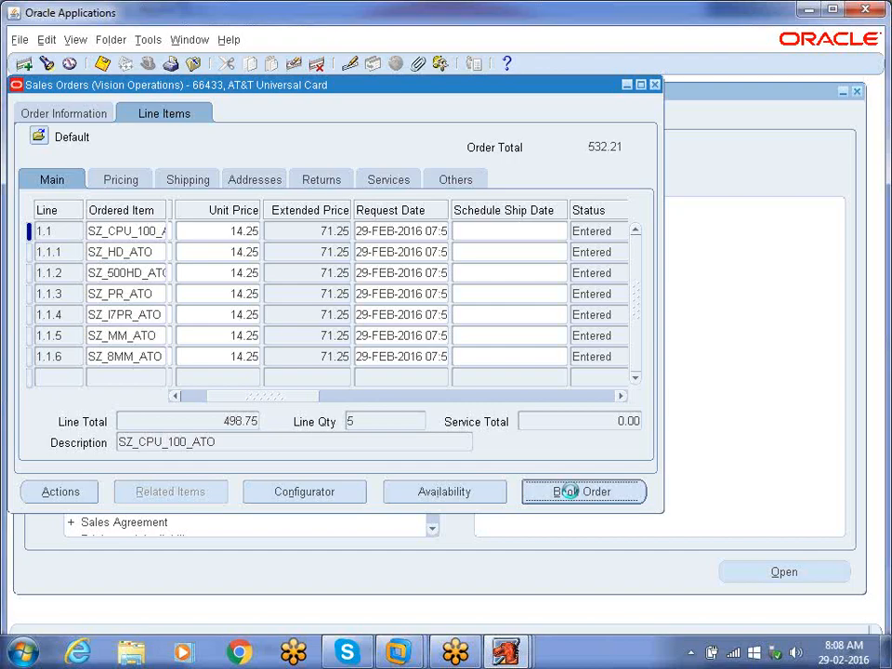
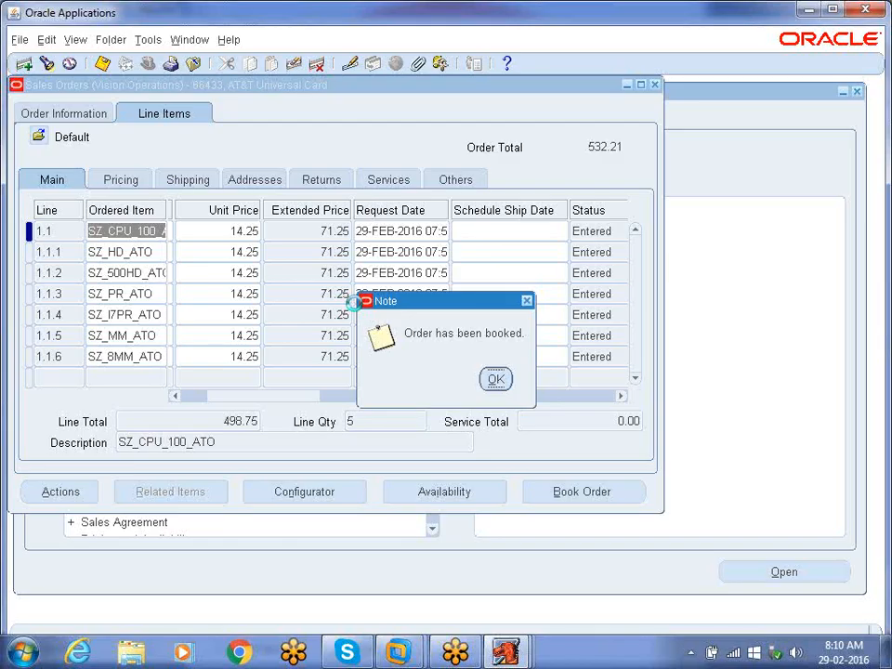
{"action": "key", "text": "Return"}
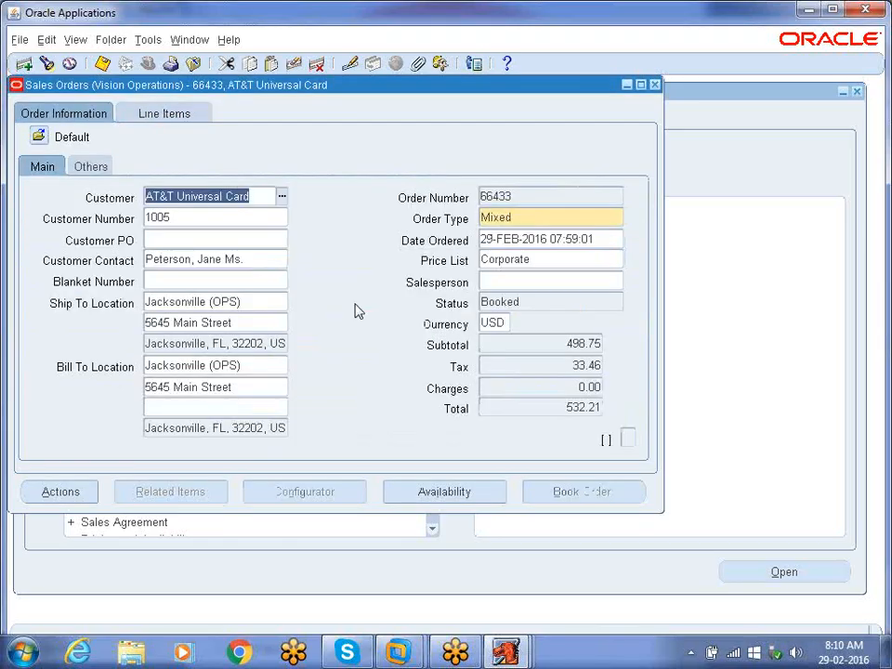
{"action": "left_click", "coordinate": [534, 303]}
Step: Review the booked order's line items, checking the SZ_CPU_100_ATO model, its SZ_HD_ATO option class and the SZ_500HD_ATO option
{"action": "left_click", "coordinate": [158, 116]}
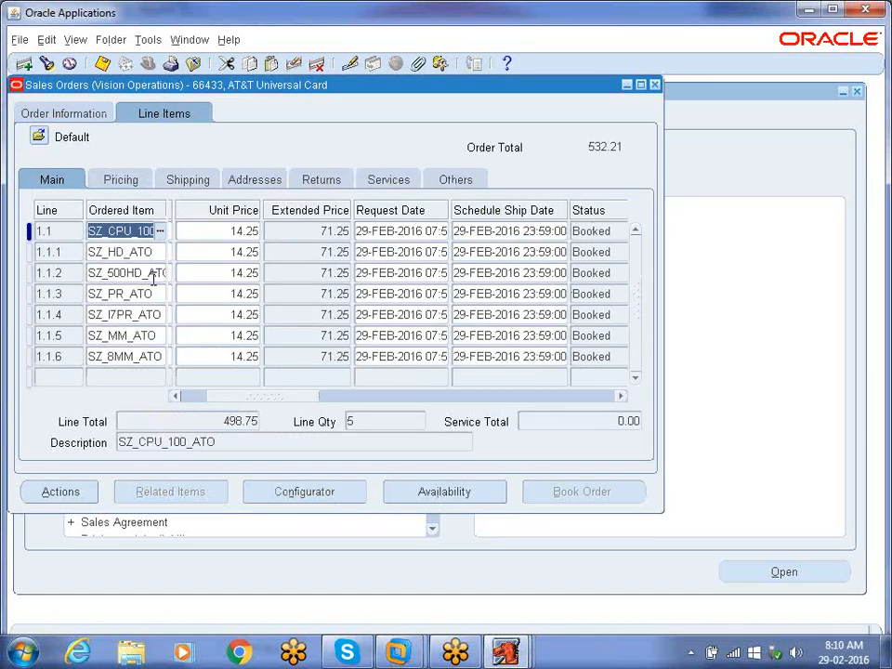
{"action": "key", "text": "End"}
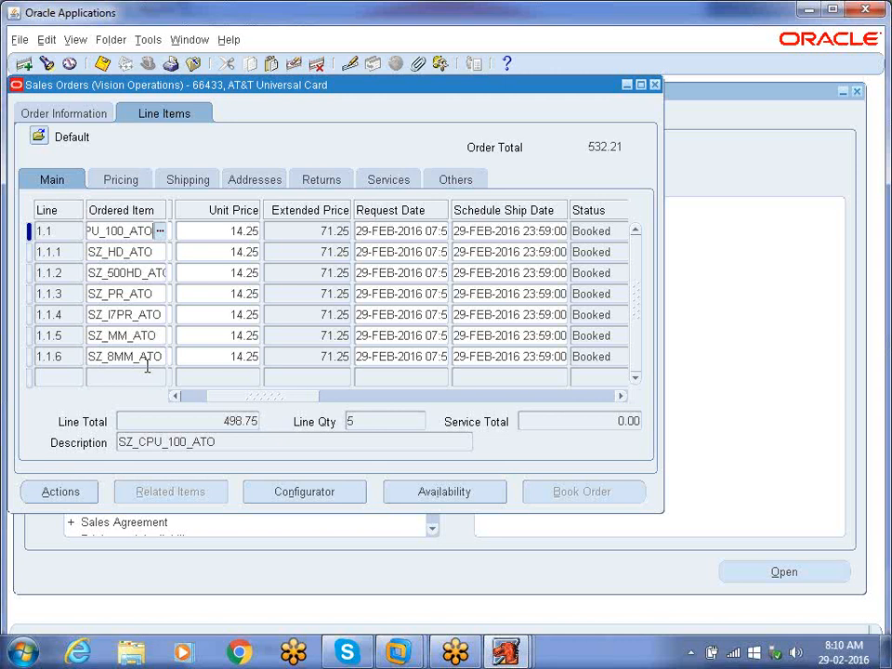
{"action": "left_click", "coordinate": [76, 232]}
{"action": "left_click", "coordinate": [126, 231]}
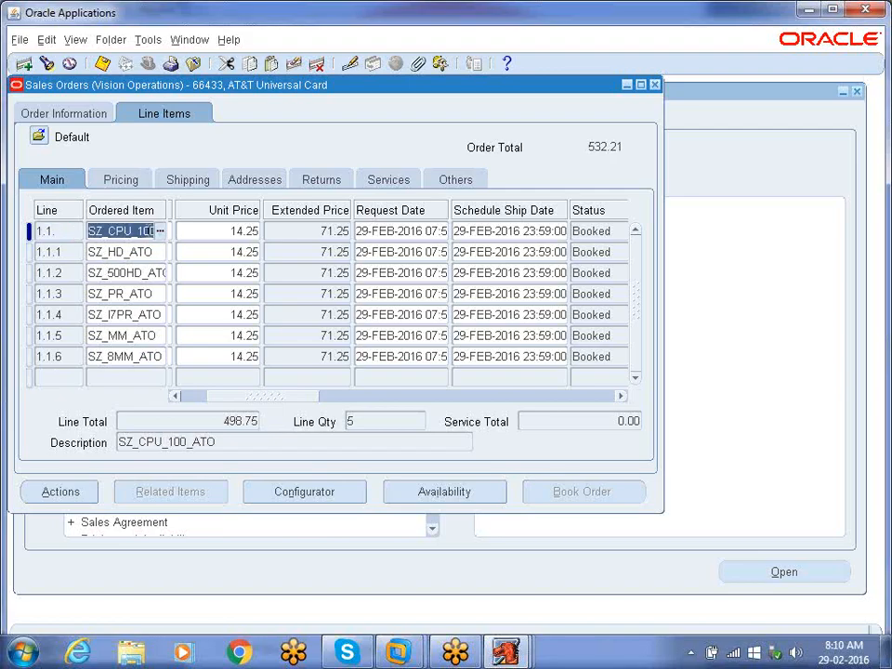
{"action": "key", "text": "End"}
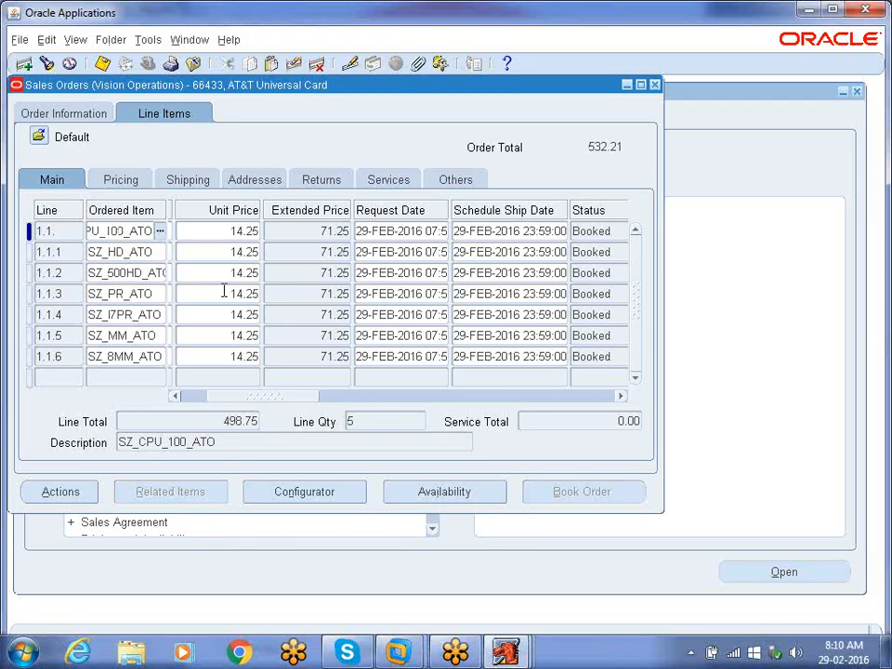
{"action": "left_click", "coordinate": [151, 252]}
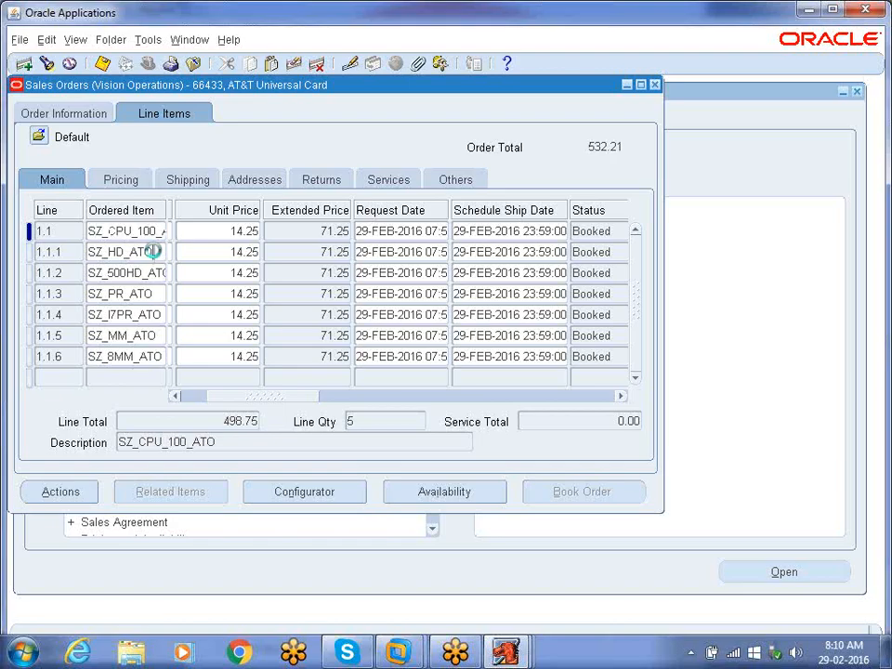
{"action": "left_click", "coordinate": [144, 273]}
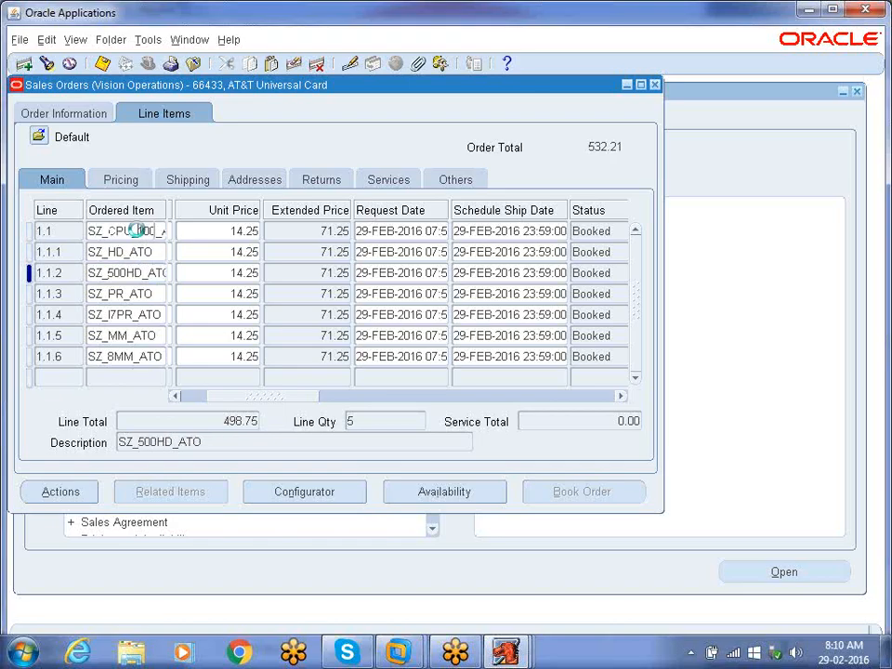
{"action": "left_click", "coordinate": [135, 233]}
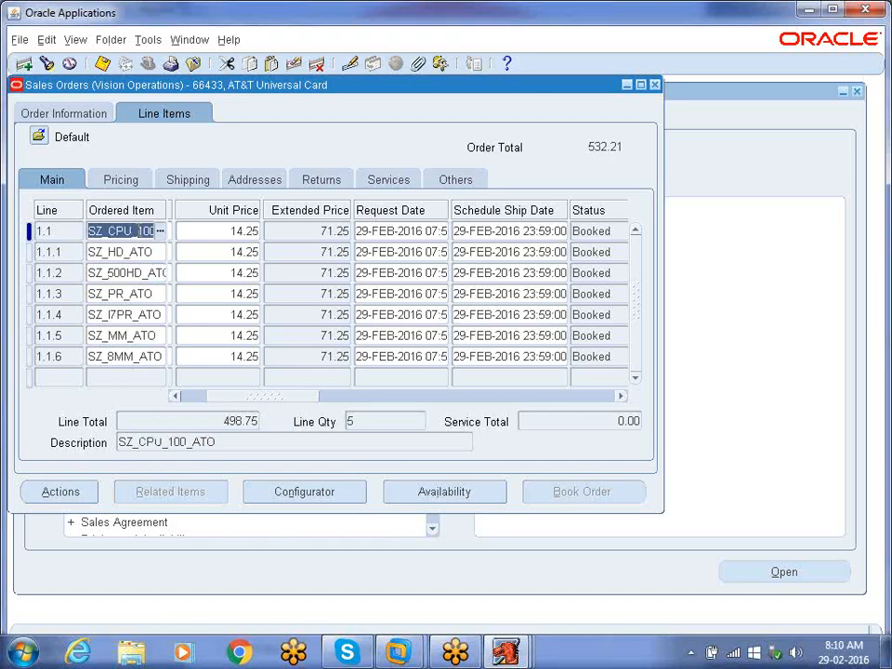
Step: Check the eligible activities for the SZ_CPU_100_ATO line through the Progress Order action, and cancel without running any
{"action": "left_click", "coordinate": [63, 492]}
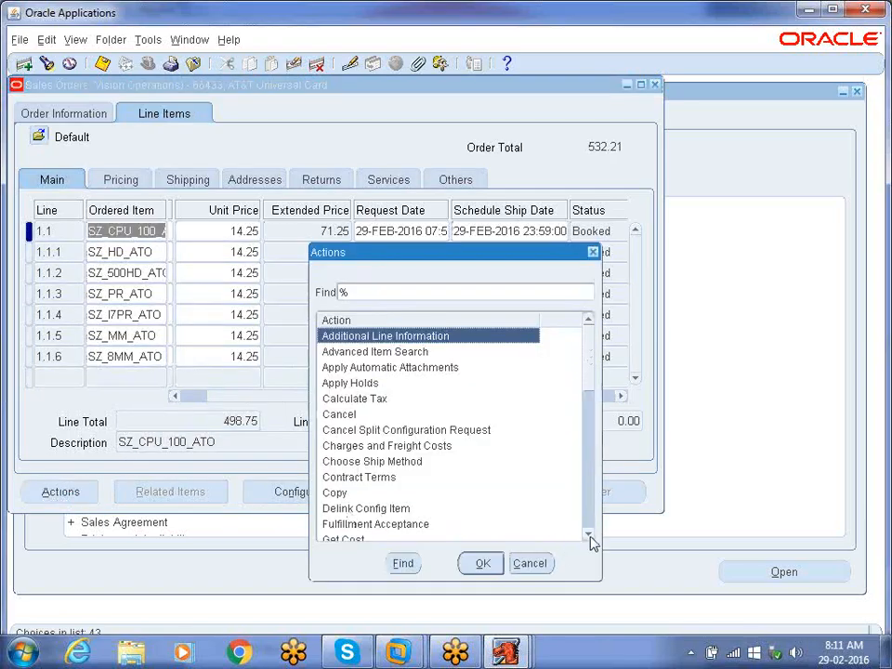
{"action": "scroll", "coordinate": [589, 534], "scroll_direction": "down", "scroll_amount": 4}
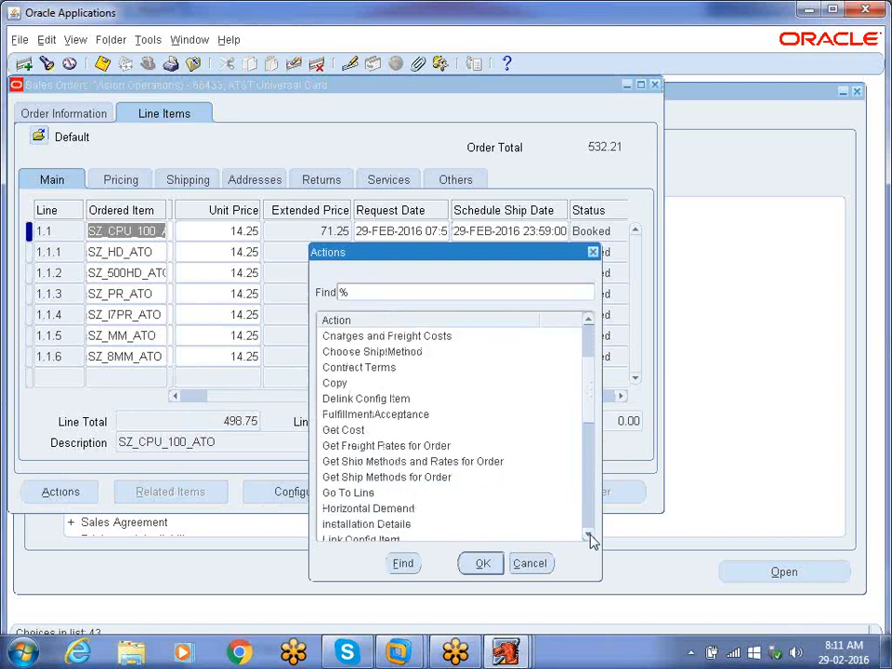
{"action": "scroll", "coordinate": [588, 534], "scroll_direction": "down", "scroll_amount": 3}
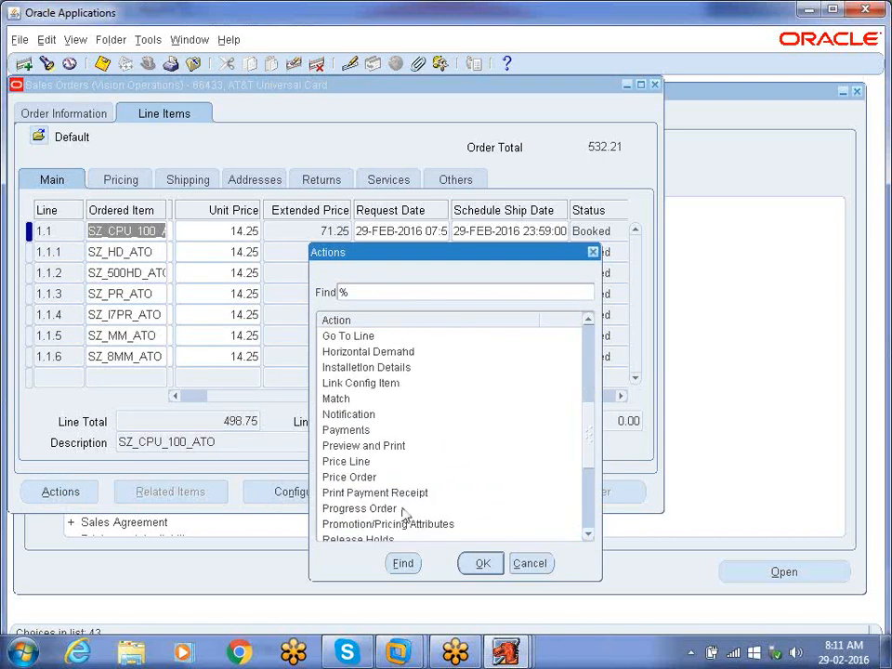
{"action": "left_click", "coordinate": [377, 509]}
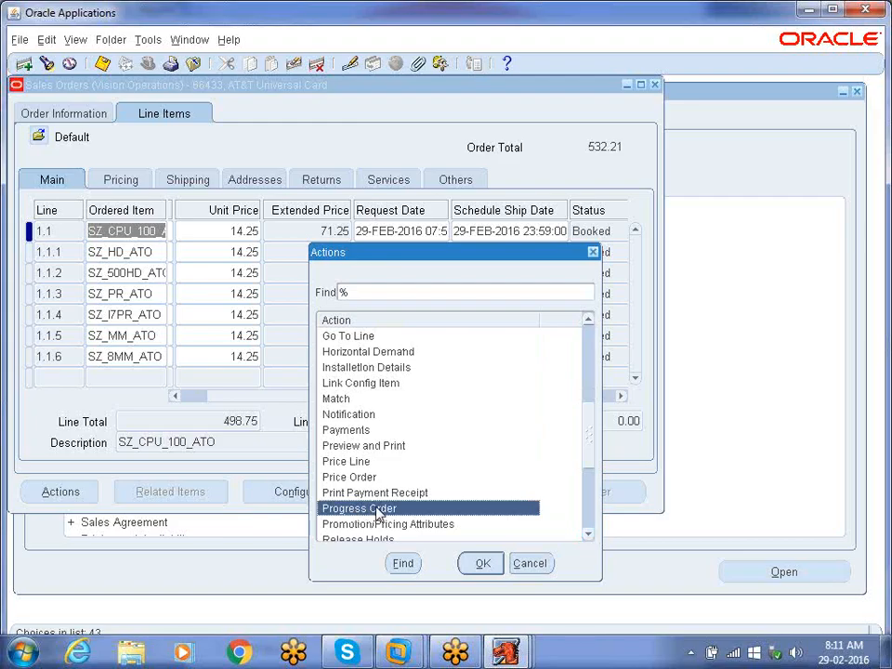
{"action": "left_click", "coordinate": [483, 567]}
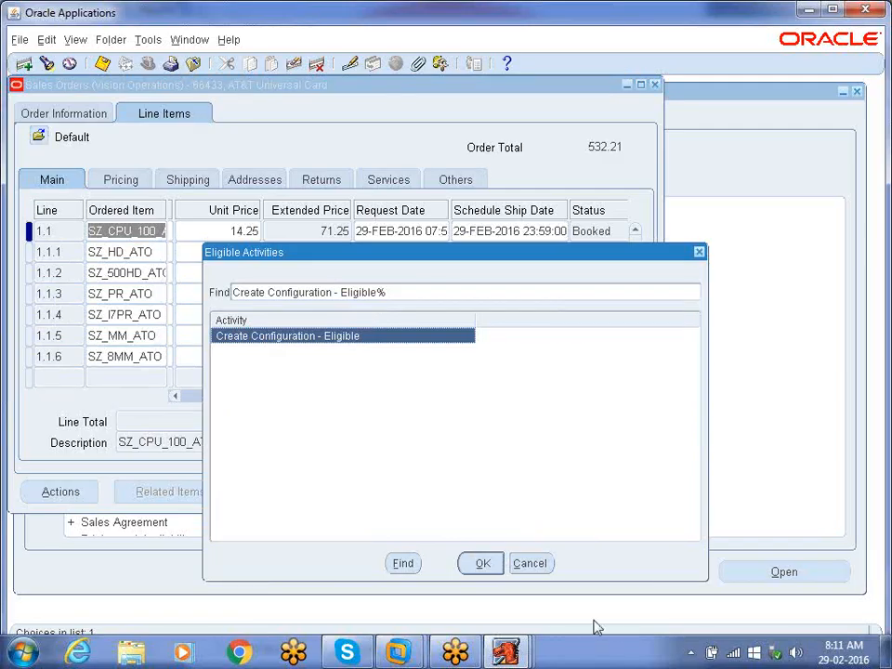
{"action": "left_click", "coordinate": [531, 564]}
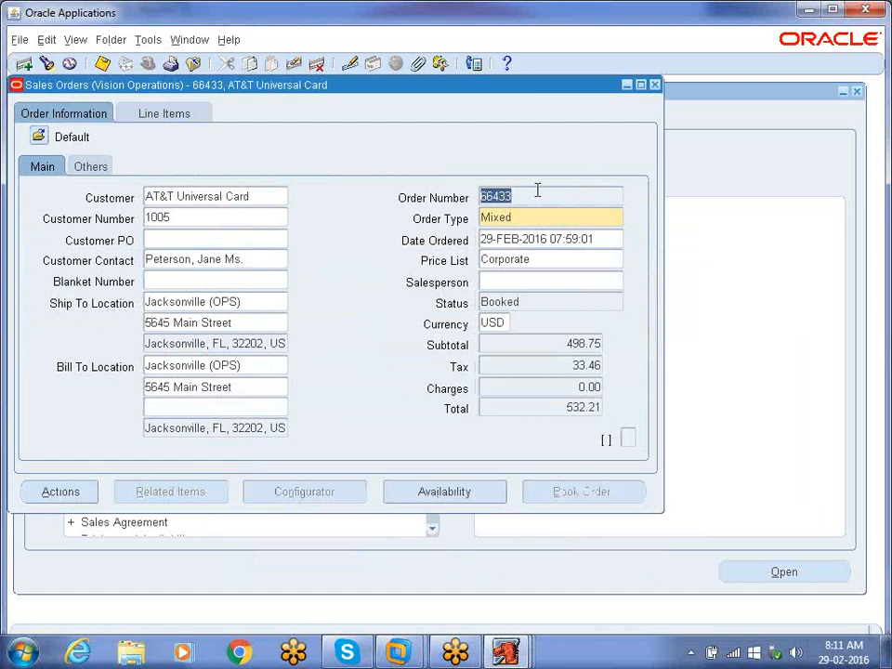
Step: Close the sales order, collapse the navigator tree, and switch to the System Administrator responsibility
{"action": "left_click", "coordinate": [656, 86]}
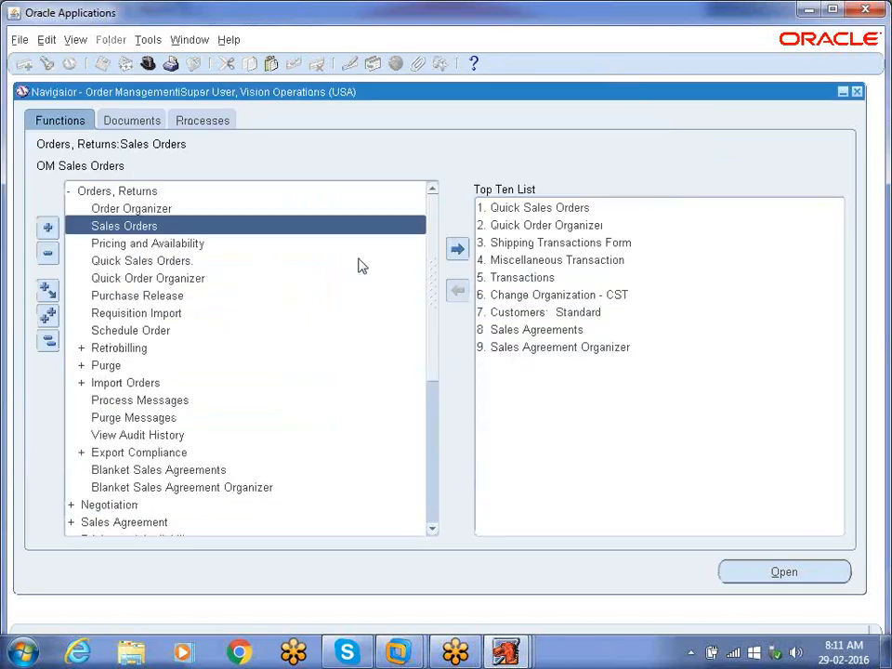
{"action": "left_click", "coordinate": [49, 340]}
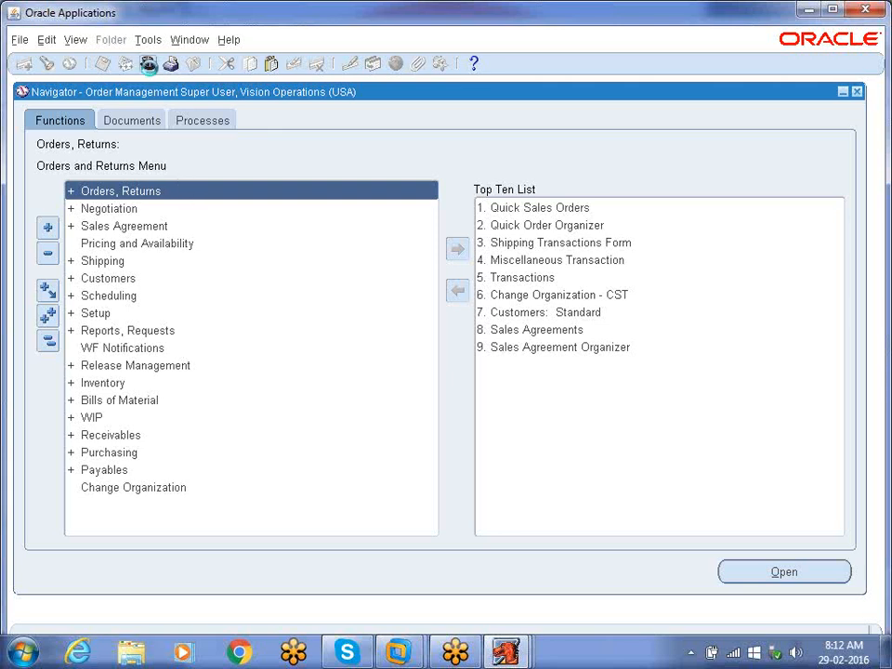
{"action": "left_click", "coordinate": [148, 63]}
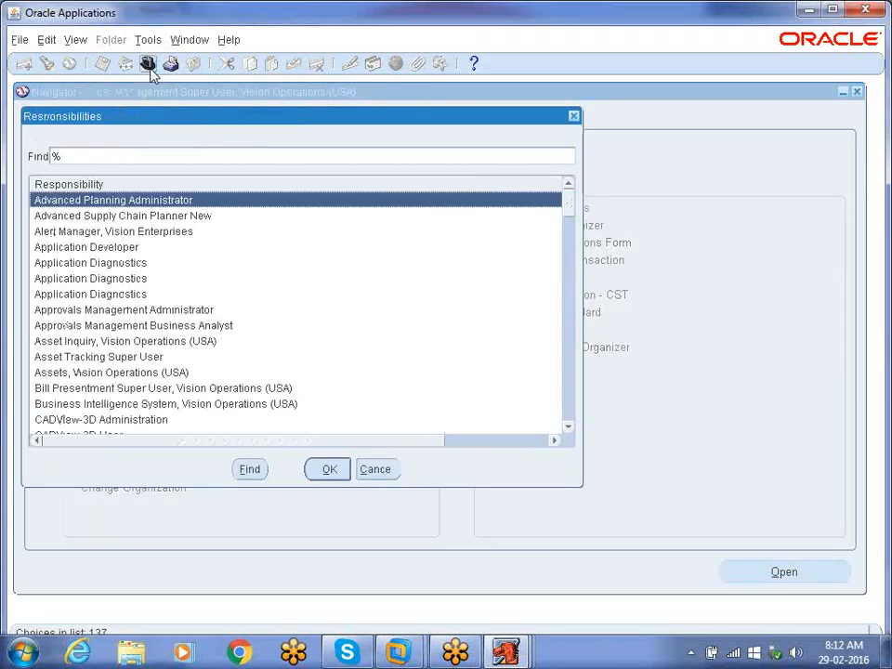
{"action": "type", "text": "s"}
{"action": "key", "text": "Down"}
{"action": "key", "text": "Down"}
{"action": "key", "text": "Down"}
{"action": "key", "text": "Down"}
{"action": "key", "text": "Down"}
{"action": "key", "text": "Down"}
{"action": "key", "text": "Down"}
{"action": "key", "text": "Down"}
{"action": "key", "text": "Down"}
{"action": "key", "text": "Down"}
{"action": "key", "text": "Down"}
{"action": "key", "text": "Down"}
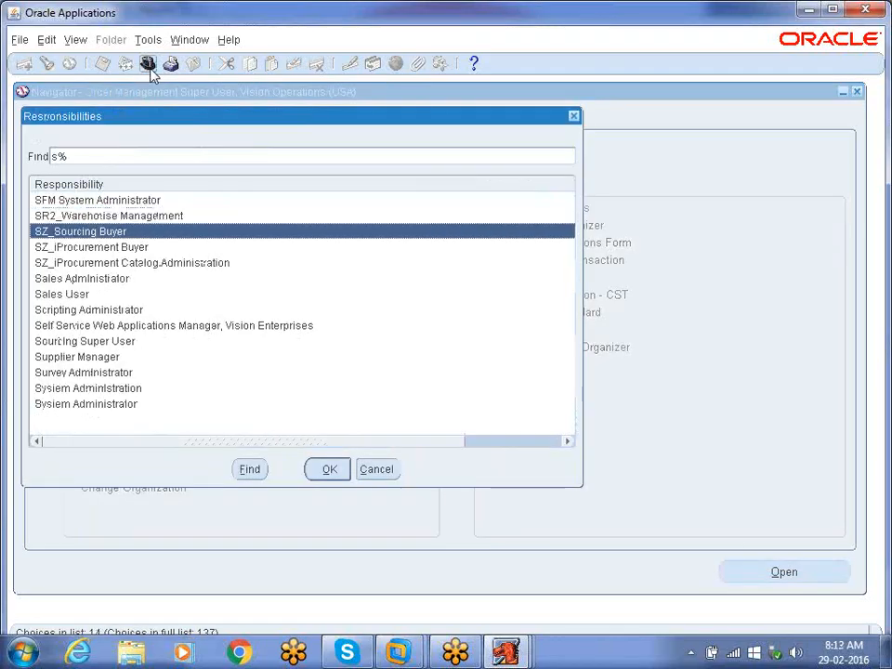
{"action": "key", "text": "Down"}
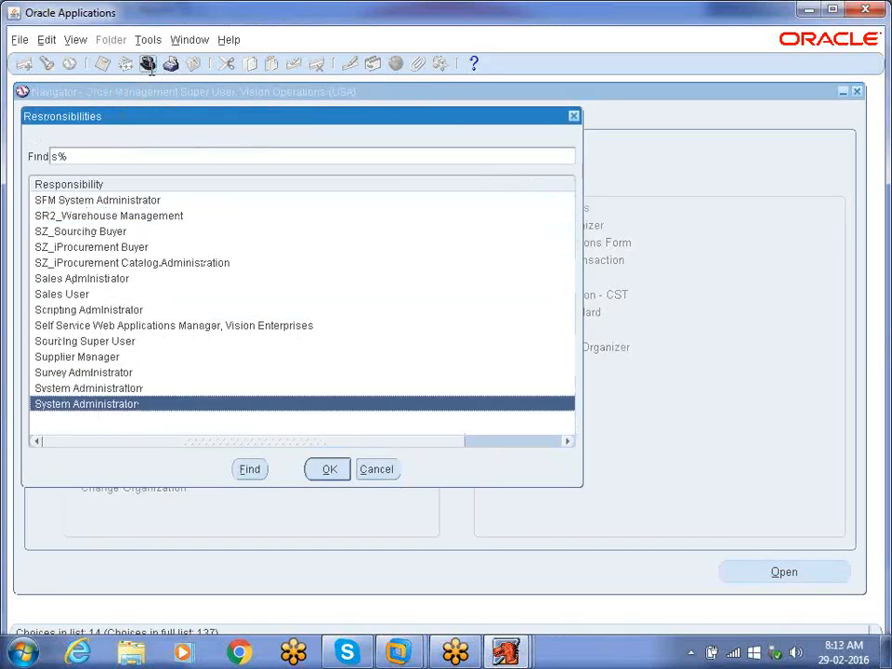
{"action": "left_click", "coordinate": [329, 469]}
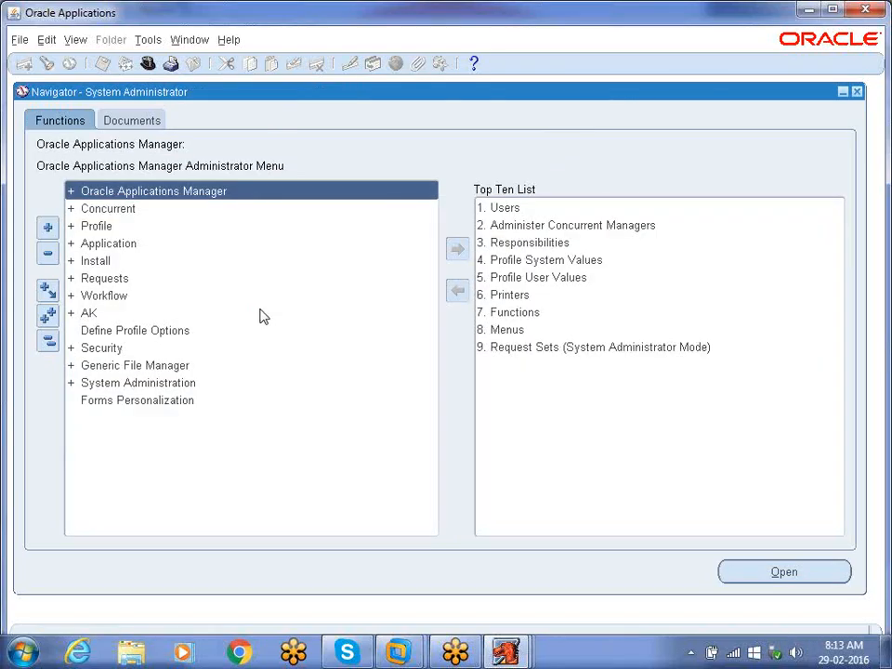
Step: Open the system profile options and find the profile matching MRP%Defa%Sour% at site level
{"action": "double_click", "coordinate": [94, 226]}
{"action": "left_click", "coordinate": [113, 244]}
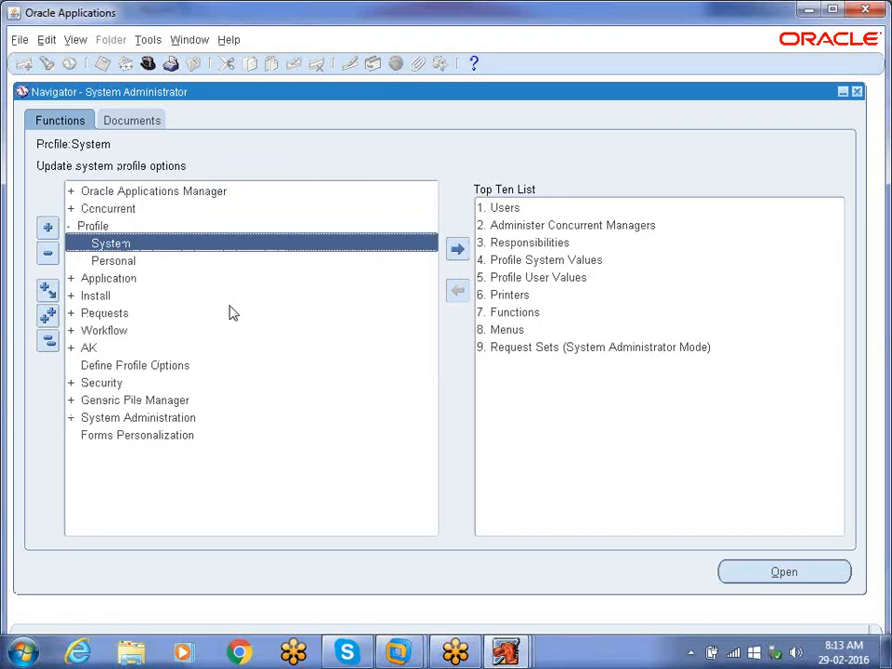
{"action": "double_click", "coordinate": [115, 243]}
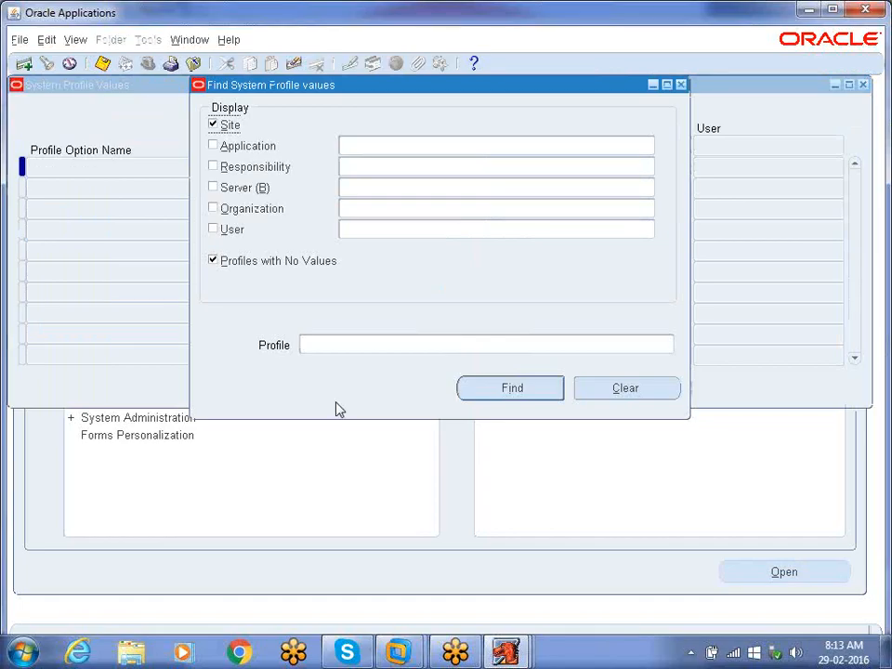
{"action": "left_click", "coordinate": [322, 342]}
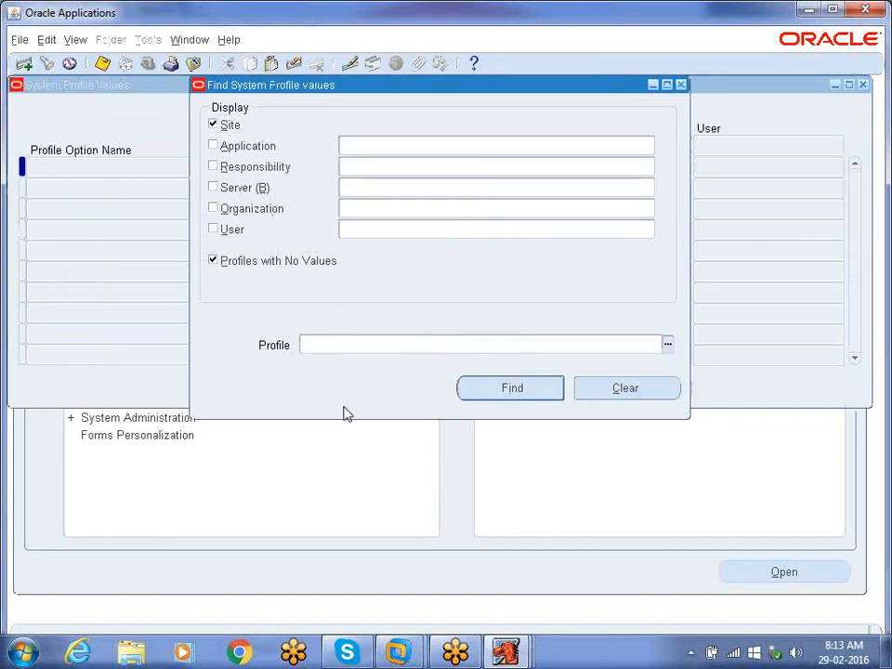
{"action": "type", "text": "MRP%Defa"}
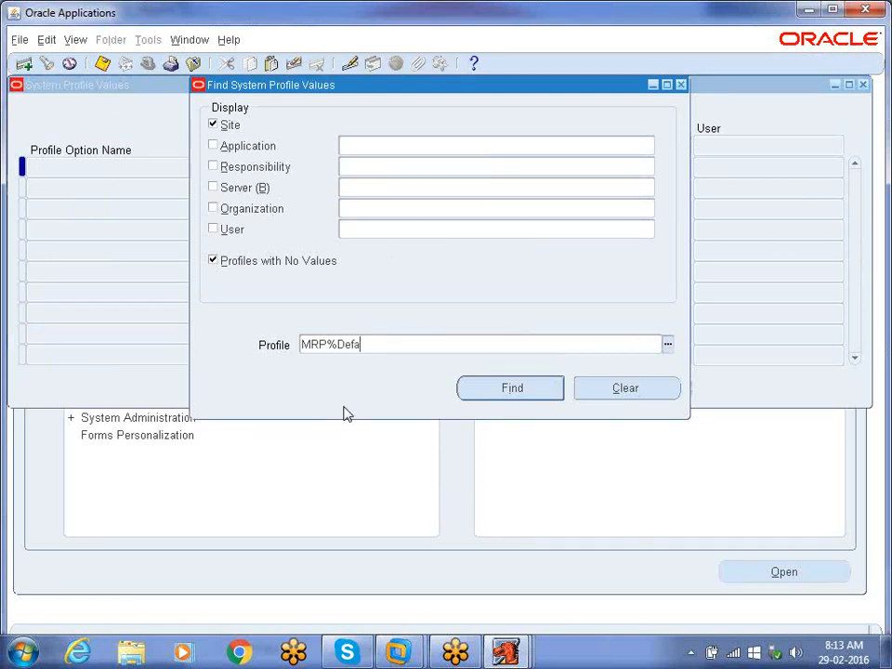
{"action": "type", "text": "%Sour%"}
{"action": "left_click", "coordinate": [520, 390]}
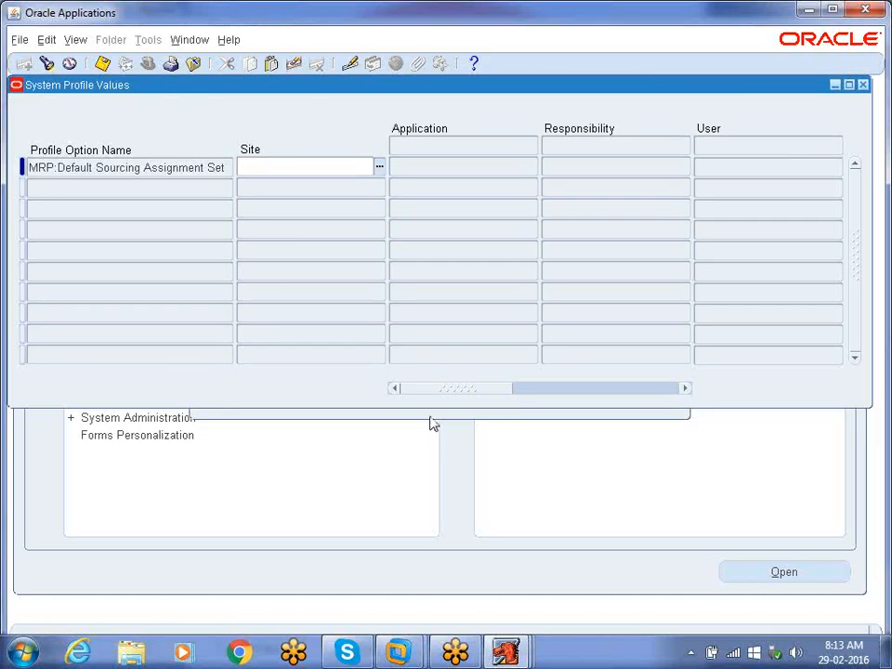
Step: Rerun the MRP%Defa%Sour% profile search and save MRP:Default Sourcing Assignment Set with a blank site value
{"action": "key", "text": "ctrl+f"}
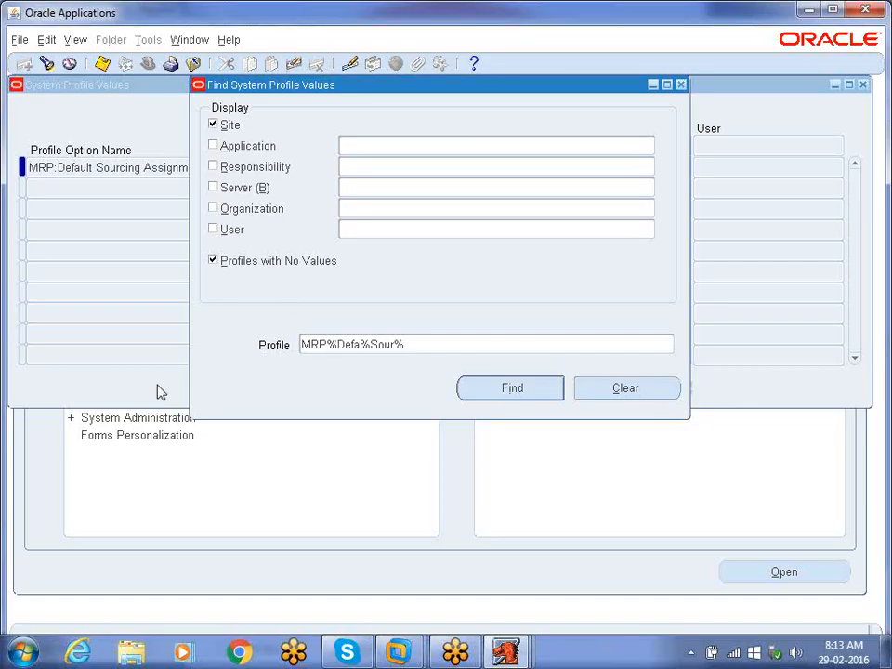
{"action": "key", "text": "Return"}
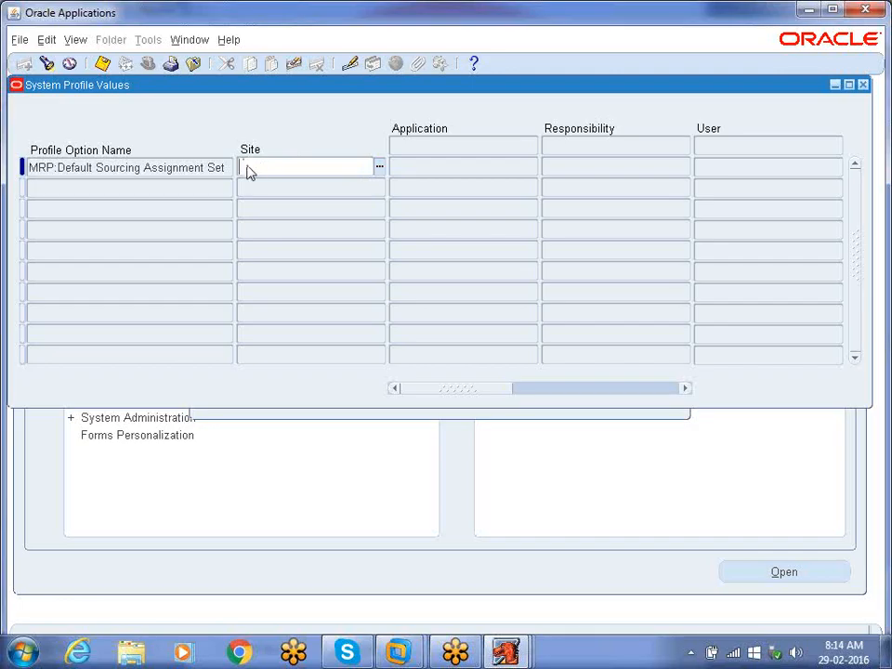
{"action": "left_click", "coordinate": [103, 64]}
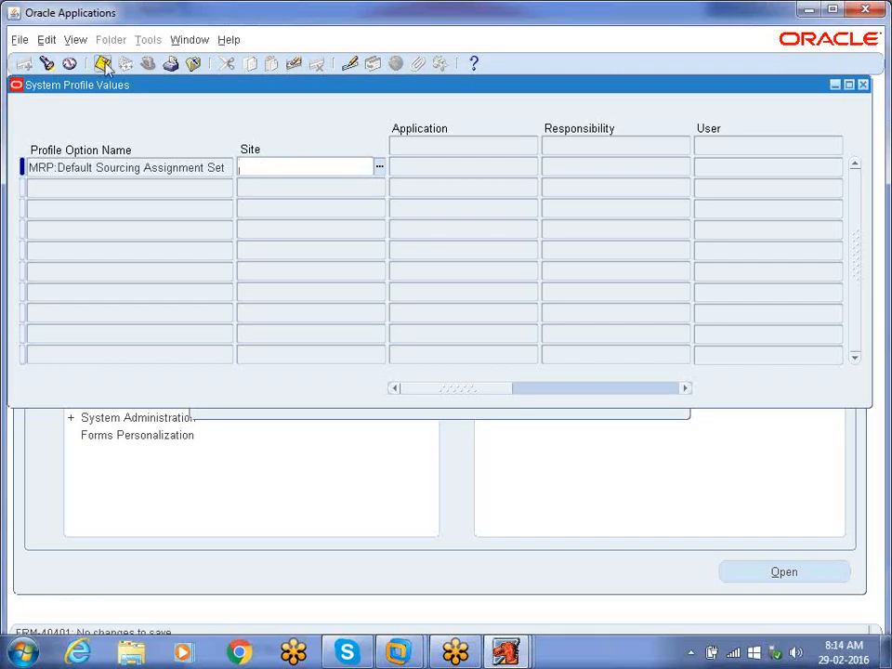
Step: Close the system profile values, collapse the navigator tree, and switch to the Order Management Super User, Vision Operations (USA) responsibility
{"action": "left_click", "coordinate": [862, 85]}
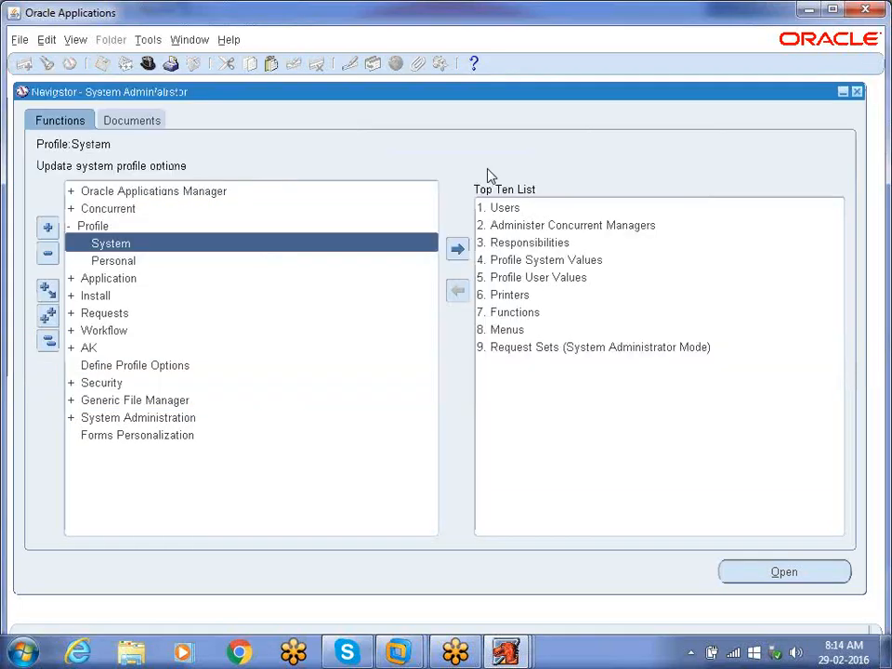
{"action": "left_click", "coordinate": [48, 341]}
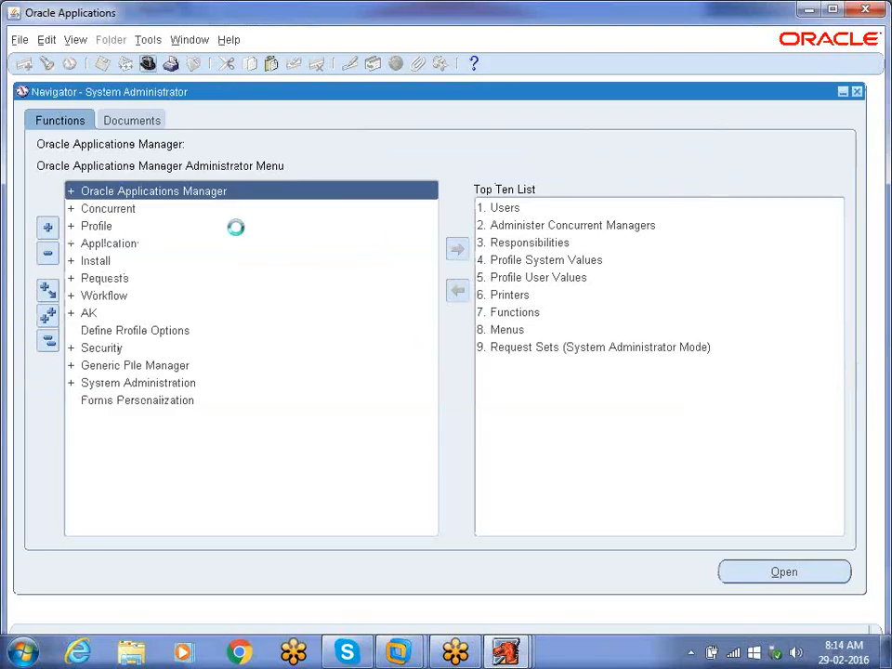
{"action": "type", "text": "o"}
{"action": "key", "text": "Down"}
{"action": "key", "text": "Down"}
{"action": "key", "text": "Down"}
{"action": "key", "text": "Down"}
{"action": "key", "text": "Down"}
{"action": "key", "text": "Down"}
{"action": "key", "text": "Down"}
{"action": "key", "text": "Down"}
{"action": "key", "text": "Down"}
{"action": "key", "text": "Return"}
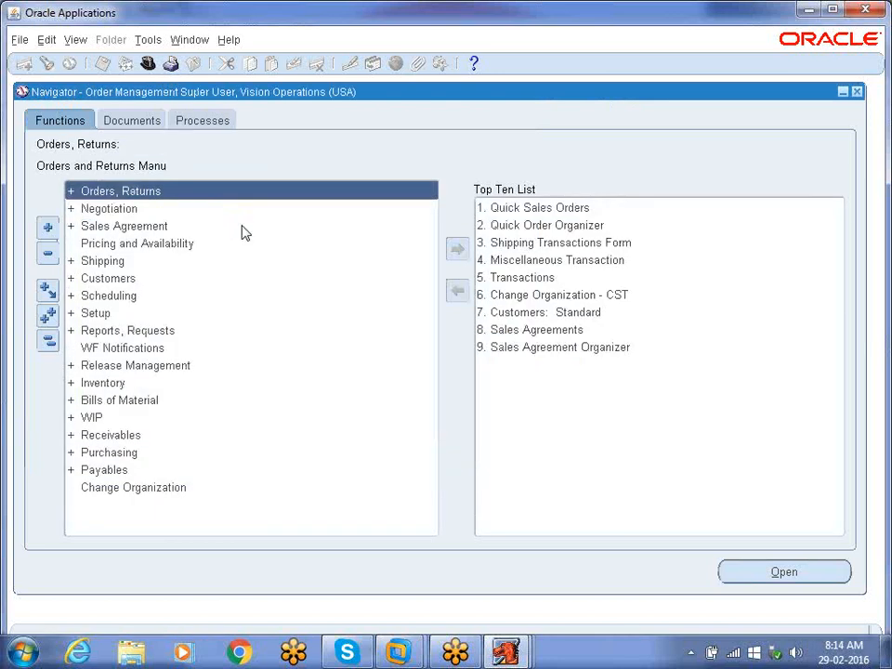
Step: Open Sales Orders, query the booked SZ_CPU_100_ATO order by its order number, and show its line items without the Availability window
{"action": "double_click", "coordinate": [175, 192]}
{"action": "double_click", "coordinate": [160, 227]}
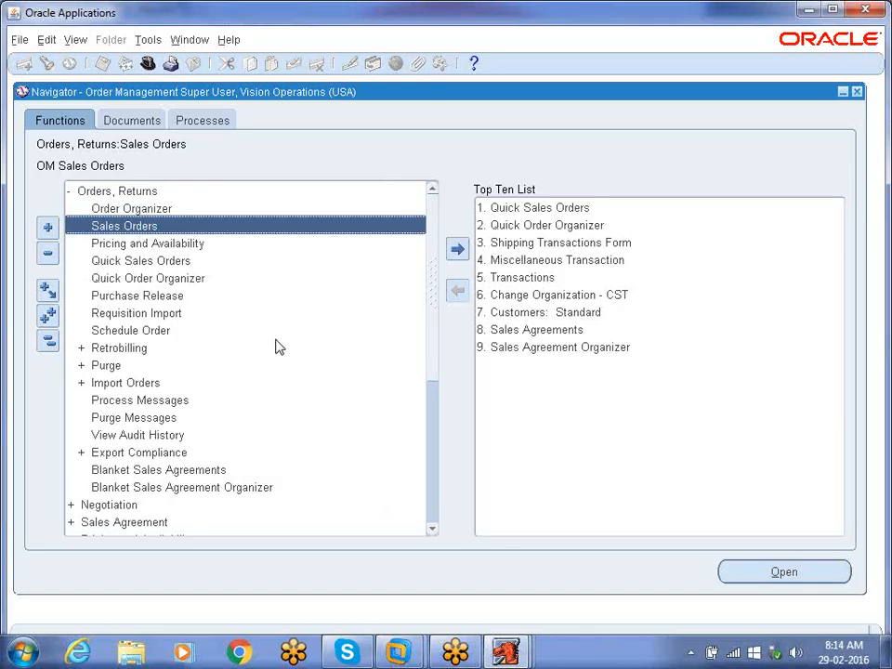
{"action": "type", "text": "66433"}
{"action": "key", "text": "ctrl+F11"}
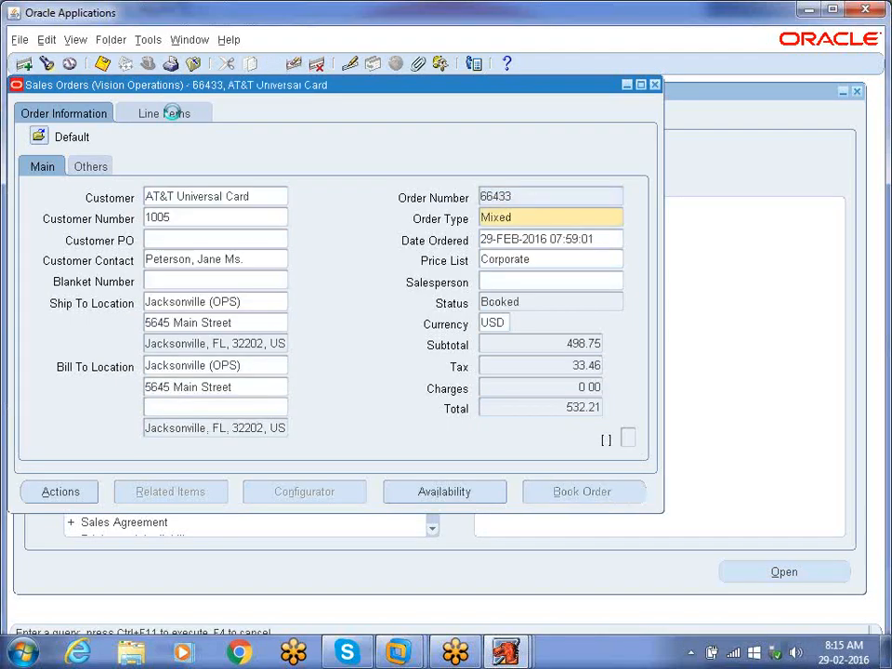
{"action": "left_click", "coordinate": [173, 113]}
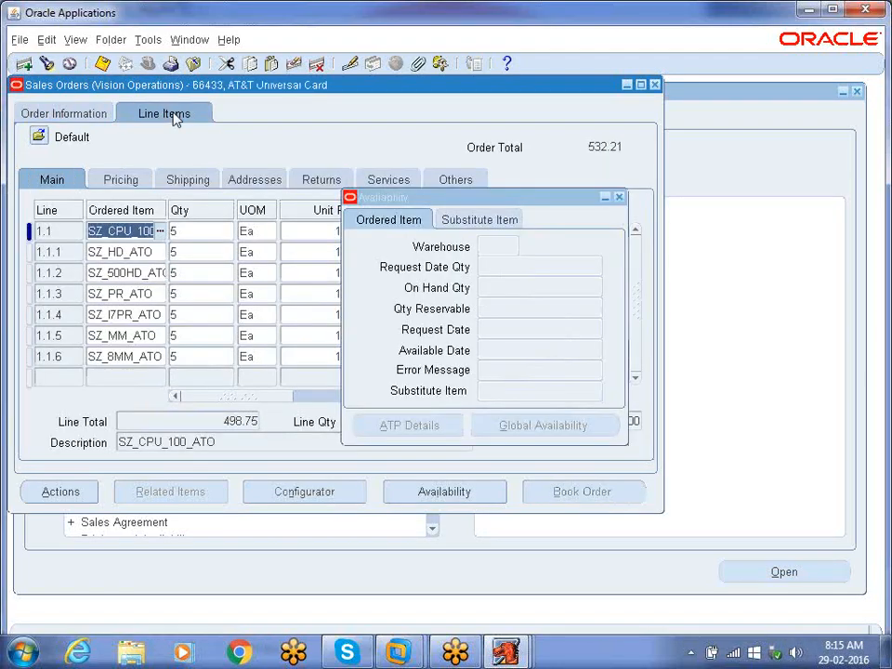
{"action": "left_click", "coordinate": [619, 197]}
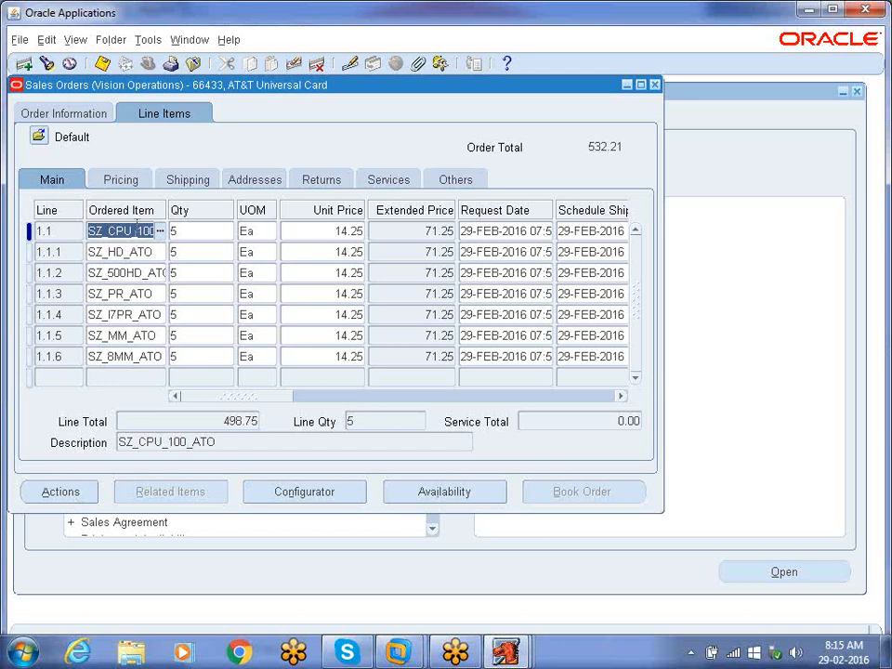
Step: Progress the SZ_CPU_100_ATO model line by running the Create Configuration - Eligible activity
{"action": "left_click", "coordinate": [75, 493]}
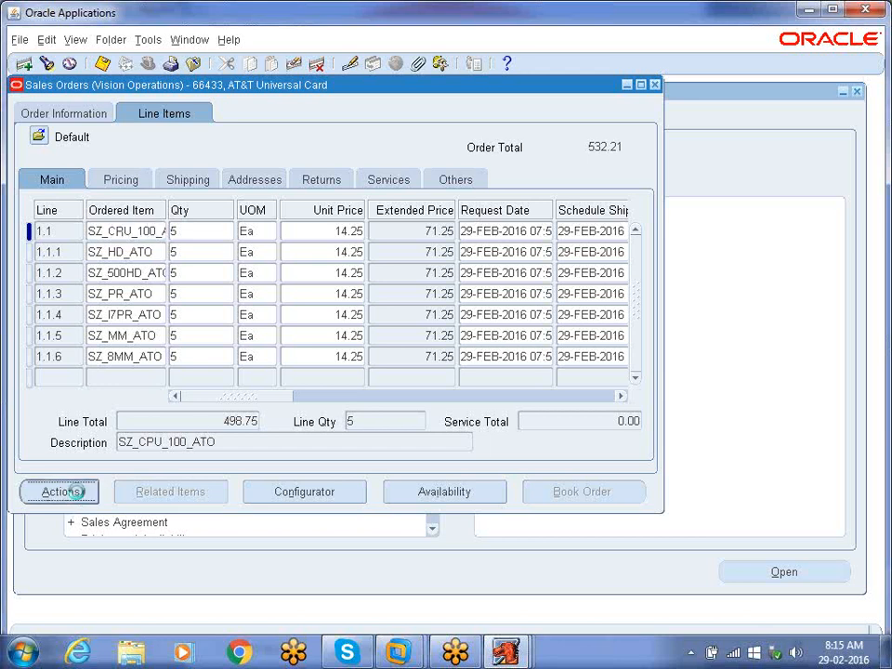
{"action": "type", "text": "p%"}
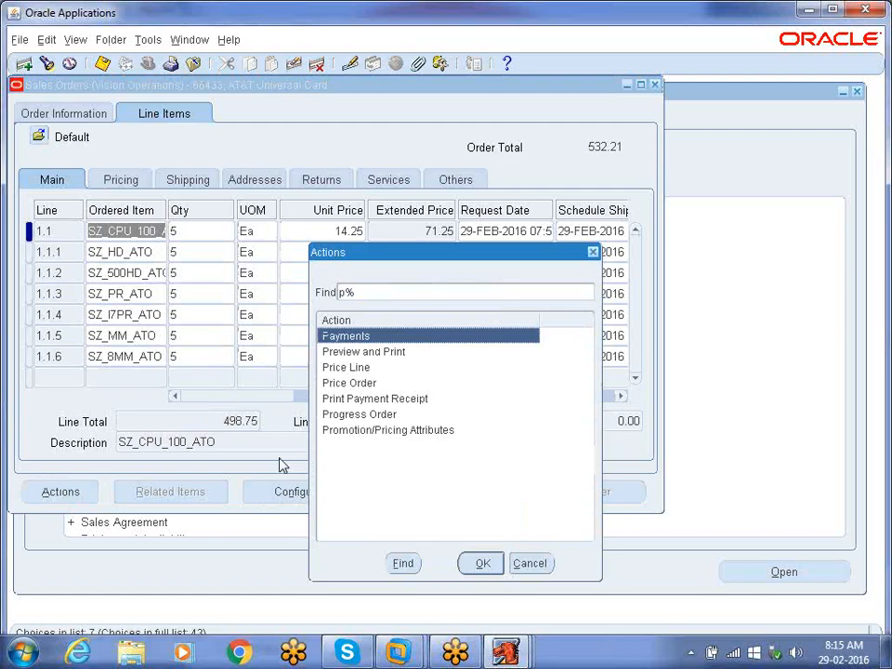
{"action": "left_click", "coordinate": [449, 414]}
{"action": "left_click", "coordinate": [475, 565]}
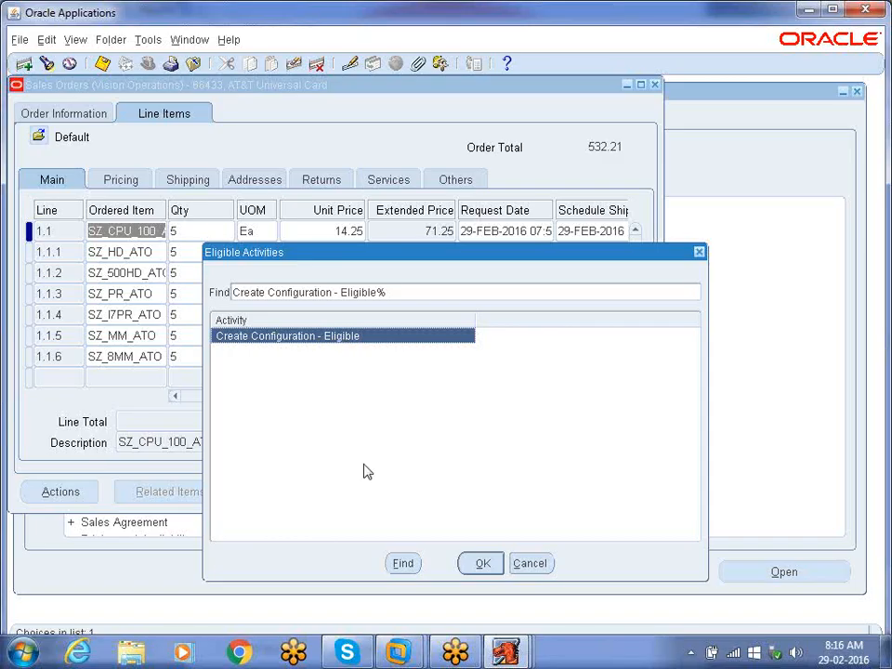
{"action": "left_click", "coordinate": [479, 569]}
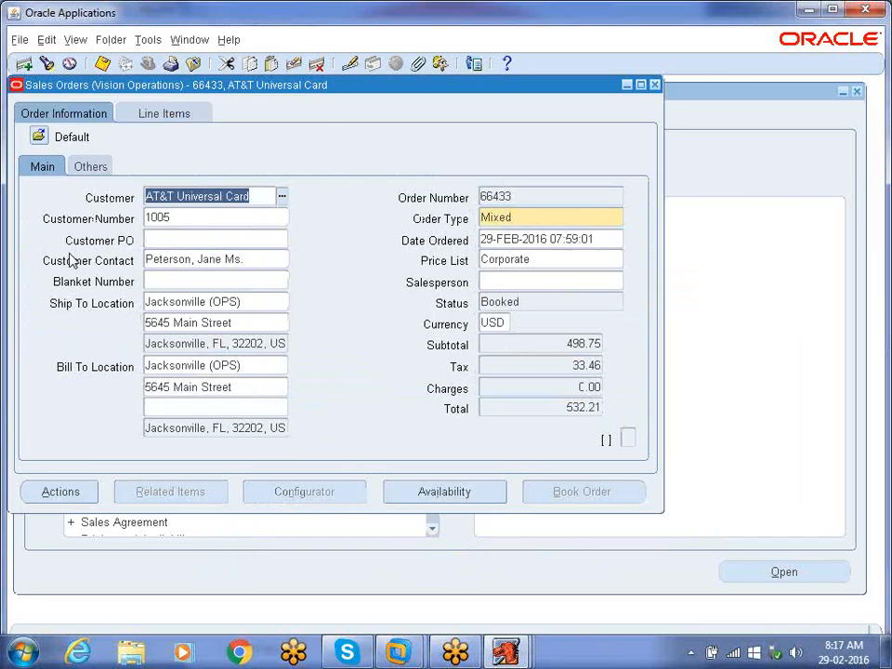
Step: Return to the order's line items and examine the full configured item name on line 1.1..0
{"action": "left_click", "coordinate": [177, 116]}
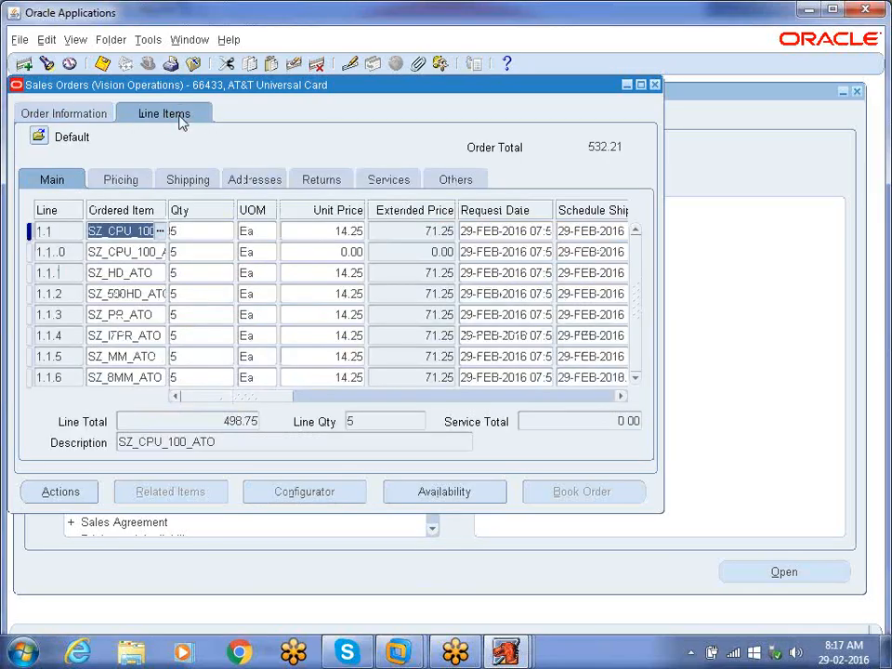
{"action": "left_click", "coordinate": [136, 252]}
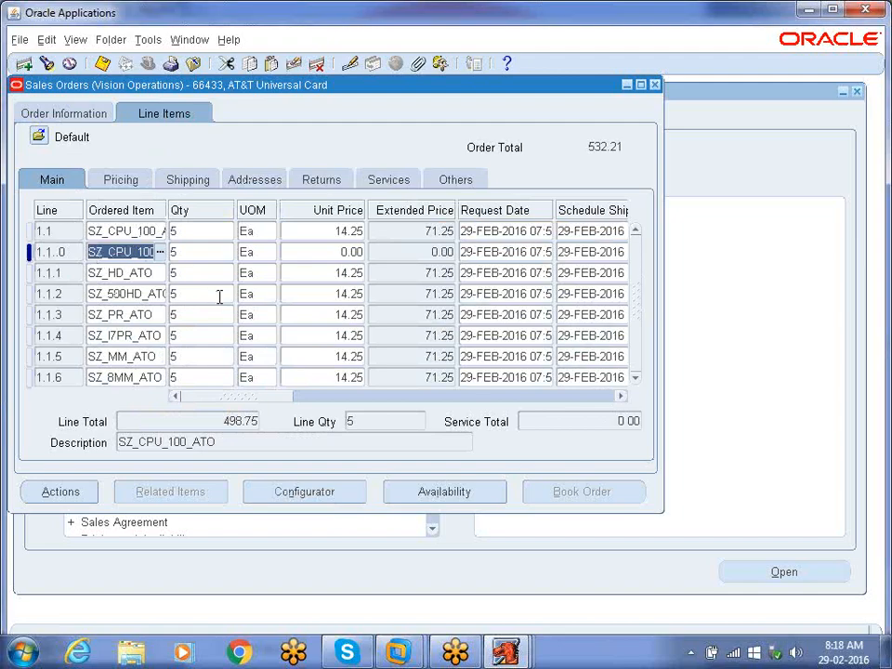
{"action": "type", "text": "ATO*230955"}
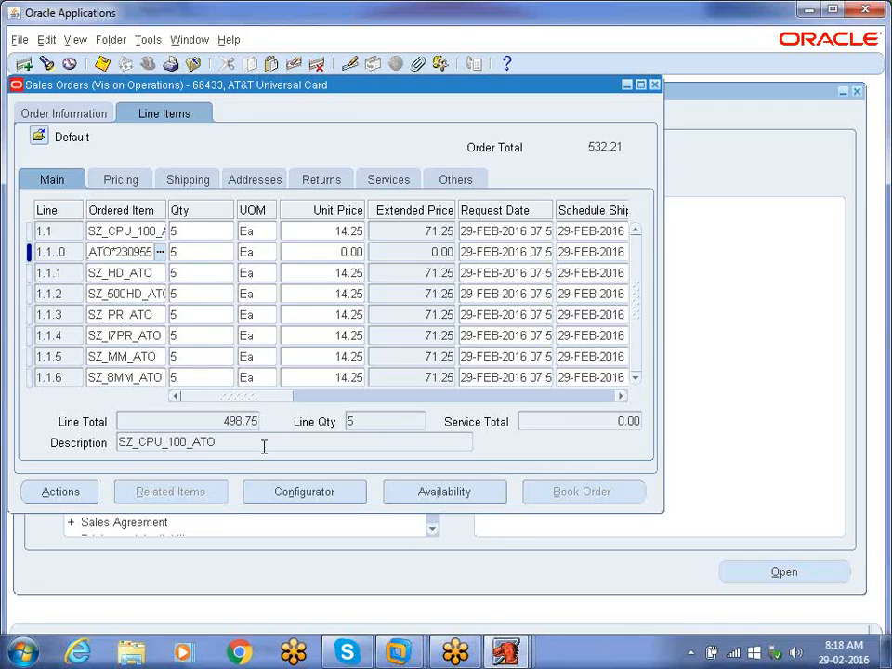
{"action": "key", "text": "Left"}
{"action": "key", "text": "Left"}
{"action": "key", "text": "Left"}
{"action": "key", "text": "Left"}
{"action": "key", "text": "Left"}
{"action": "key", "text": "Left"}
{"action": "key", "text": "Left"}
{"action": "key", "text": "Left"}
{"action": "key", "text": "Left"}
{"action": "key", "text": "Left"}
{"action": "key", "text": "Left"}
{"action": "key", "text": "Left"}
Step: Examine the full status text of configured item line 1.1..0
{"action": "left_click", "coordinate": [621, 397]}
{"action": "left_click", "coordinate": [621, 397]}
{"action": "left_click", "coordinate": [621, 397]}
{"action": "left_click", "coordinate": [622, 397]}
{"action": "left_click", "coordinate": [553, 251]}
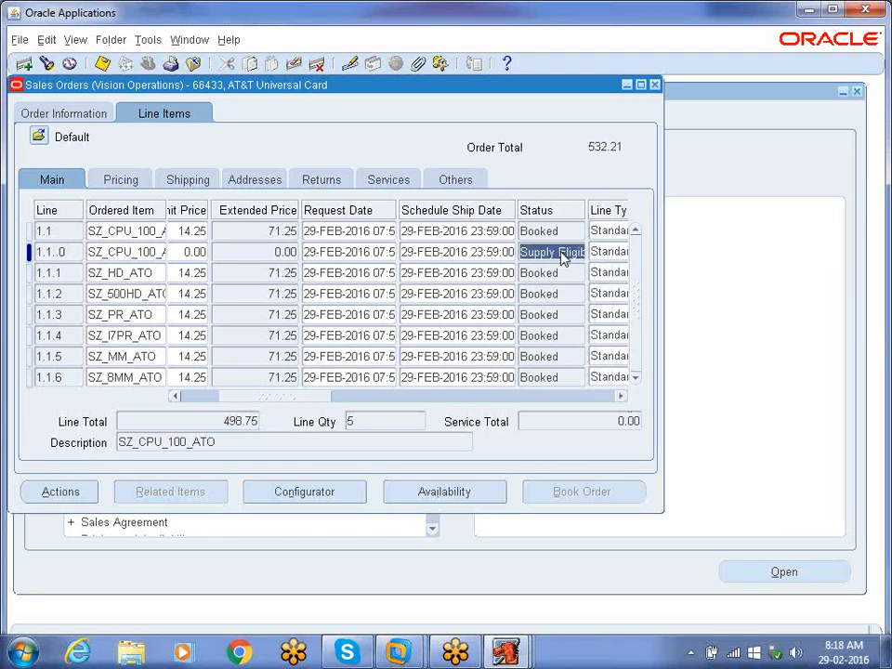
{"action": "key", "text": "End"}
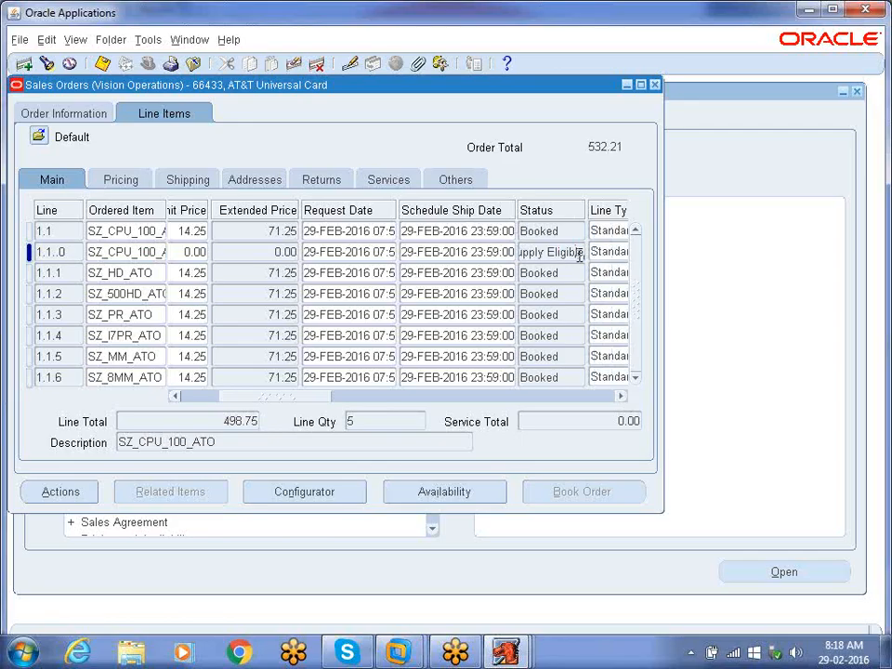
{"action": "key", "text": "Home"}
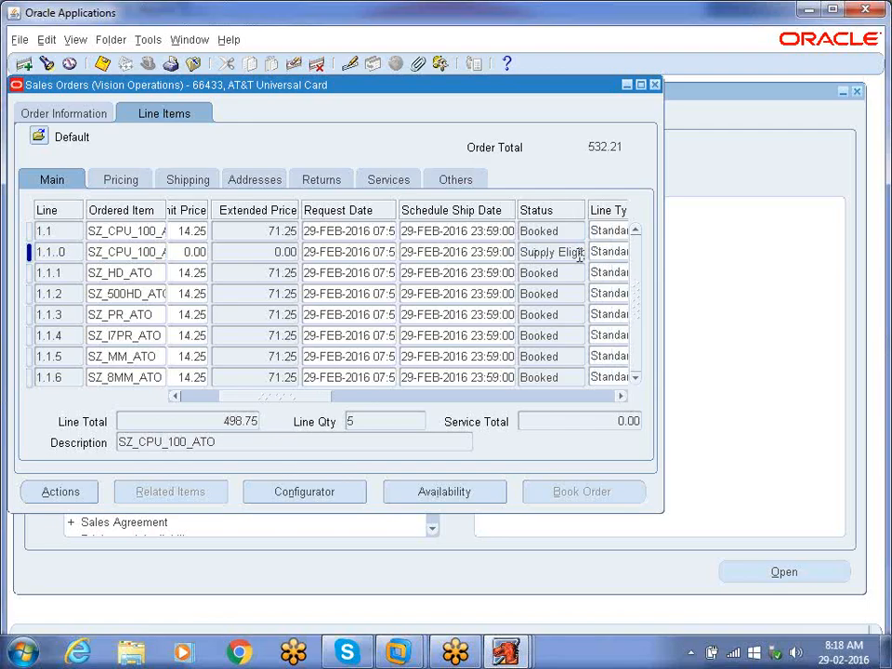
{"action": "key", "text": "End"}
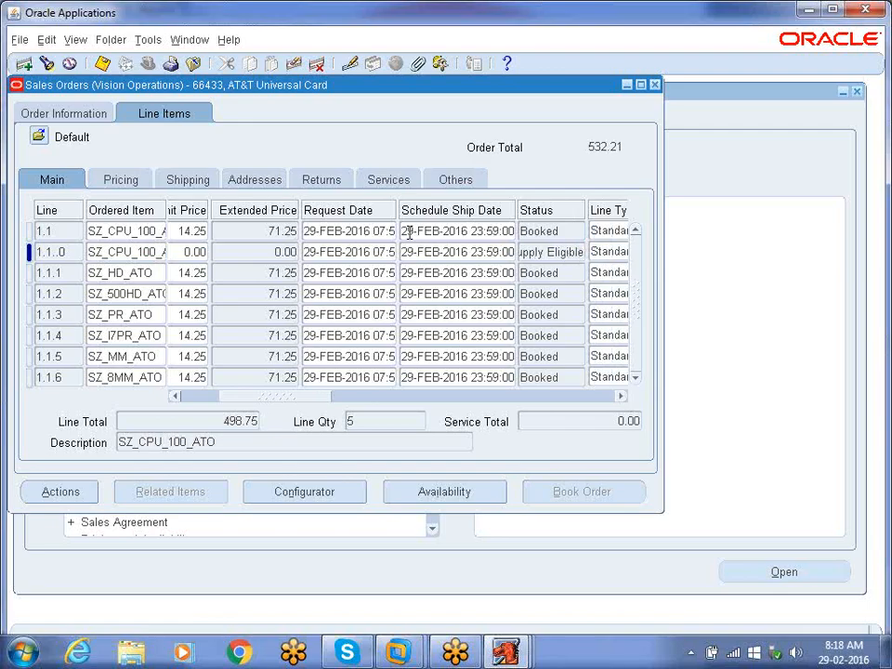
Step: Select the configured item on line 1.1..0, switch to Notepad to note the sales order number, and minimize the note
{"action": "left_click", "coordinate": [120, 252]}
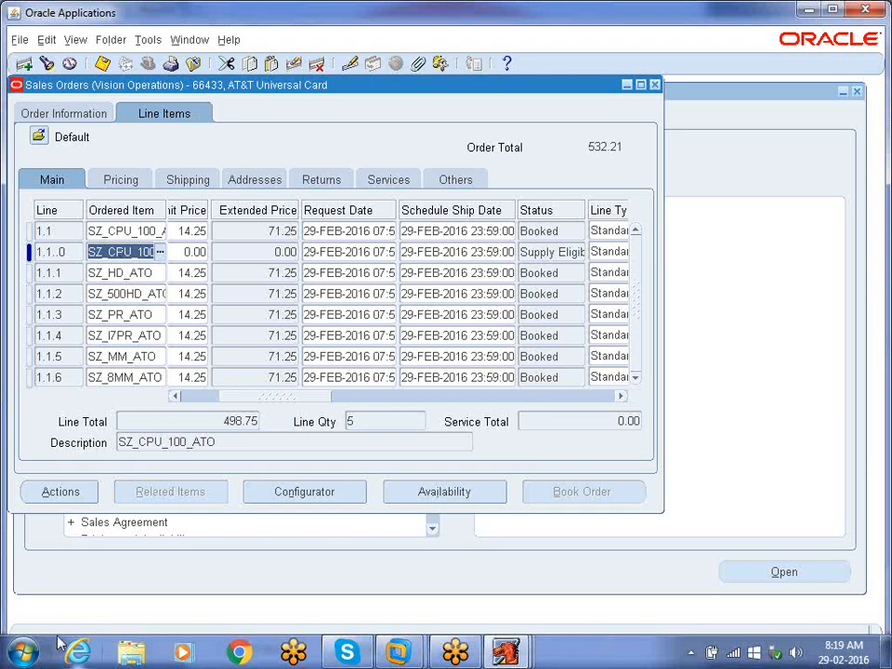
{"action": "left_click", "coordinate": [21, 650]}
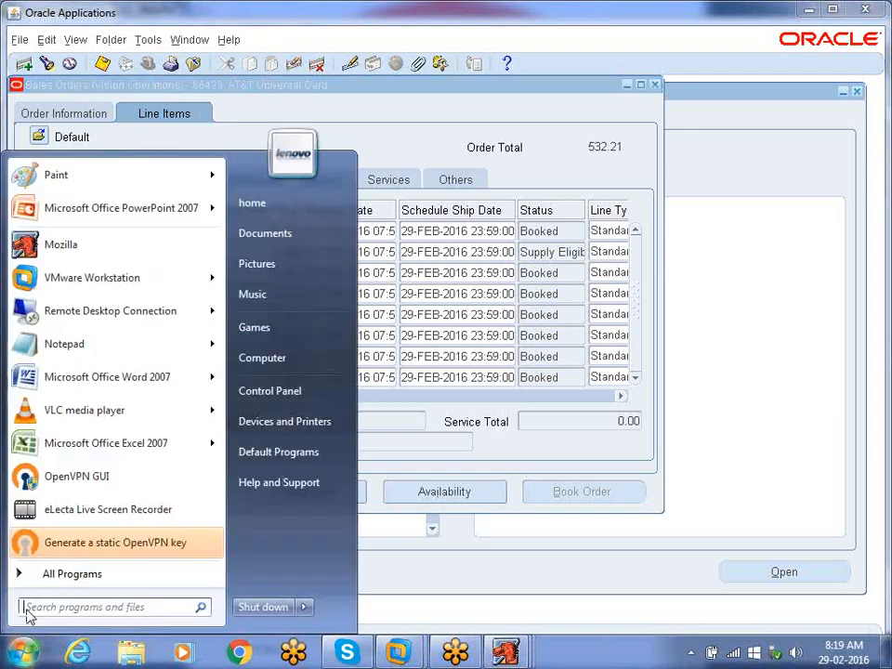
{"action": "left_click", "coordinate": [69, 348]}
{"action": "type", "text": "66433"}
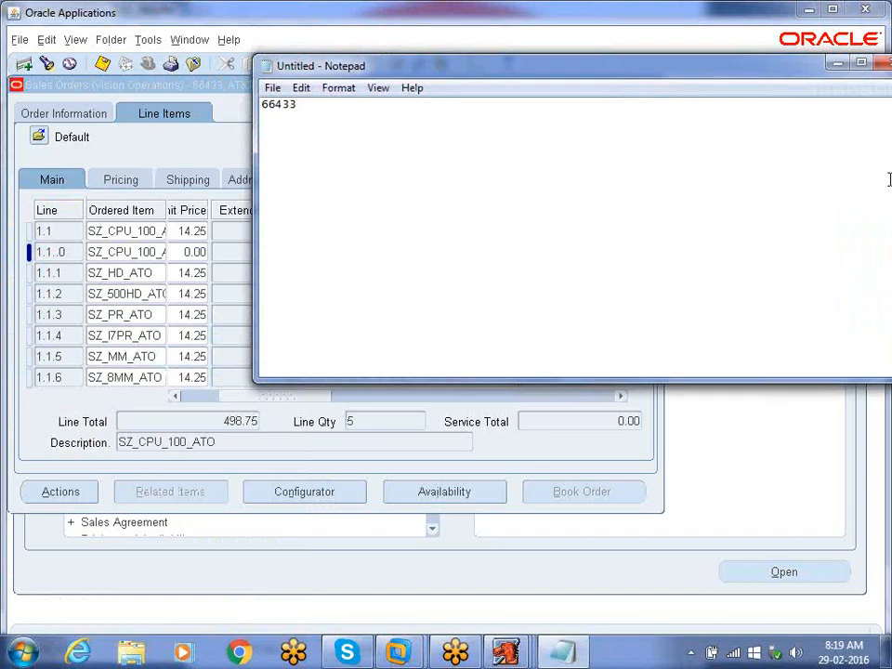
{"action": "left_click", "coordinate": [836, 63]}
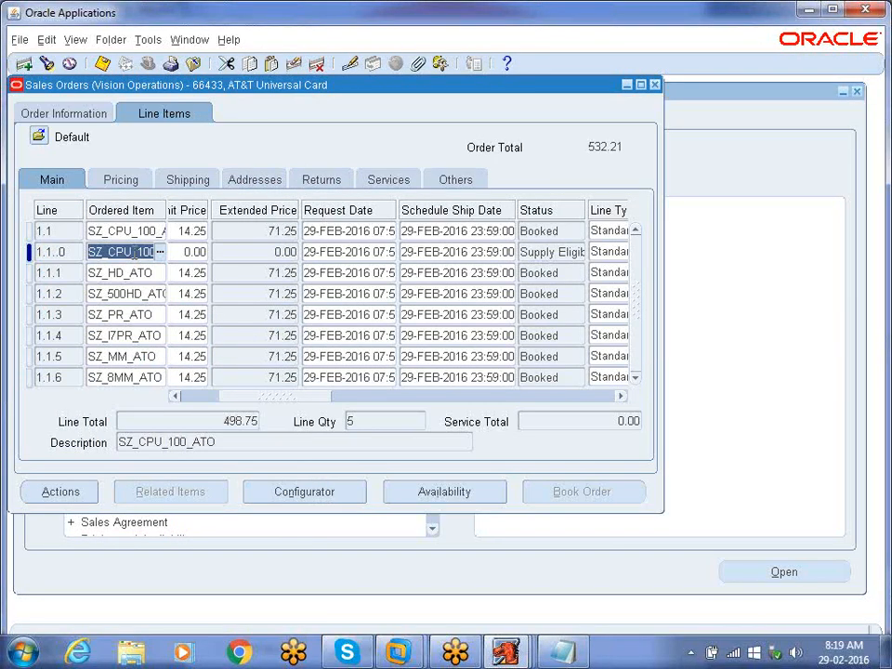
Step: Recheck the status of line 1.1..0 and close the sales order
{"action": "left_click", "coordinate": [551, 251]}
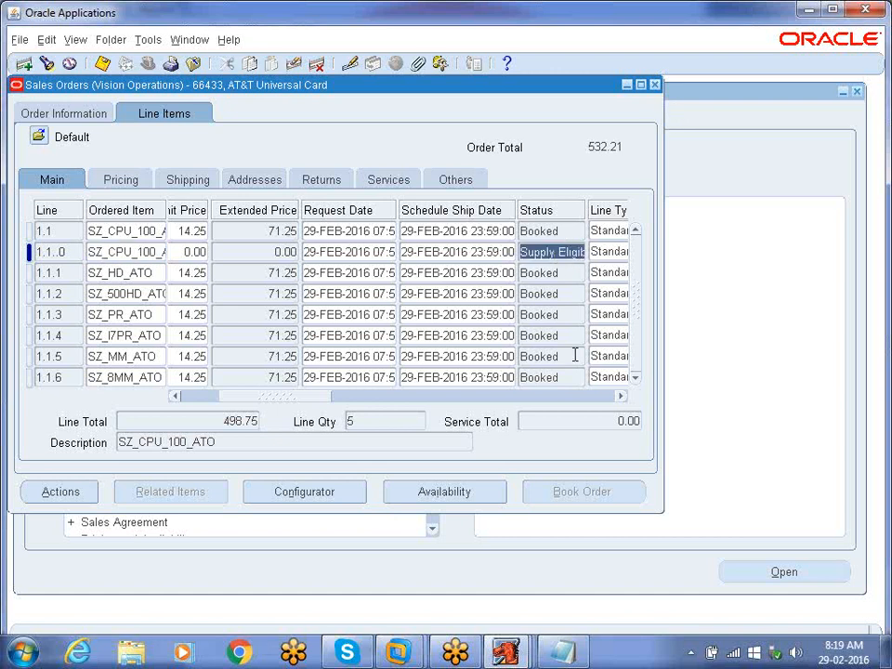
{"action": "key", "text": "End"}
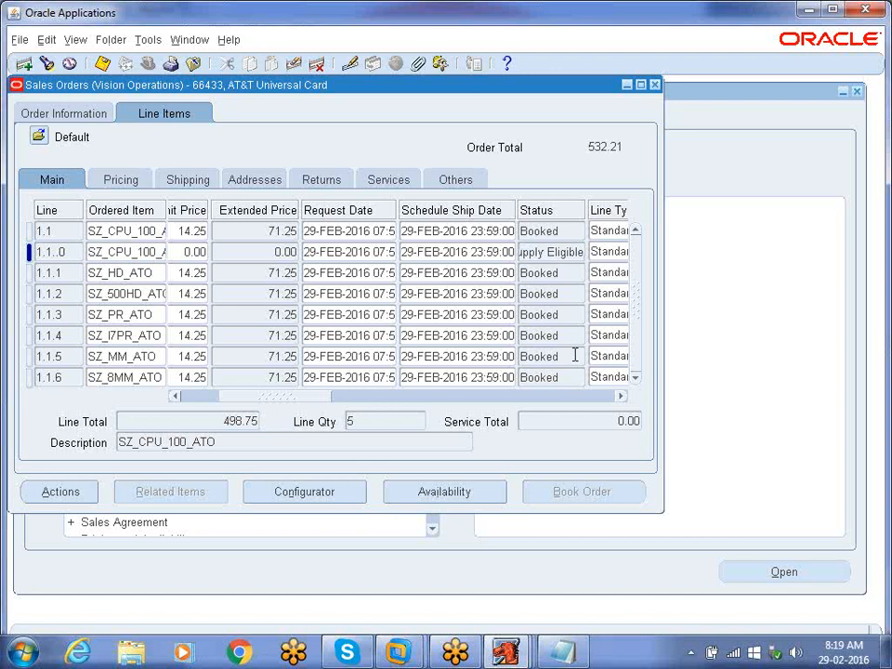
{"action": "left_click", "coordinate": [654, 85]}
Step: Collapse the navigator tree and open Inventory Master Items for the M1 Seattle Manufacturing organization
{"action": "left_click", "coordinate": [48, 342]}
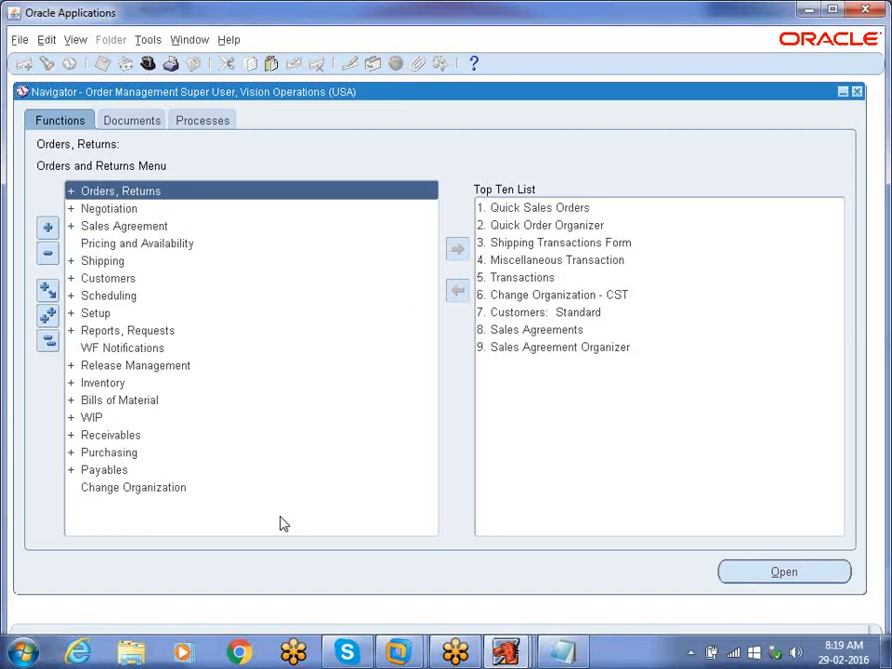
{"action": "left_click", "coordinate": [124, 382]}
{"action": "double_click", "coordinate": [126, 454]}
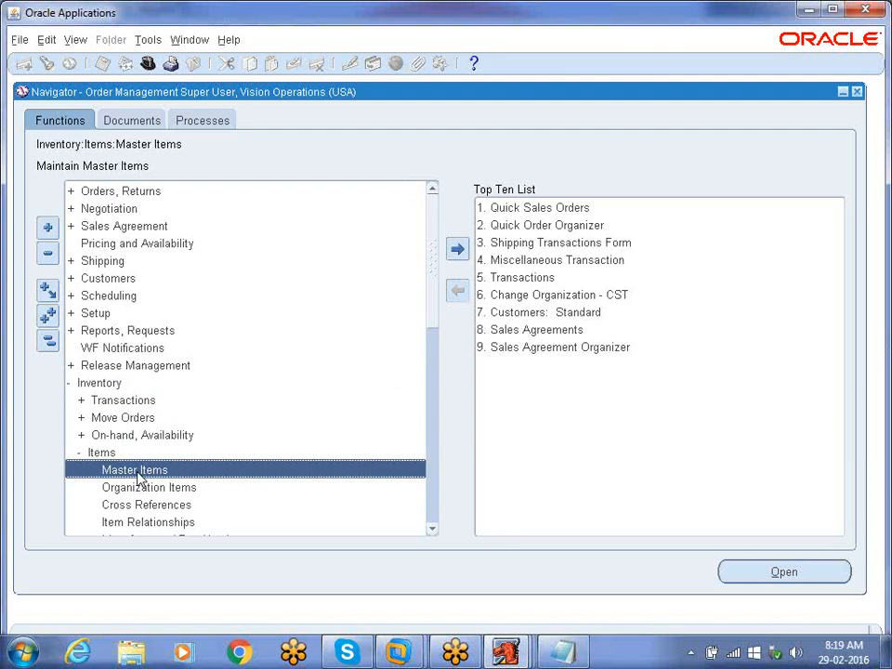
{"action": "double_click", "coordinate": [137, 473]}
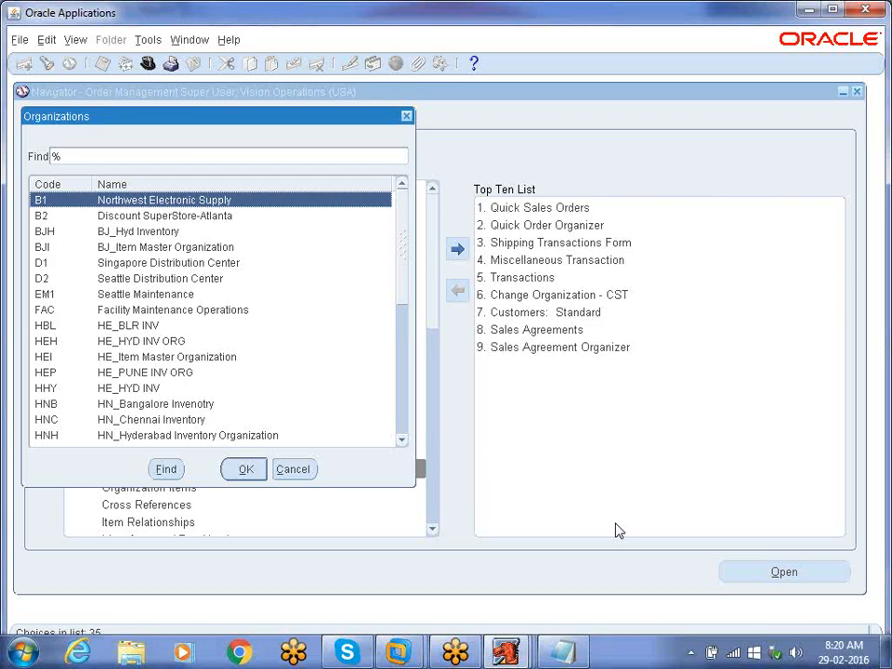
{"action": "type", "text": "m"}
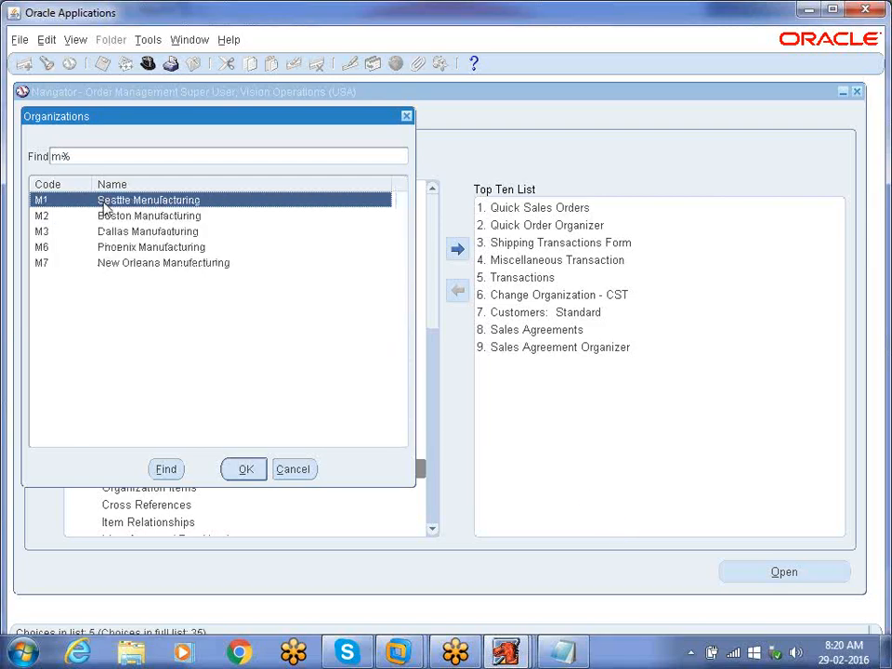
{"action": "left_click", "coordinate": [256, 472]}
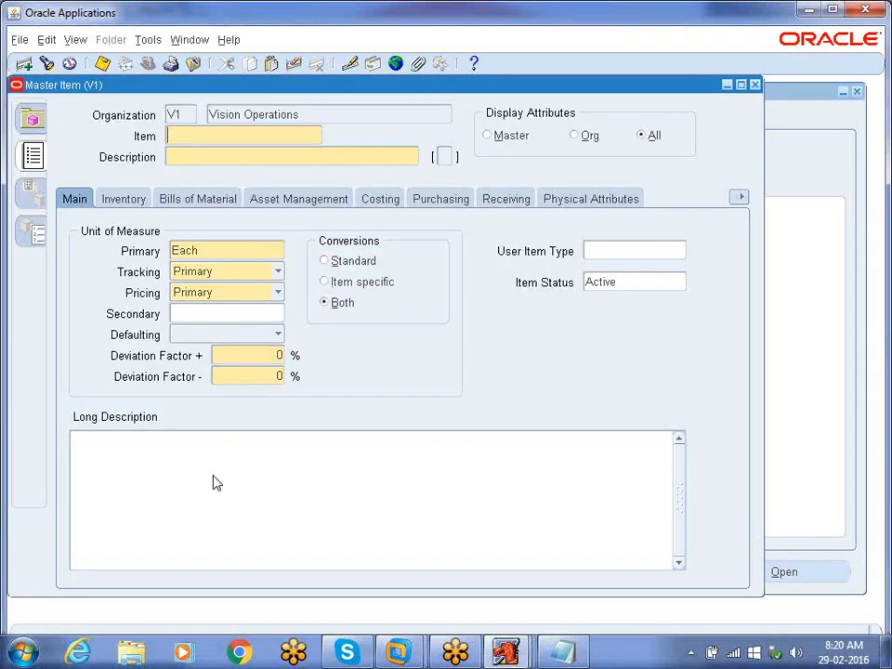
Step: Look up the organization assignments of item SZ_CPU_100_ATO*230955 in the item master, and close the form back to a collapsed navigator
{"action": "key", "text": "F11"}
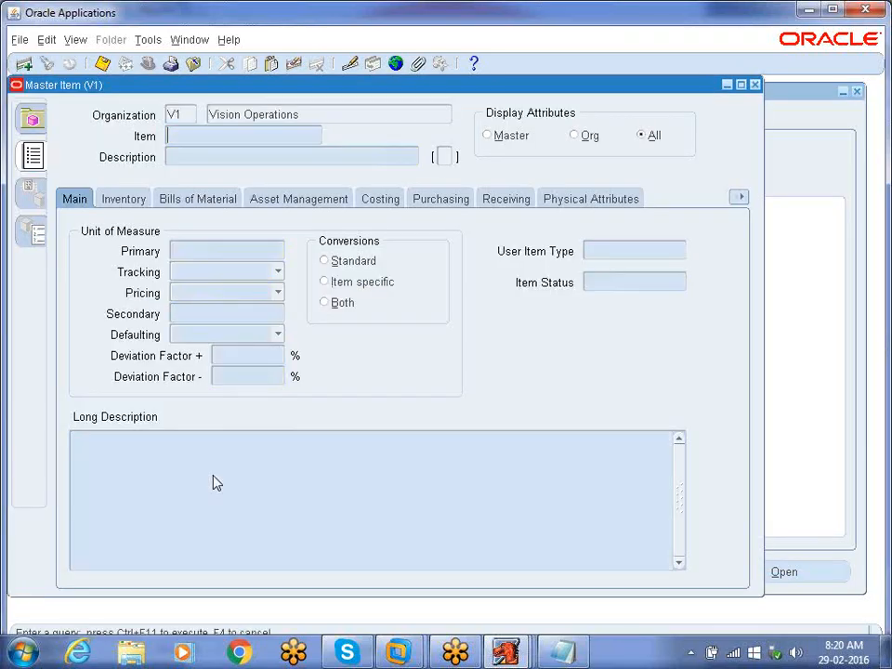
{"action": "type", "text": "SZ_CPU_100_ATO*230955"}
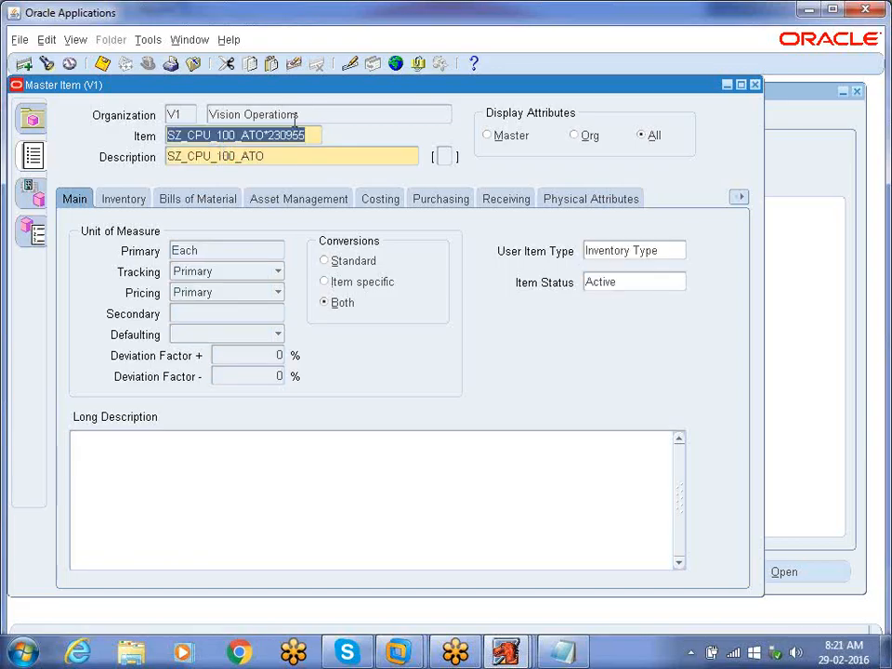
{"action": "left_click", "coordinate": [154, 42]}
{"action": "left_click", "coordinate": [219, 235]}
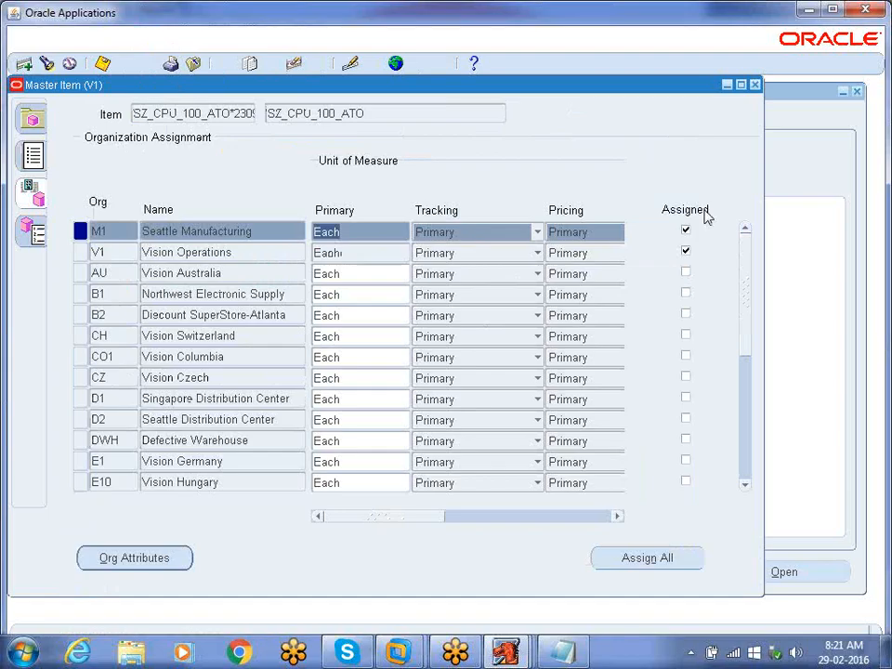
{"action": "left_click", "coordinate": [119, 231]}
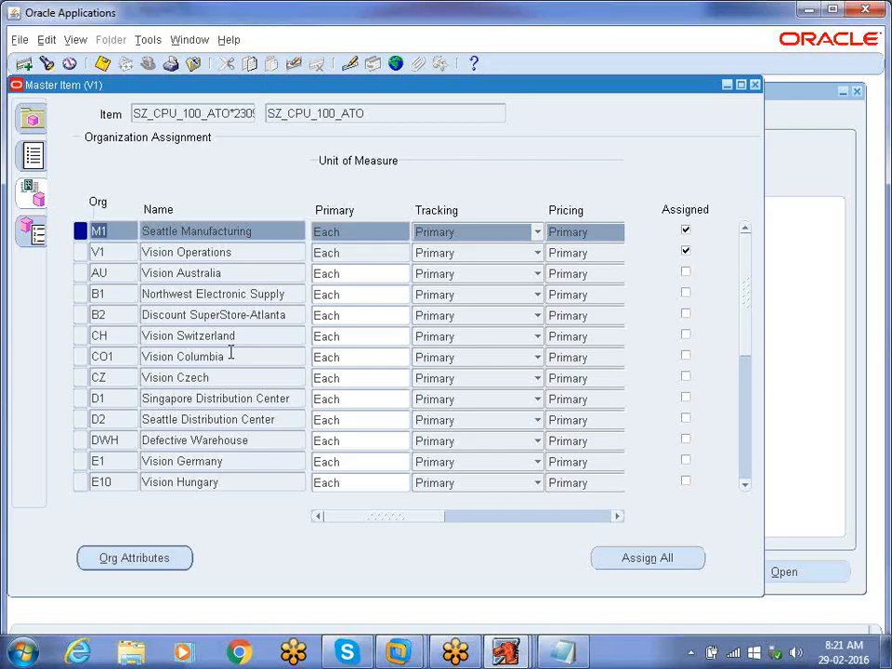
{"action": "left_click", "coordinate": [754, 85]}
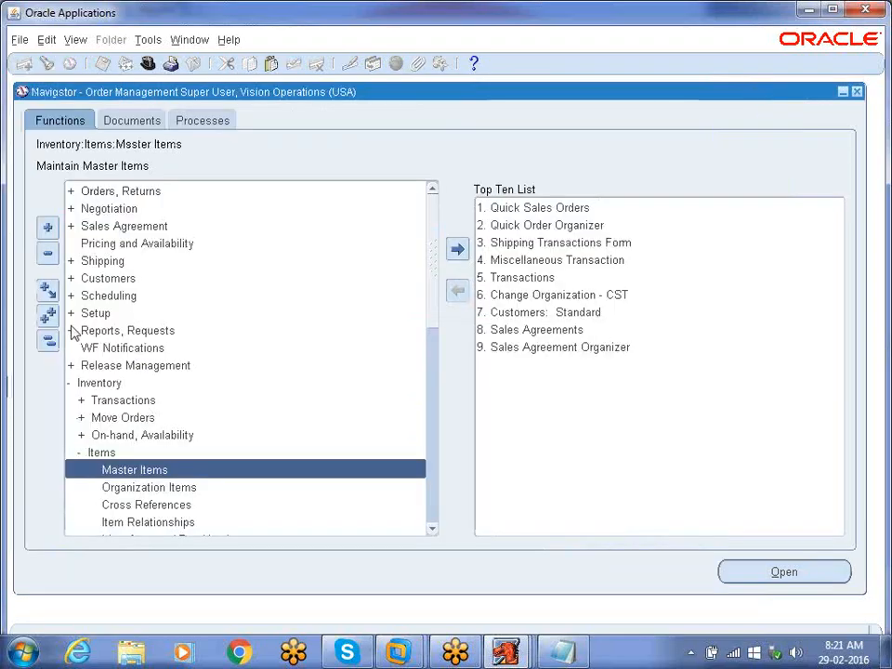
{"action": "left_click", "coordinate": [47, 342]}
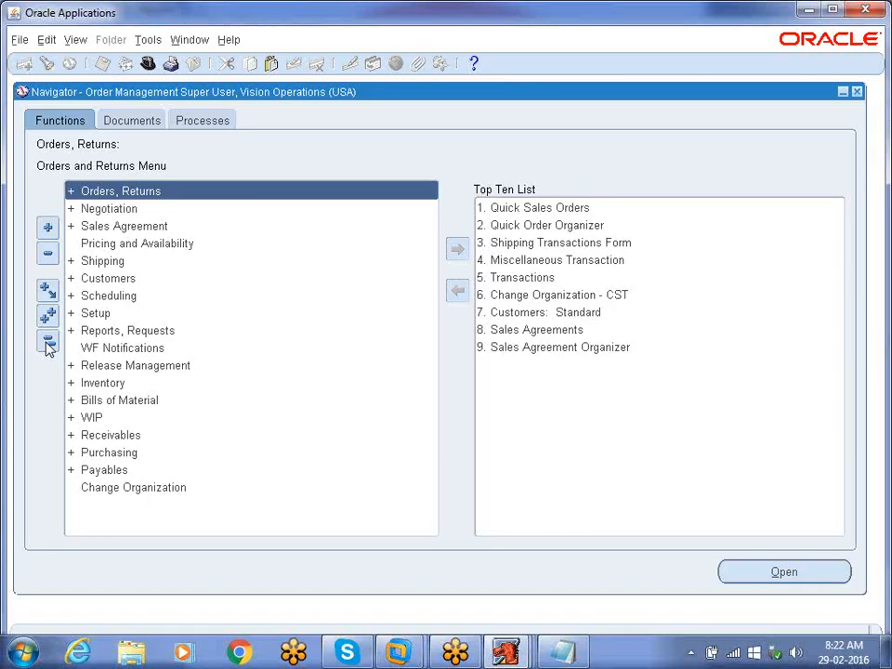
Step: Open the Bills form under Bills of Material for the M1 organization
{"action": "key", "text": "Down"}
{"action": "key", "text": "Down"}
{"action": "key", "text": "Down"}
{"action": "key", "text": "Down"}
{"action": "key", "text": "Down"}
{"action": "key", "text": "Down"}
{"action": "key", "text": "Down"}
{"action": "key", "text": "Down"}
{"action": "key", "text": "Down"}
{"action": "key", "text": "Down"}
{"action": "key", "text": "Down"}
{"action": "key", "text": "Down"}
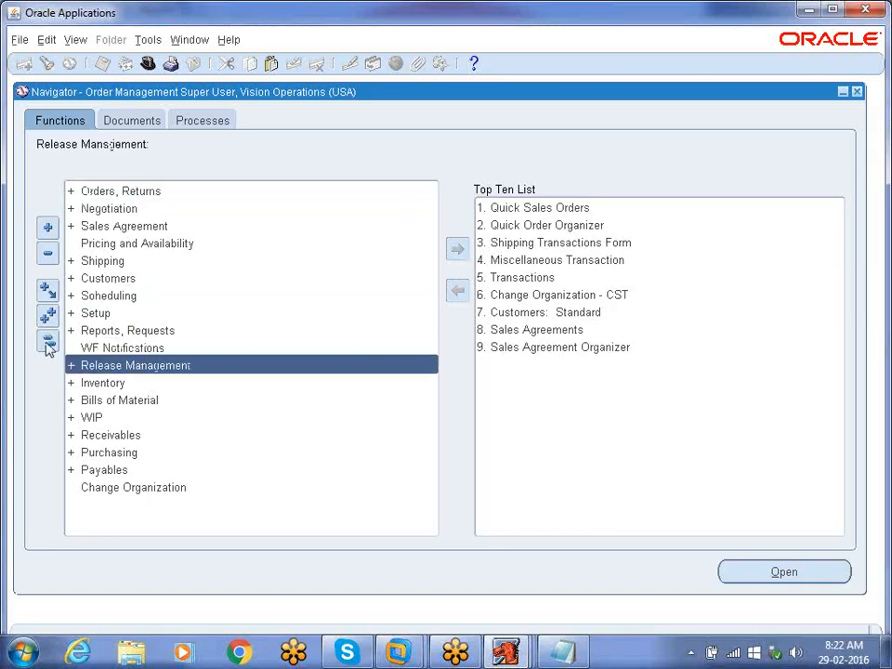
{"action": "key", "text": "Right"}
{"action": "key", "text": "Down"}
{"action": "key", "text": "Down"}
{"action": "key", "text": "Up"}
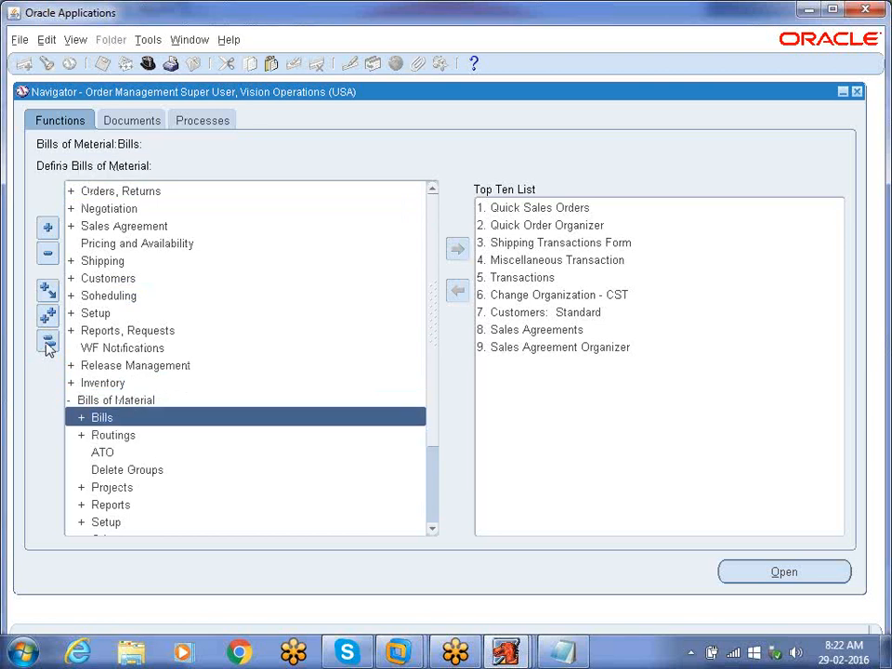
{"action": "key", "text": "Right"}
{"action": "key", "text": "Down"}
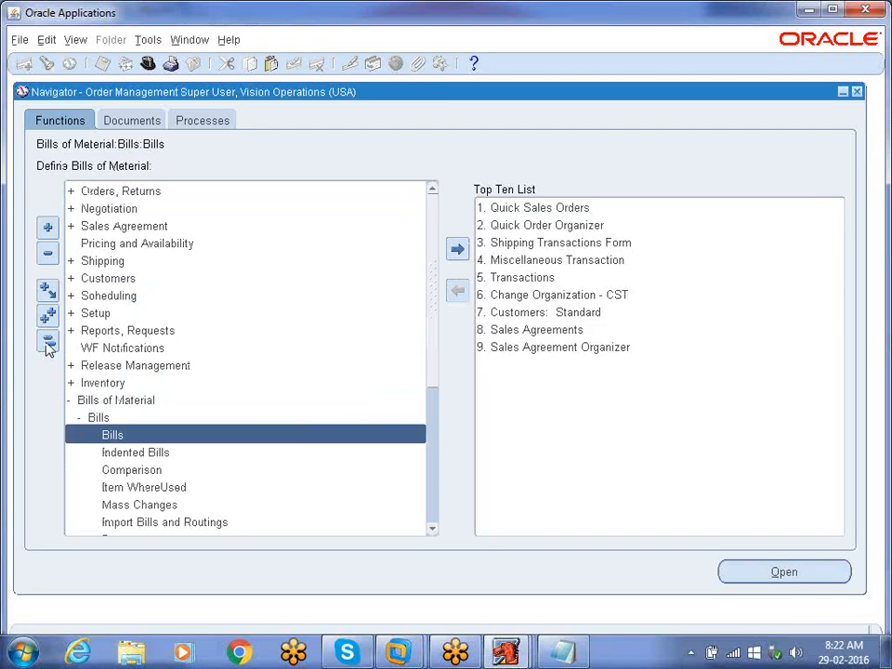
{"action": "double_click", "coordinate": [115, 435]}
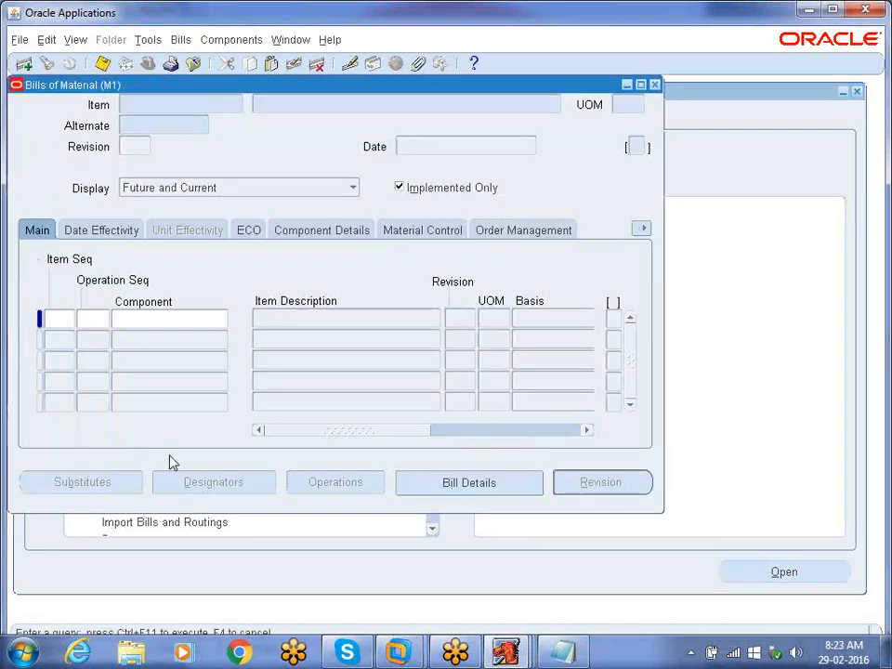
Step: Query the bill of material for item SZ_CPU_100_ATO*230955
{"action": "type", "text": "_CPU_100_ATO*230955"}
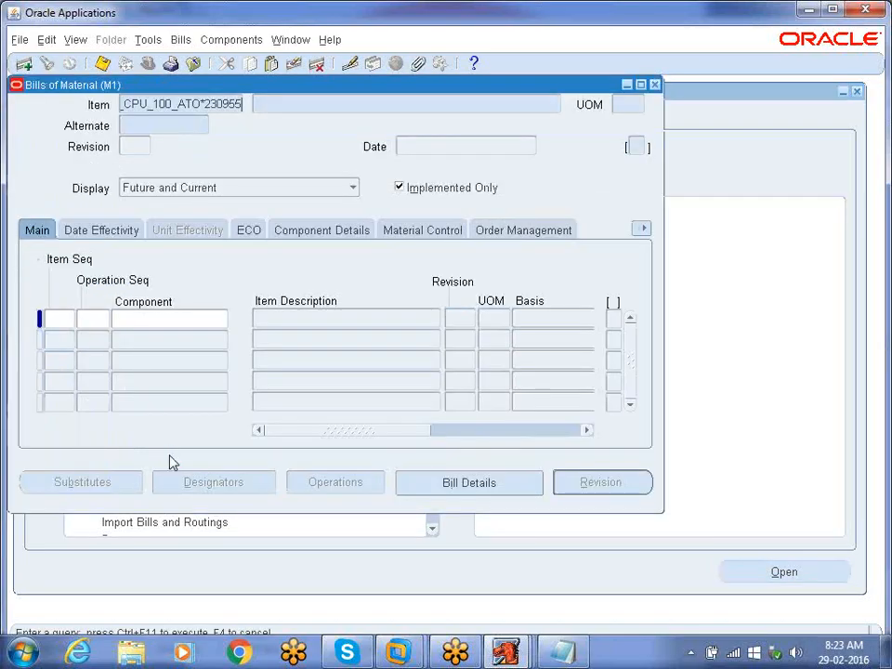
{"action": "key", "text": "Left"}
{"action": "key", "text": "Left"}
{"action": "key", "text": "Left"}
{"action": "key", "text": "Left"}
{"action": "key", "text": "Left"}
{"action": "key", "text": "Left"}
{"action": "key", "text": "Left"}
{"action": "key", "text": "Left"}
{"action": "key", "text": "Left"}
{"action": "key", "text": "Left"}
{"action": "key", "text": "Left"}
{"action": "key", "text": "Left"}
{"action": "key", "text": "Left"}
{"action": "key", "text": "Left"}
{"action": "key", "text": "Left"}
{"action": "key", "text": "Left"}
{"action": "key", "text": "Left"}
{"action": "key", "text": "Left"}
{"action": "key", "text": "Left"}
{"action": "key", "text": "Left"}
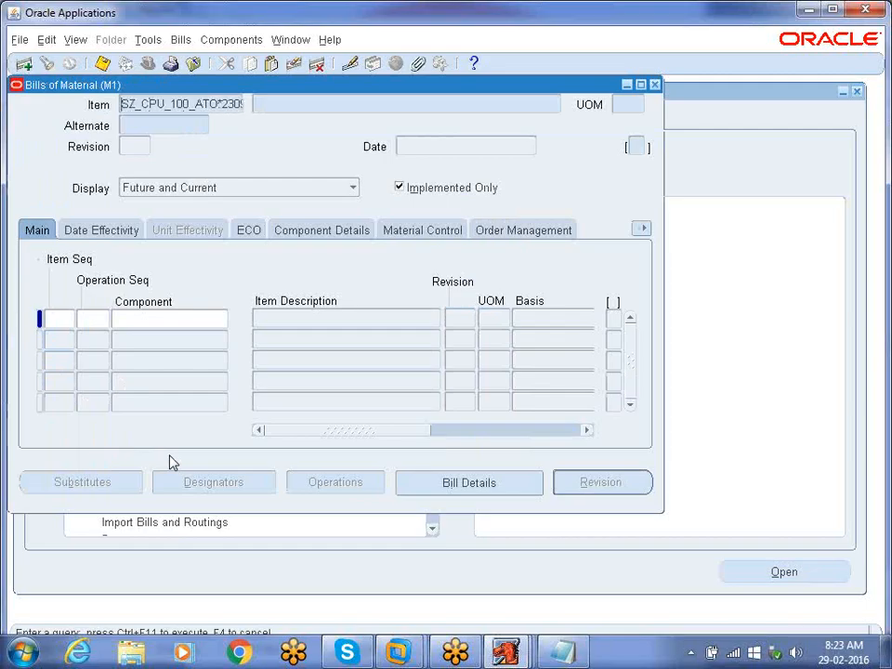
{"action": "key", "text": "End"}
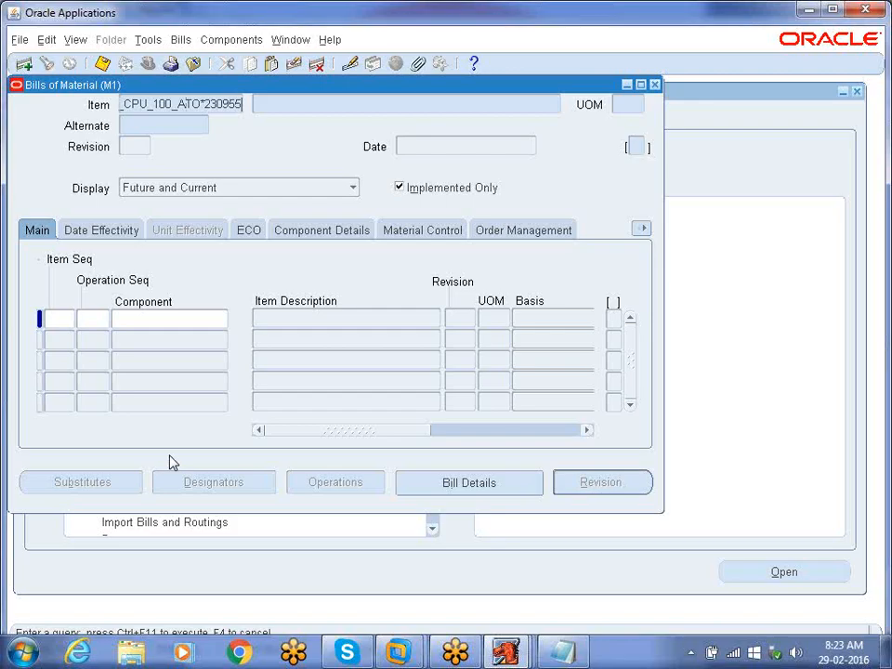
{"action": "key", "text": "ctrl+F11"}
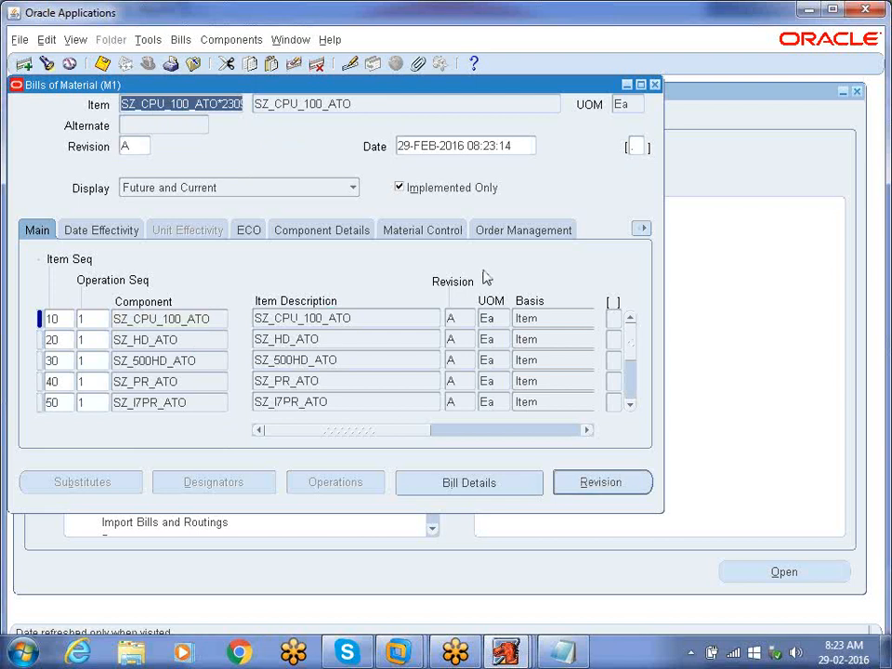
Step: Review the configured item's bill components through SZ_8MM_ATO, and close the form back to a collapsed navigator
{"action": "left_click", "coordinate": [186, 359]}
{"action": "left_click", "coordinate": [188, 403]}
{"action": "left_click", "coordinate": [631, 405]}
{"action": "left_click", "coordinate": [631, 405]}
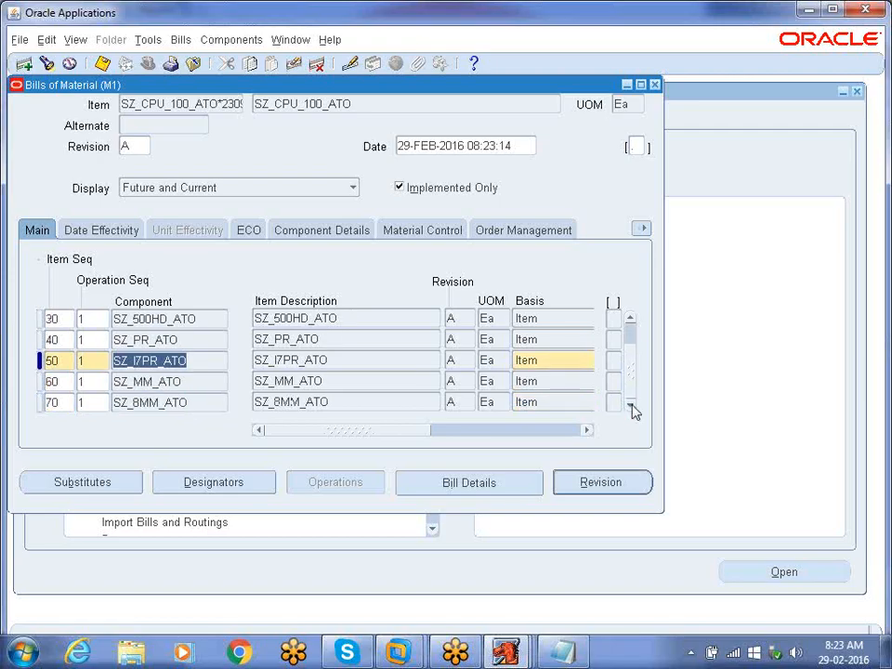
{"action": "left_click", "coordinate": [190, 403]}
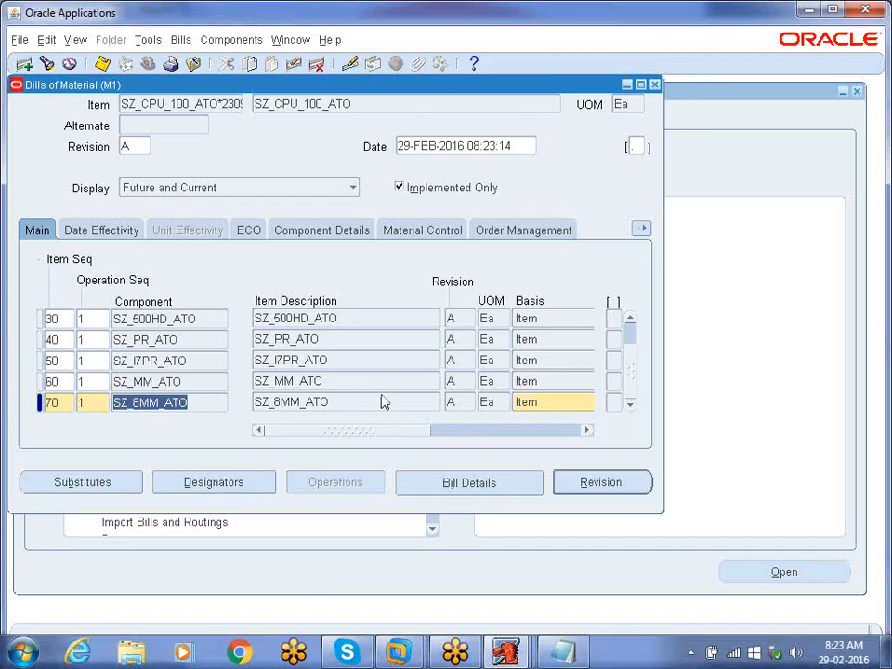
{"action": "left_click", "coordinate": [656, 85]}
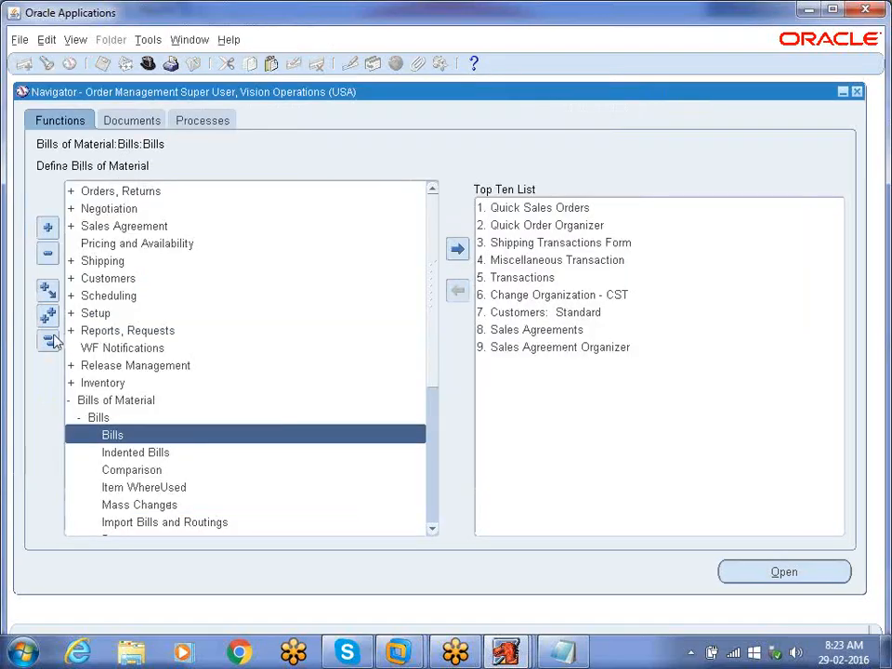
{"action": "left_click", "coordinate": [49, 340]}
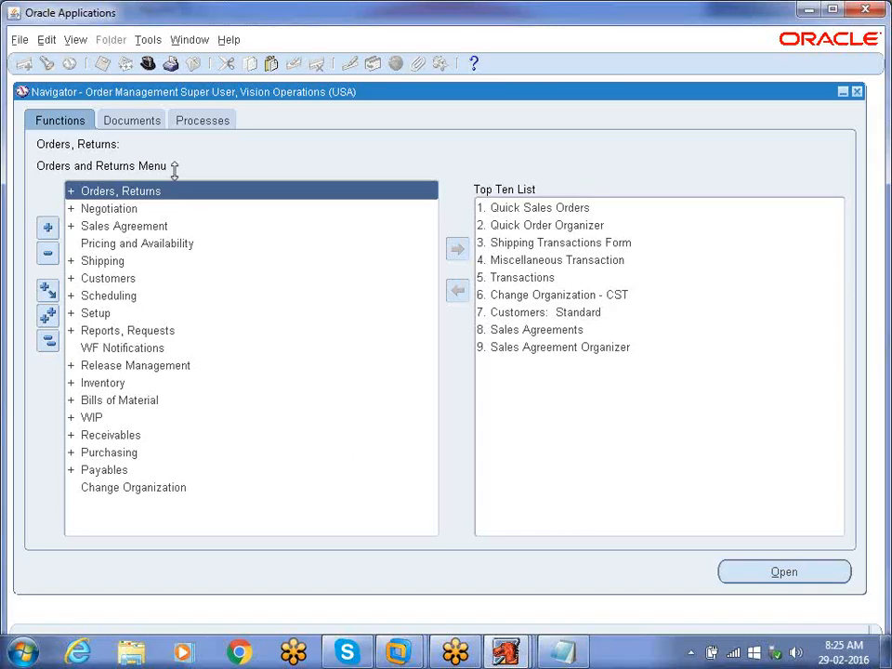
Step: Start a new single concurrent request for AutoCreate Final Assembly Orders
{"action": "left_click", "coordinate": [75, 42]}
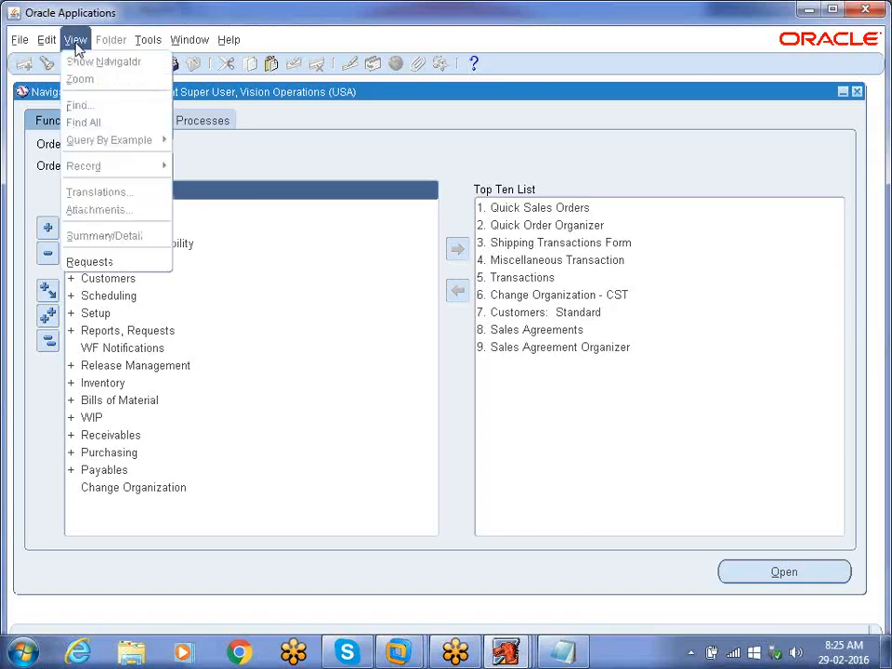
{"action": "left_click", "coordinate": [116, 265]}
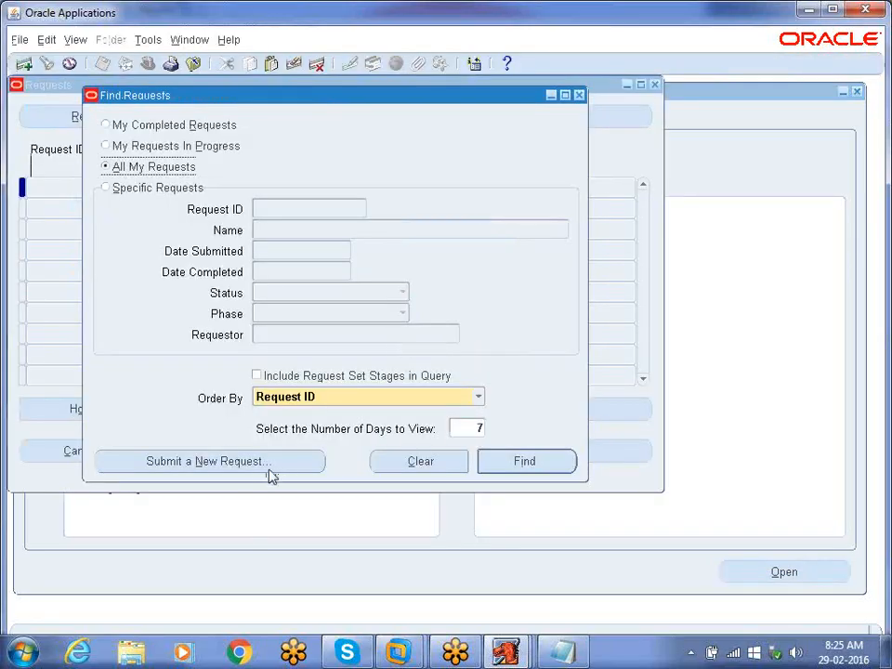
{"action": "left_click", "coordinate": [218, 462]}
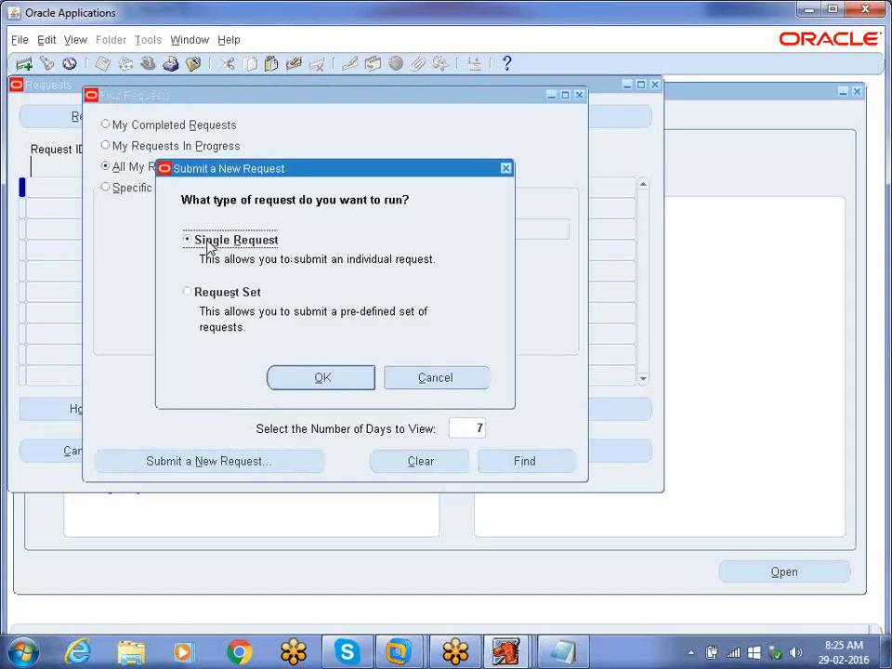
{"action": "left_click", "coordinate": [323, 379]}
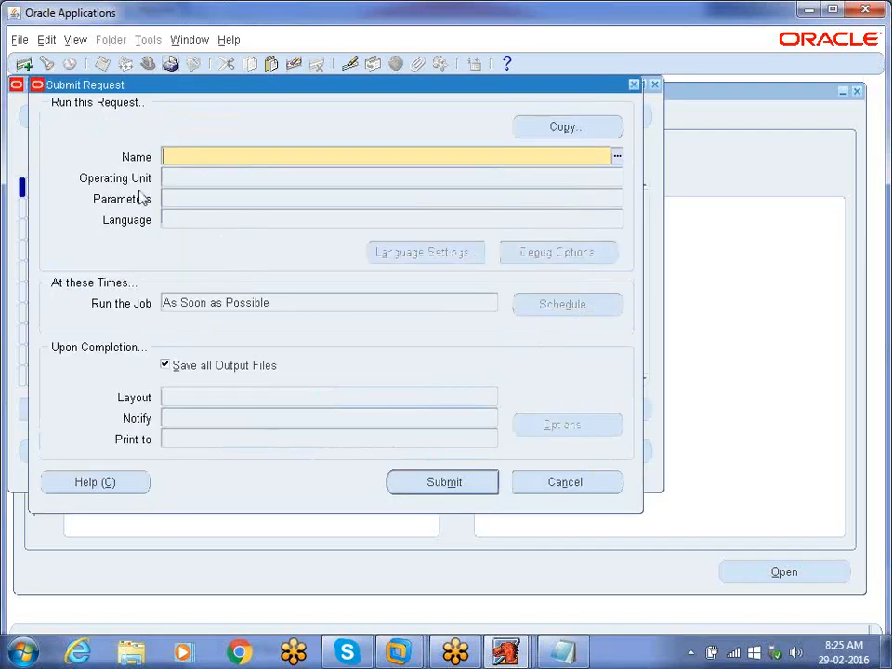
{"action": "type", "text": "auto"}
{"action": "key", "text": "Tab"}
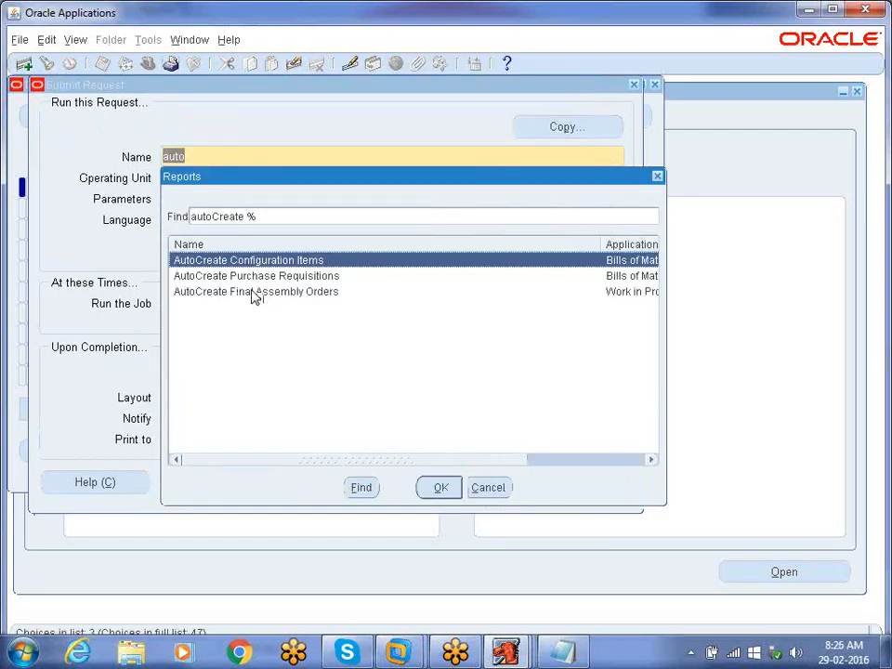
{"action": "left_click", "coordinate": [254, 293]}
{"action": "left_click", "coordinate": [441, 488]}
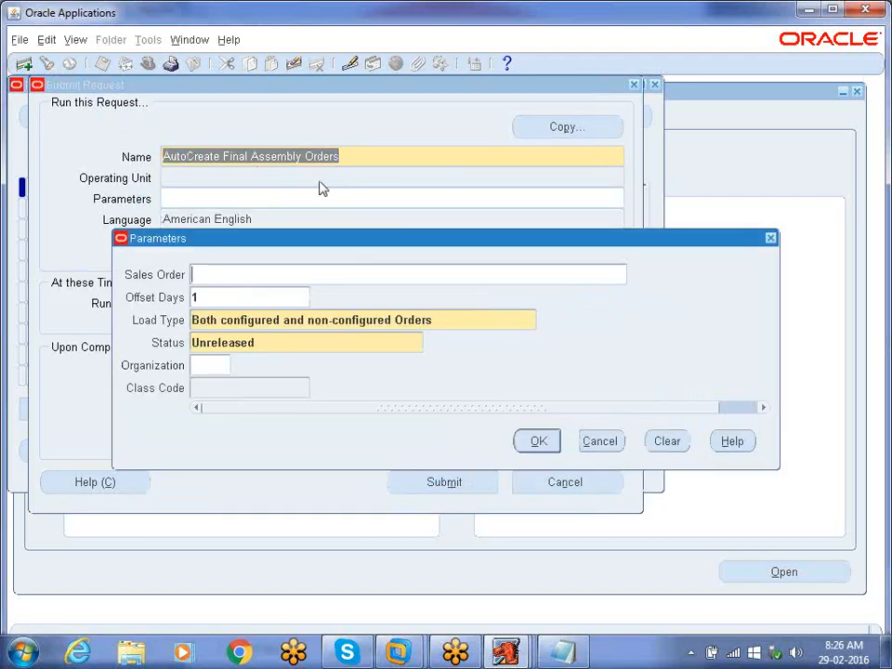
Step: Look up the noted sales order number in Notepad and enter it in the request parameters, with Offset Days left blank
{"action": "left_click_drag", "start_coordinate": [288, 248], "coordinate": [359, 309]}
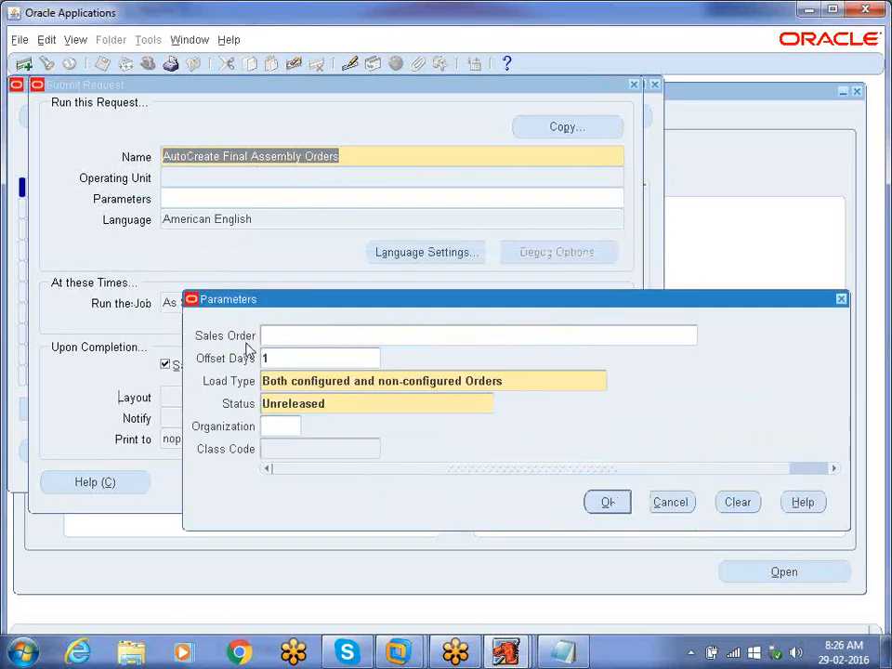
{"action": "left_click", "coordinate": [574, 656]}
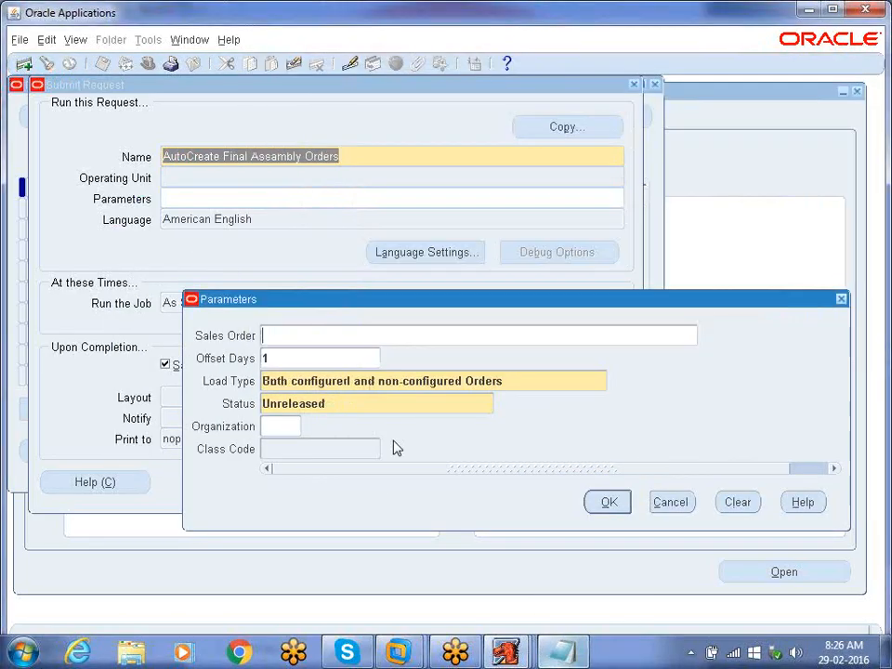
{"action": "type", "text": "66433"}
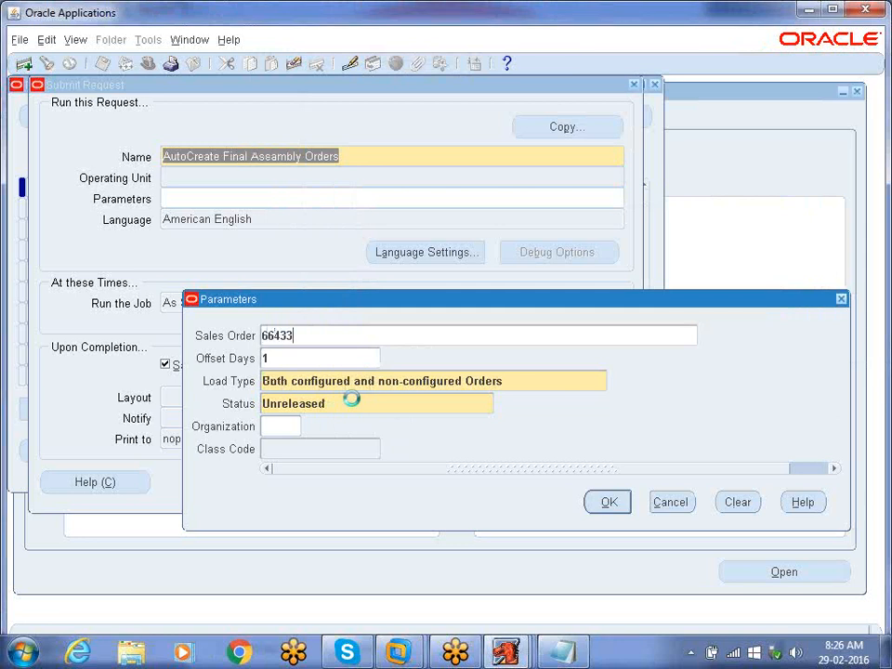
{"action": "key", "text": "Tab"}
{"action": "key", "text": "Tab"}
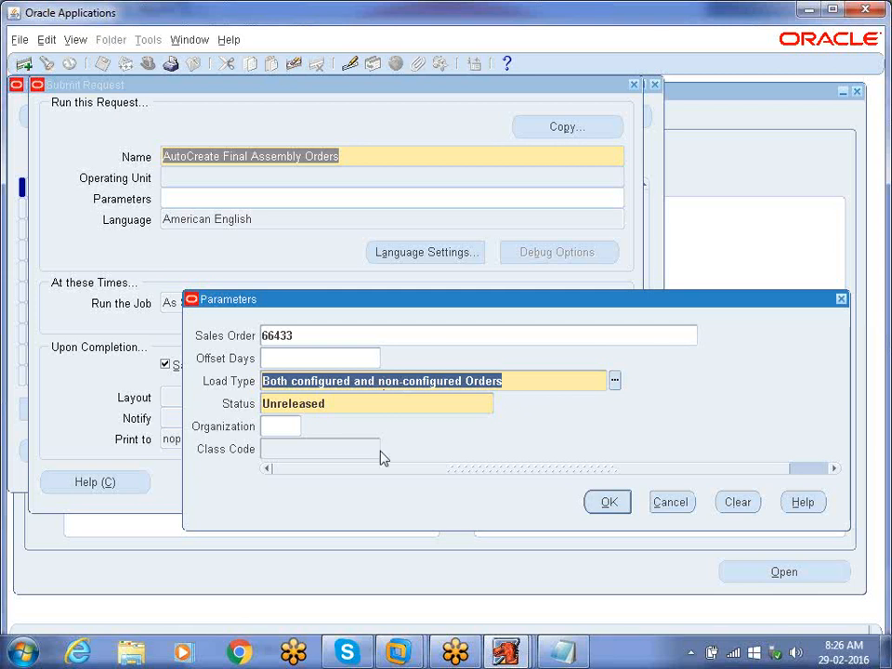
Step: Set the request's Load Type to Configured Orders only and its Status to Released
{"action": "left_click", "coordinate": [614, 382]}
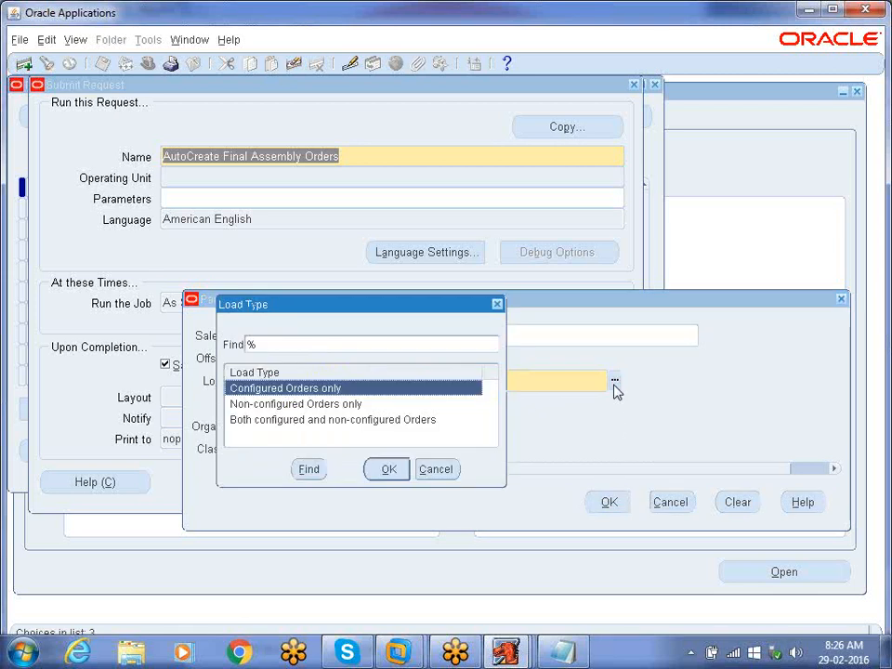
{"action": "left_click", "coordinate": [388, 471]}
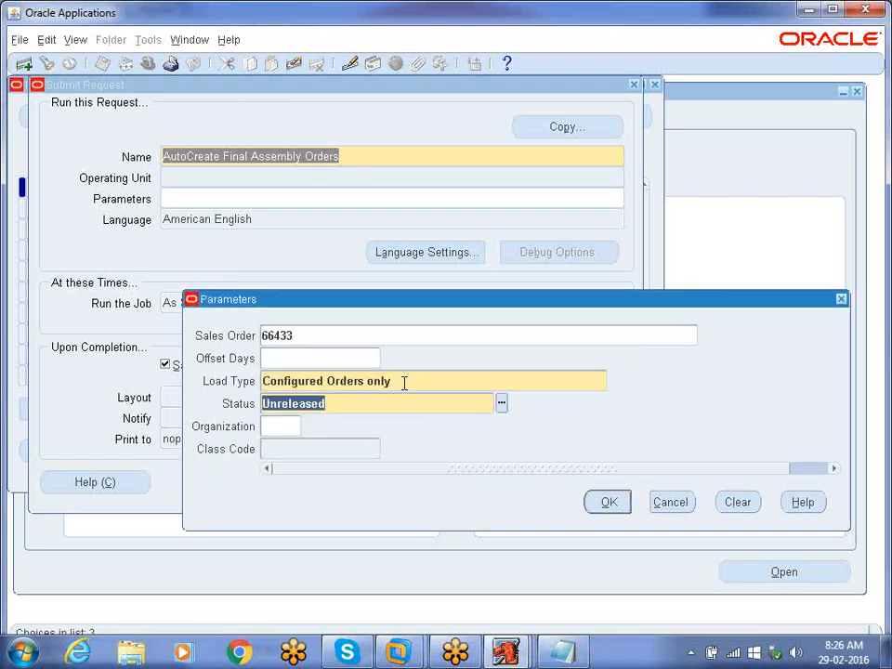
{"action": "left_click", "coordinate": [404, 383]}
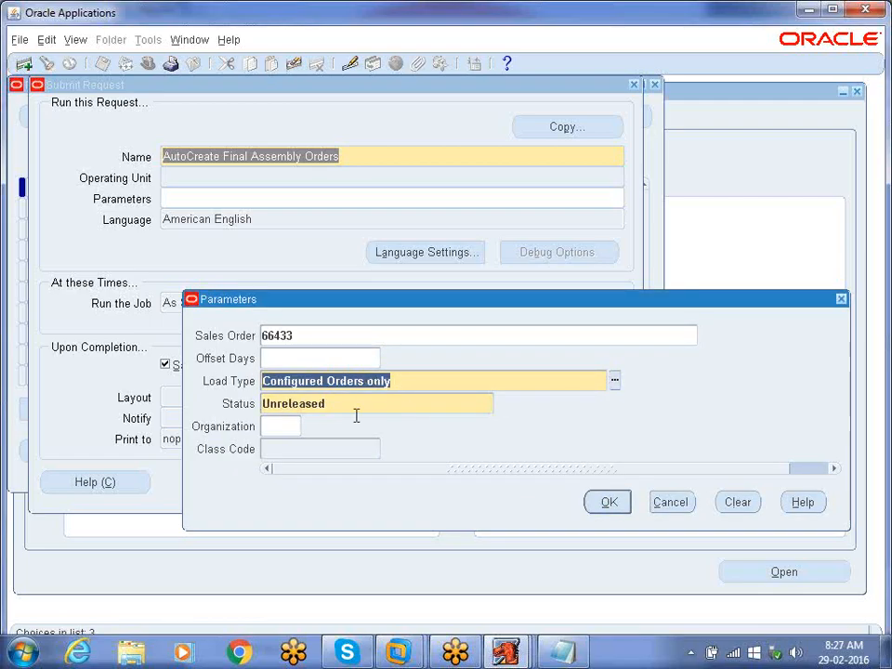
{"action": "left_click", "coordinate": [285, 397]}
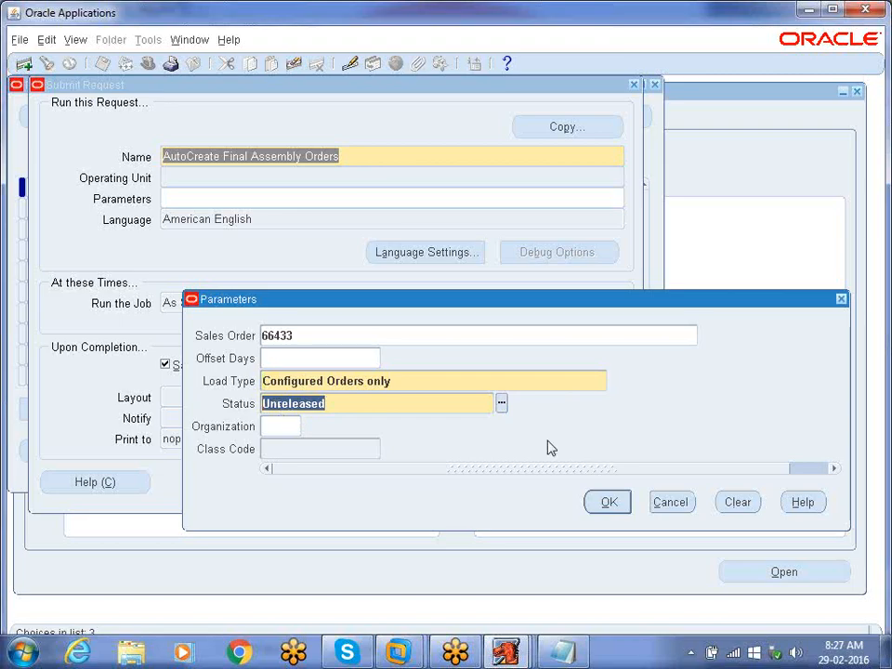
{"action": "left_click", "coordinate": [501, 405]}
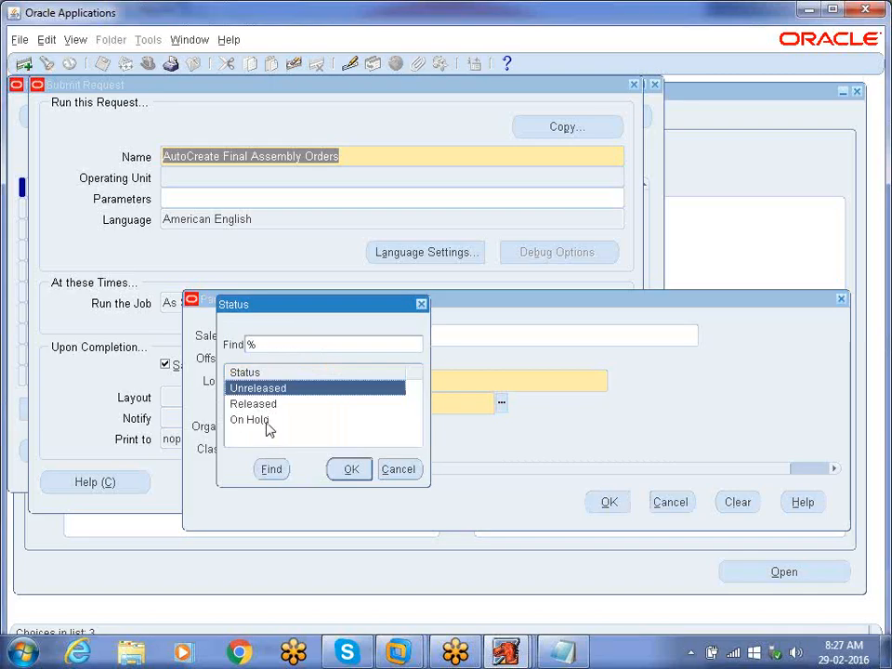
{"action": "left_click", "coordinate": [268, 405]}
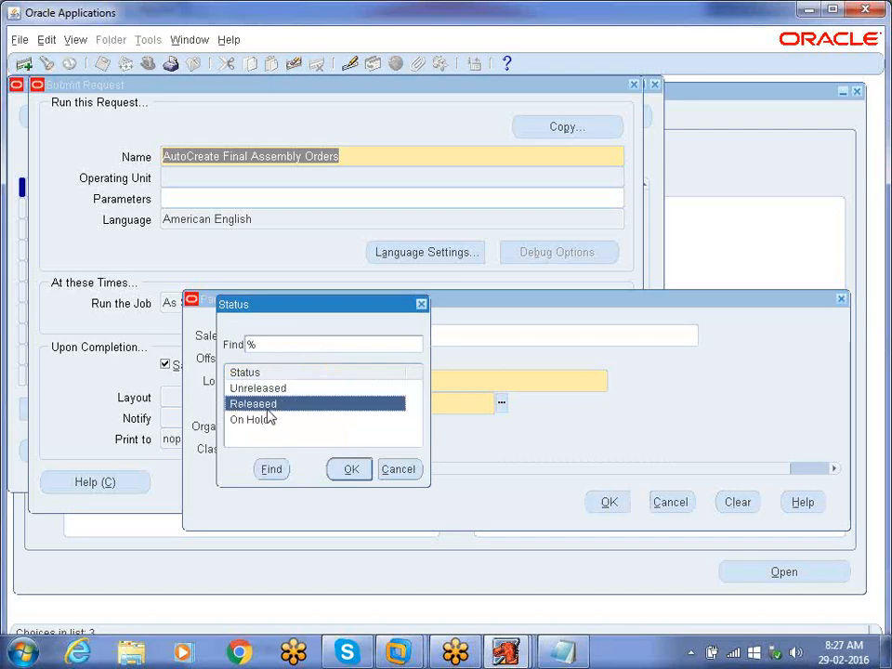
{"action": "left_click", "coordinate": [351, 469]}
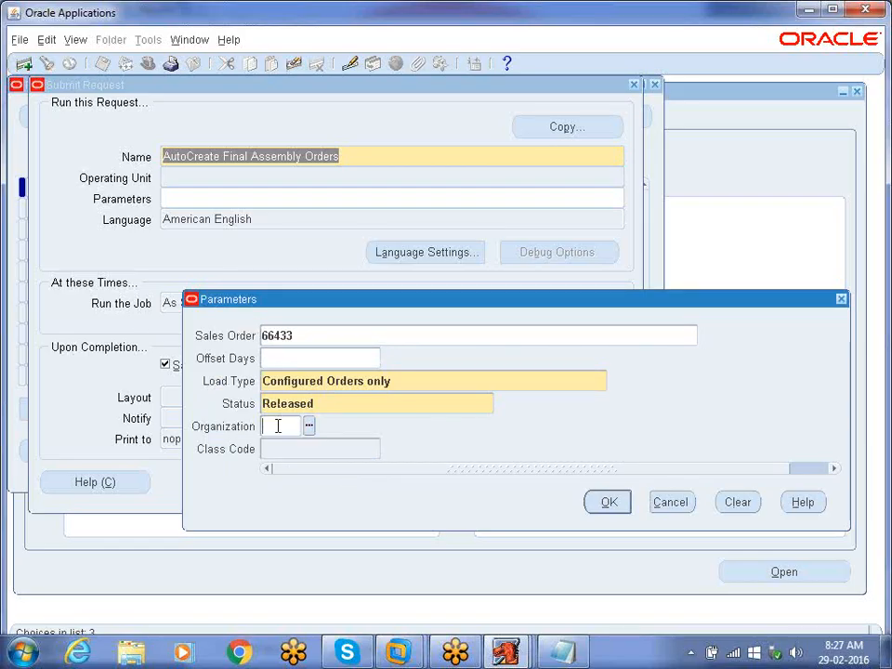
Step: Set the Organization parameter to M1 and submit the AutoCreate Final Assembly Orders request
{"action": "type", "text": "m1"}
{"action": "key", "text": "Tab"}
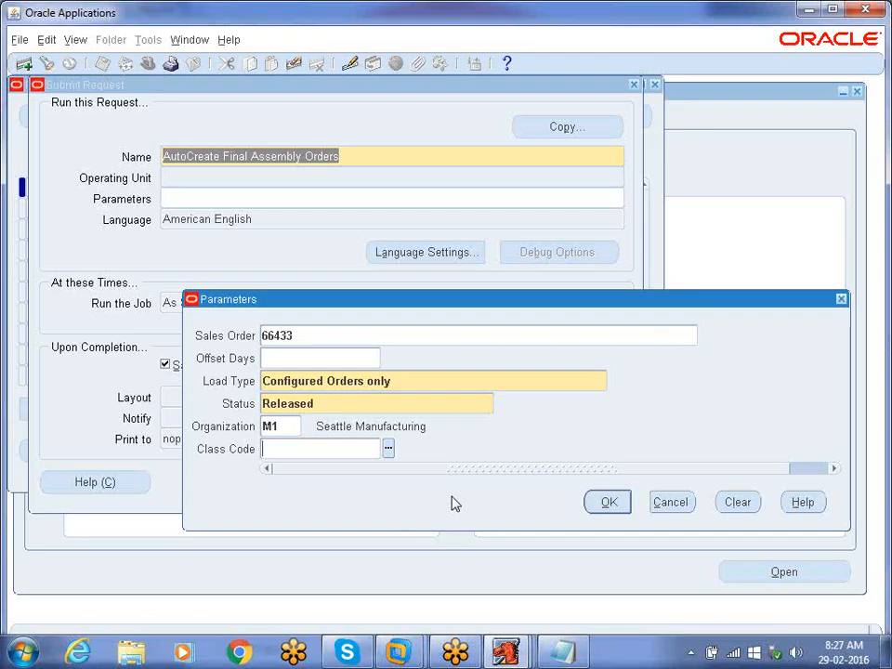
{"action": "left_click", "coordinate": [609, 502]}
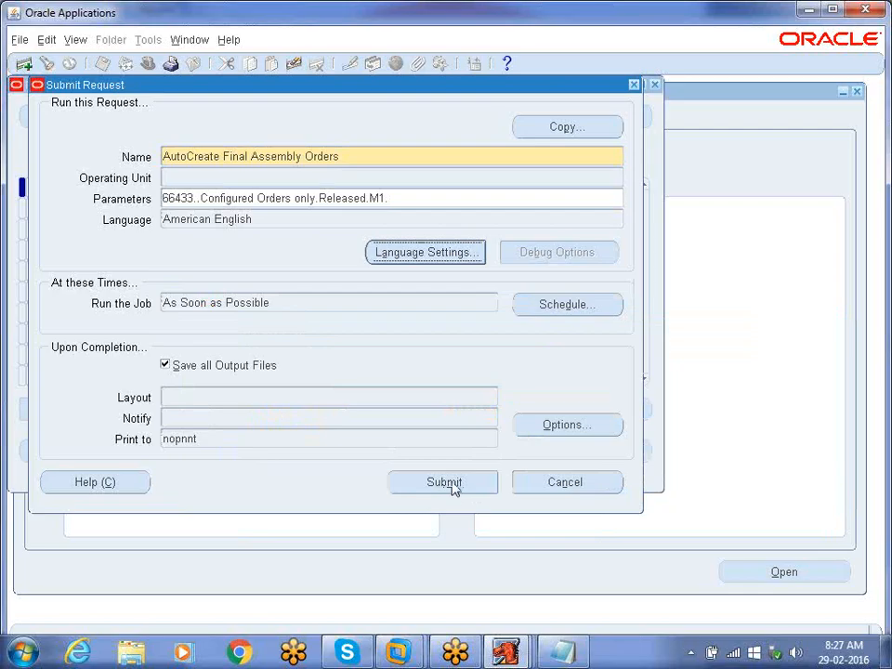
{"action": "left_click", "coordinate": [462, 485]}
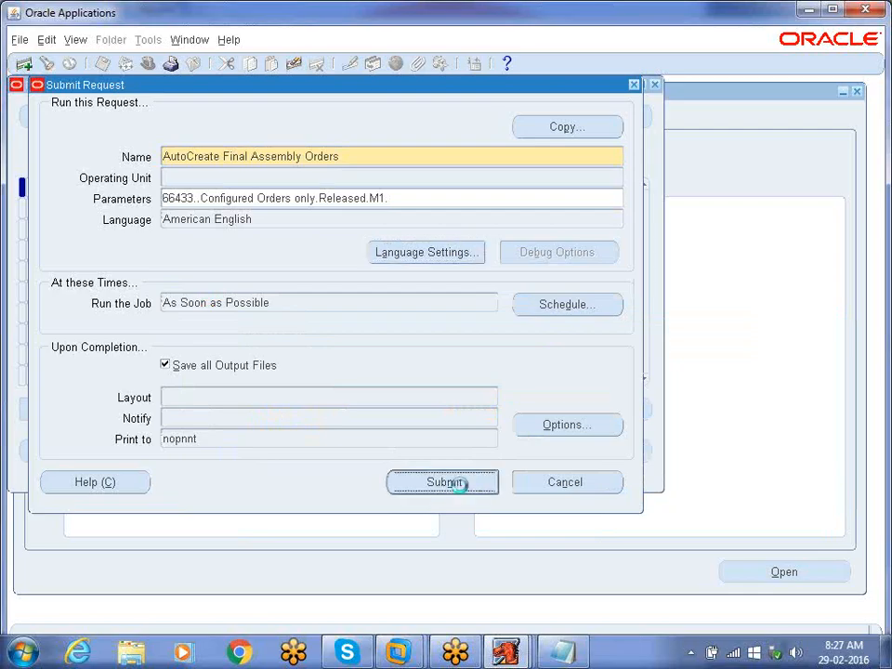
{"action": "left_click", "coordinate": [497, 403]}
Step: Find all own requests and refresh the list to check the AutoCreate Final Assembly Orders request's phase
{"action": "left_click", "coordinate": [548, 462]}
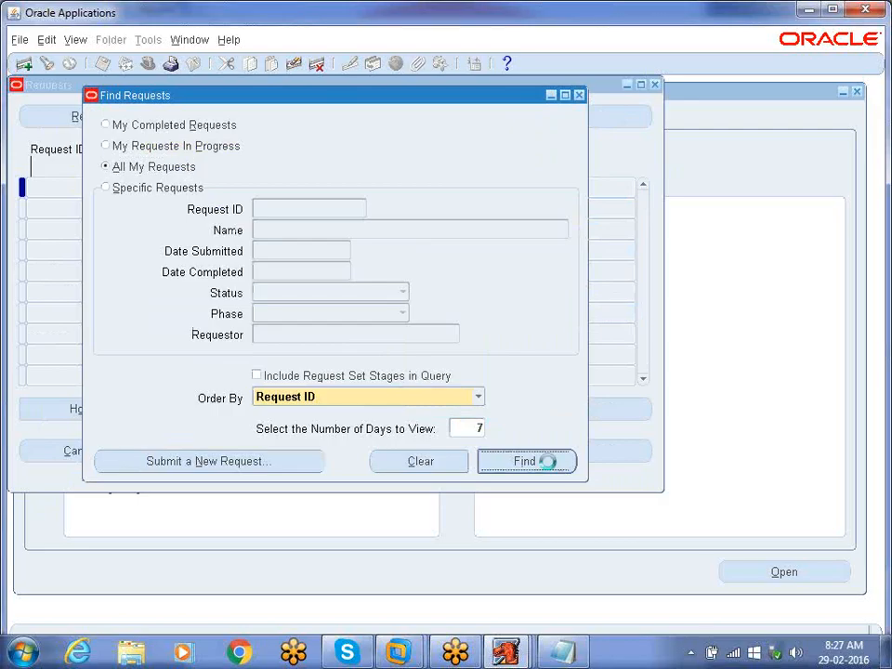
{"action": "left_click", "coordinate": [83, 116]}
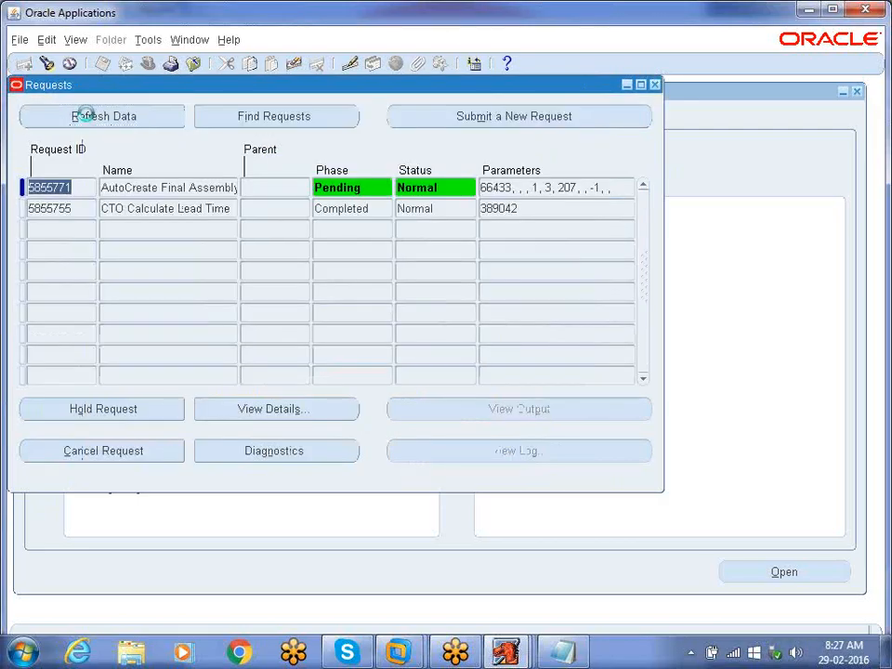
{"action": "left_click", "coordinate": [259, 265]}
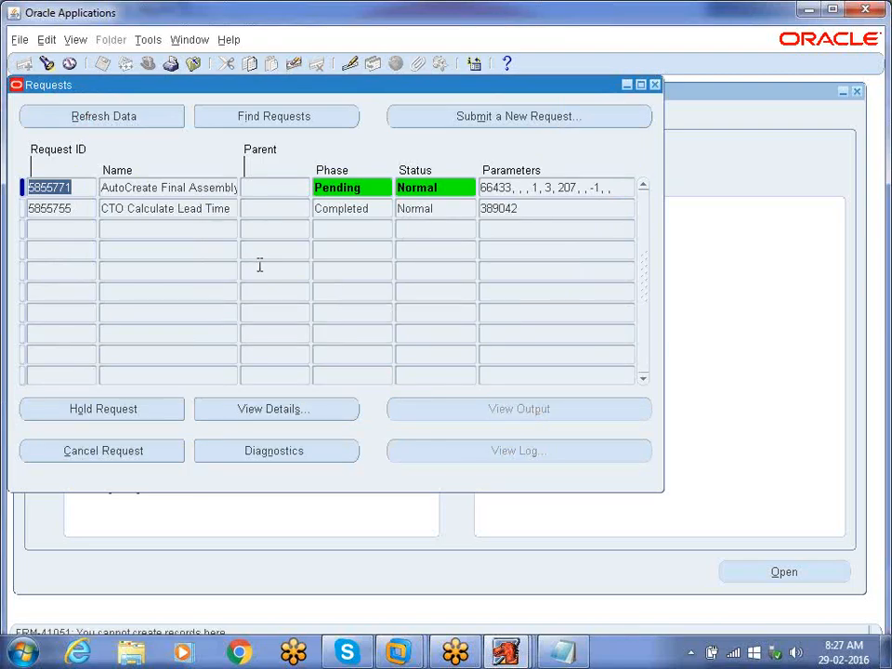
Step: Refresh the request list and check the phase and status of AutoCreate Final Assembly Orders against CTO Calculate Lead Time
{"action": "left_click", "coordinate": [128, 119]}
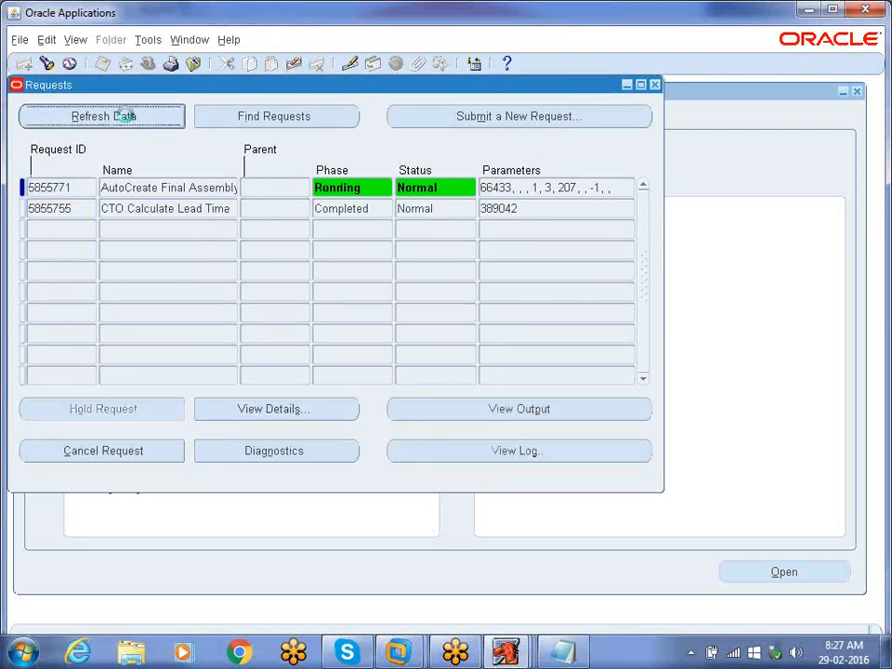
{"action": "left_click", "coordinate": [139, 206]}
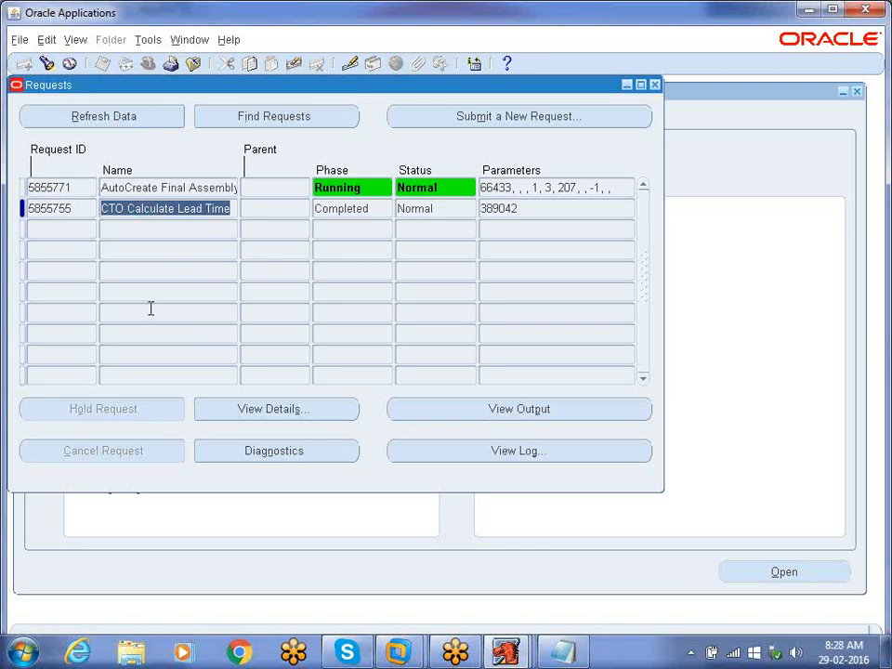
{"action": "left_click", "coordinate": [379, 210]}
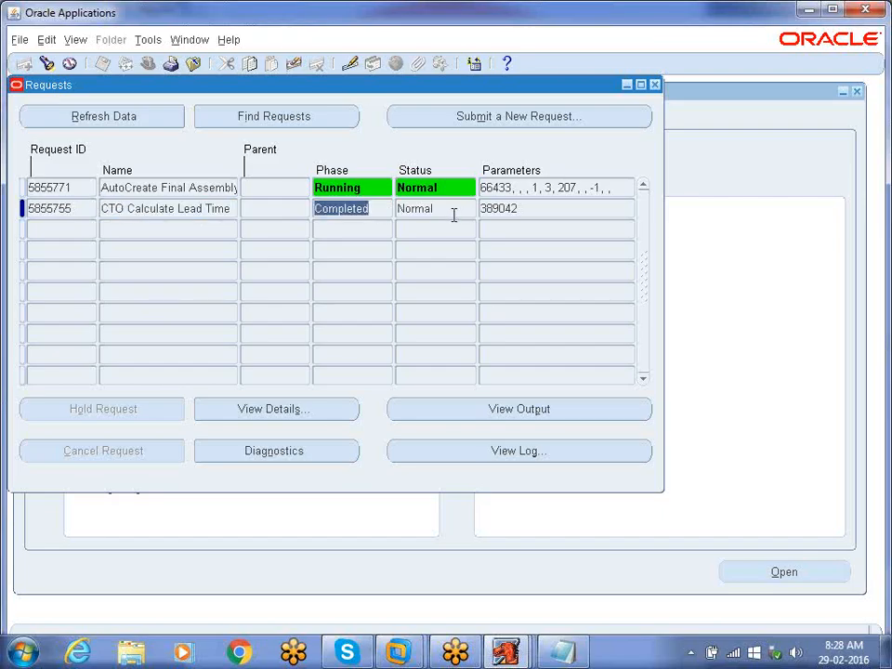
{"action": "left_click", "coordinate": [423, 210]}
{"action": "left_click", "coordinate": [291, 186]}
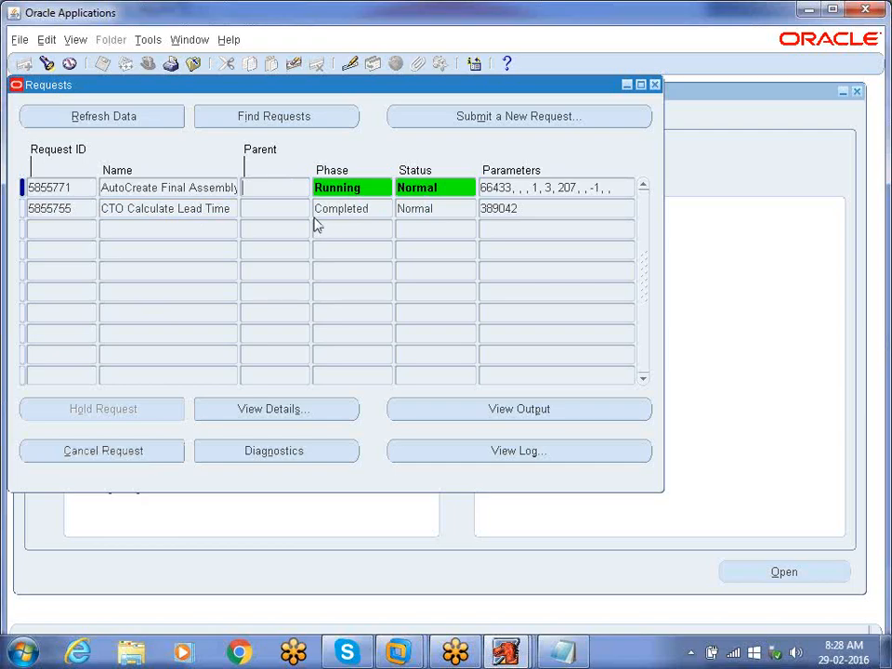
{"action": "left_click", "coordinate": [210, 208]}
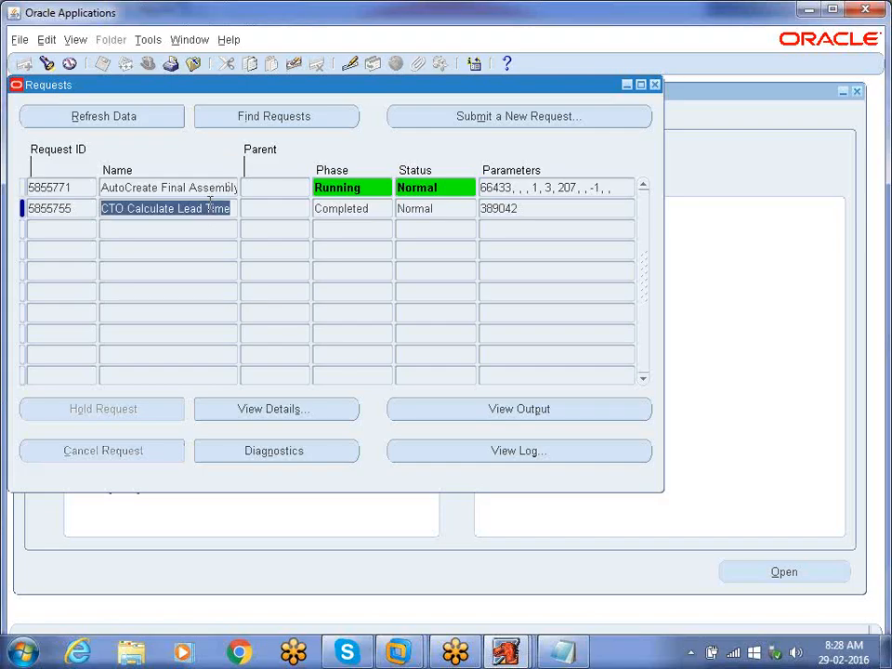
{"action": "left_click", "coordinate": [100, 116]}
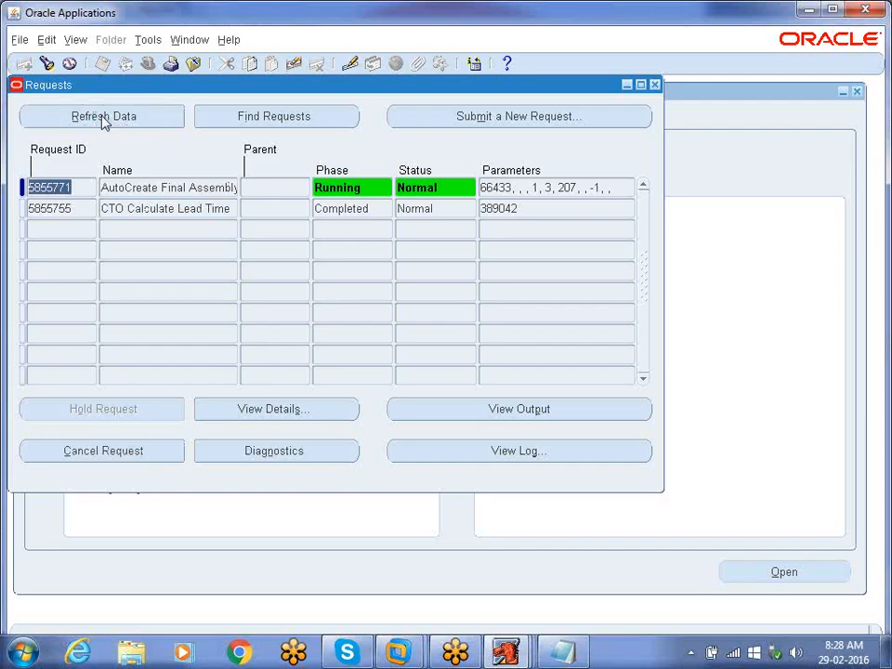
{"action": "key", "text": "Tab"}
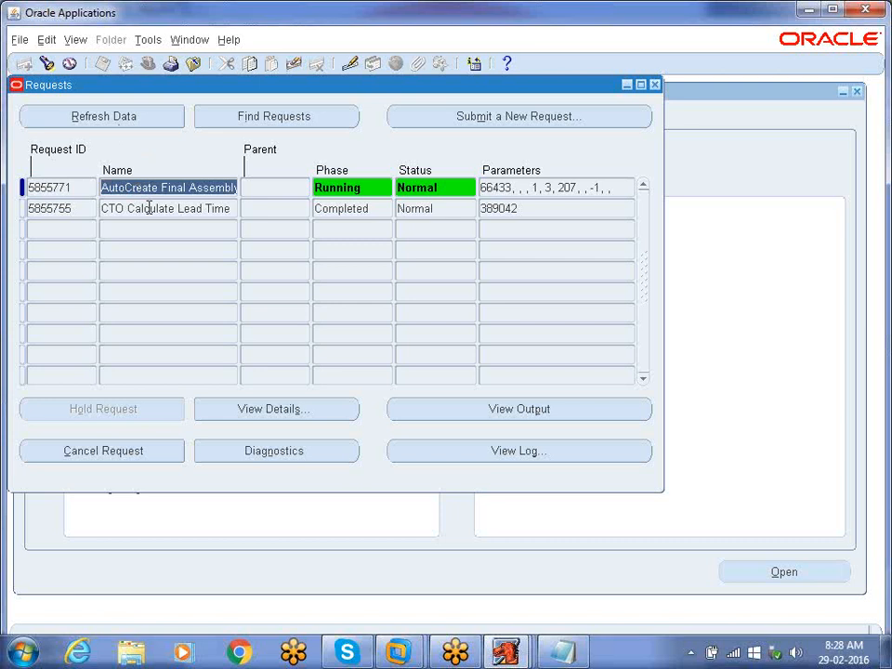
{"action": "key", "text": "End"}
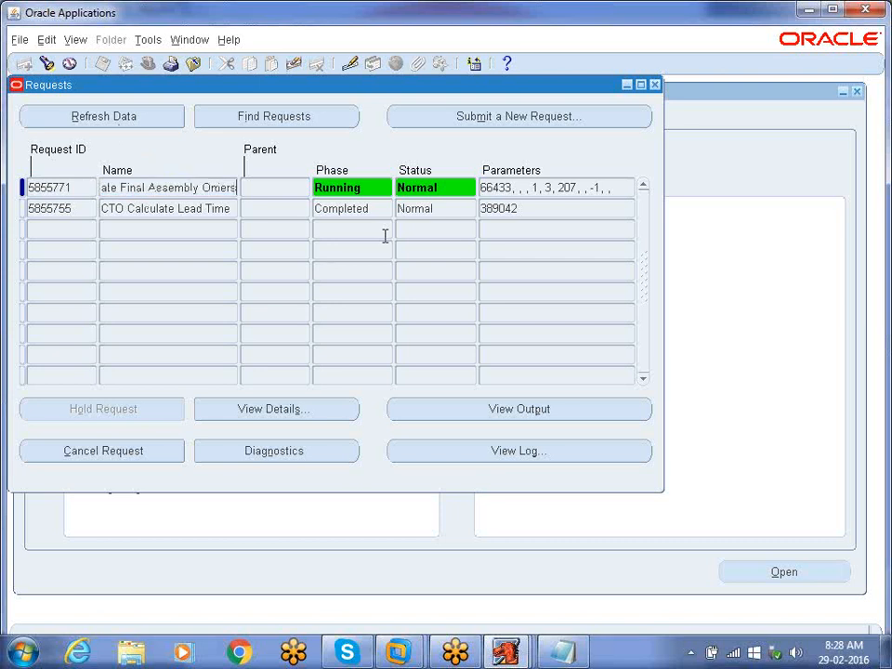
Step: Keep refreshing the request list to follow the progress of the AutoCreate Final Assembly Orders request
{"action": "left_click", "coordinate": [113, 115]}
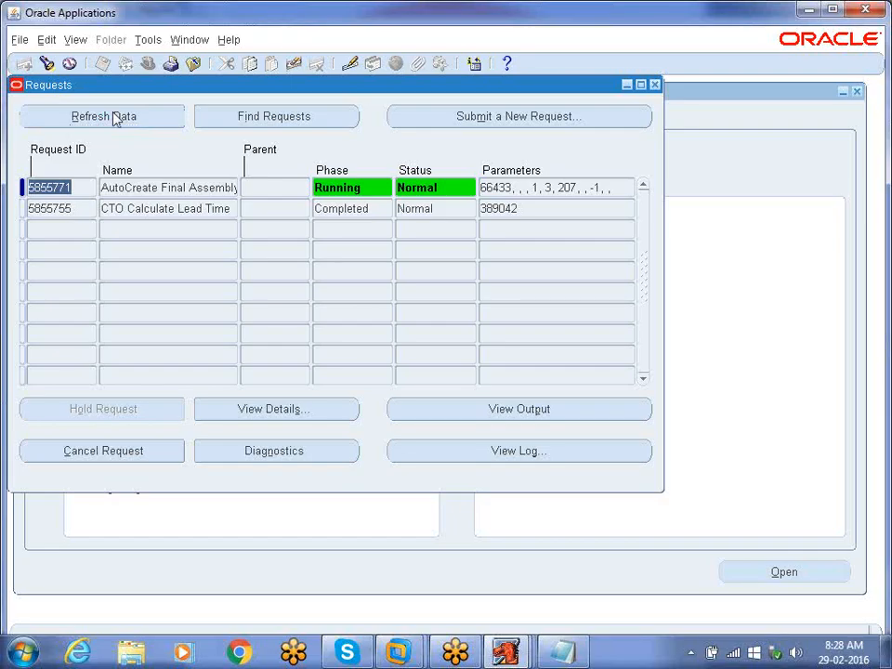
{"action": "left_click", "coordinate": [114, 118]}
{"action": "left_click", "coordinate": [113, 118]}
{"action": "left_click", "coordinate": [111, 114]}
{"action": "left_click", "coordinate": [112, 113]}
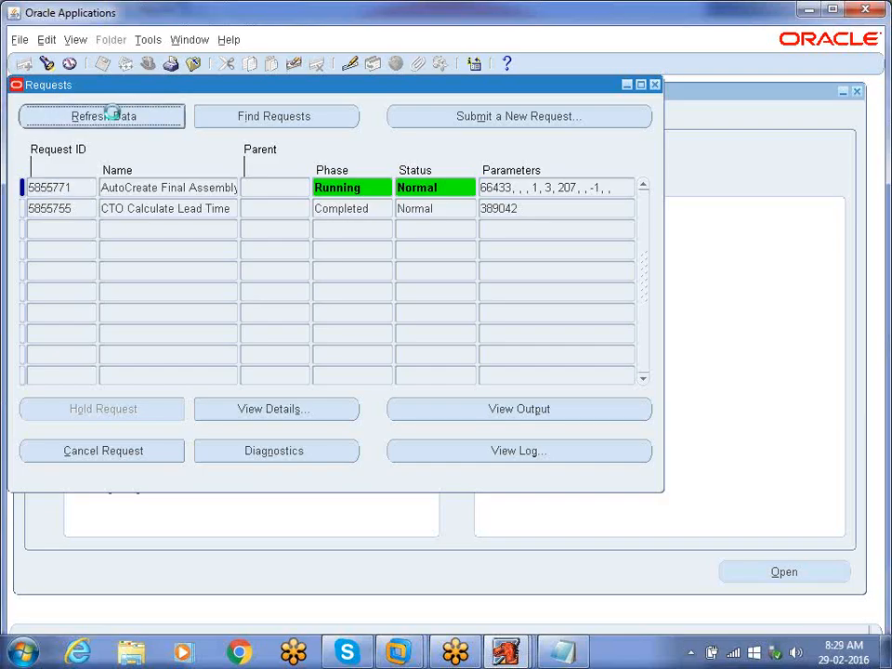
{"action": "left_click", "coordinate": [112, 113]}
{"action": "left_click", "coordinate": [111, 114]}
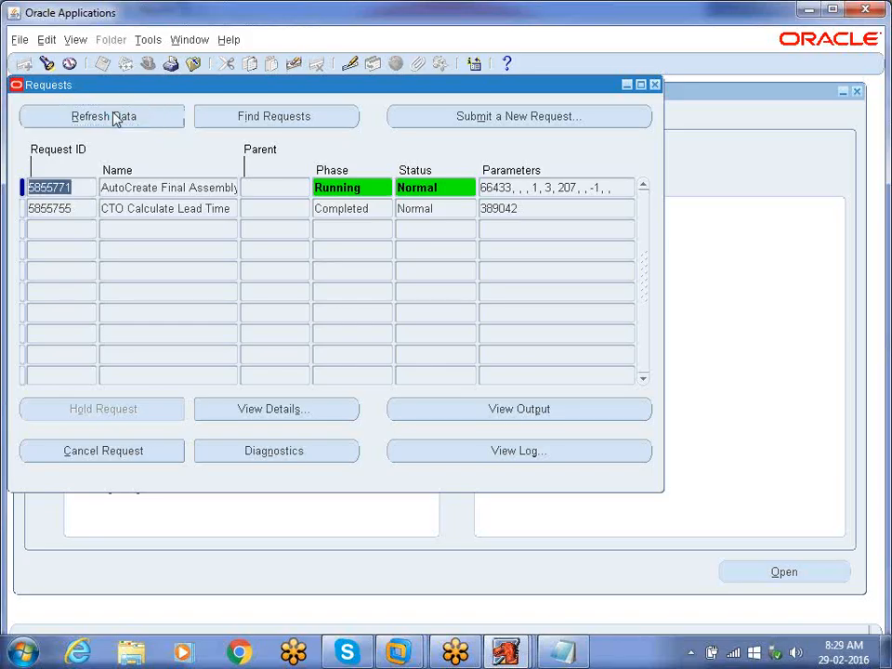
{"action": "left_click", "coordinate": [111, 113]}
{"action": "left_click", "coordinate": [112, 114]}
{"action": "left_click", "coordinate": [115, 117]}
{"action": "left_click", "coordinate": [112, 114]}
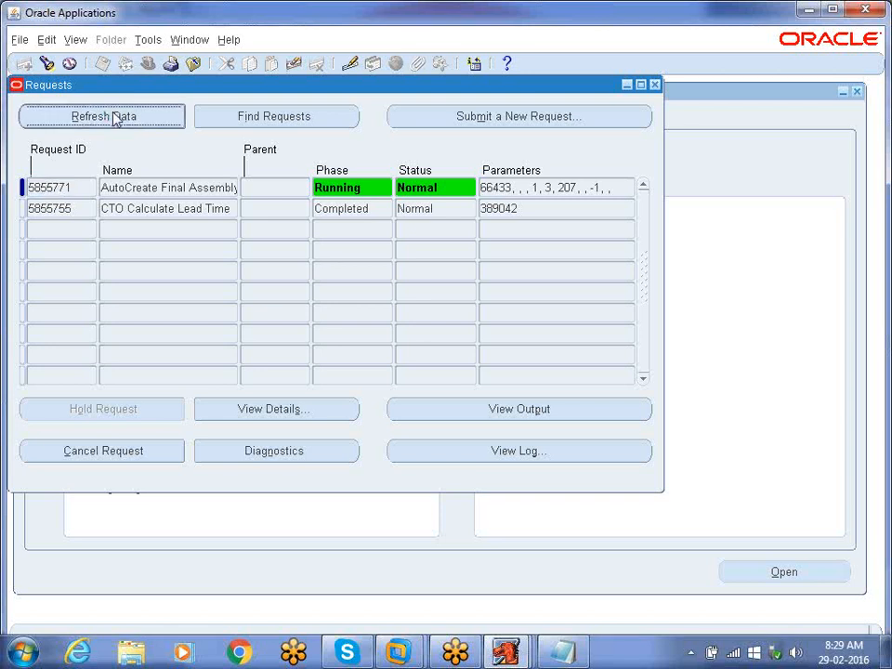
{"action": "left_click", "coordinate": [113, 116]}
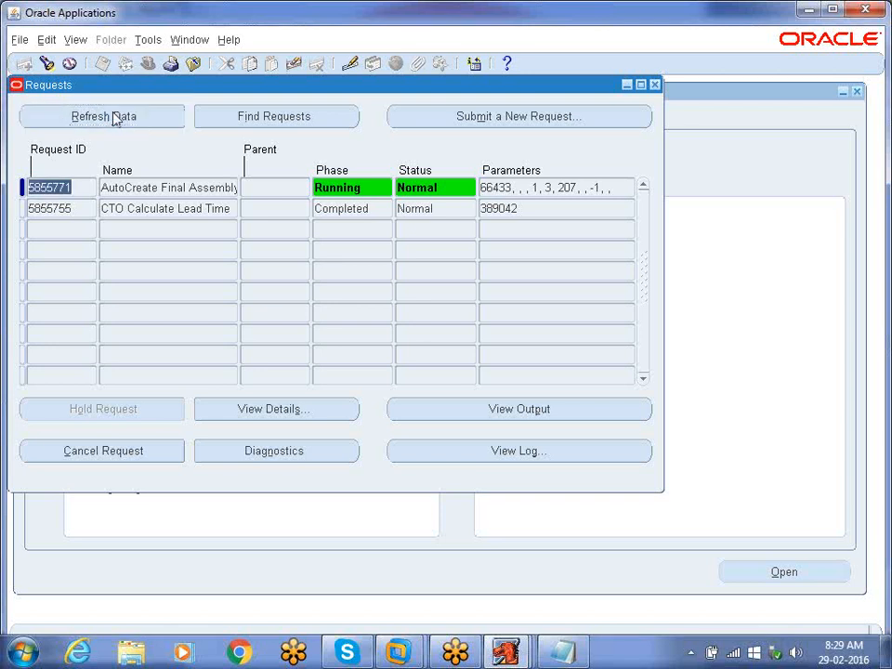
{"action": "left_click", "coordinate": [114, 117]}
{"action": "left_click", "coordinate": [114, 116]}
{"action": "left_click", "coordinate": [114, 117]}
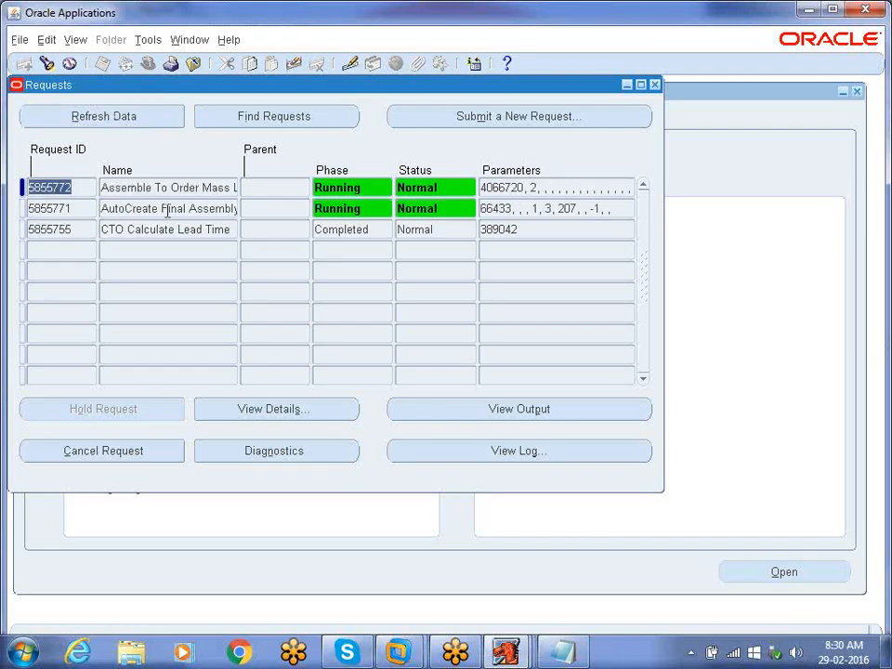
Step: Read the full names of the AutoCreate Final Assembly Orders and Assemble To Order Mass Load Report requests and refresh their phases
{"action": "left_click", "coordinate": [181, 208]}
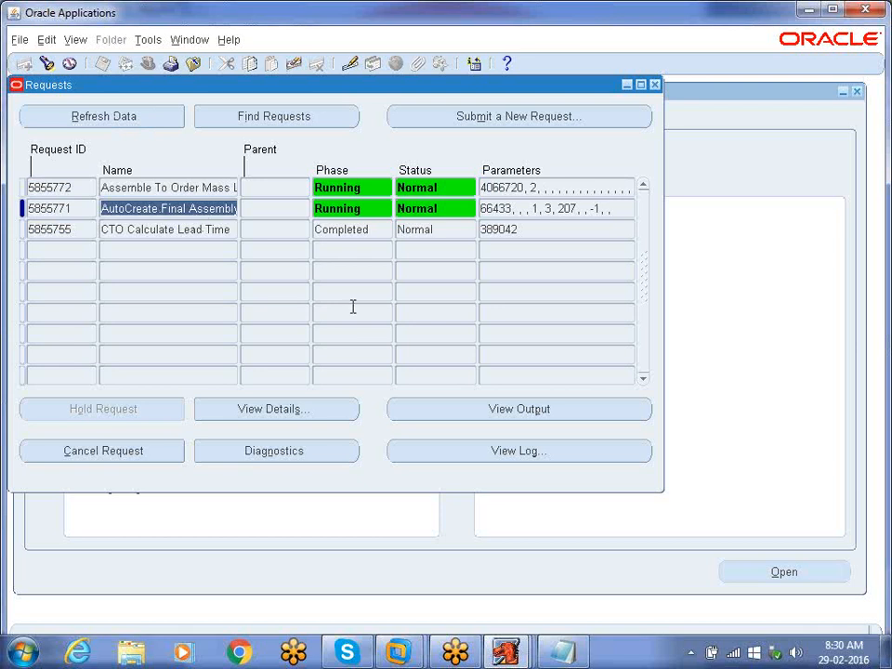
{"action": "key", "text": "End"}
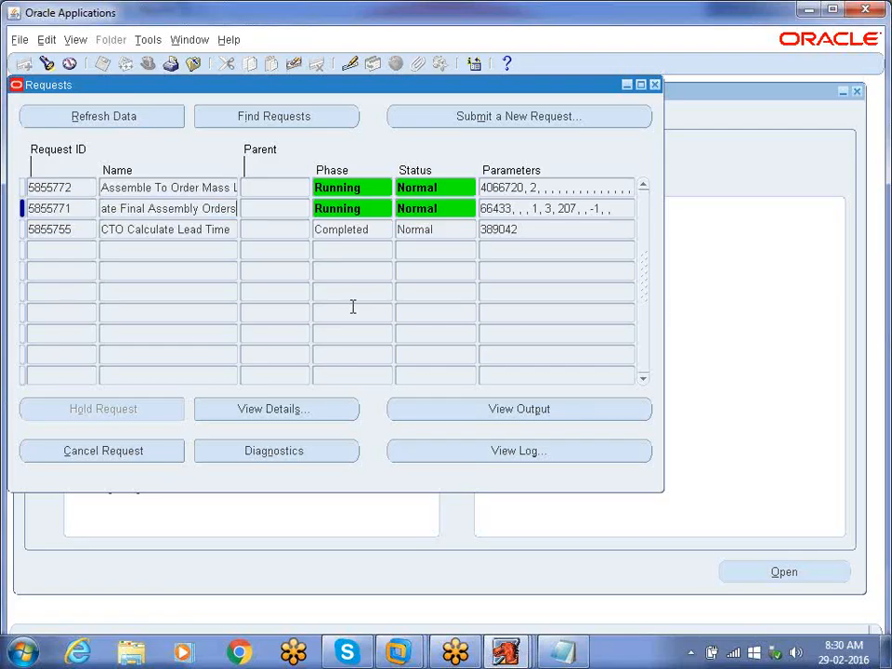
{"action": "left_click", "coordinate": [192, 186]}
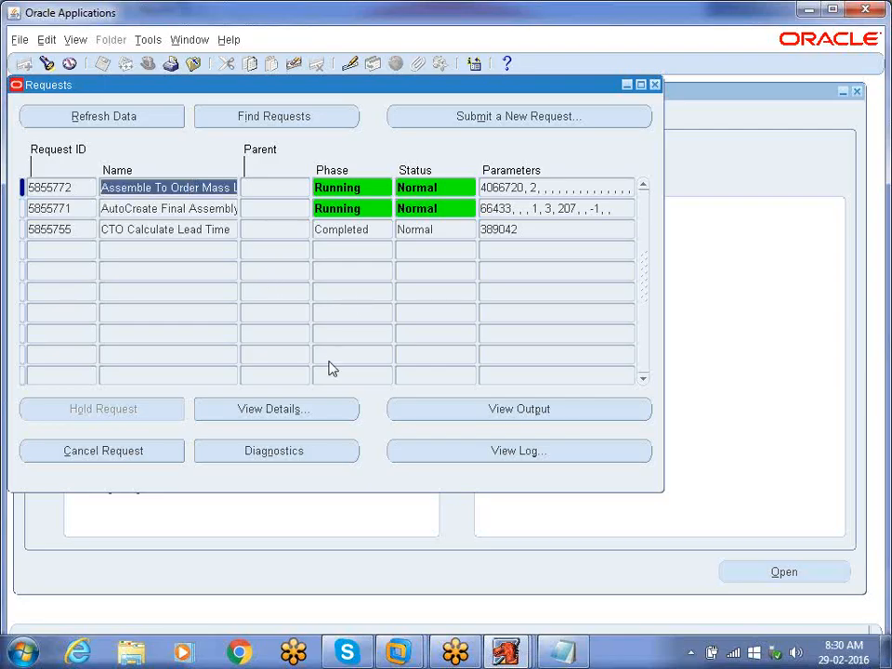
{"action": "key", "text": "End"}
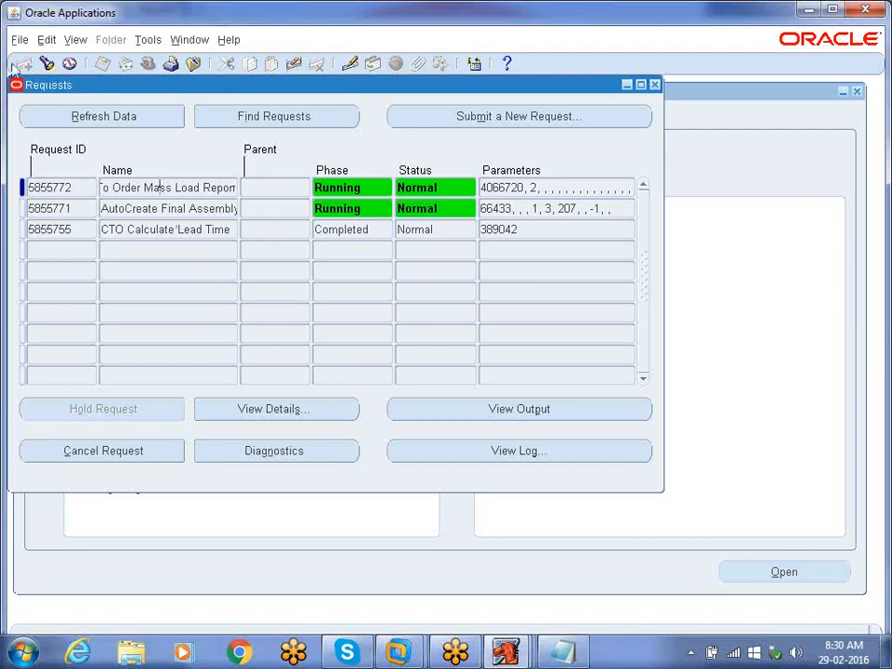
{"action": "left_click", "coordinate": [118, 122]}
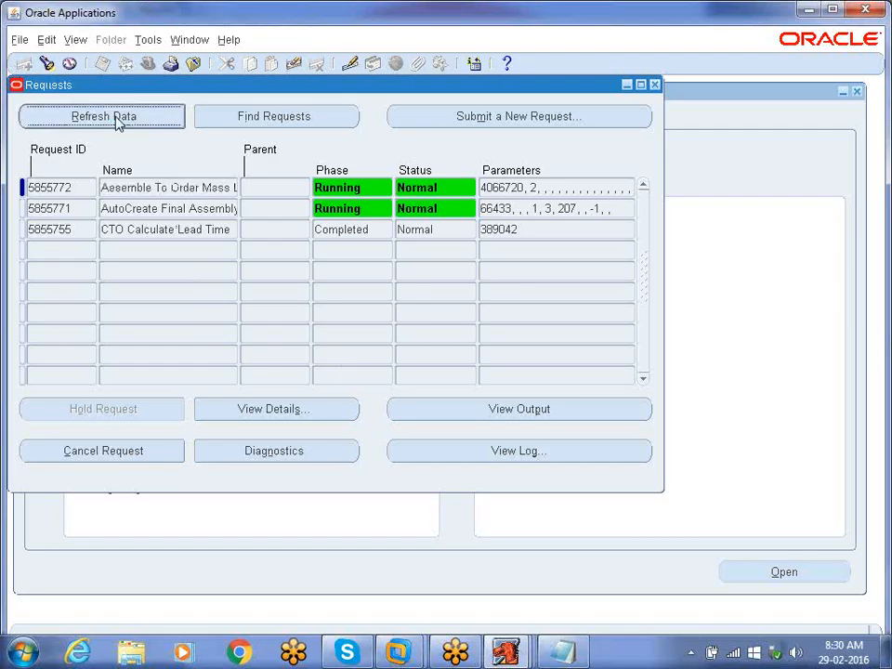
{"action": "left_click", "coordinate": [163, 187]}
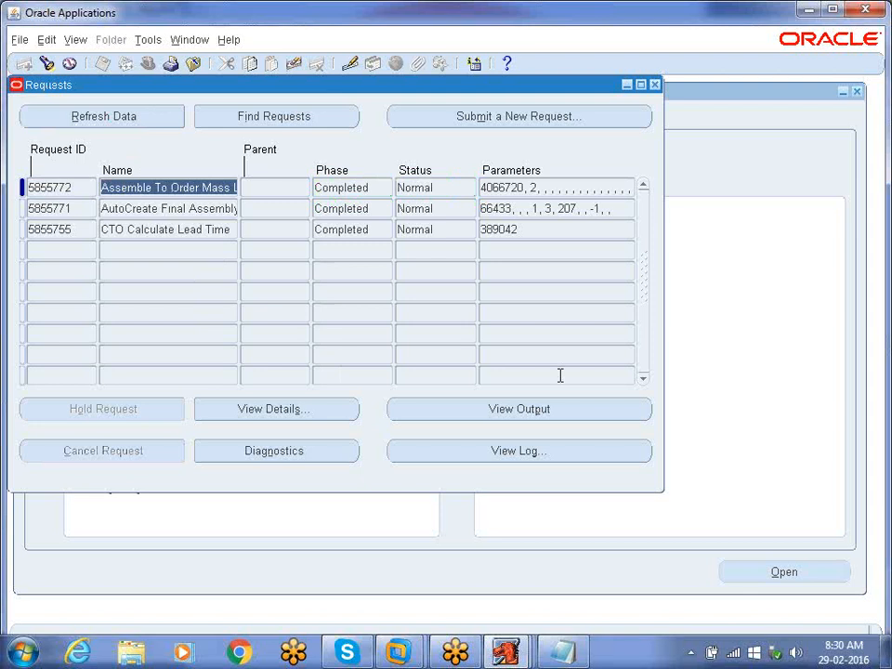
{"action": "key", "text": "End"}
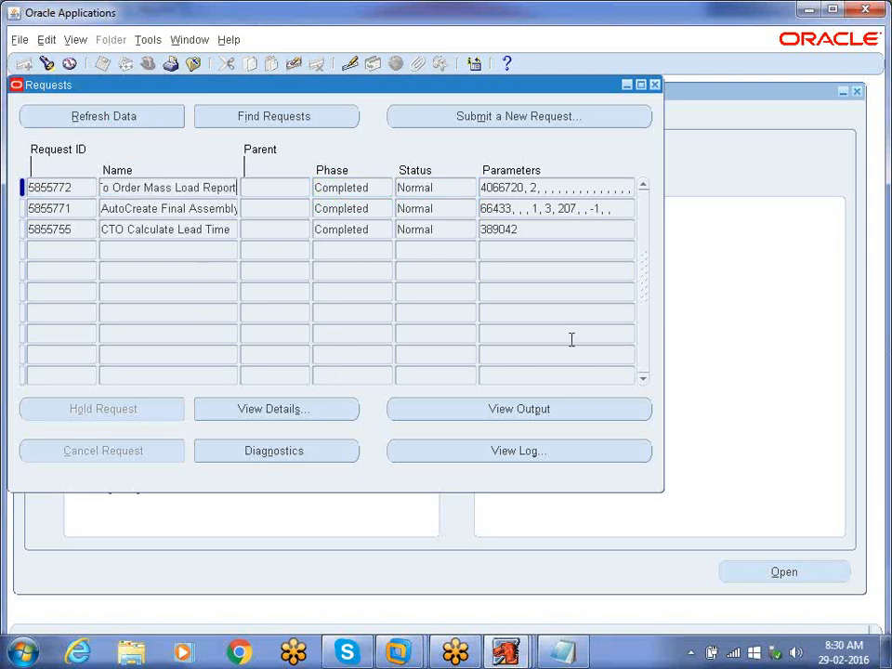
Step: Open the Assemble To Order Mass Load Report output and note the configured item SZ_CPU_100_ATO*230955 below the order number in Notepad
{"action": "left_click", "coordinate": [175, 186]}
{"action": "left_click", "coordinate": [513, 410]}
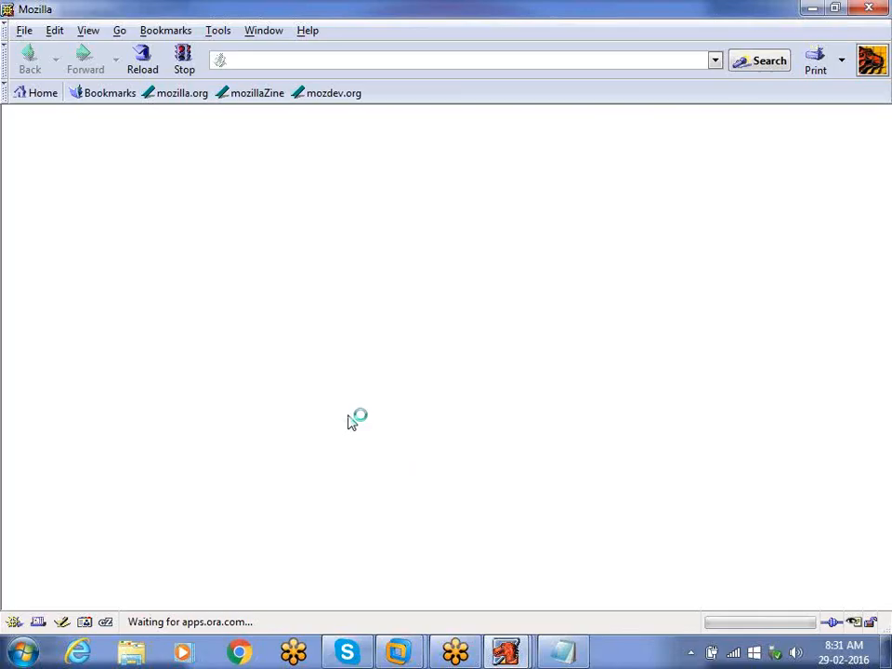
{"action": "left_click", "coordinate": [570, 653]}
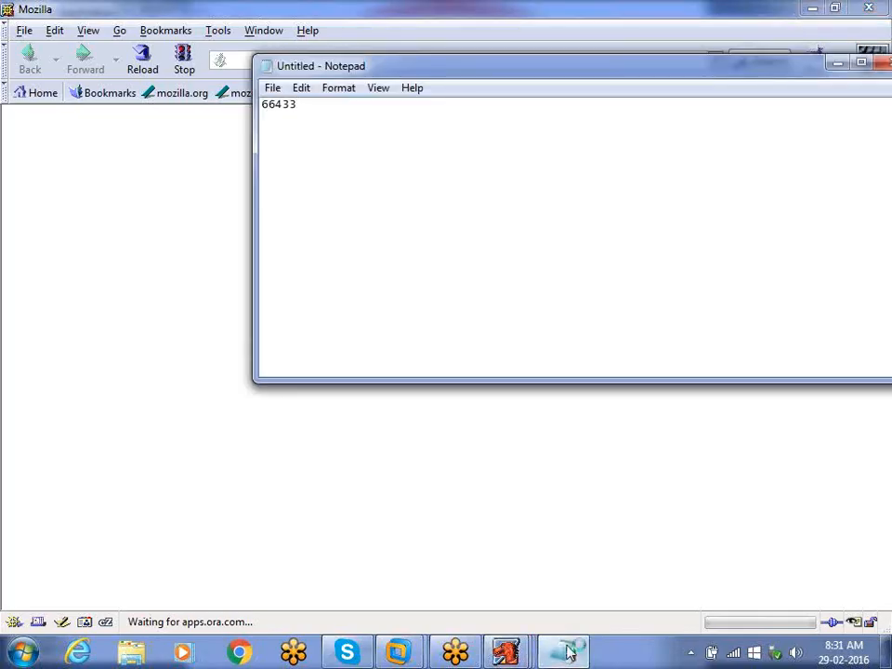
{"action": "key", "text": "Return"}
{"action": "type", "text": "SZ_CPU_100_ATO*230955"}
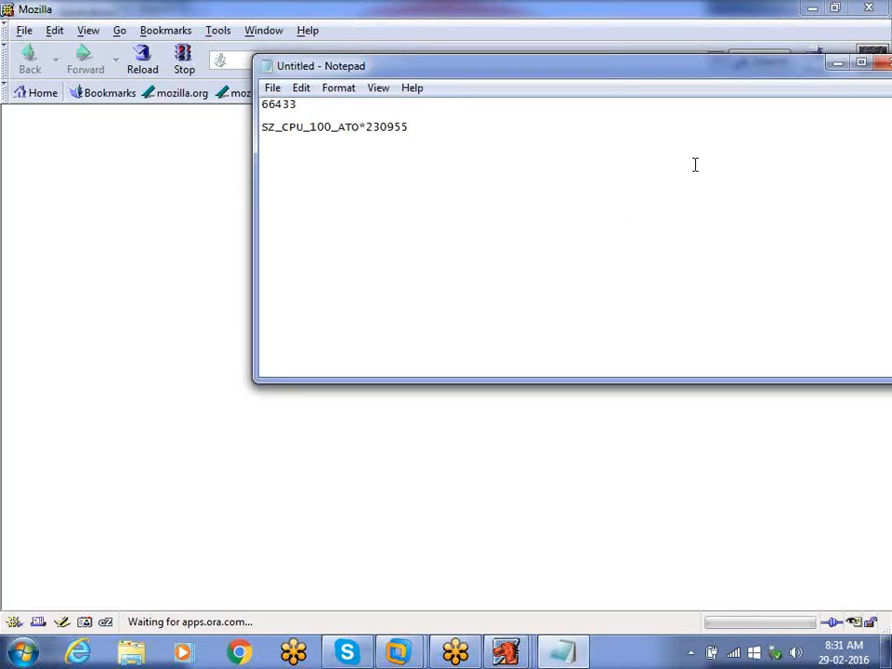
{"action": "left_click", "coordinate": [837, 64]}
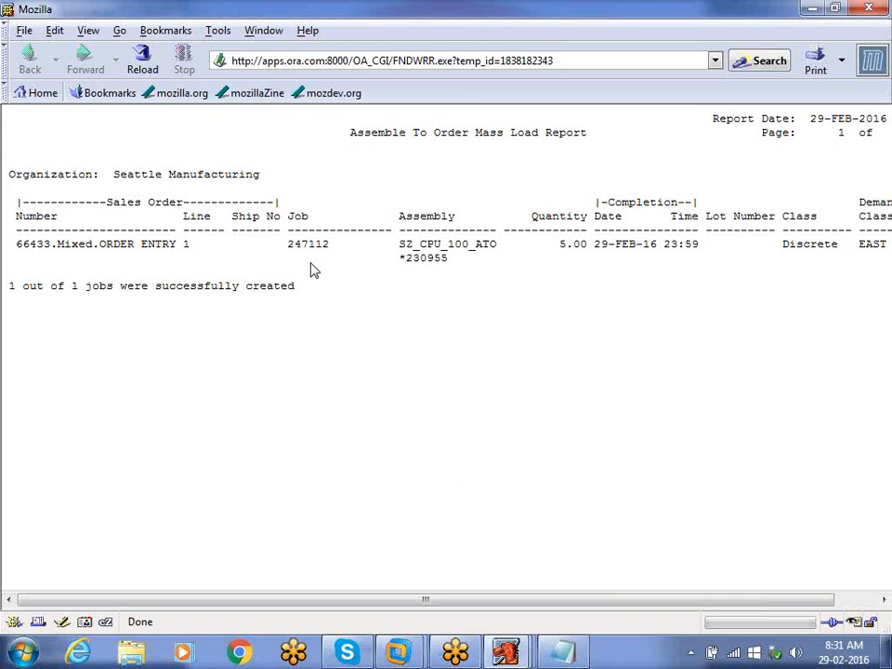
Step: Check the sales order number, job number and job class in the Mass Load Report, and close the report
{"action": "double_click", "coordinate": [29, 249]}
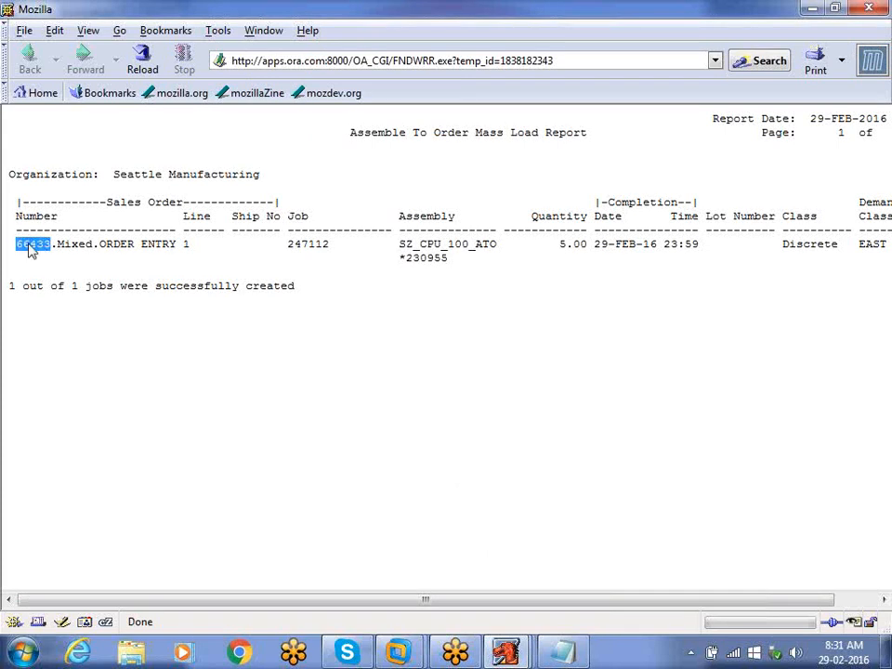
{"action": "double_click", "coordinate": [295, 248]}
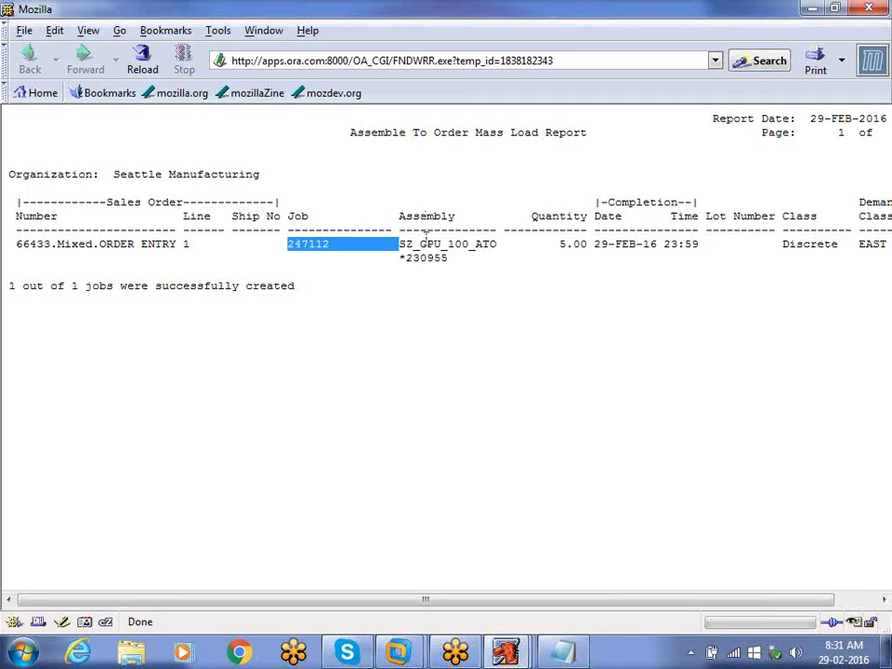
{"action": "double_click", "coordinate": [808, 243]}
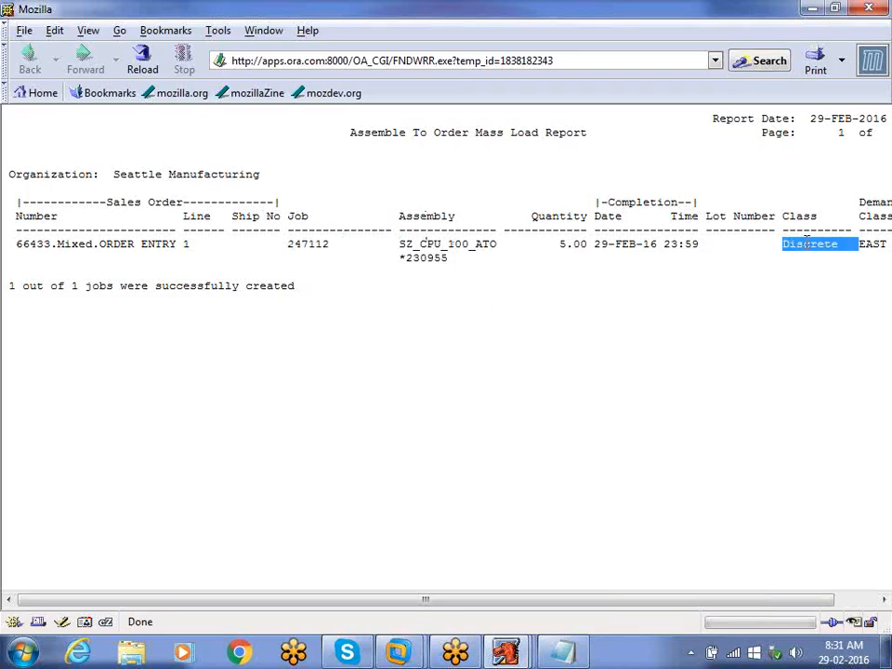
{"action": "double_click", "coordinate": [312, 243]}
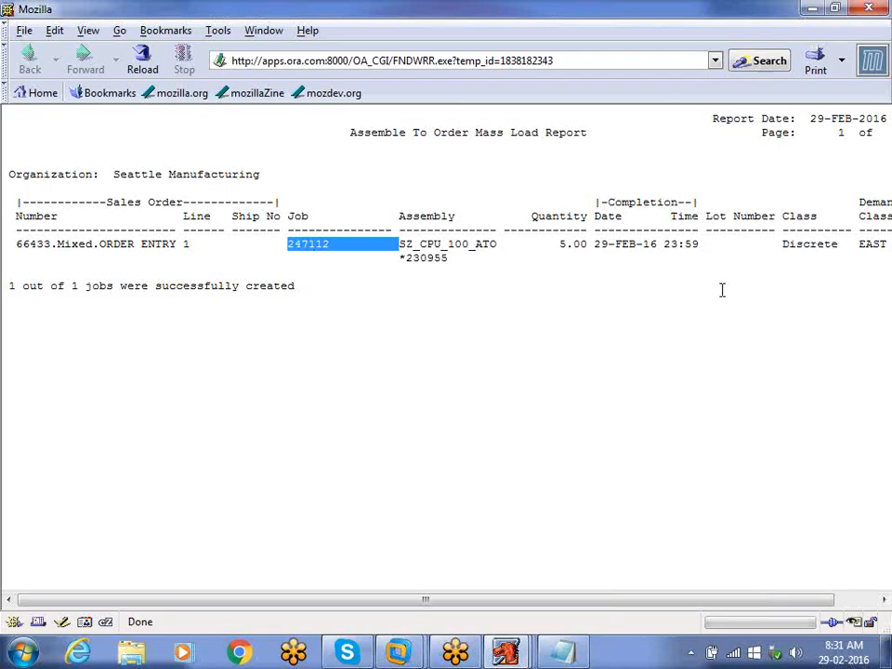
{"action": "left_click", "coordinate": [874, 6]}
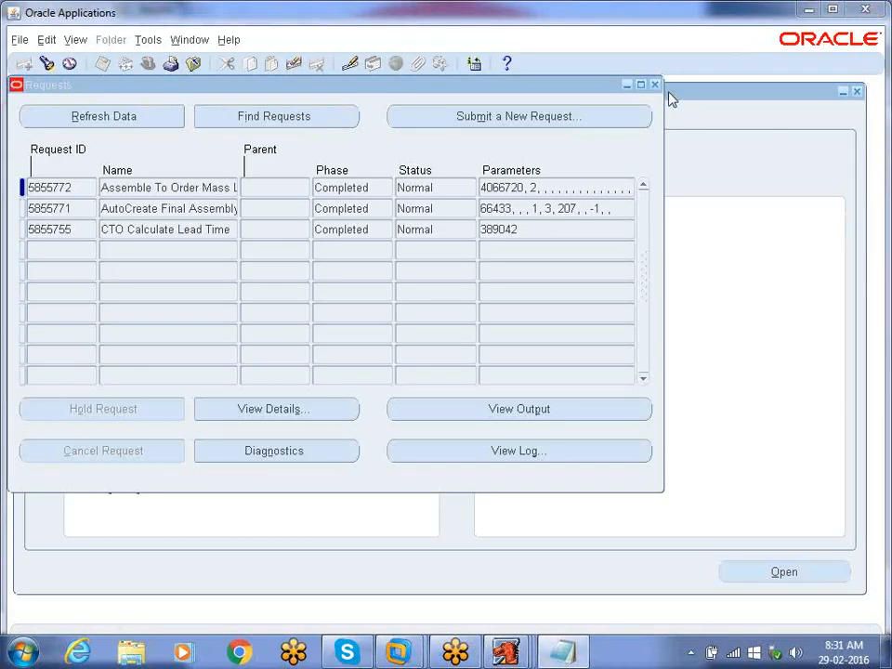
Step: Close the request list and open the Discrete Jobs form under WIP > Discrete
{"action": "left_click", "coordinate": [655, 85]}
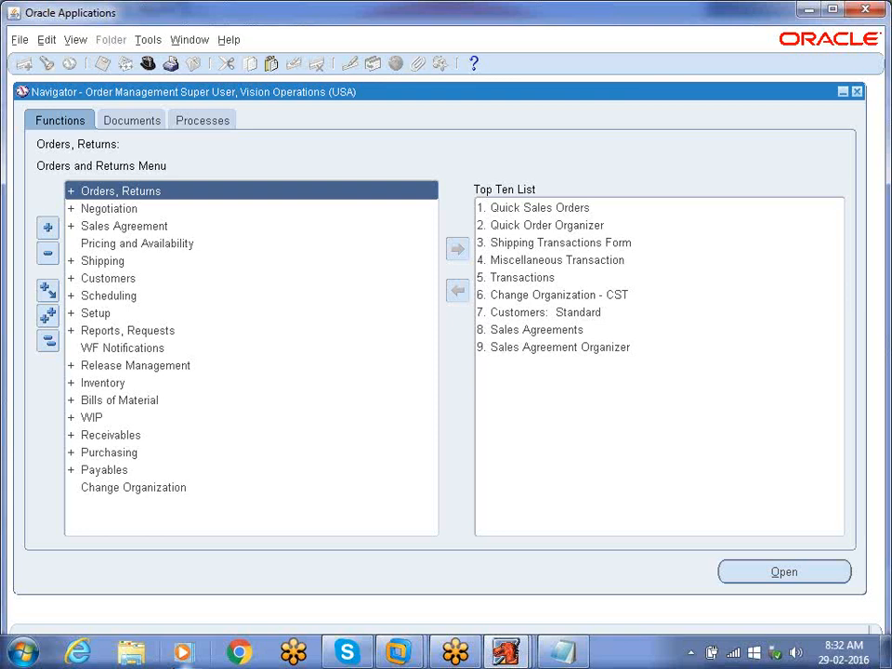
{"action": "key", "text": "Down"}
{"action": "key", "text": "Down"}
{"action": "key", "text": "Down"}
{"action": "key", "text": "Down"}
{"action": "key", "text": "Down"}
{"action": "key", "text": "Down"}
{"action": "key", "text": "Down"}
{"action": "key", "text": "Down"}
{"action": "key", "text": "Down"}
{"action": "key", "text": "Down"}
{"action": "key", "text": "Down"}
{"action": "key", "text": "Down"}
{"action": "key", "text": "Down"}
{"action": "key", "text": "Down"}
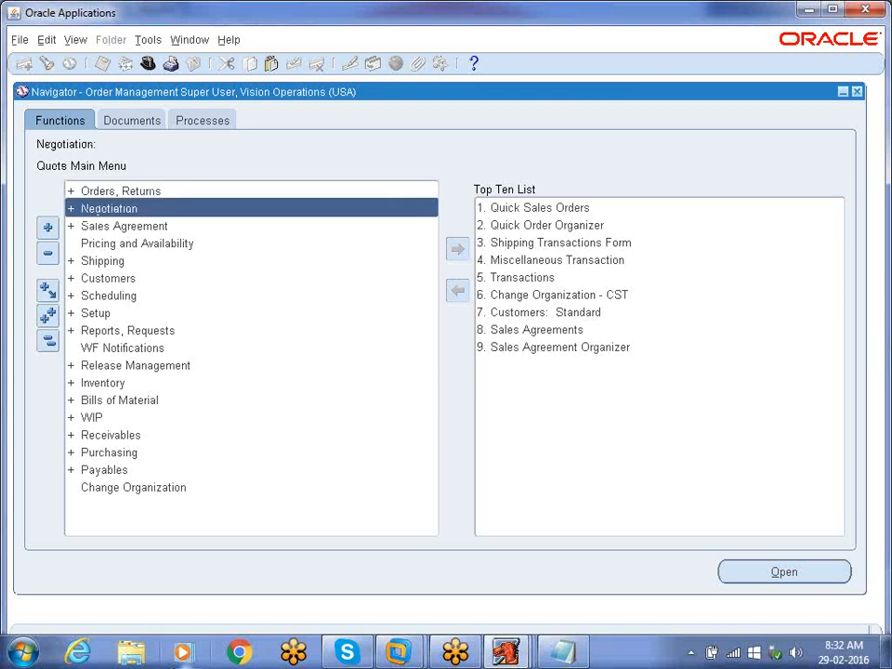
{"action": "key", "text": "Up"}
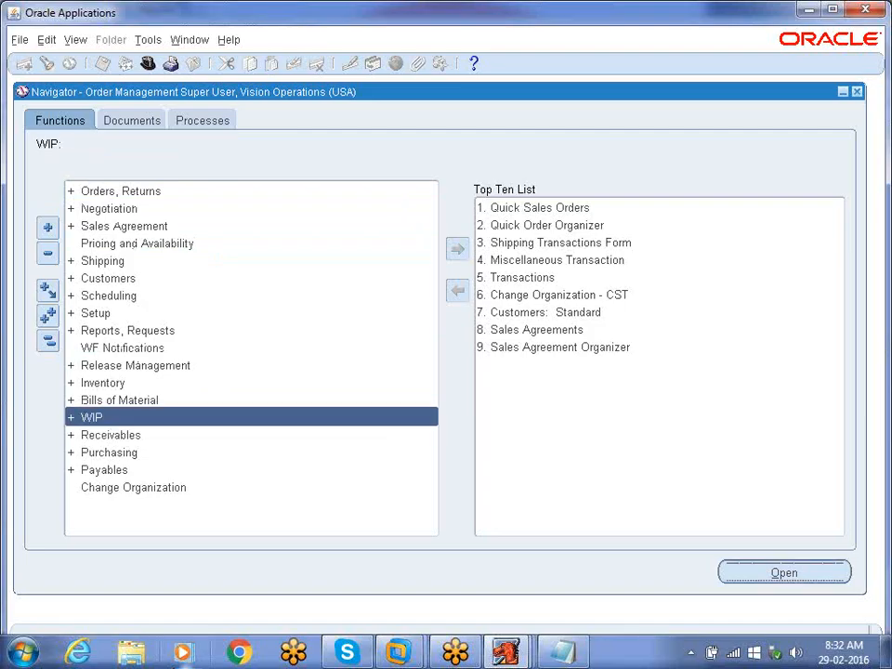
{"action": "key", "text": "Right"}
{"action": "key", "text": "Down"}
{"action": "key", "text": "Down"}
{"action": "key", "text": "Down"}
{"action": "key", "text": "Down"}
{"action": "key", "text": "Down"}
{"action": "key", "text": "Right"}
{"action": "key", "text": "Down"}
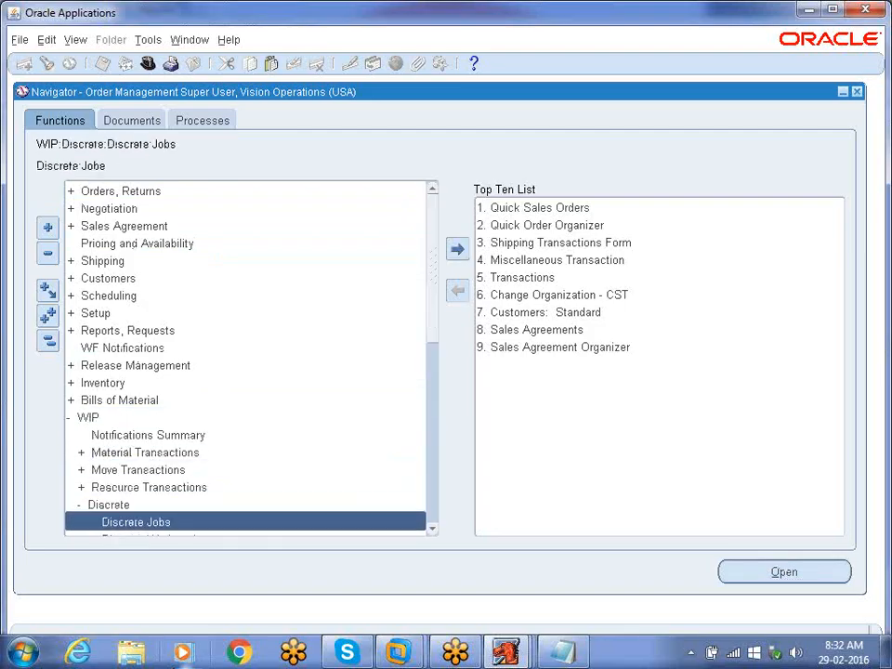
{"action": "key", "text": "Down"}
{"action": "key", "text": "Up"}
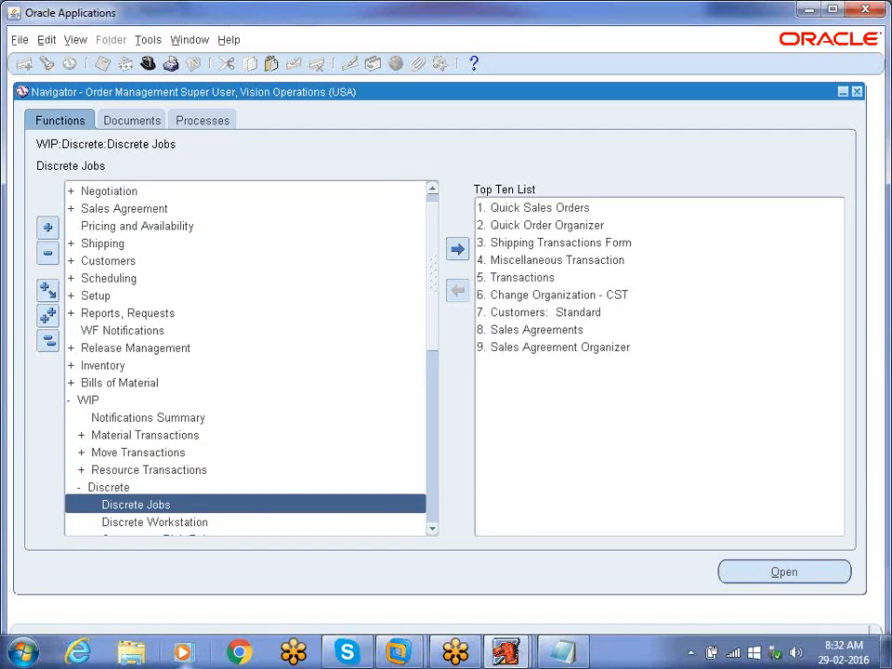
{"action": "left_click", "coordinate": [180, 508]}
{"action": "double_click", "coordinate": [180, 508]}
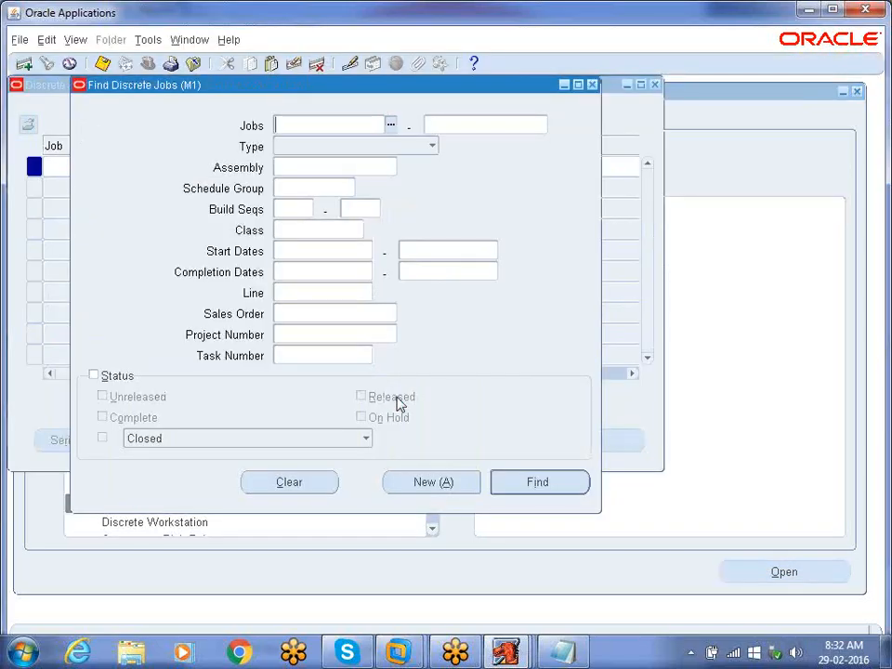
Step: Find discrete job 247112 and check its status
{"action": "type", "text": "247112"}
{"action": "key", "text": "Tab"}
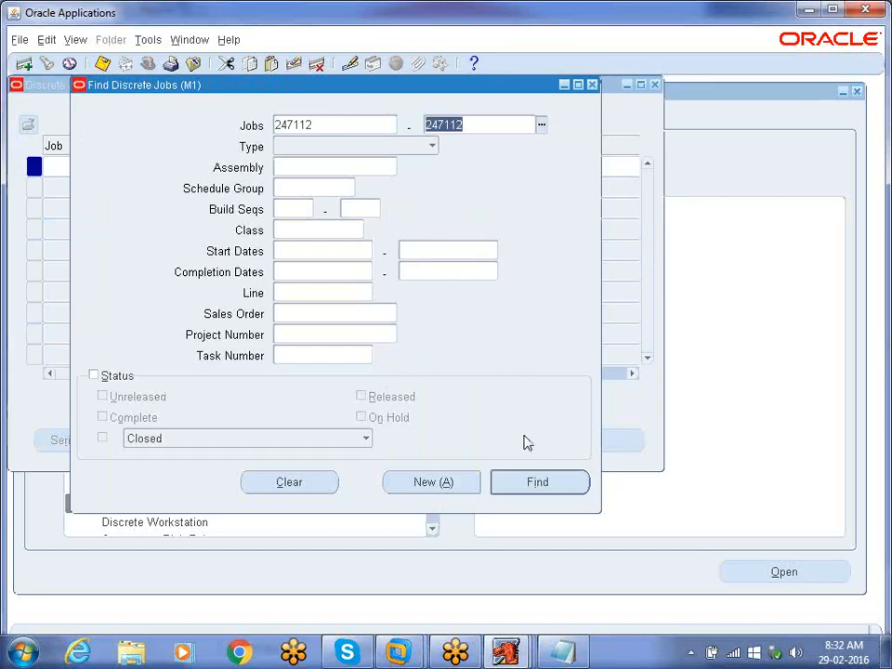
{"action": "left_click", "coordinate": [548, 494]}
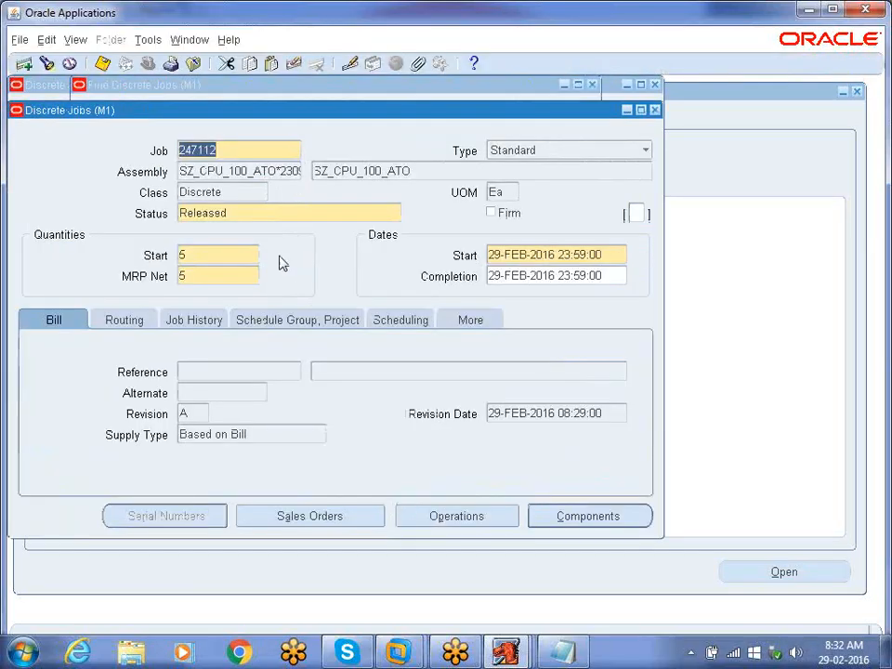
{"action": "left_click", "coordinate": [238, 212]}
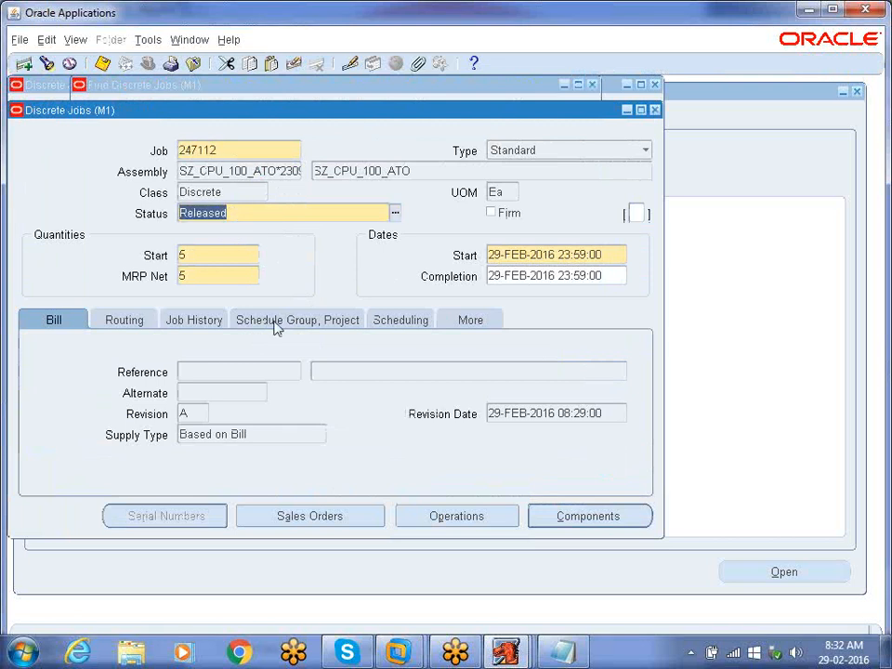
Step: Check the sales order and primary quantity reserved against the job, and close the job windows
{"action": "left_click", "coordinate": [337, 526]}
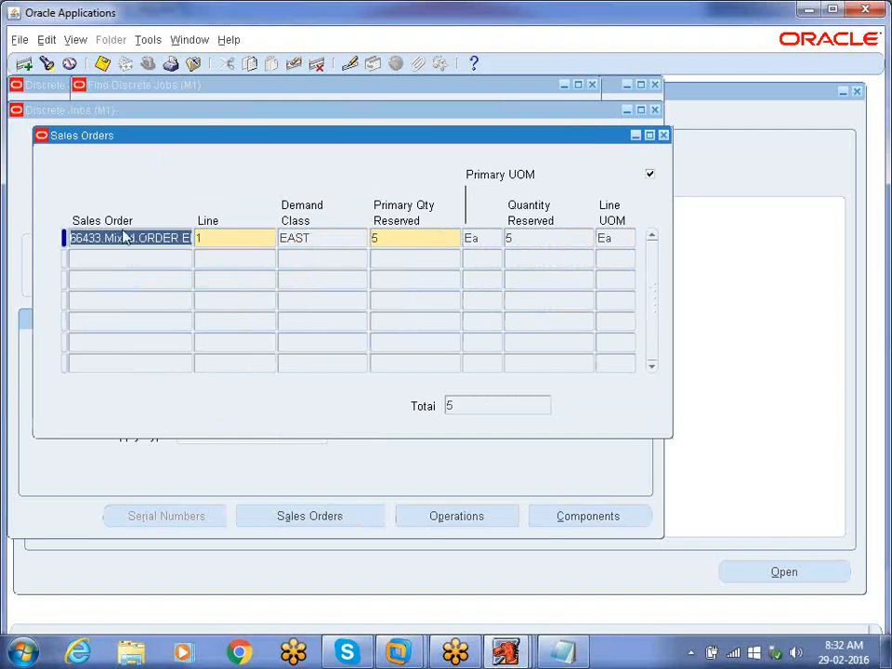
{"action": "left_click", "coordinate": [409, 243]}
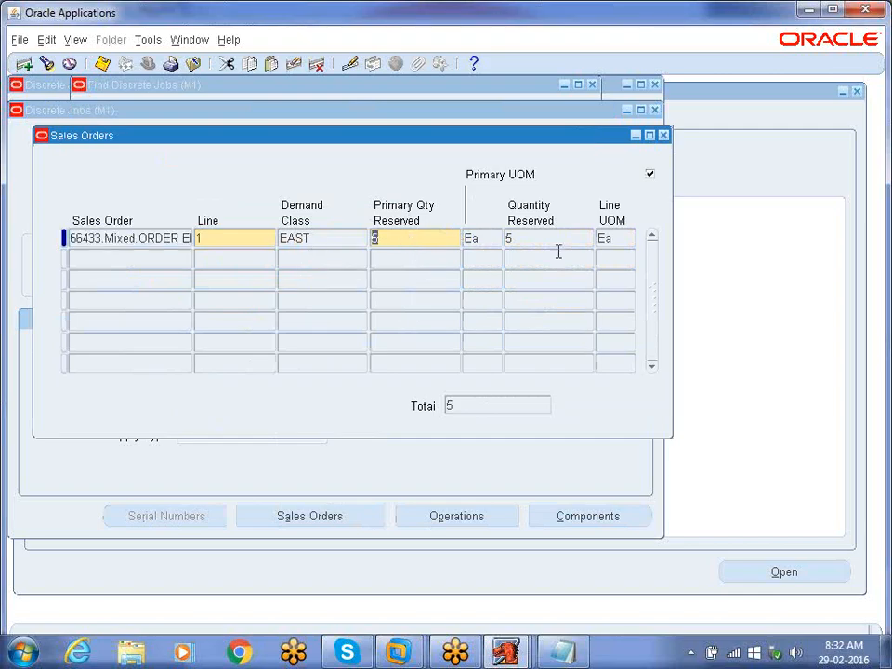
{"action": "left_click", "coordinate": [662, 136]}
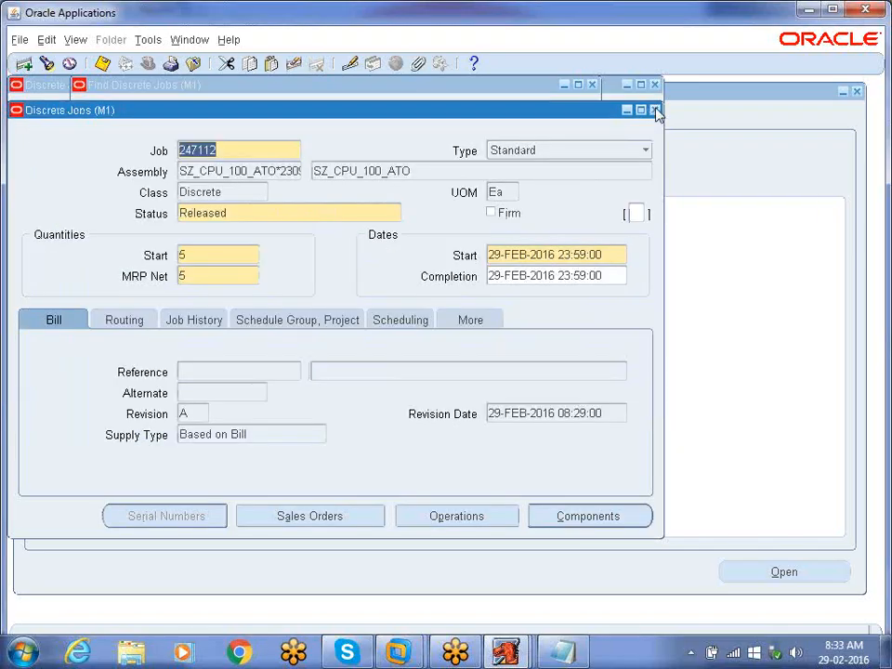
{"action": "left_click", "coordinate": [656, 110]}
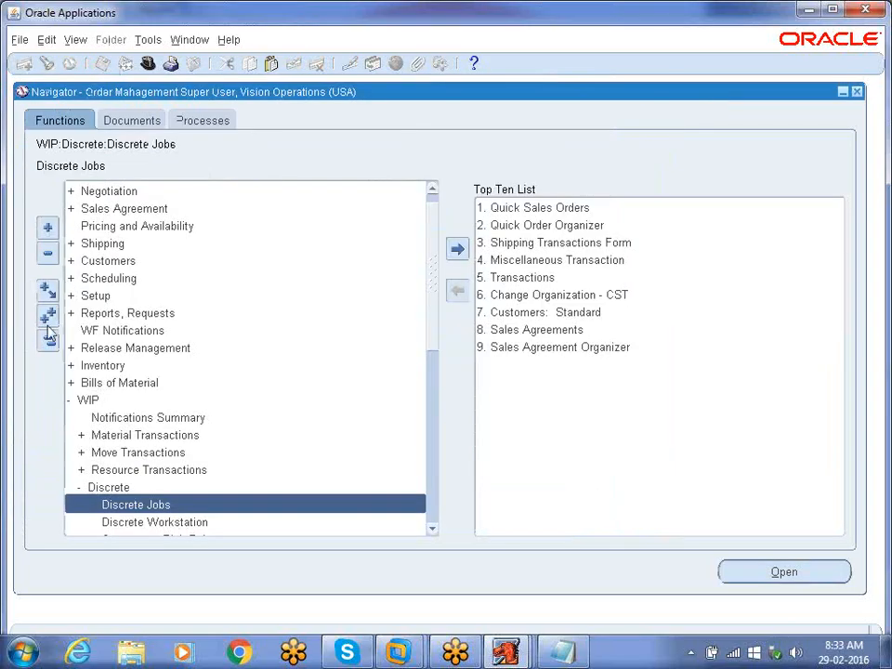
Step: Collapse the navigator tree and open the Sales Orders form under Orders, Returns
{"action": "left_click", "coordinate": [47, 340]}
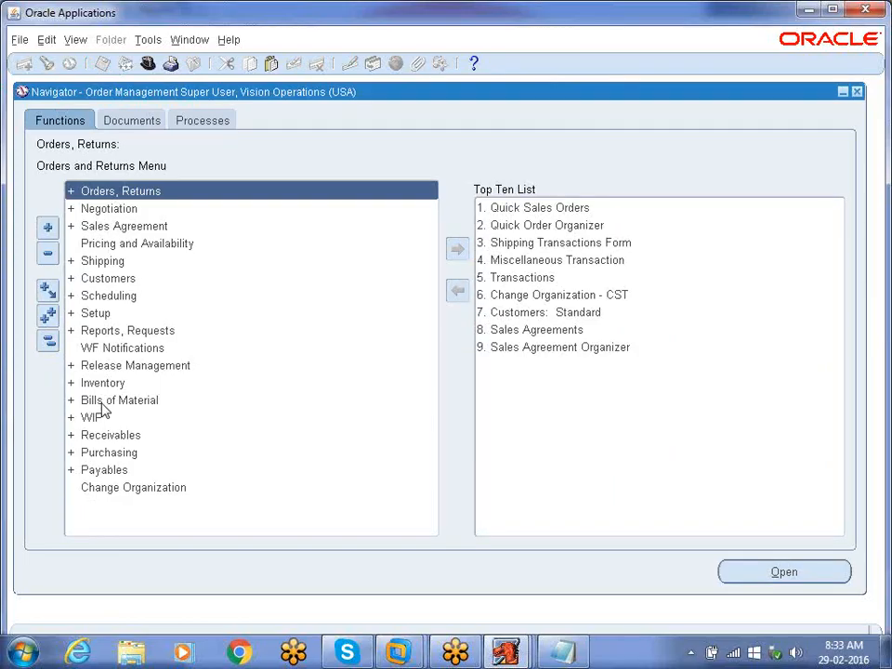
{"action": "double_click", "coordinate": [122, 193]}
{"action": "left_click", "coordinate": [137, 226]}
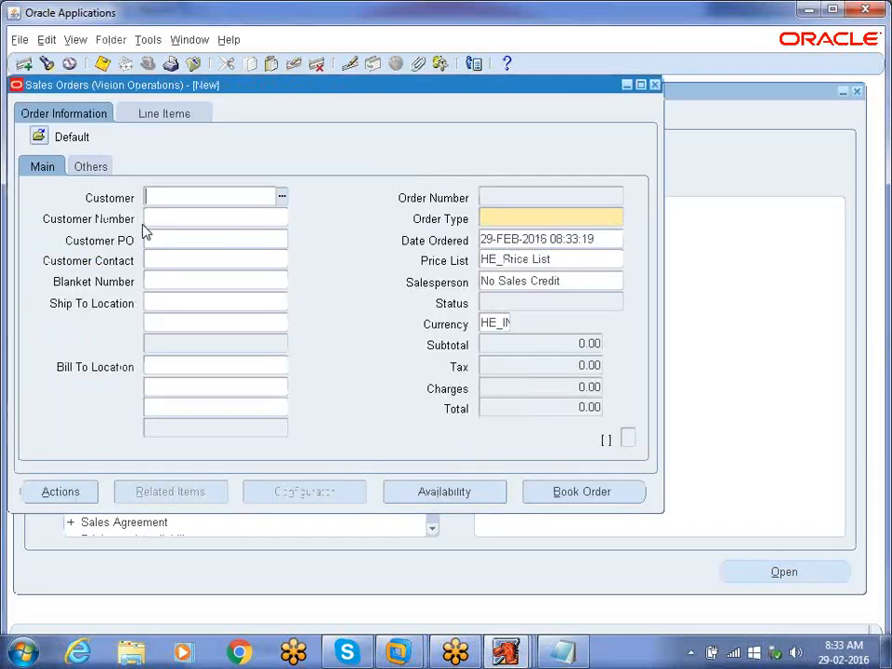
Step: Look up the order number noted in Notepad and query the sales order by it
{"action": "key", "text": "F11"}
{"action": "left_click", "coordinate": [564, 653]}
{"action": "left_click", "coordinate": [566, 654]}
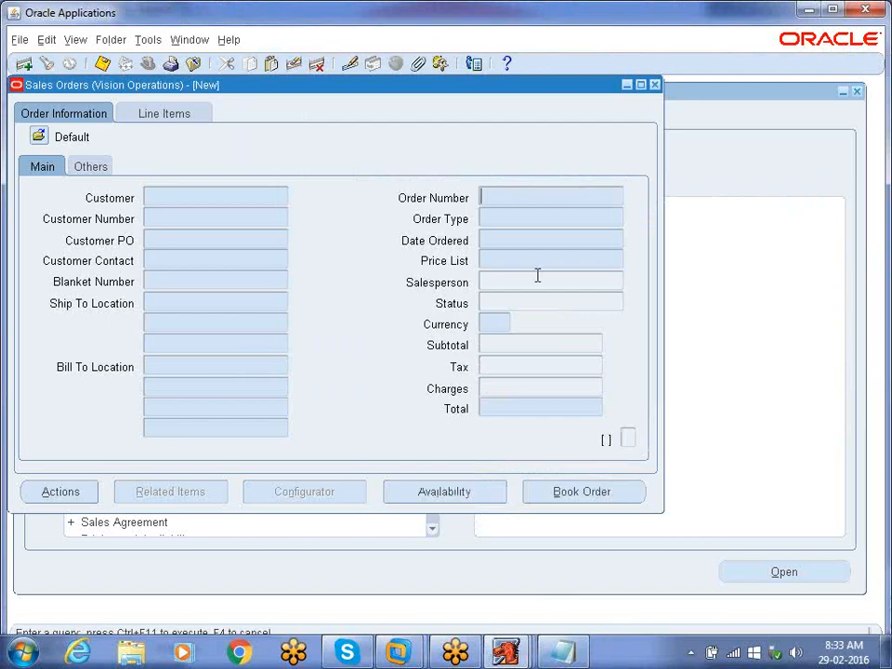
{"action": "type", "text": "66435"}
{"action": "key", "text": "BackSpace"}
{"action": "type", "text": "3"}
{"action": "key", "text": "ctrl+F11"}
Step: Show the order's line items without the availability window and check the status of configured line 1.1..0
{"action": "left_click", "coordinate": [170, 113]}
{"action": "left_click", "coordinate": [618, 197]}
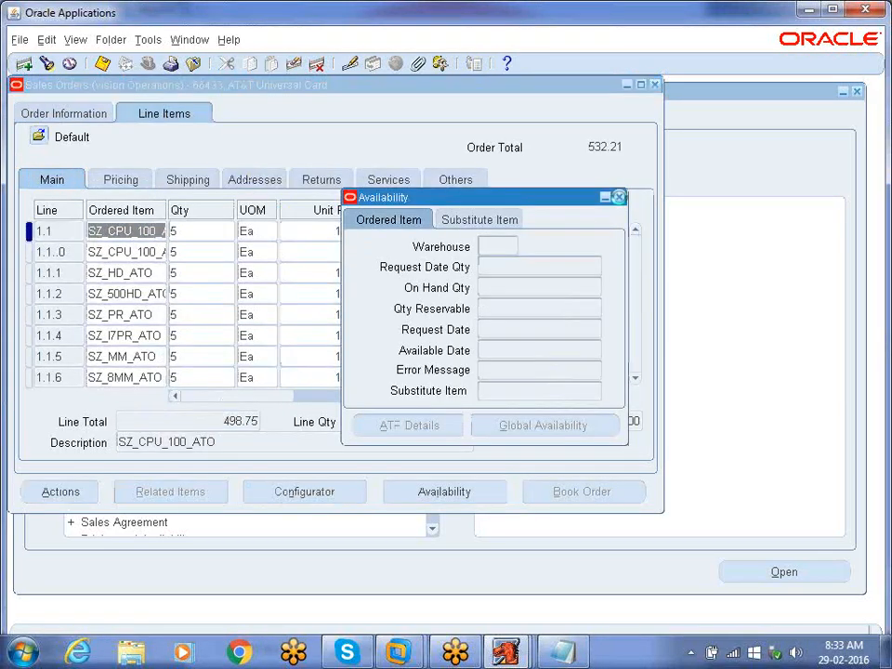
{"action": "left_click", "coordinate": [622, 397]}
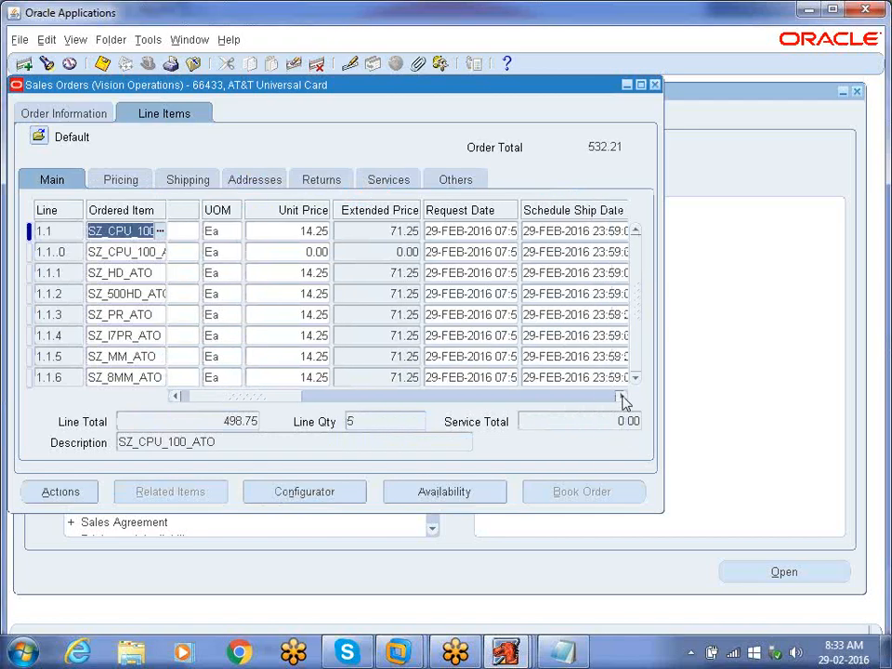
{"action": "left_click", "coordinate": [424, 251]}
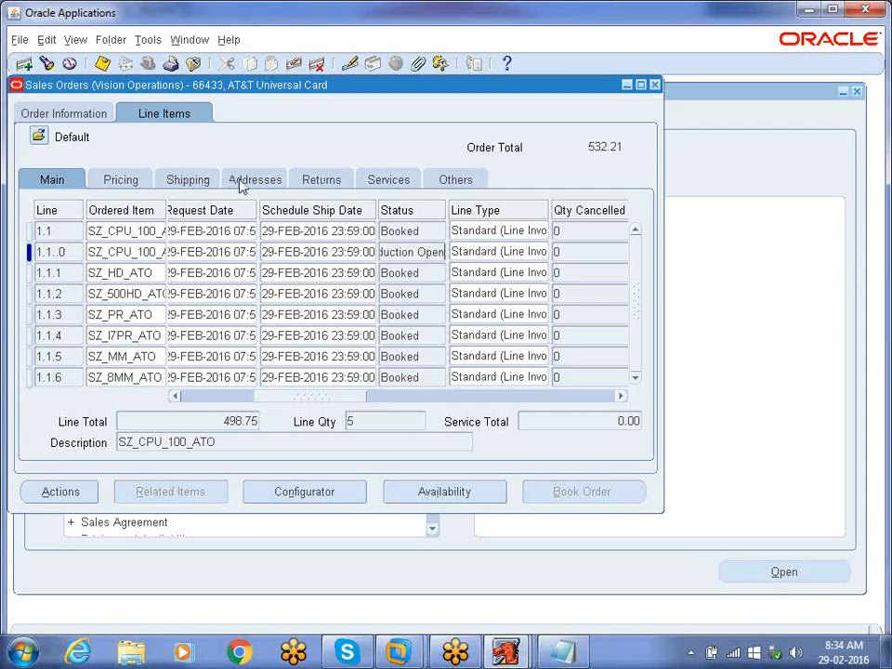
Step: Review the reserved quantity, promise date and schedule ship date in the lines' shipping details, and close the sales order
{"action": "left_click", "coordinate": [192, 179]}
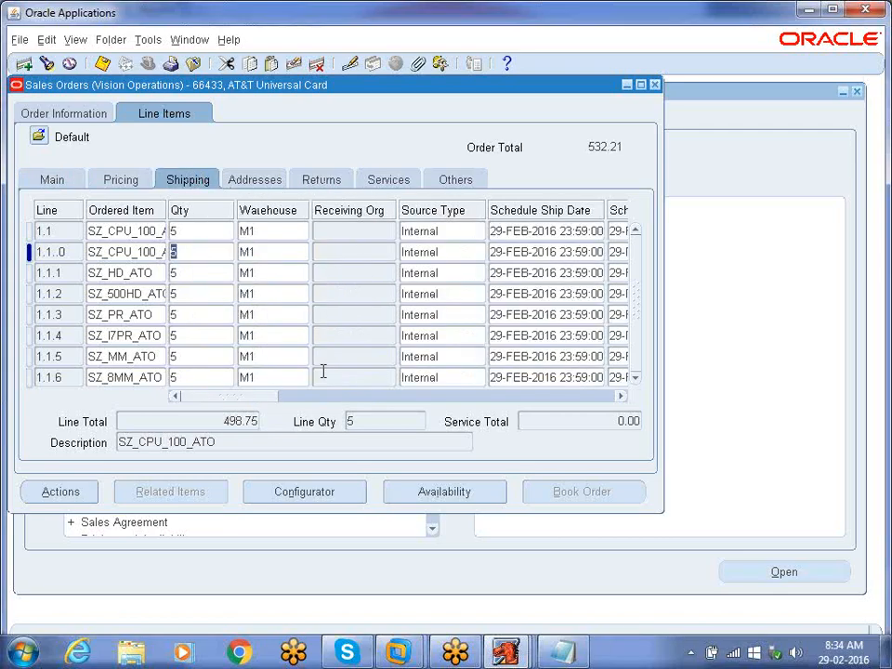
{"action": "left_click_drag", "start_coordinate": [241, 401], "coordinate": [332, 414]}
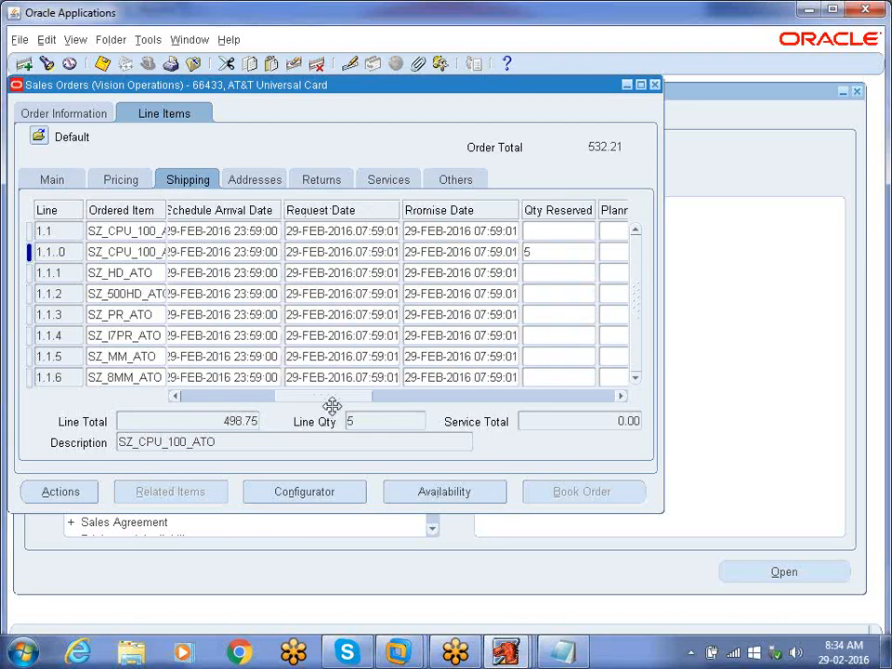
{"action": "left_click", "coordinate": [462, 232]}
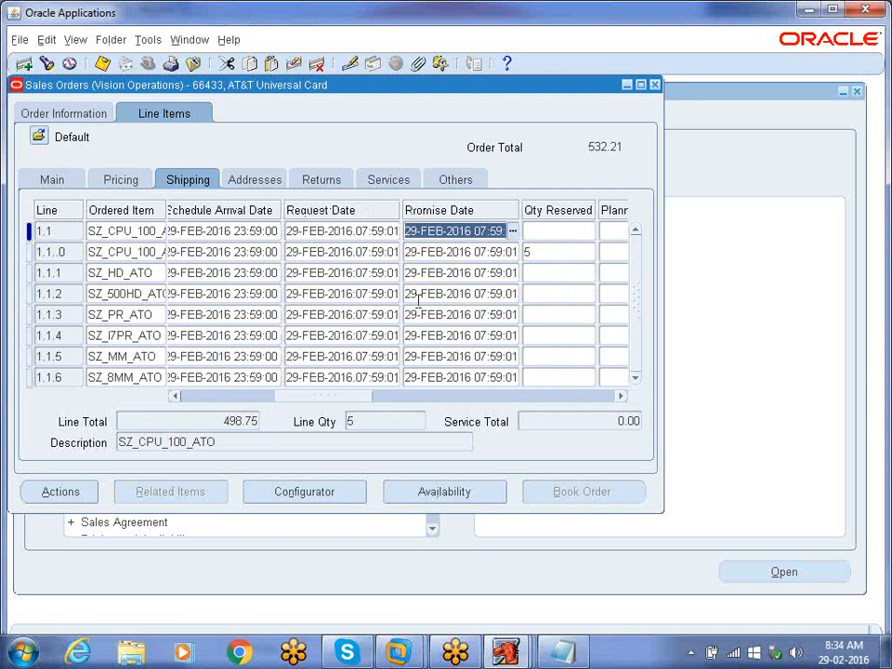
{"action": "left_click_drag", "start_coordinate": [337, 402], "coordinate": [295, 401]}
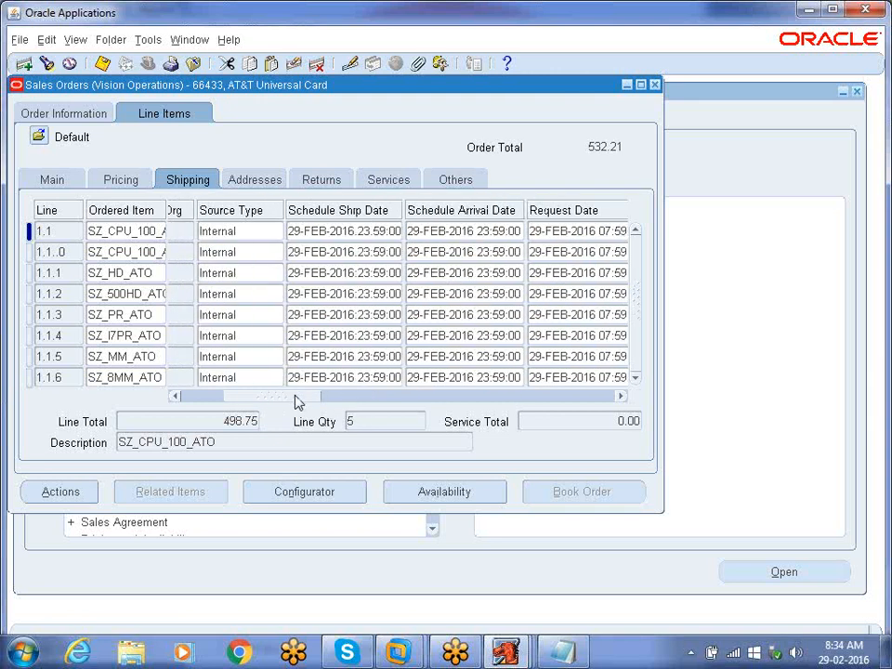
{"action": "left_click", "coordinate": [332, 230]}
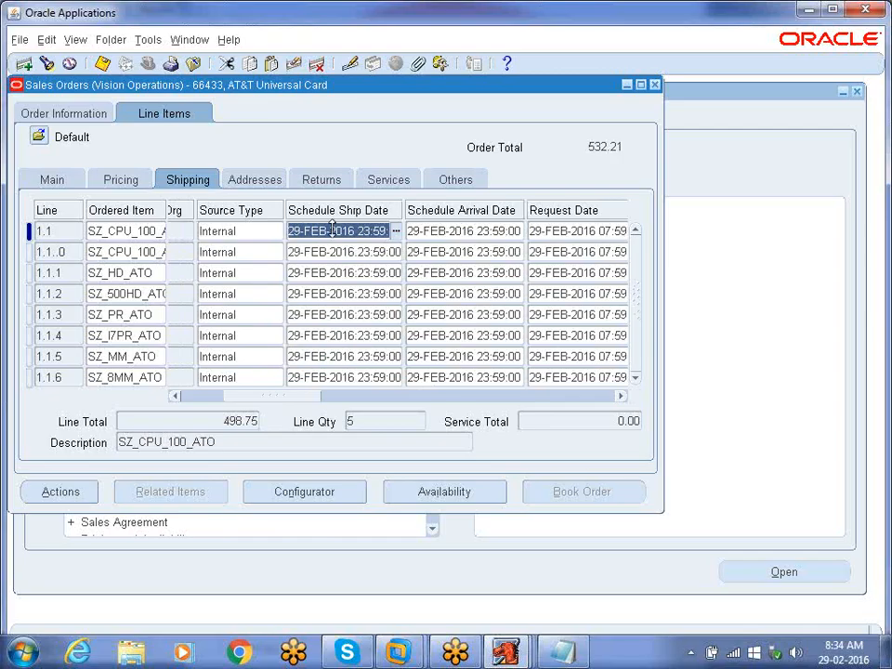
{"action": "left_click", "coordinate": [656, 86]}
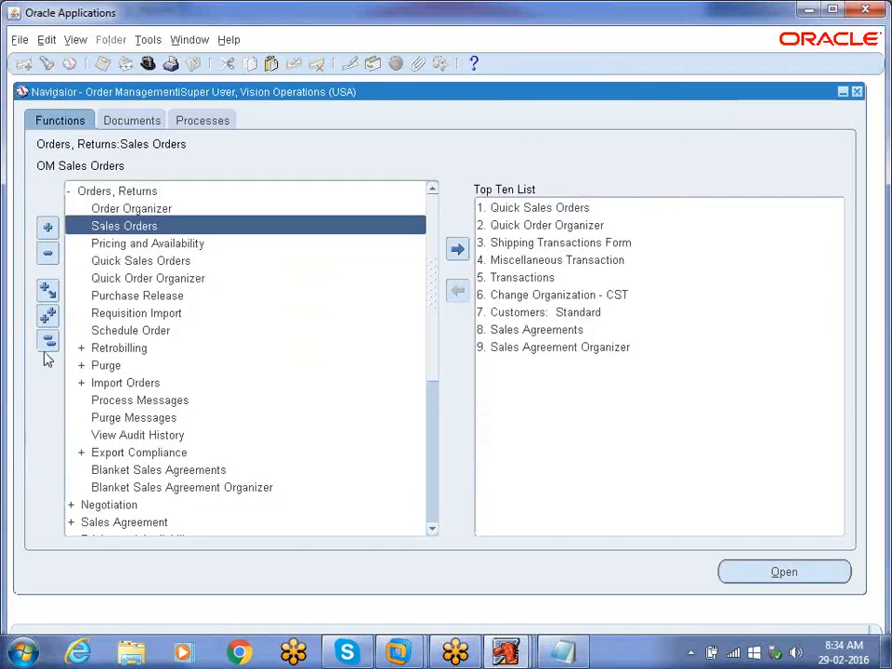
Step: Reopen the Discrete Jobs form under WIP > Discrete and find job 247112
{"action": "left_click", "coordinate": [47, 345]}
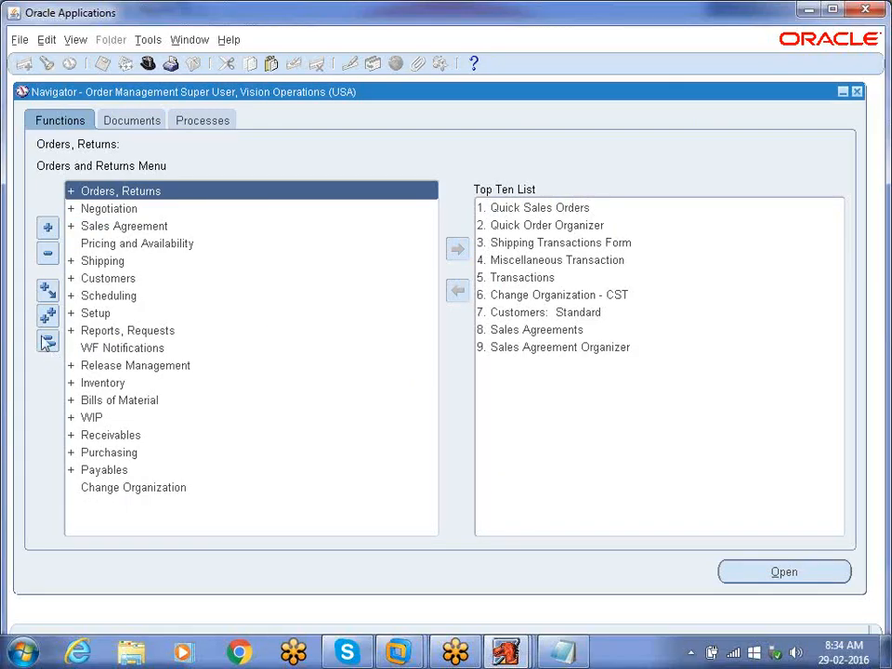
{"action": "double_click", "coordinate": [99, 419]}
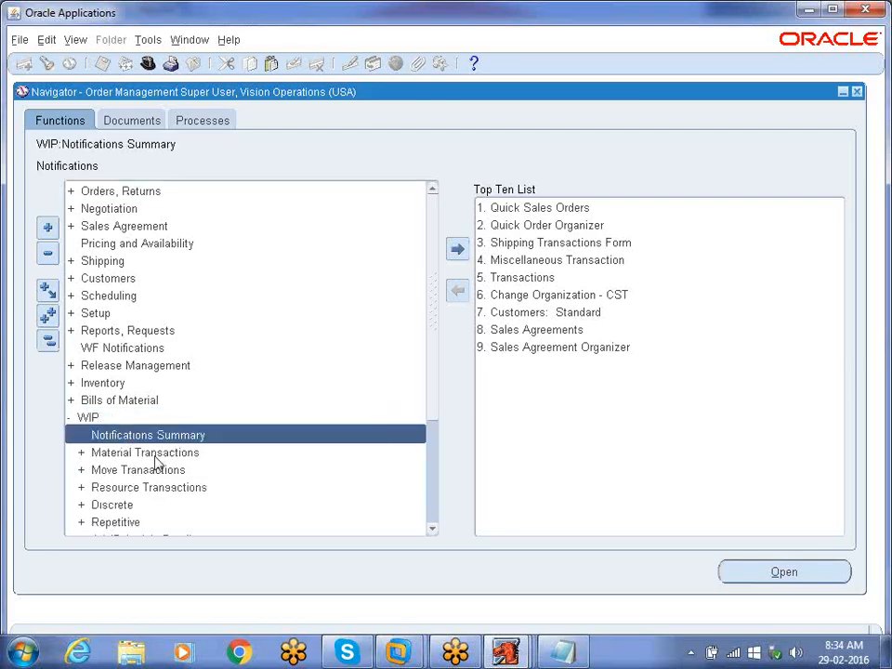
{"action": "double_click", "coordinate": [131, 510]}
{"action": "double_click", "coordinate": [135, 521]}
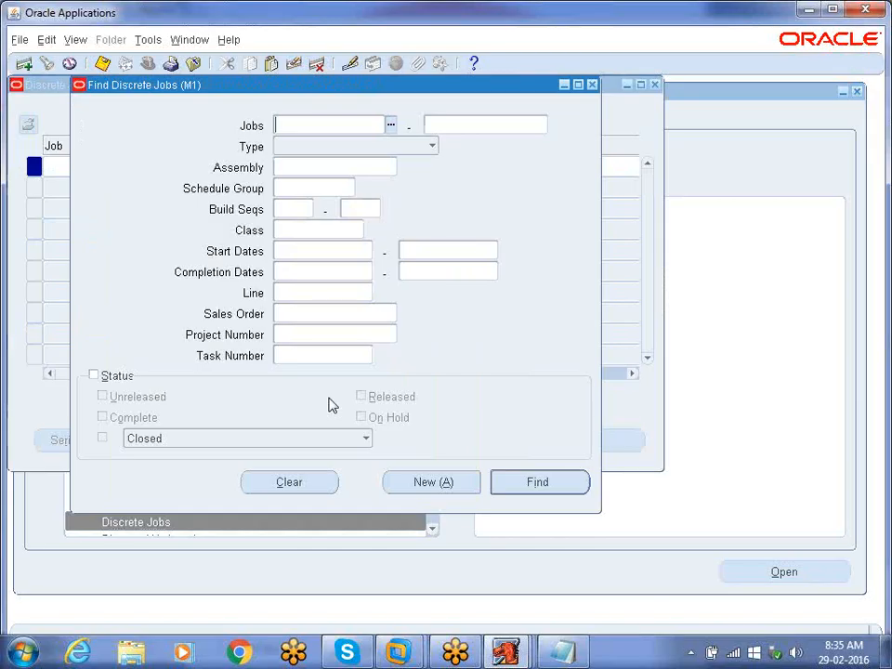
{"action": "type", "text": "247112"}
{"action": "key", "text": "Tab"}
{"action": "key", "text": "Return"}
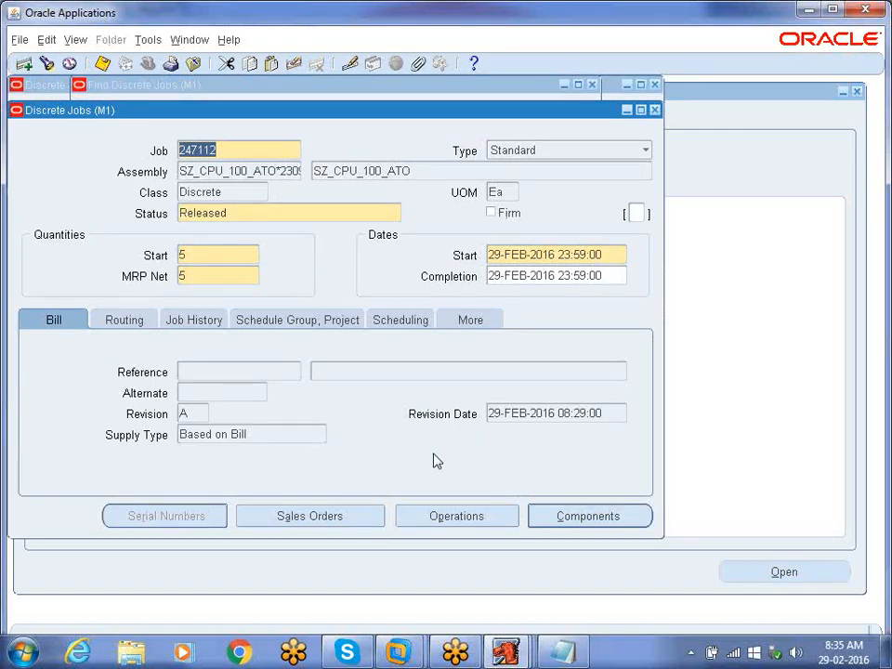
Step: Check the operations of the discrete job, and close the operations and job windows
{"action": "left_click", "coordinate": [499, 520]}
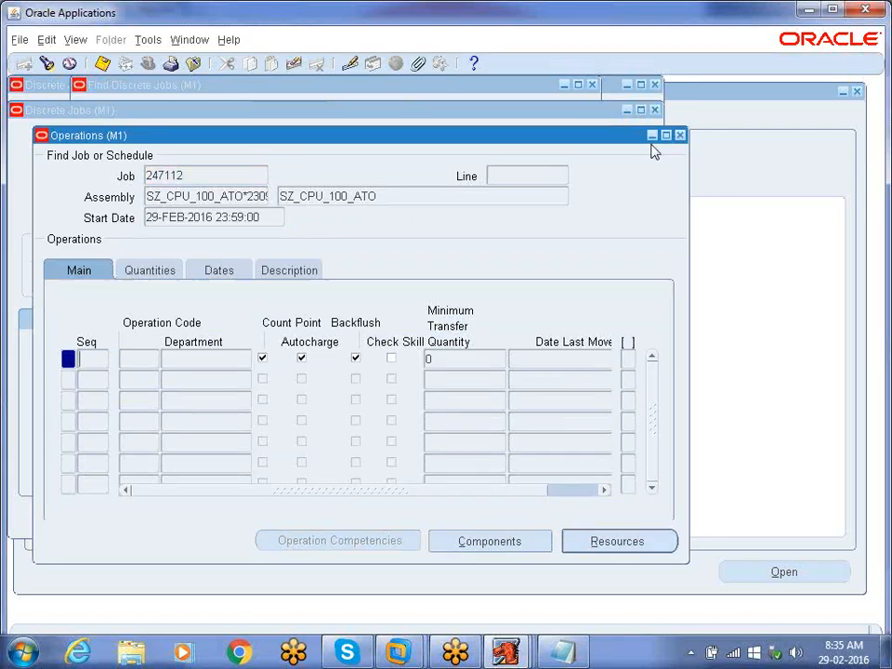
{"action": "left_click", "coordinate": [679, 136]}
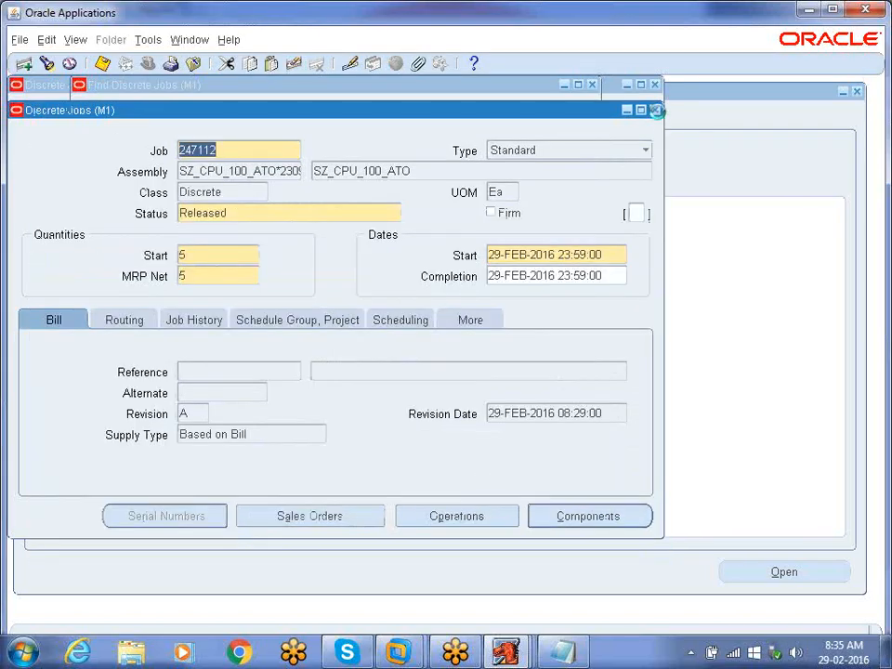
{"action": "left_click", "coordinate": [654, 109]}
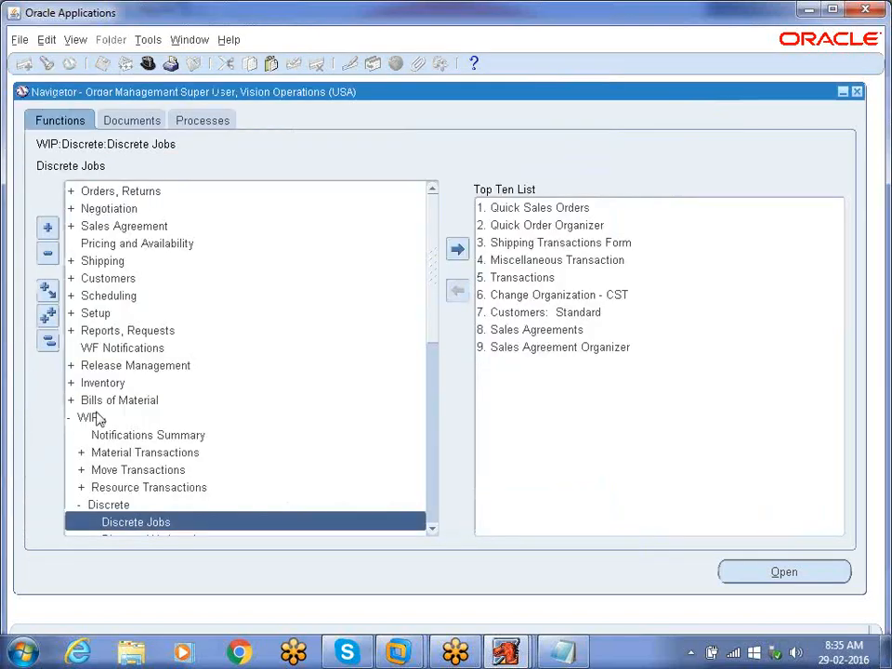
Step: Look through the WIP functions in the navigator, including those under Job/Schedule Details
{"action": "double_click", "coordinate": [107, 420]}
{"action": "double_click", "coordinate": [113, 419]}
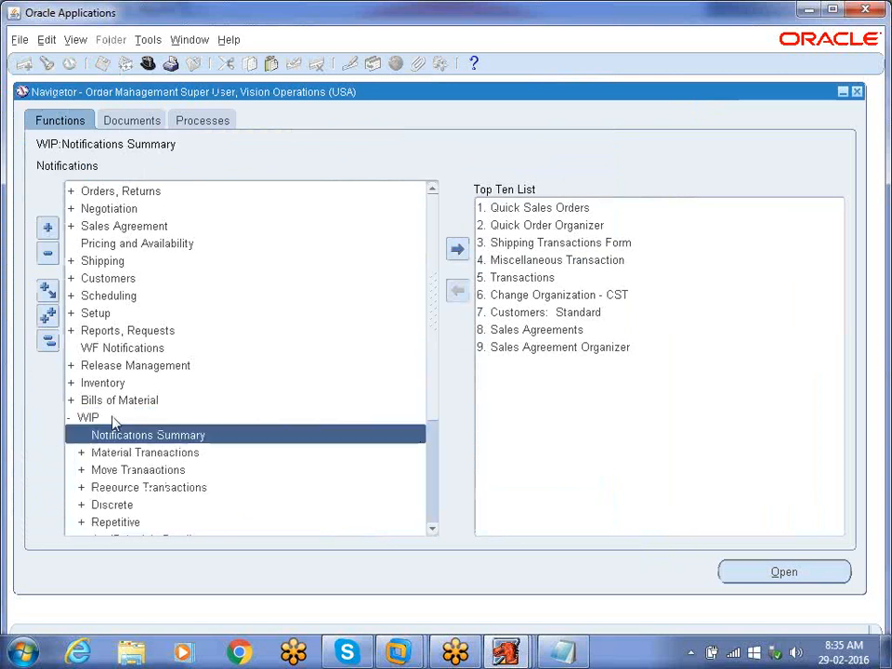
{"action": "left_click", "coordinate": [432, 530]}
{"action": "left_click", "coordinate": [432, 530]}
{"action": "left_click", "coordinate": [432, 530]}
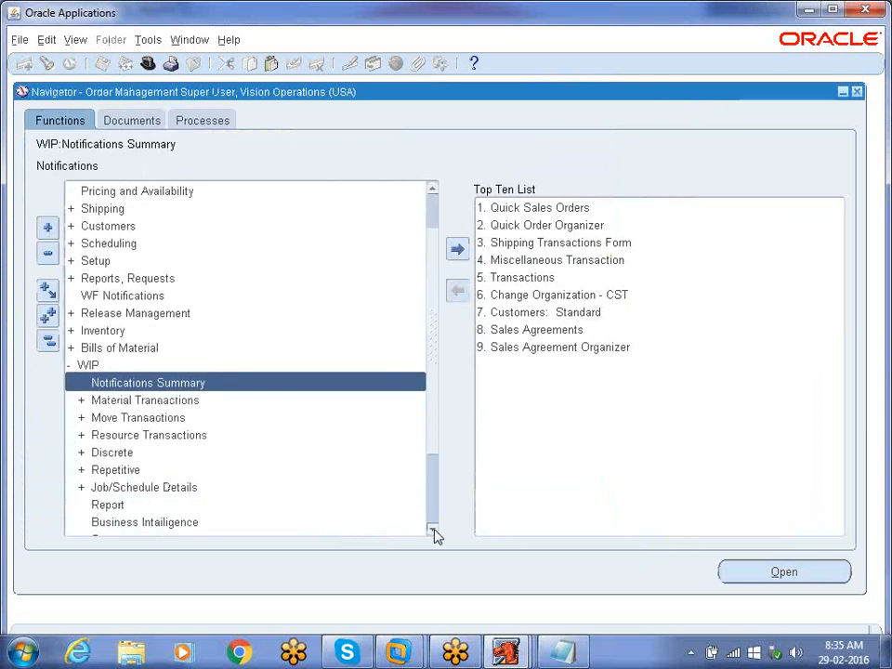
{"action": "left_click", "coordinate": [432, 530]}
{"action": "double_click", "coordinate": [185, 470]}
{"action": "left_click", "coordinate": [432, 530]}
{"action": "left_click", "coordinate": [432, 529]}
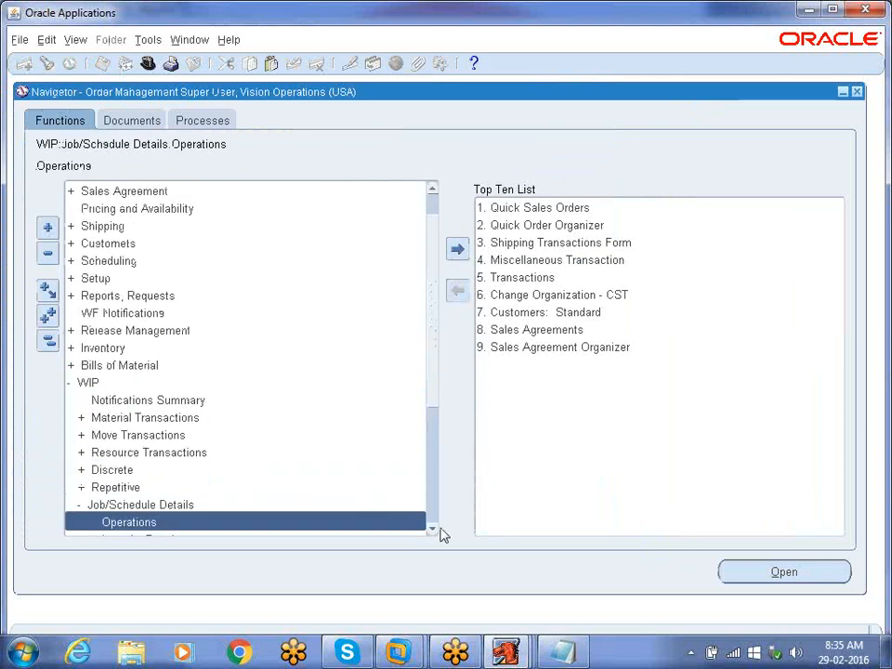
{"action": "left_click", "coordinate": [254, 528]}
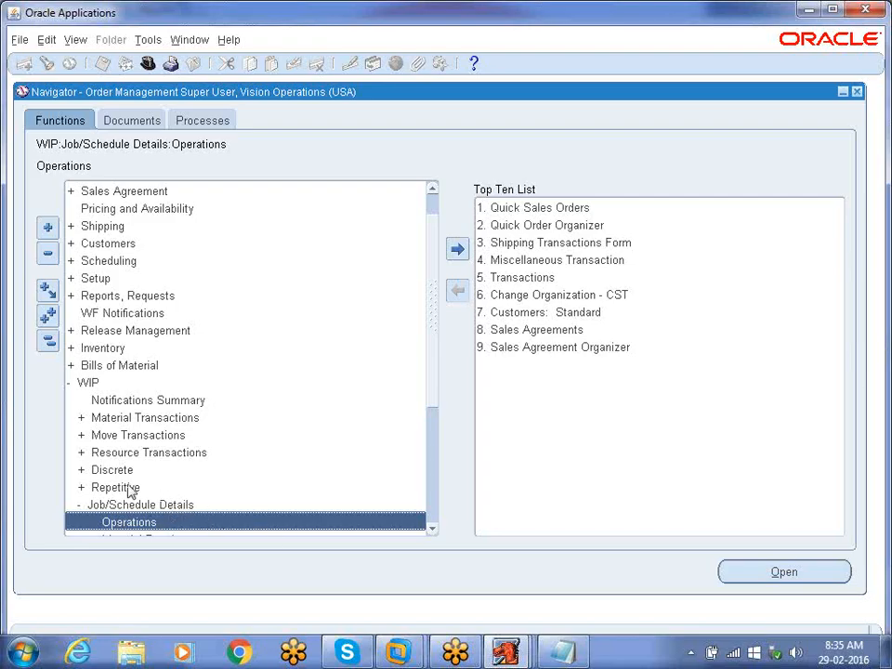
{"action": "double_click", "coordinate": [113, 509]}
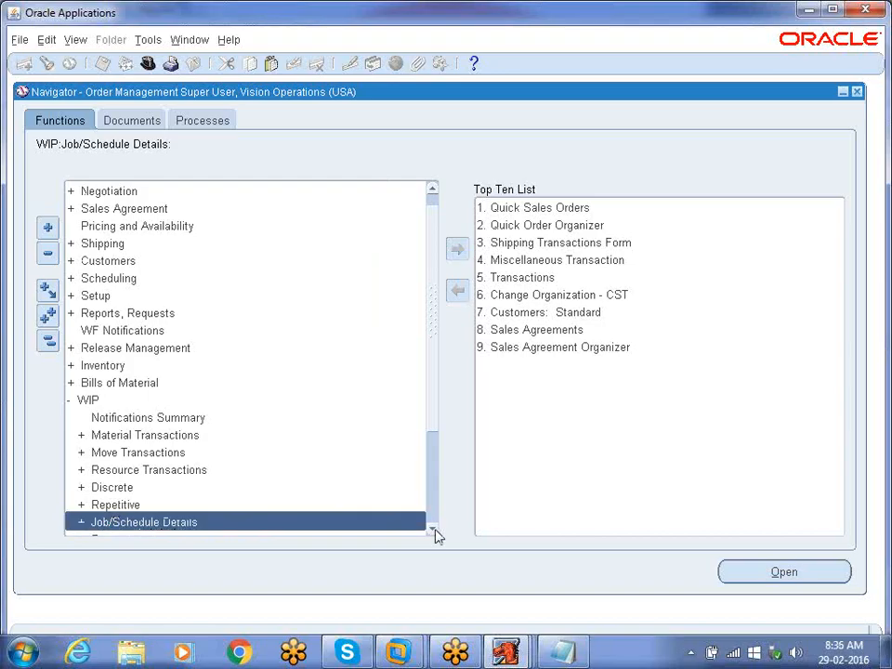
{"action": "scroll", "coordinate": [434, 532], "scroll_direction": "down", "scroll_amount": 1}
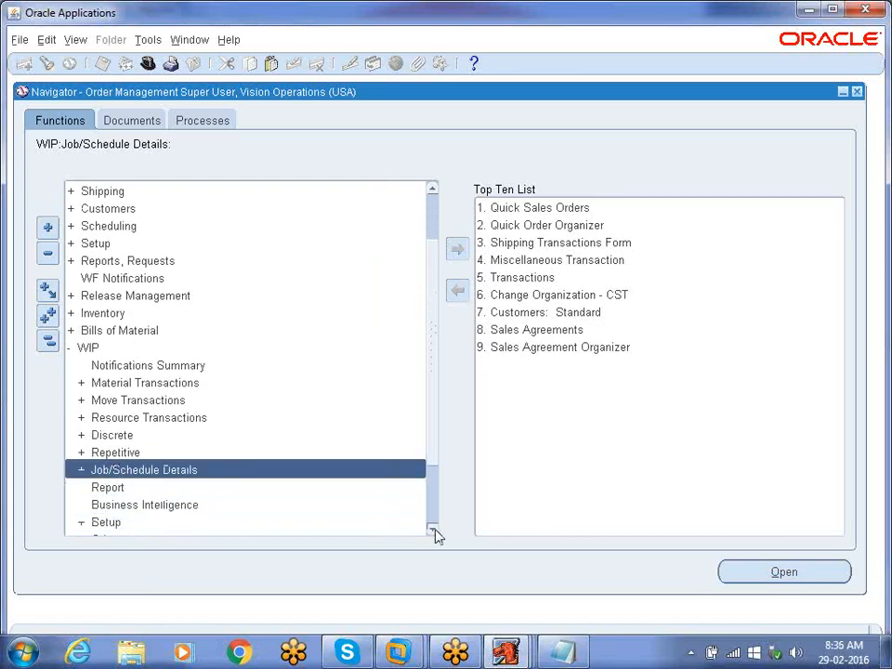
Step: Reopen the Discrete Jobs form under WIP > Discrete and find job 247112
{"action": "double_click", "coordinate": [131, 439]}
{"action": "double_click", "coordinate": [155, 522]}
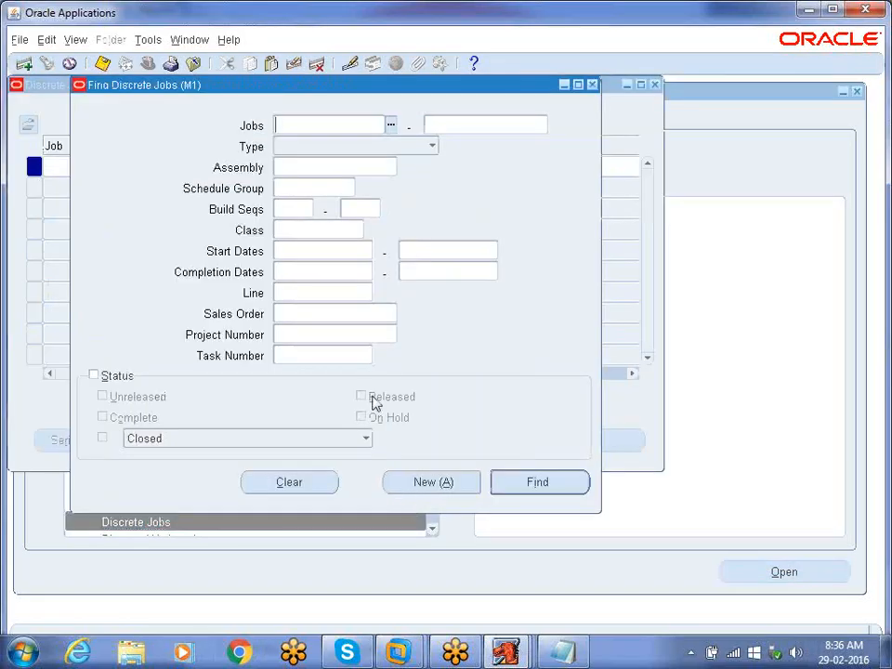
{"action": "type", "text": "247112"}
{"action": "key", "text": "Tab"}
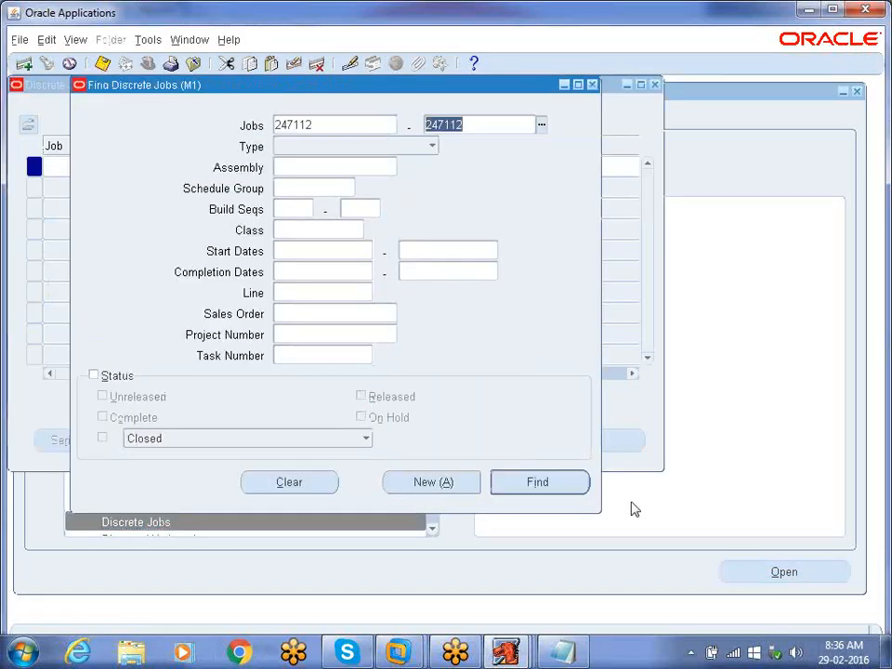
{"action": "left_click", "coordinate": [552, 485]}
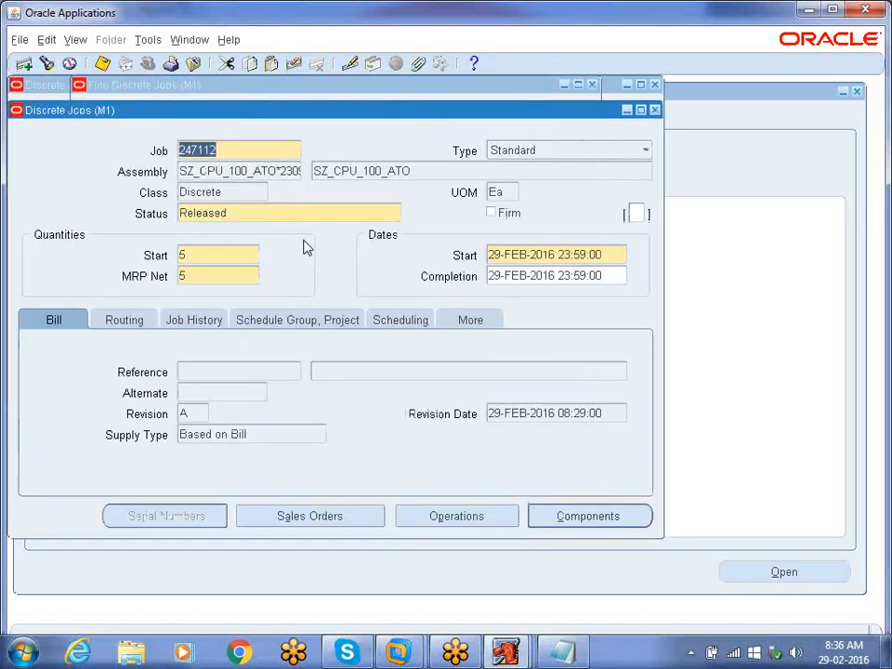
Step: Change the status of job 247112 to Complete, save it, and close the discrete job windows
{"action": "left_click", "coordinate": [270, 215]}
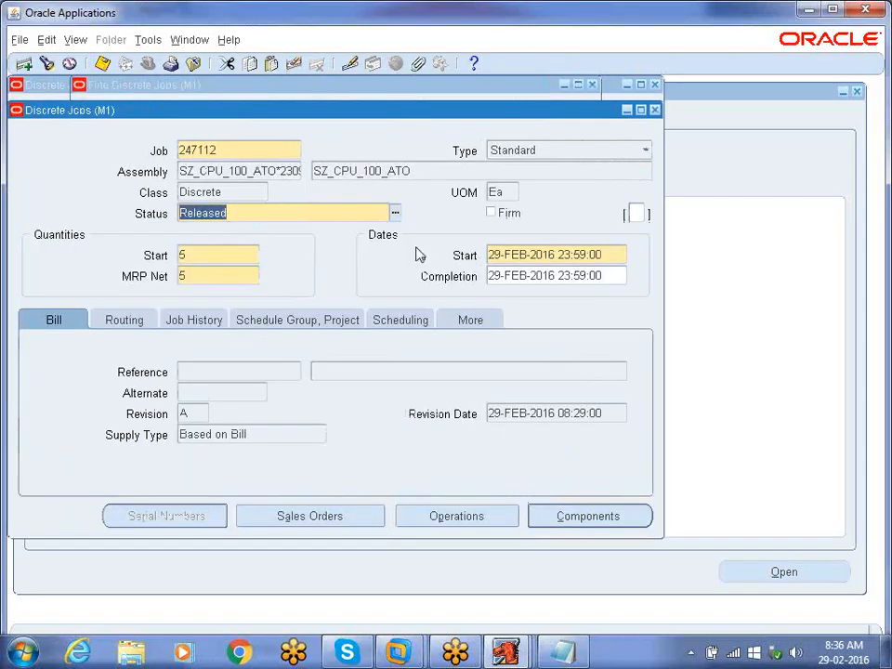
{"action": "left_click", "coordinate": [394, 214]}
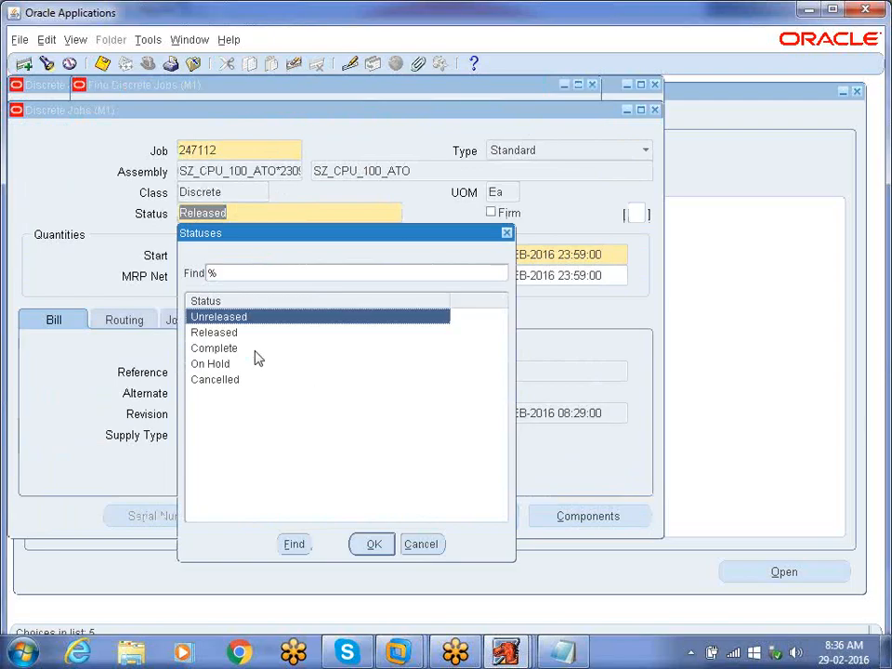
{"action": "left_click", "coordinate": [235, 349]}
{"action": "left_click", "coordinate": [372, 544]}
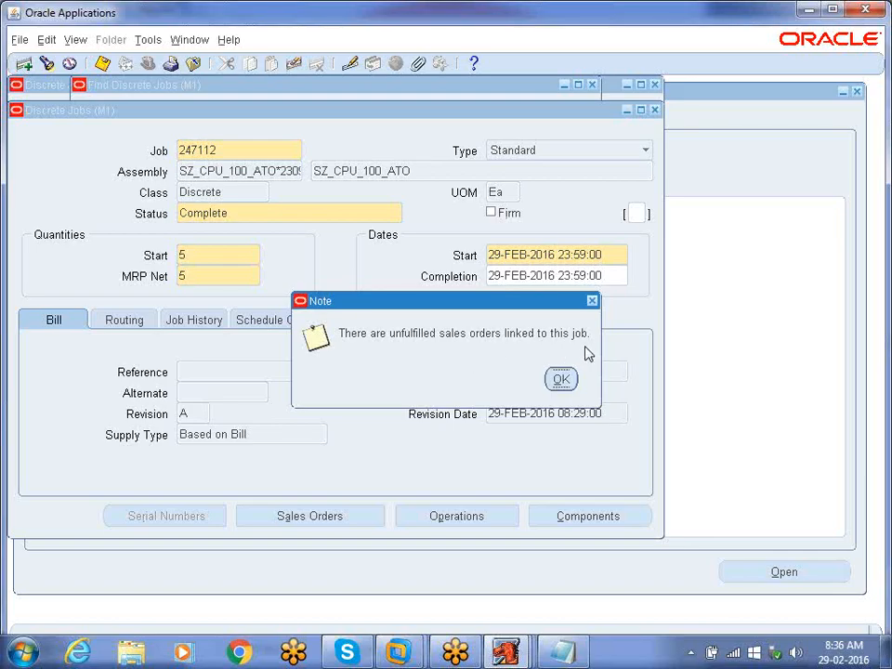
{"action": "left_click", "coordinate": [561, 379]}
{"action": "left_click", "coordinate": [560, 378]}
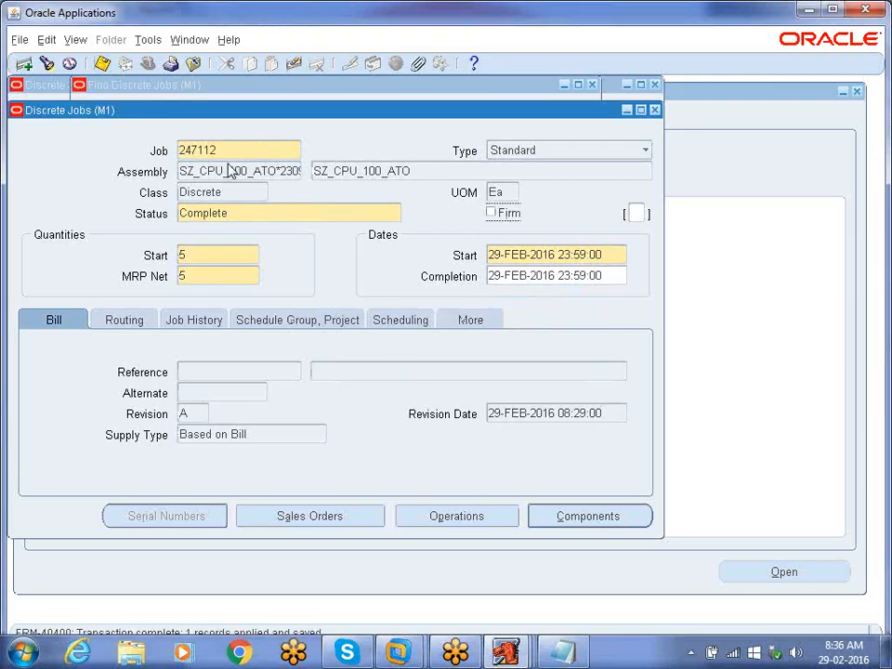
{"action": "left_click", "coordinate": [655, 109]}
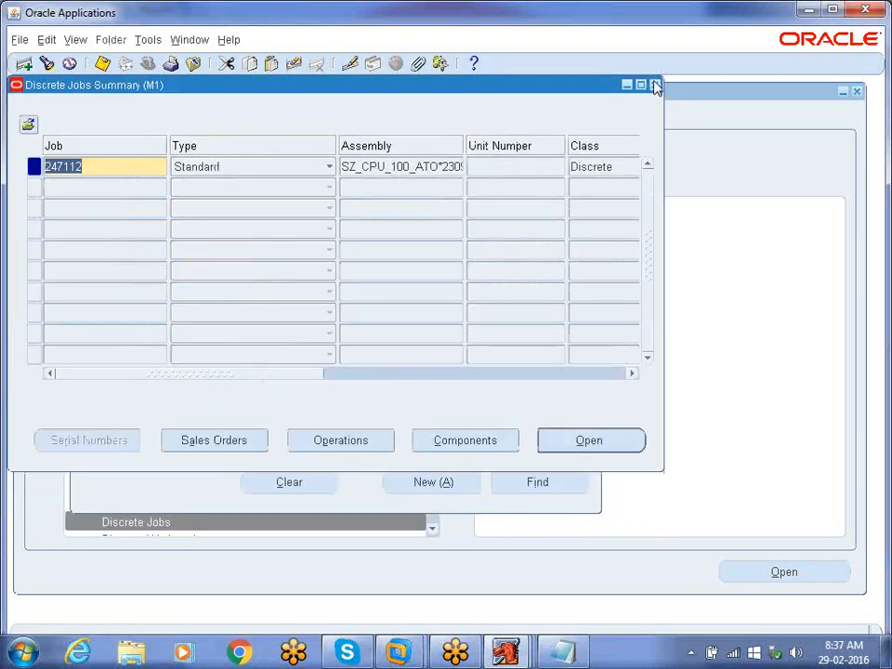
{"action": "left_click", "coordinate": [655, 86]}
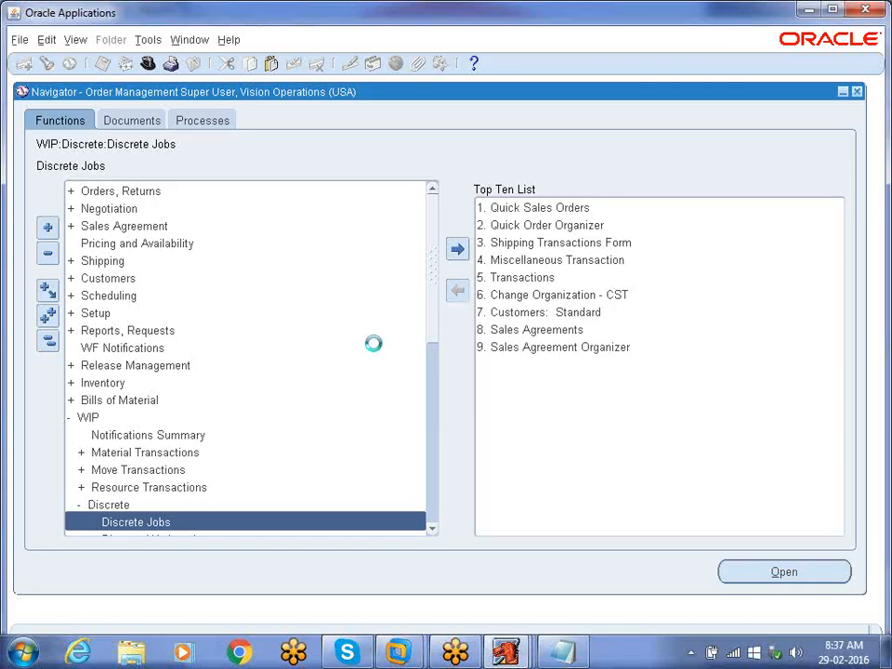
Step: Open the Completion Transactions form under WIP > Material Transactions
{"action": "key", "text": "Up"}
{"action": "key", "text": "Up"}
{"action": "key", "text": "Up"}
{"action": "key", "text": "Up"}
{"action": "key", "text": "Right"}
{"action": "key", "text": "Down"}
{"action": "key", "text": "Down"}
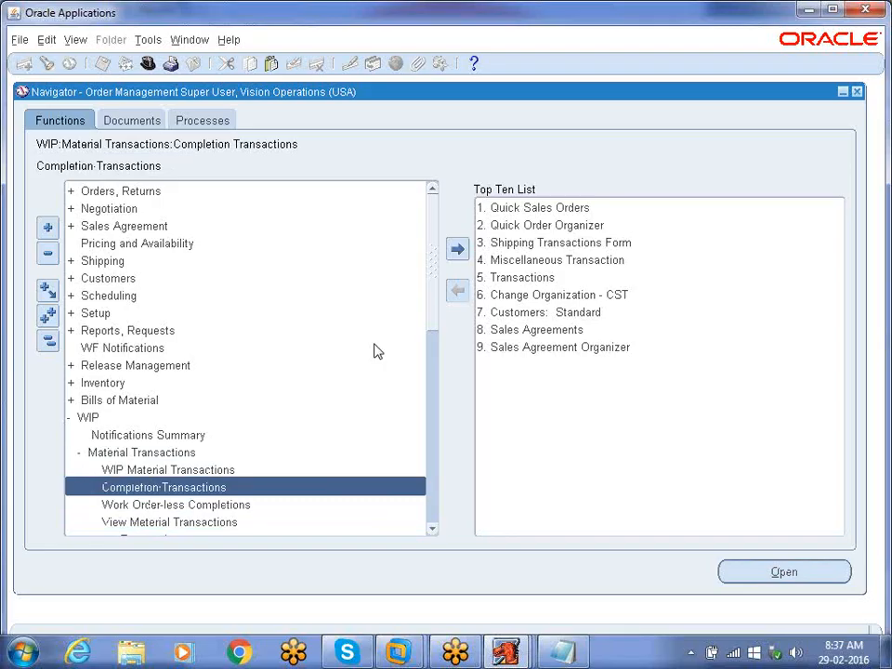
{"action": "double_click", "coordinate": [197, 489]}
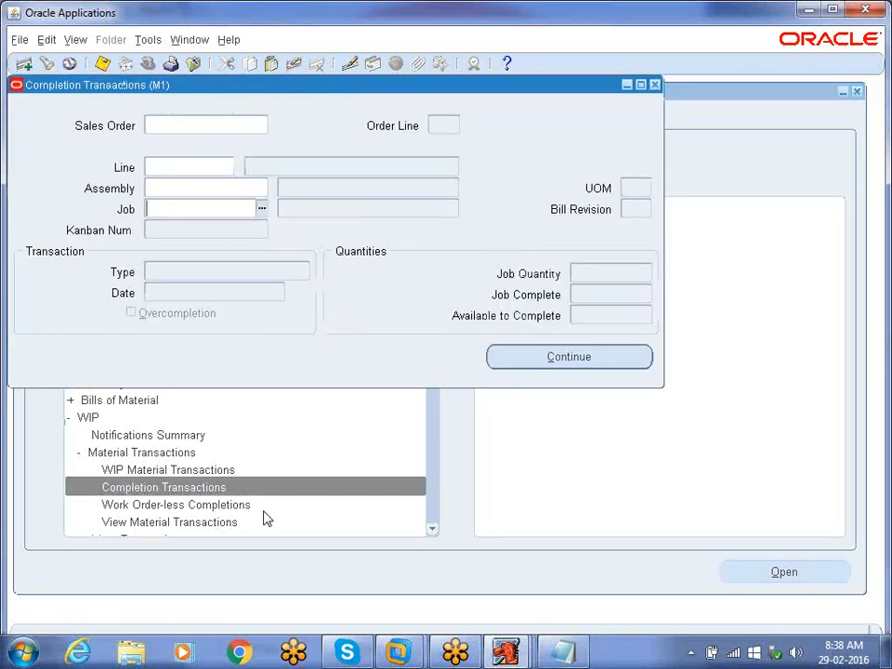
Step: Enter job 247112 for the completion transaction and check its job quantity and available-to-complete quantity
{"action": "type", "text": "247112"}
{"action": "key", "text": "Tab"}
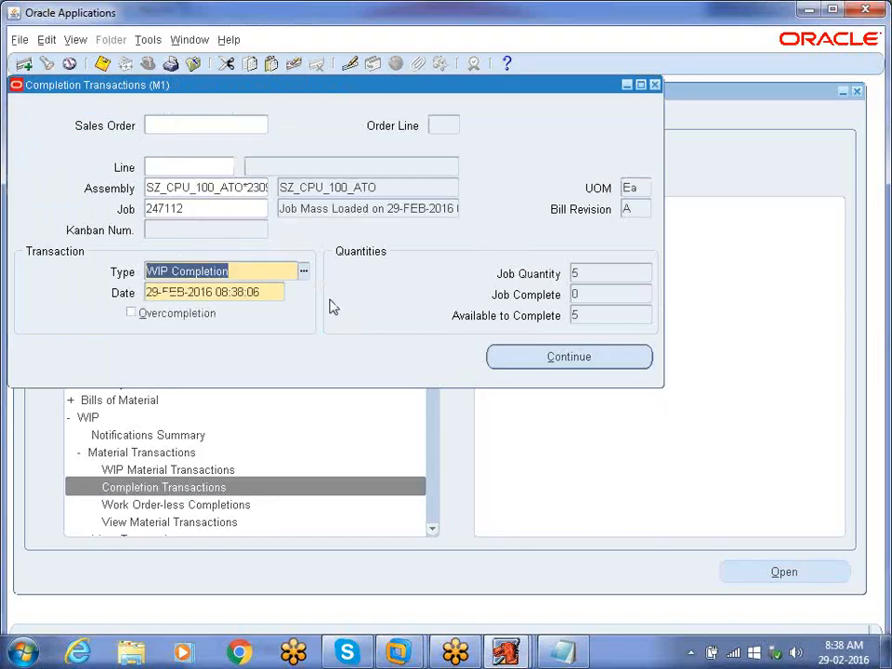
{"action": "left_click", "coordinate": [583, 272]}
{"action": "left_click", "coordinate": [592, 315]}
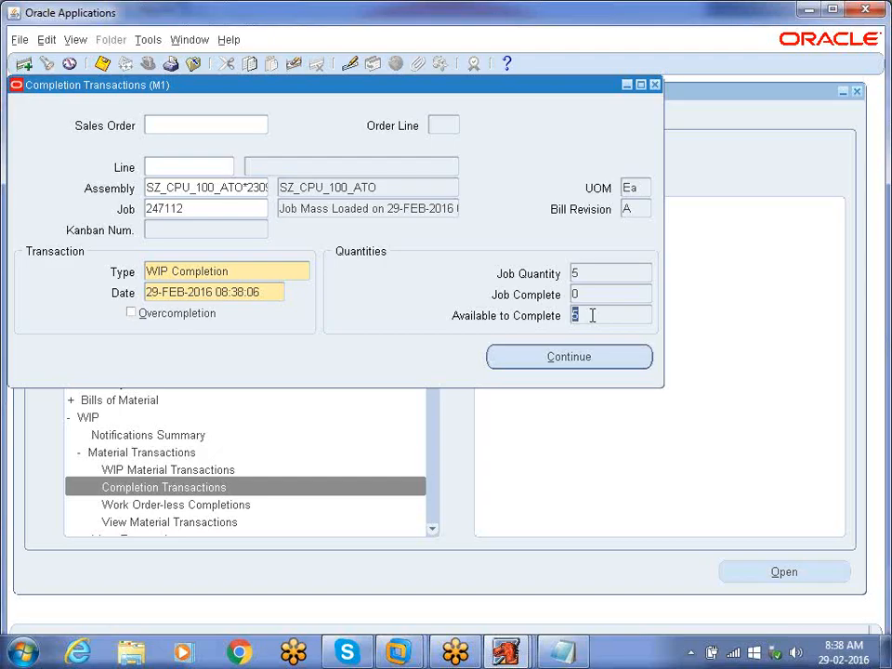
Step: Continue to the WIP Completion details and set the completion subinventory to FGI
{"action": "left_click", "coordinate": [564, 364]}
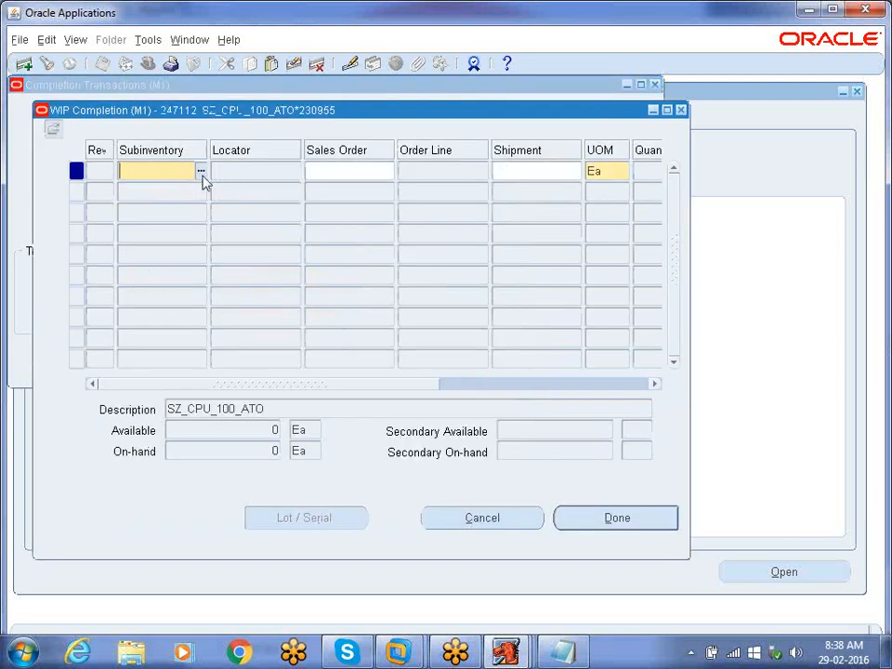
{"action": "left_click", "coordinate": [202, 173]}
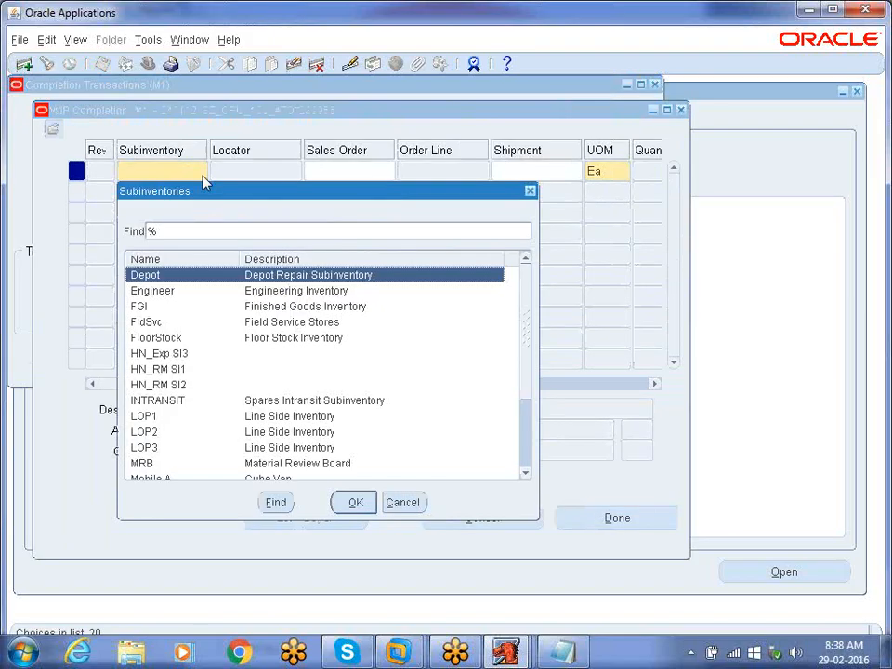
{"action": "type", "text": "f"}
{"action": "left_click", "coordinate": [364, 503]}
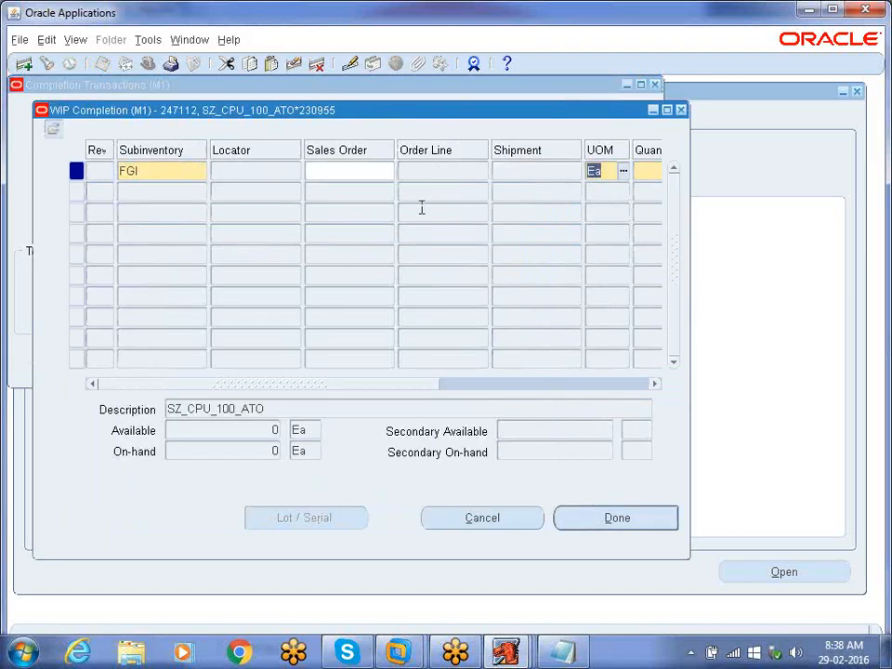
Step: Link the completion line to the sales order by looking up its number in the Notepad notes and selecting the matching order combination
{"action": "left_click", "coordinate": [344, 171]}
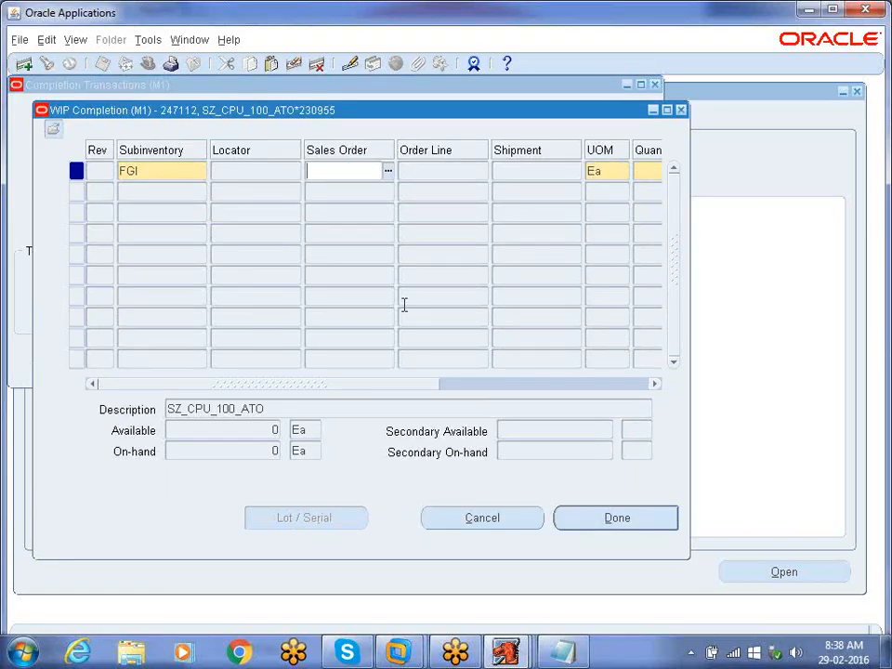
{"action": "type", "text": "66"}
{"action": "left_click", "coordinate": [569, 654]}
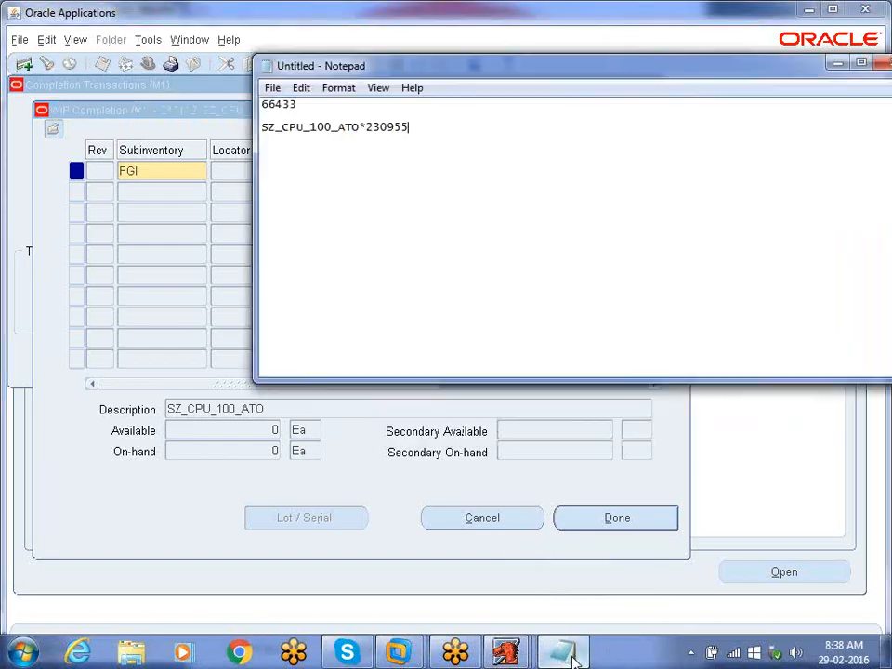
{"action": "left_click", "coordinate": [572, 656]}
{"action": "type", "text": "433"}
{"action": "key", "text": "Tab"}
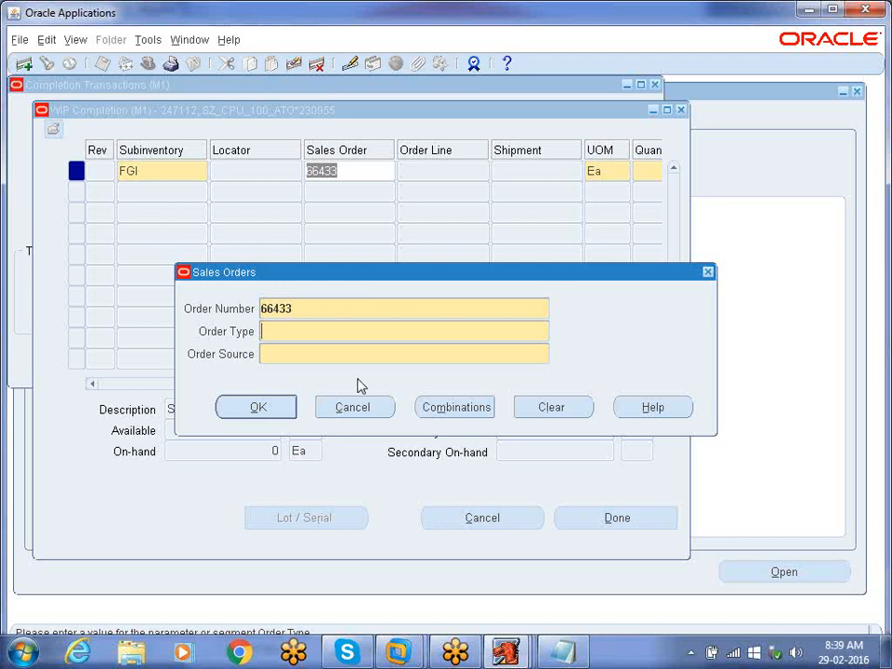
{"action": "left_click", "coordinate": [451, 414]}
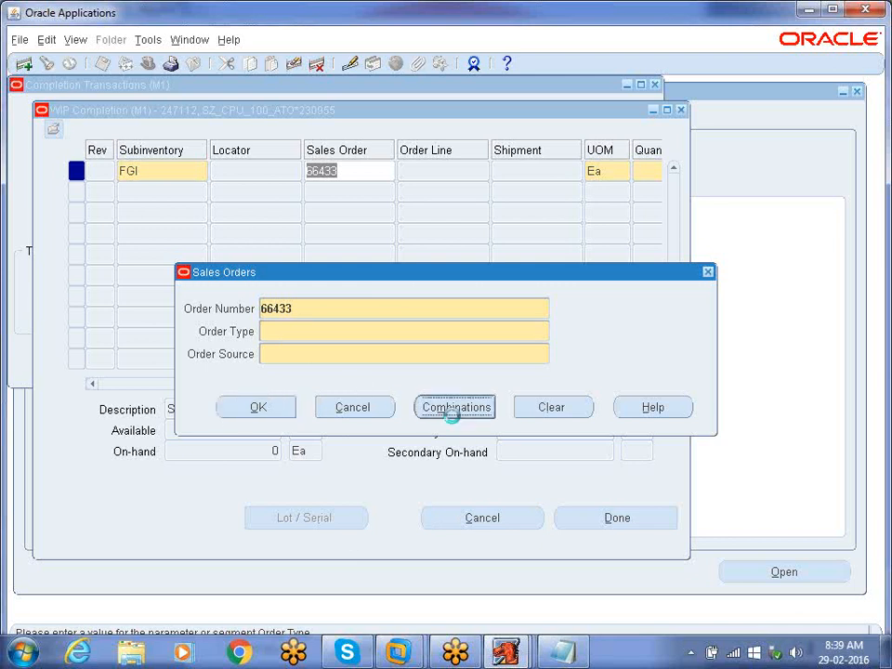
{"action": "left_click", "coordinate": [373, 307]}
{"action": "type", "text": "%"}
{"action": "left_click", "coordinate": [410, 407]}
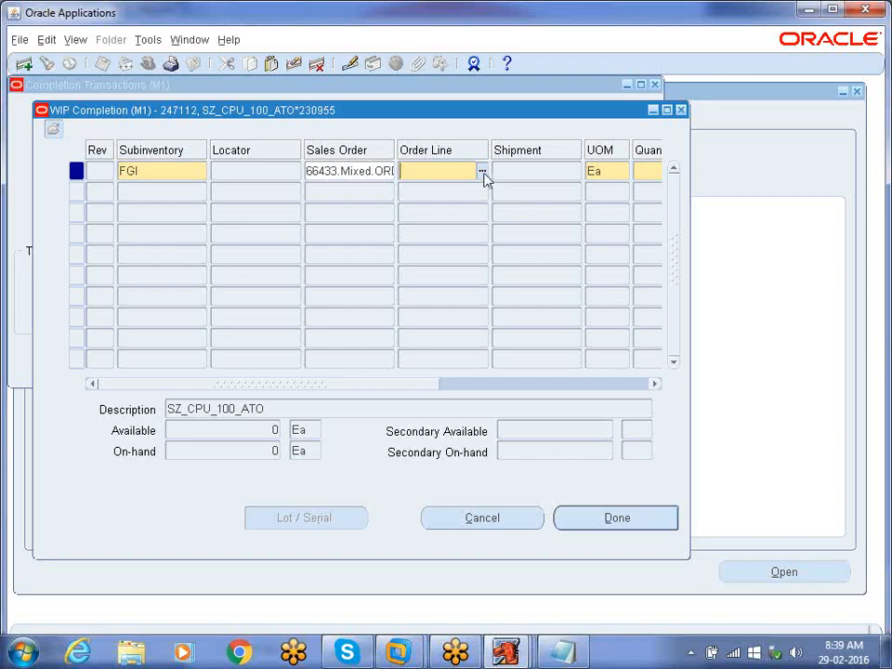
Step: Choose order line 1, set the completion quantity to 5, and process the WIP completion
{"action": "left_click", "coordinate": [483, 174]}
{"action": "left_click", "coordinate": [312, 176]}
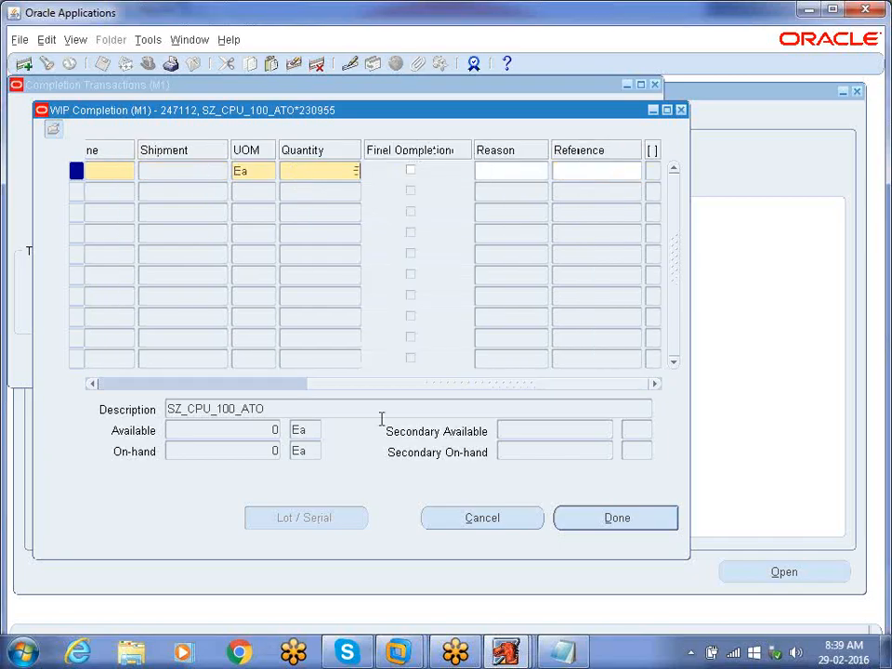
{"action": "type", "text": "5"}
{"action": "left_click_drag", "start_coordinate": [376, 388], "coordinate": [252, 361]}
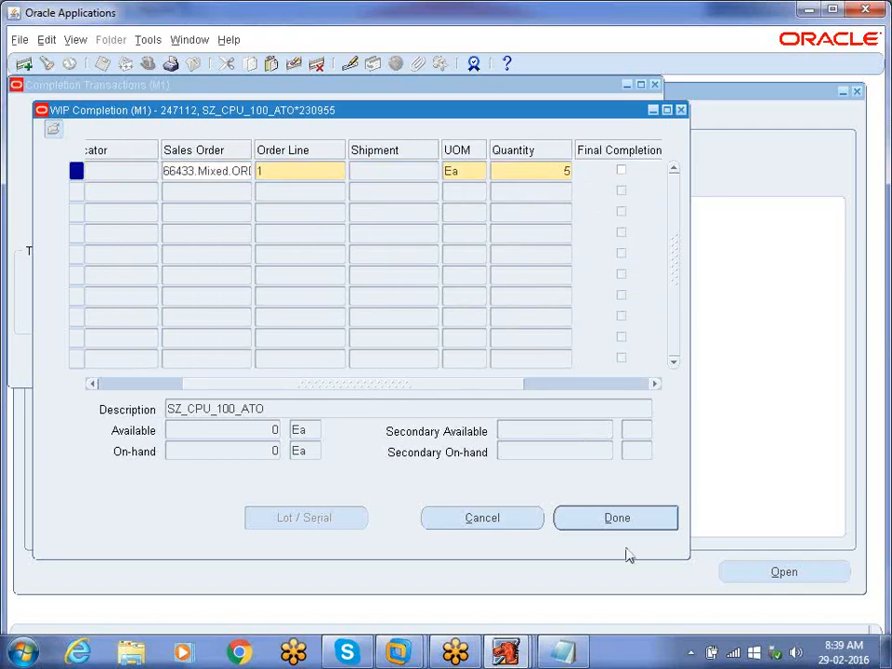
{"action": "left_click", "coordinate": [616, 521]}
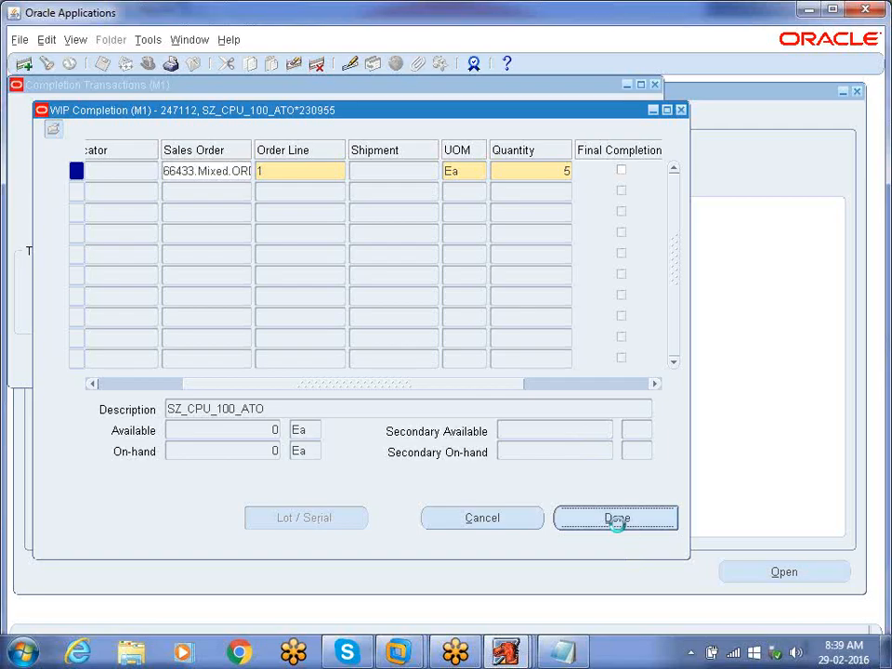
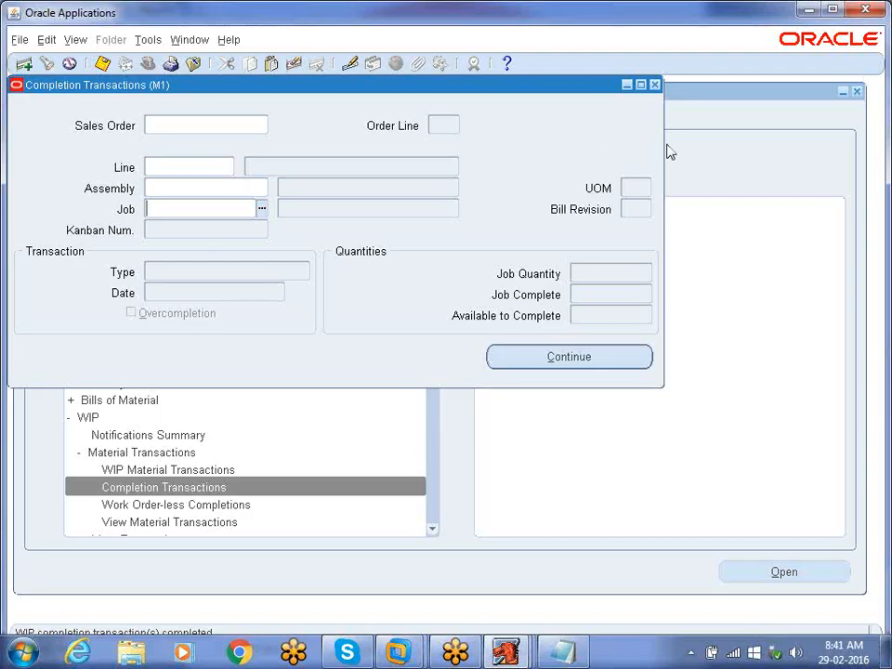
Step: Close the Completion Transactions form and reopen the Discrete Jobs search under WIP > Discrete
{"action": "left_click", "coordinate": [654, 85]}
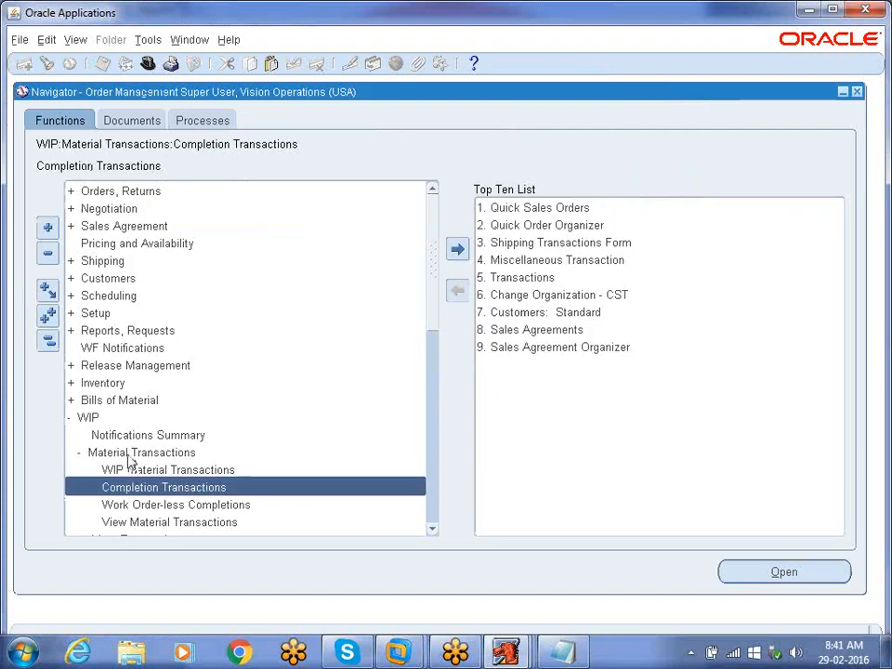
{"action": "double_click", "coordinate": [82, 417]}
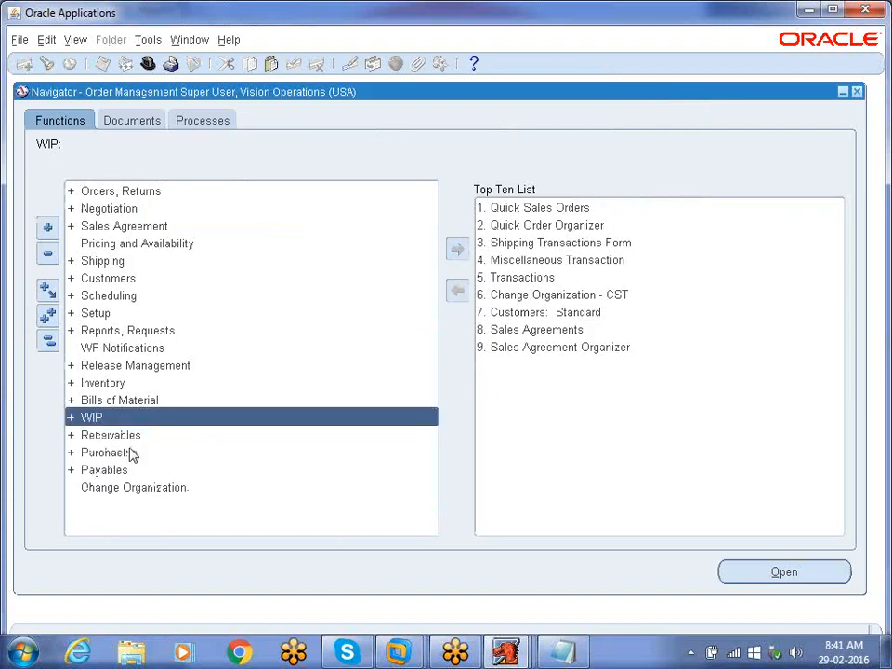
{"action": "double_click", "coordinate": [120, 420]}
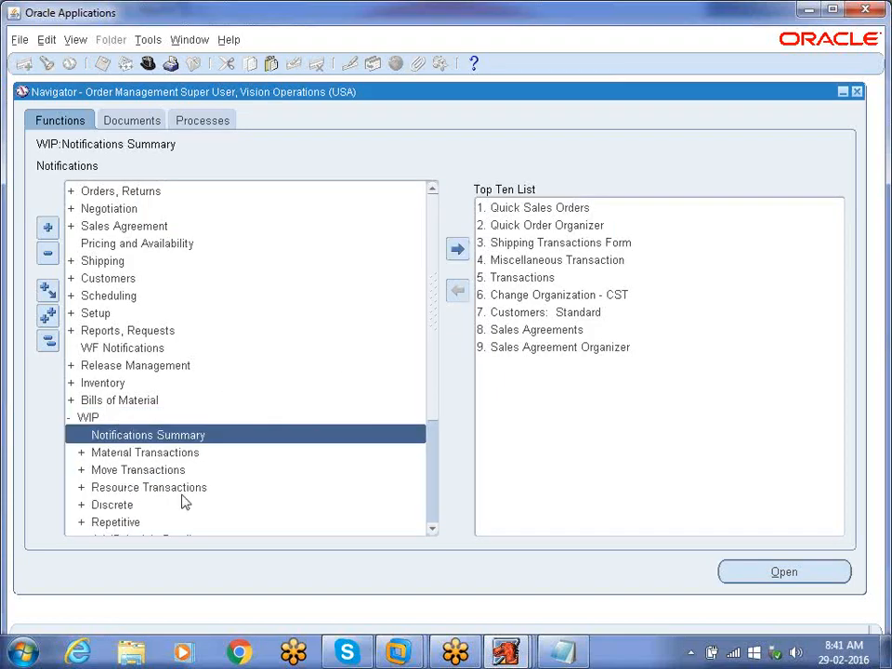
{"action": "double_click", "coordinate": [136, 505]}
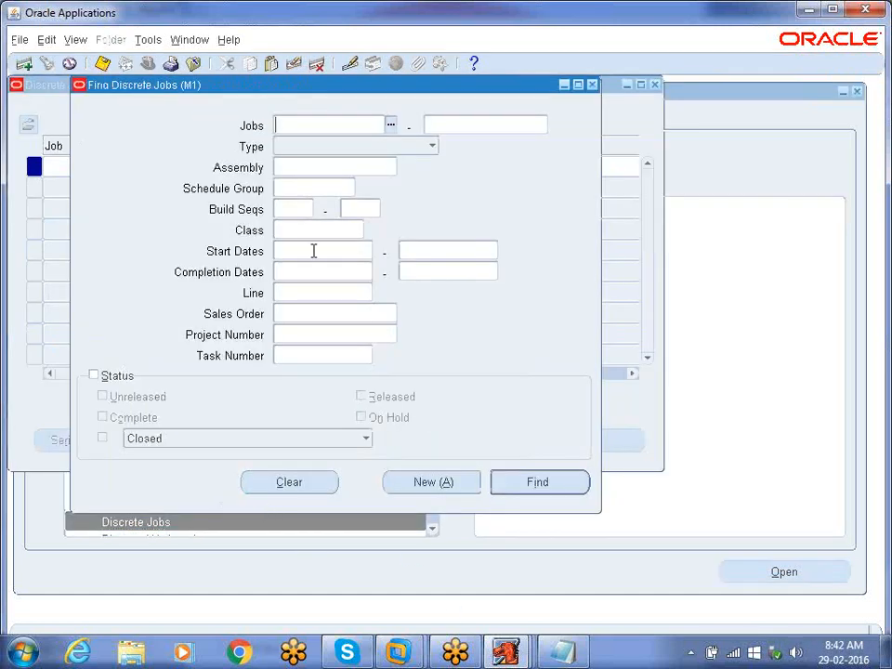
Step: Find discrete job 247112, review its component material requirements, and close the job forms
{"action": "type", "text": "247112"}
{"action": "key", "text": "Tab"}
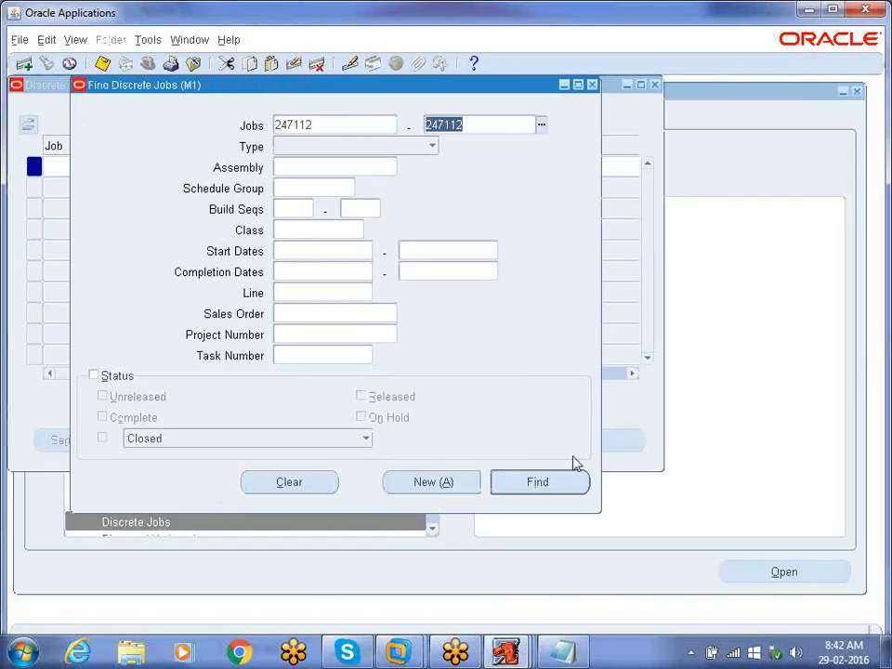
{"action": "left_click", "coordinate": [543, 490]}
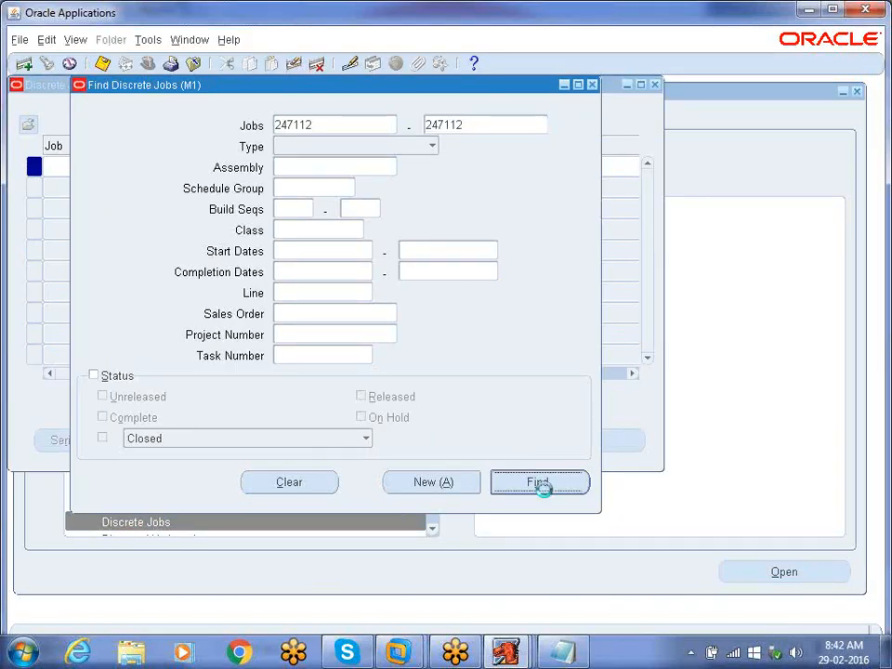
{"action": "left_click", "coordinate": [589, 519]}
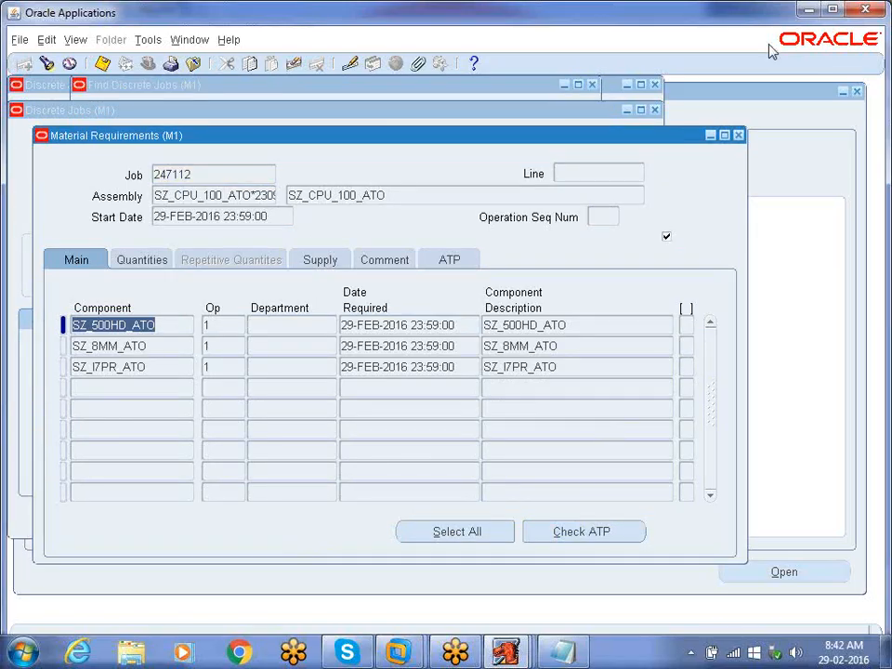
{"action": "left_click", "coordinate": [736, 135]}
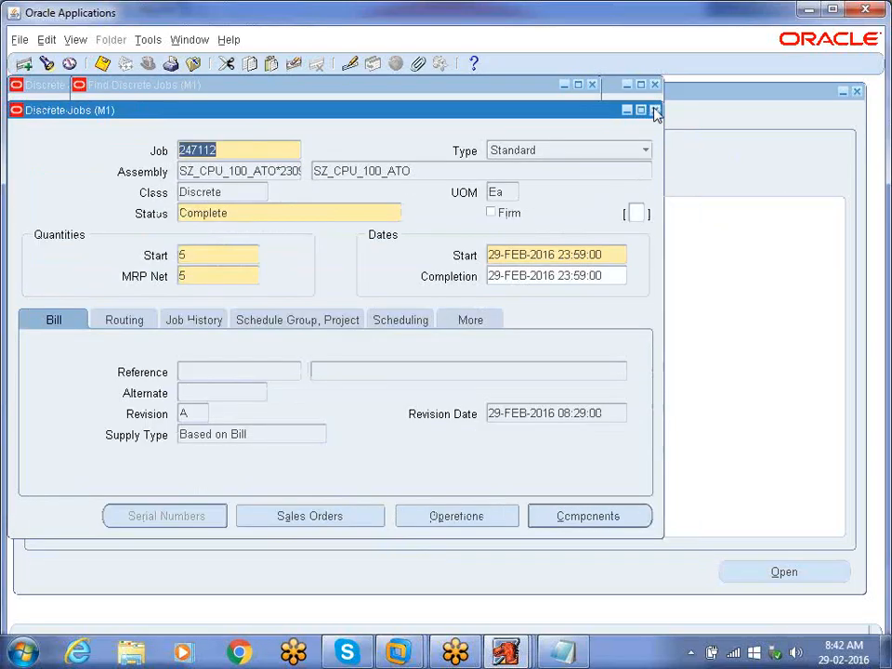
{"action": "left_click", "coordinate": [655, 110]}
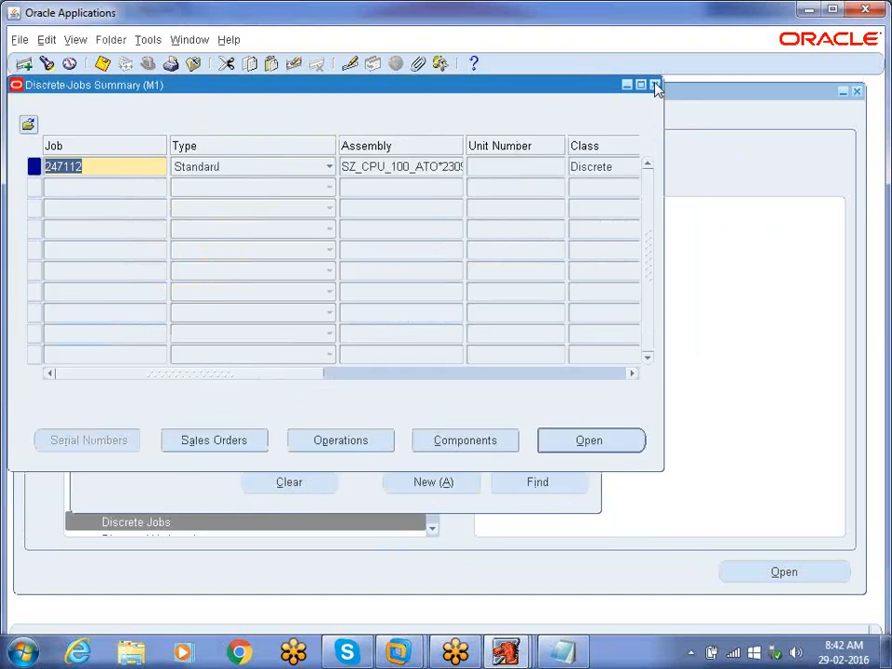
{"action": "left_click", "coordinate": [655, 86]}
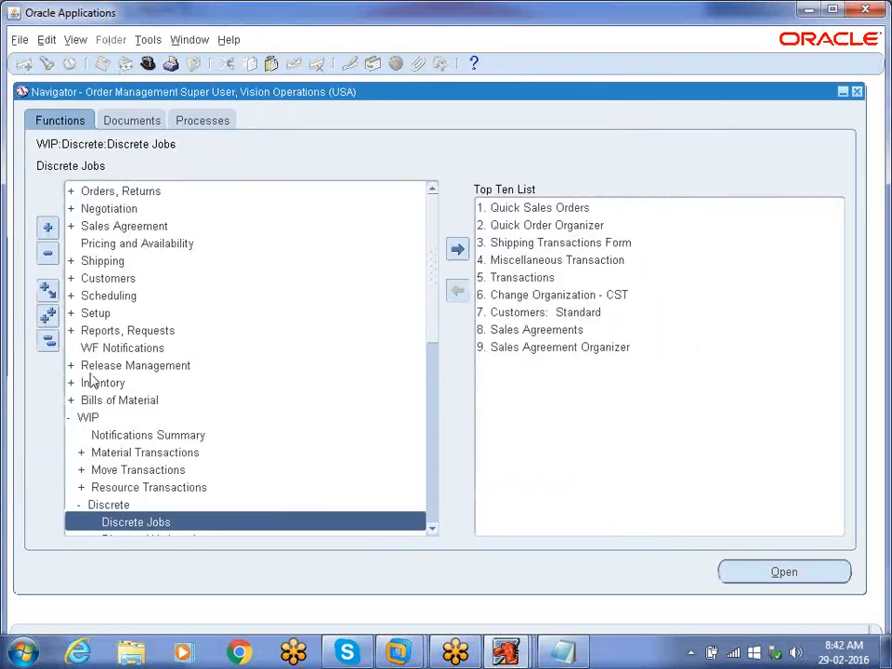
Step: Open the Sales Orders form under Orders, Returns and query the booked order by its order number
{"action": "left_click", "coordinate": [47, 342]}
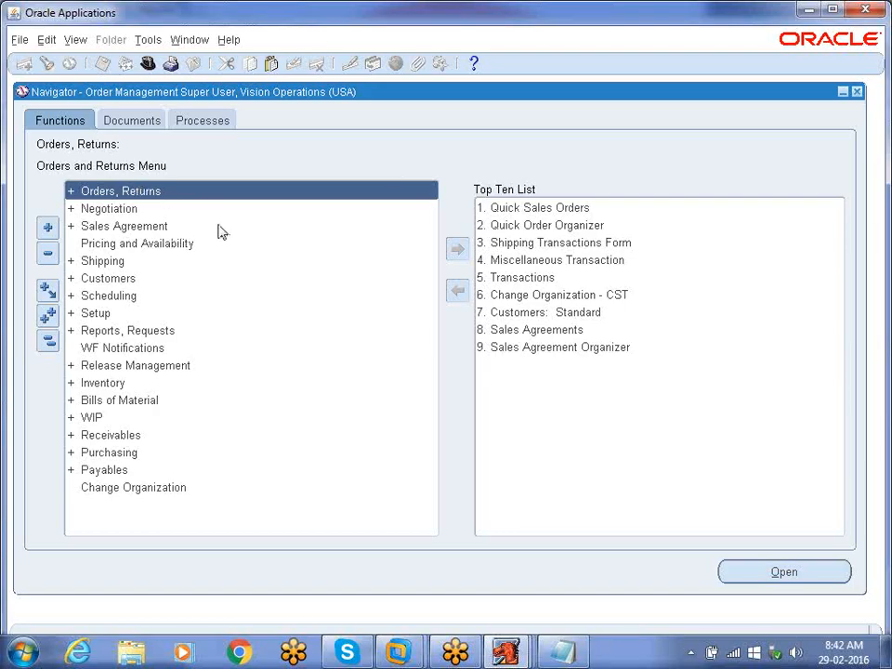
{"action": "double_click", "coordinate": [176, 192]}
{"action": "left_click", "coordinate": [165, 224]}
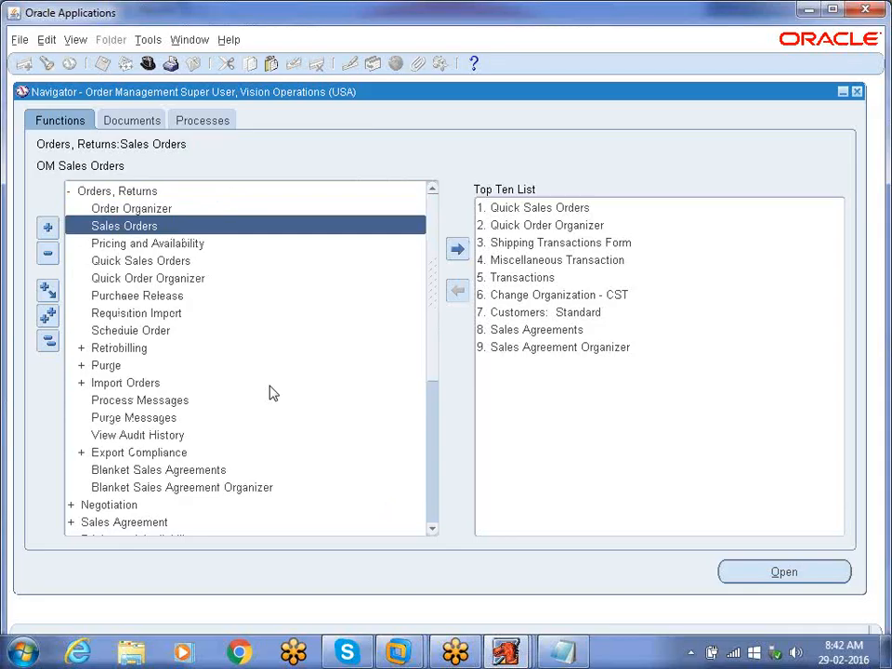
{"action": "double_click", "coordinate": [143, 226]}
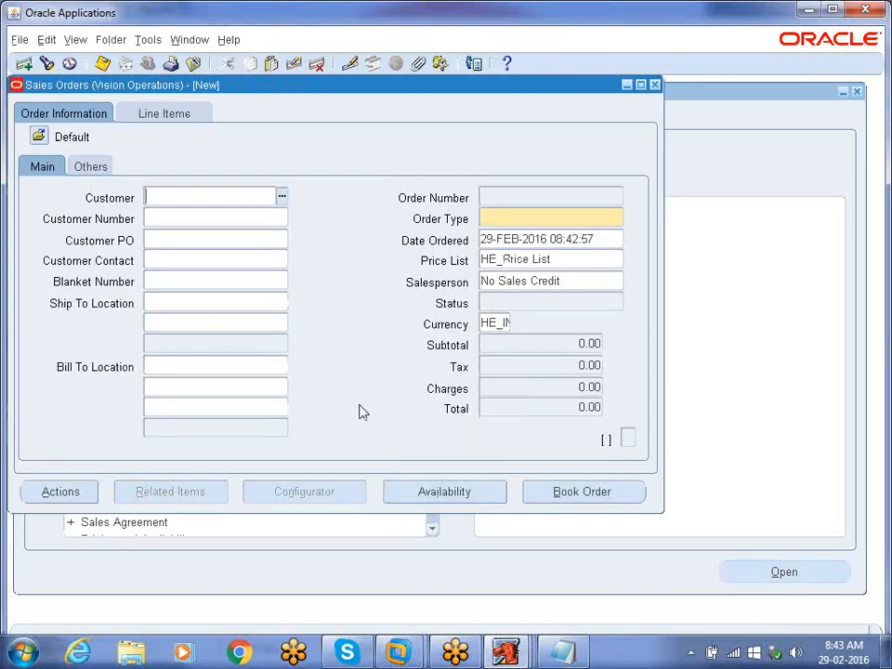
{"action": "key", "text": "F11"}
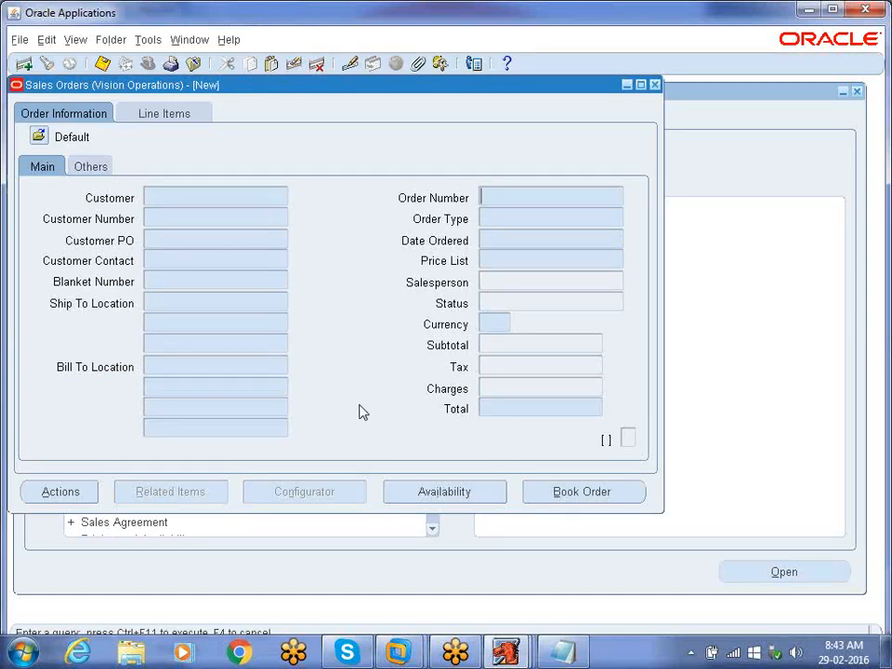
{"action": "type", "text": "66433"}
{"action": "key", "text": "ctrl+F11"}
Step: Display the order's line items without the availability window and check the full status of configured item line 1.1..0
{"action": "left_click", "coordinate": [170, 115]}
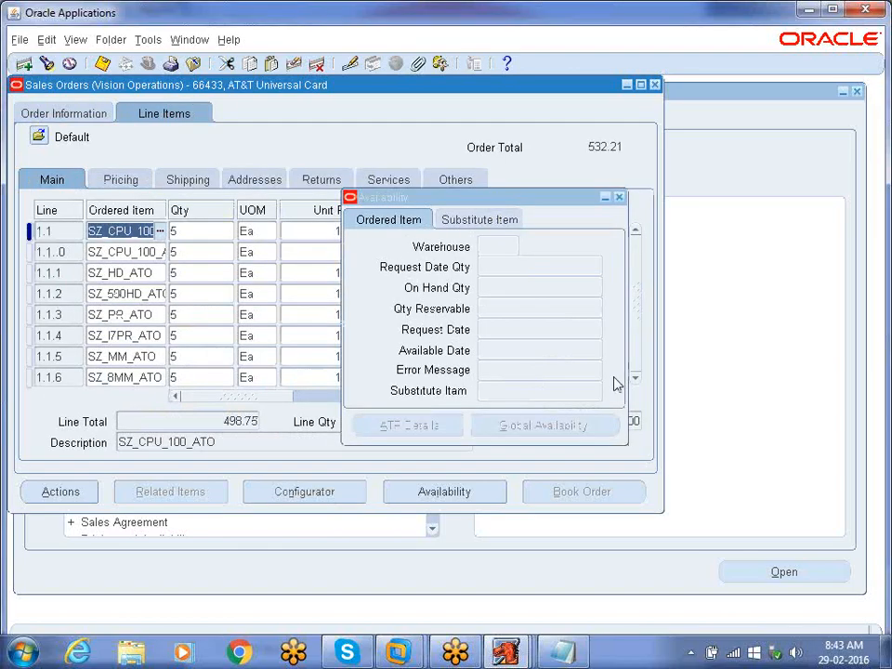
{"action": "left_click", "coordinate": [619, 199]}
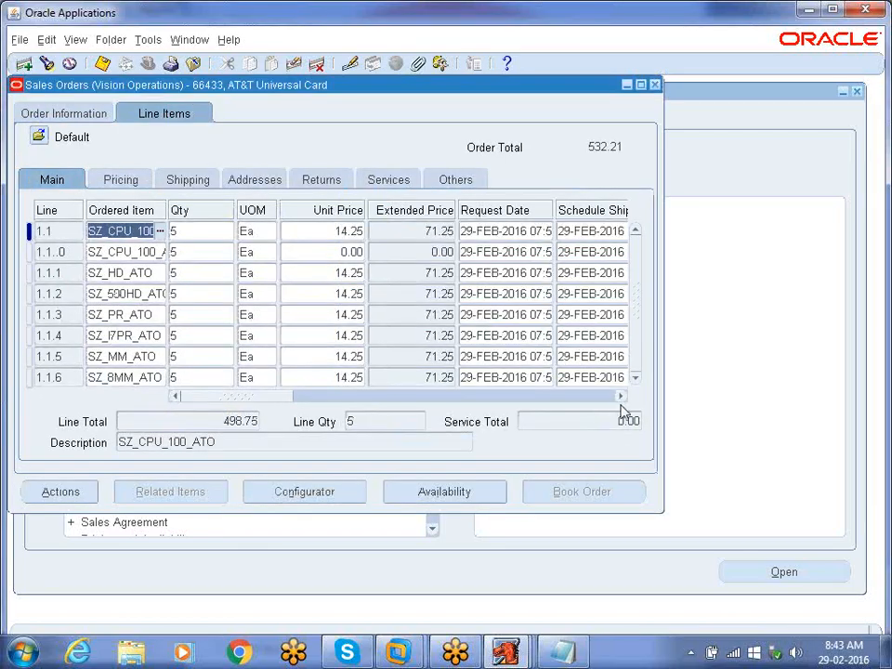
{"action": "left_click", "coordinate": [621, 397]}
{"action": "left_click", "coordinate": [621, 397]}
{"action": "left_click", "coordinate": [620, 397]}
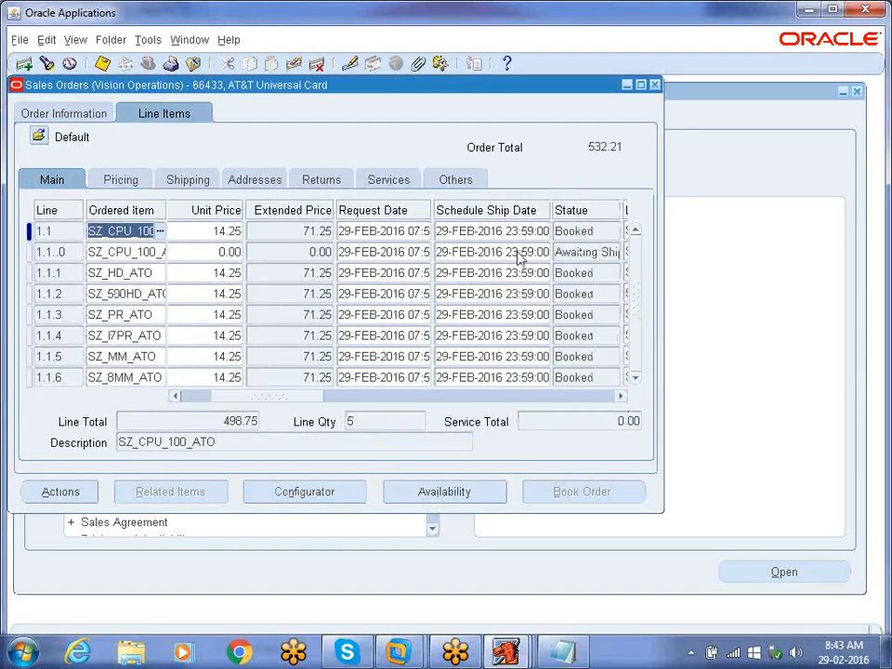
{"action": "left_click", "coordinate": [596, 251]}
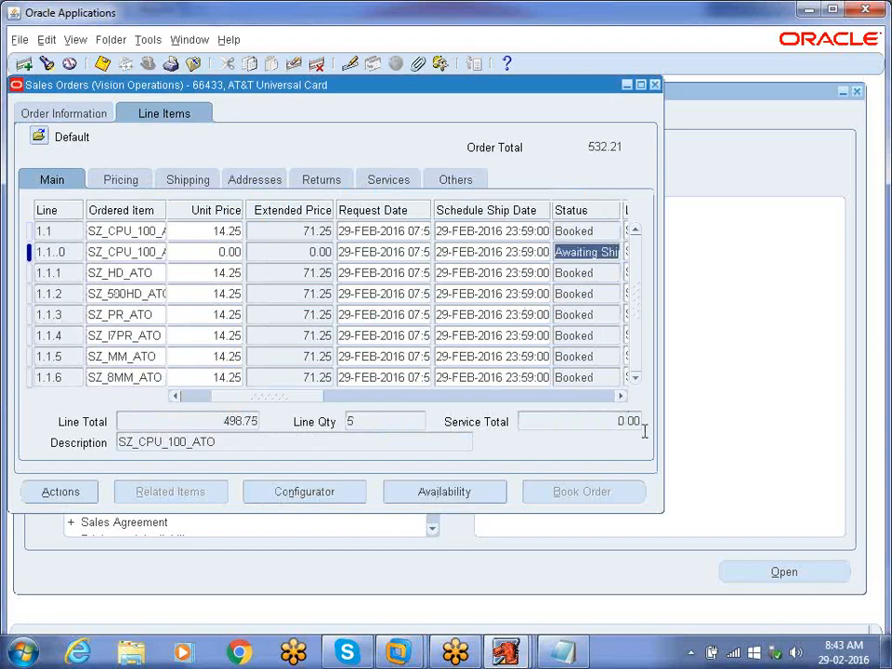
{"action": "key", "text": "End"}
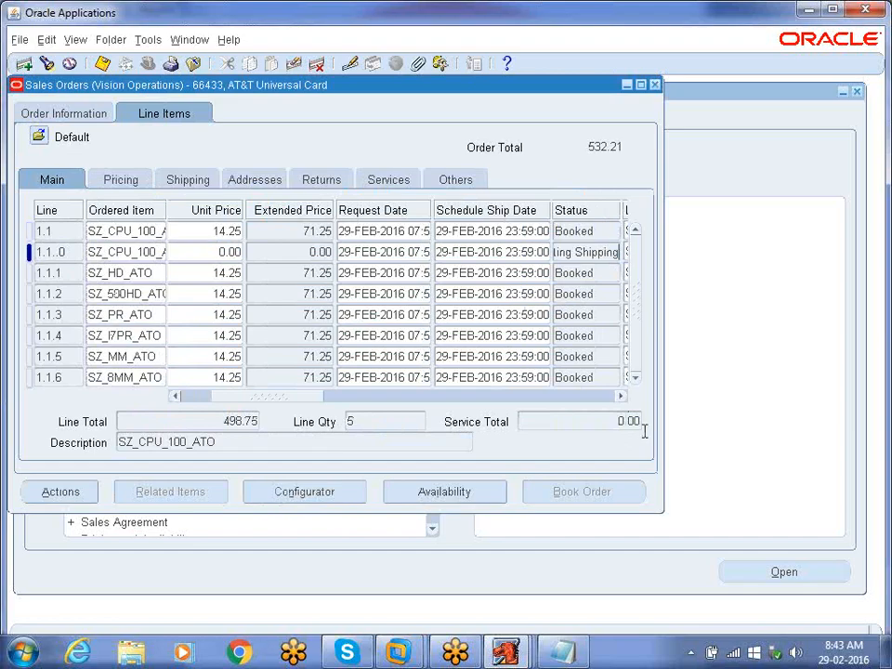
Step: Check the availability of line 1.1..0, comparing request date quantity with on-hand quantity, and close the availability details
{"action": "left_click", "coordinate": [470, 488]}
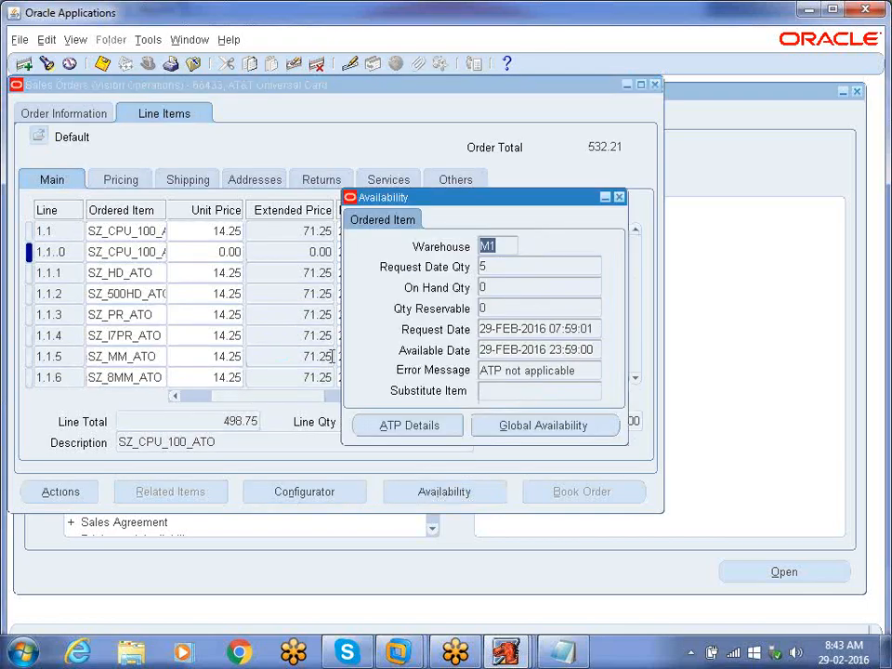
{"action": "left_click", "coordinate": [504, 263]}
{"action": "left_click", "coordinate": [505, 288]}
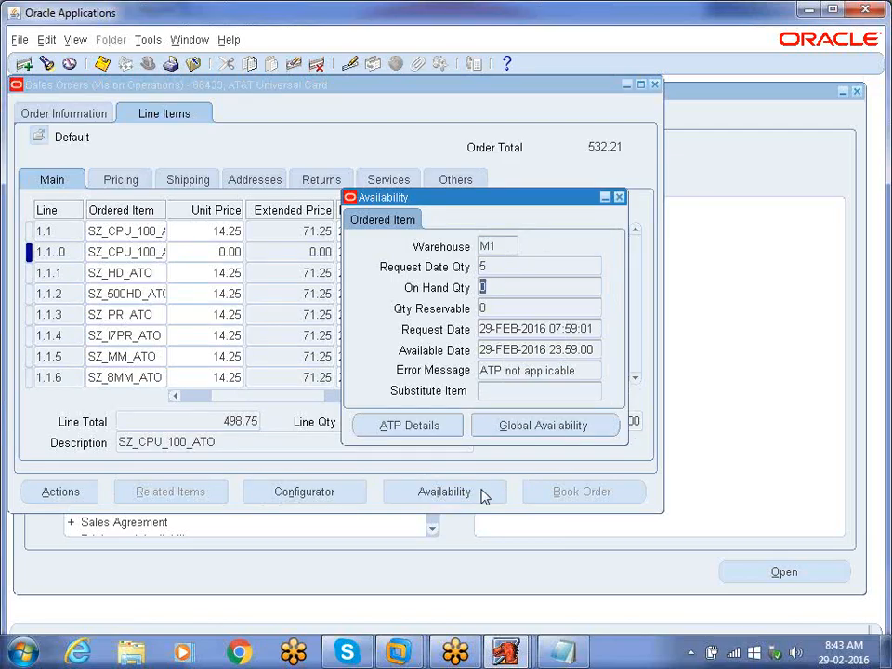
{"action": "left_click", "coordinate": [495, 268]}
{"action": "left_click", "coordinate": [506, 291]}
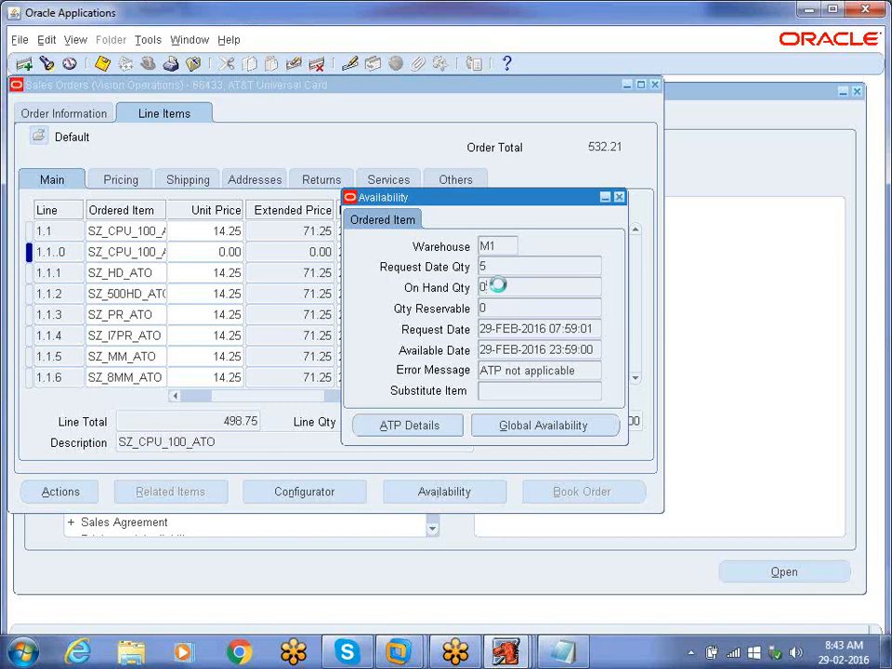
{"action": "left_click", "coordinate": [498, 266]}
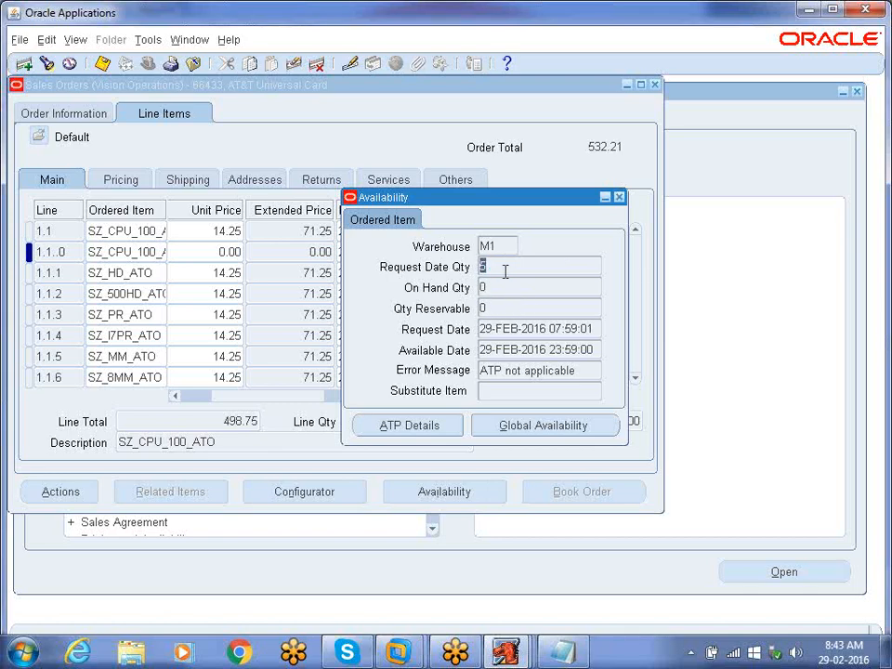
{"action": "left_click", "coordinate": [619, 197]}
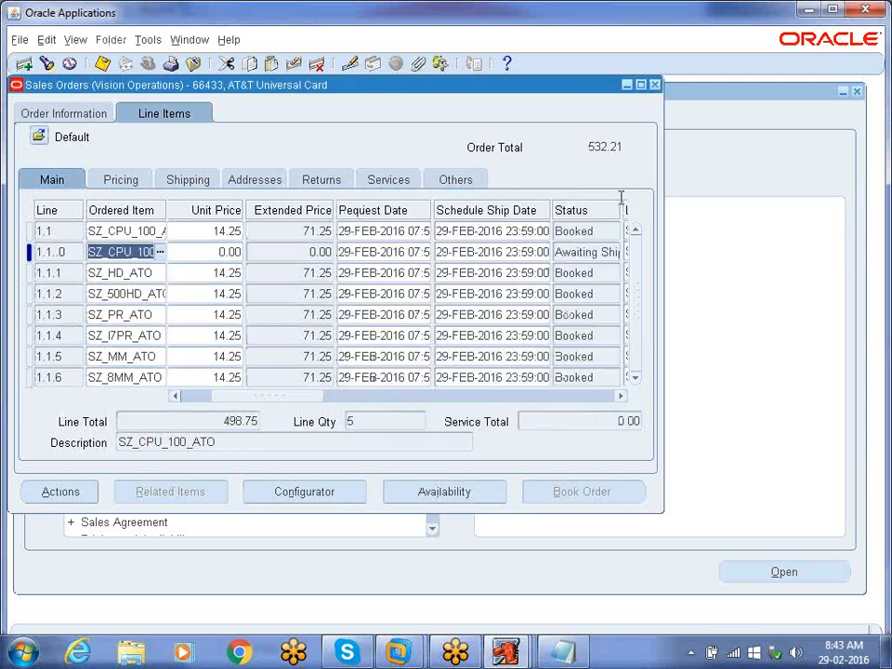
Step: Recheck the status of line 1.1..0 and close the Sales Orders form
{"action": "left_click", "coordinate": [591, 253]}
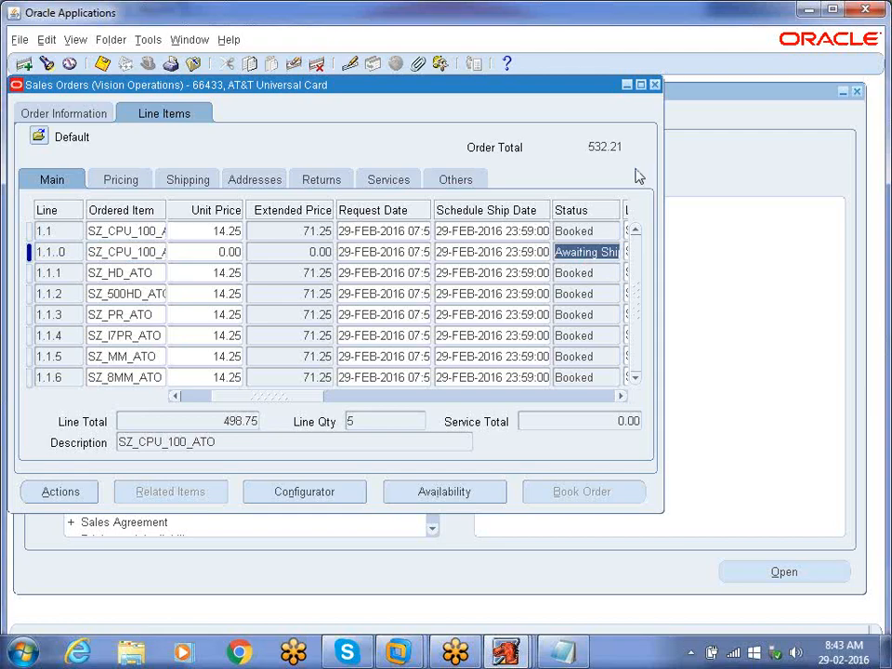
{"action": "left_click", "coordinate": [605, 253]}
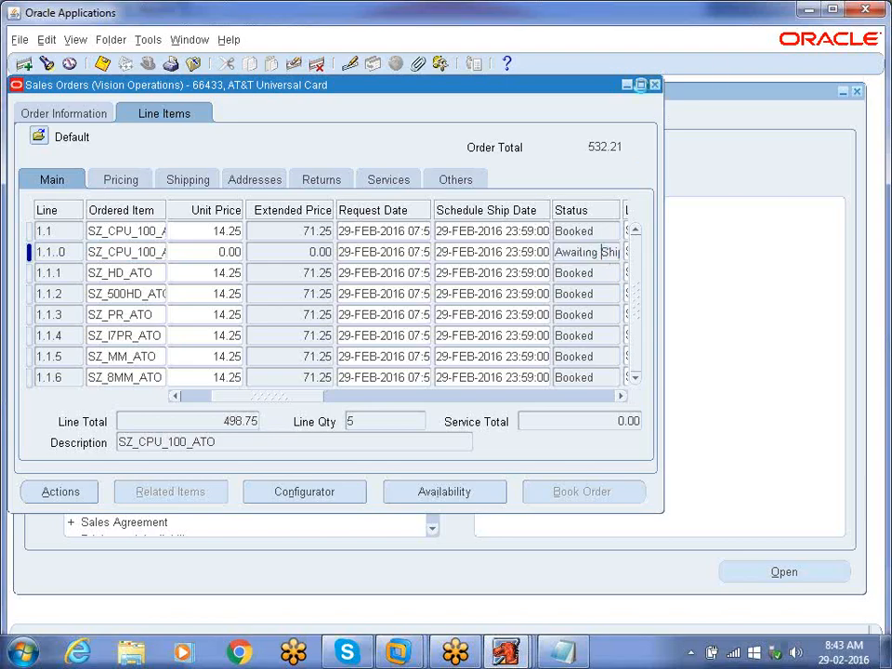
{"action": "left_click", "coordinate": [654, 85]}
Step: Open the On-hand Quantity query under Inventory > On-hand, Availability
{"action": "left_click", "coordinate": [52, 342]}
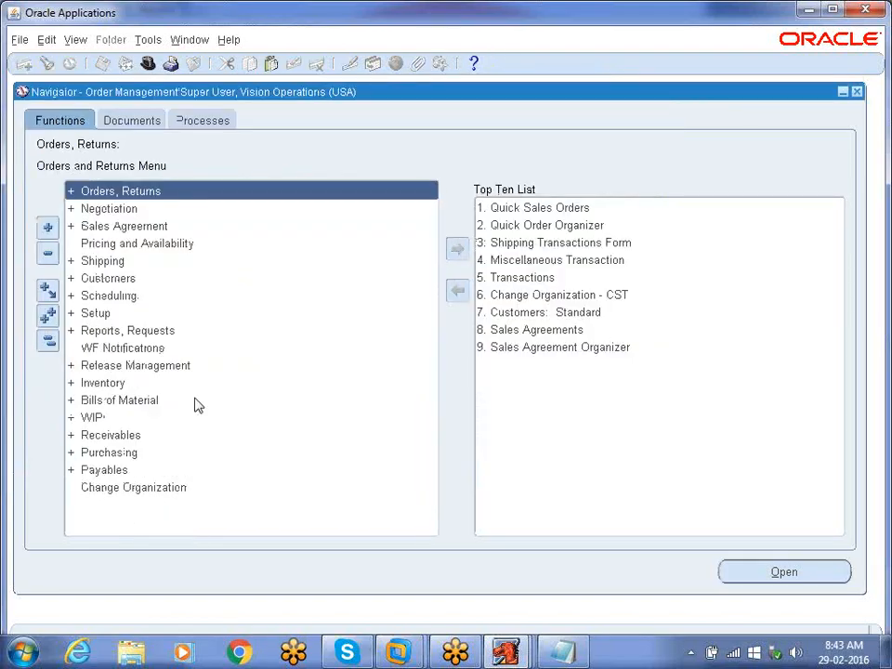
{"action": "double_click", "coordinate": [121, 382]}
{"action": "double_click", "coordinate": [149, 432]}
{"action": "left_click", "coordinate": [158, 452]}
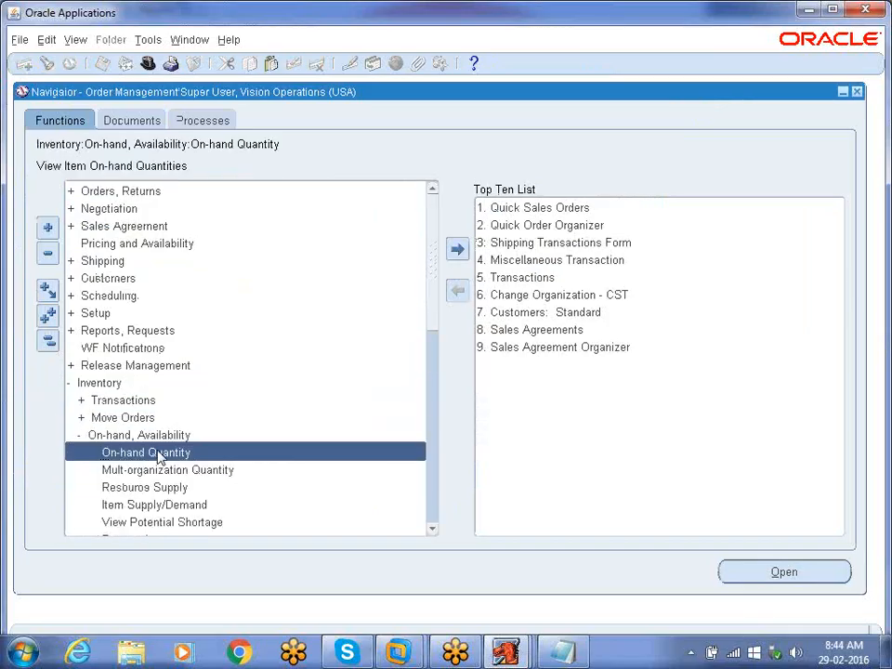
{"action": "double_click", "coordinate": [157, 453]}
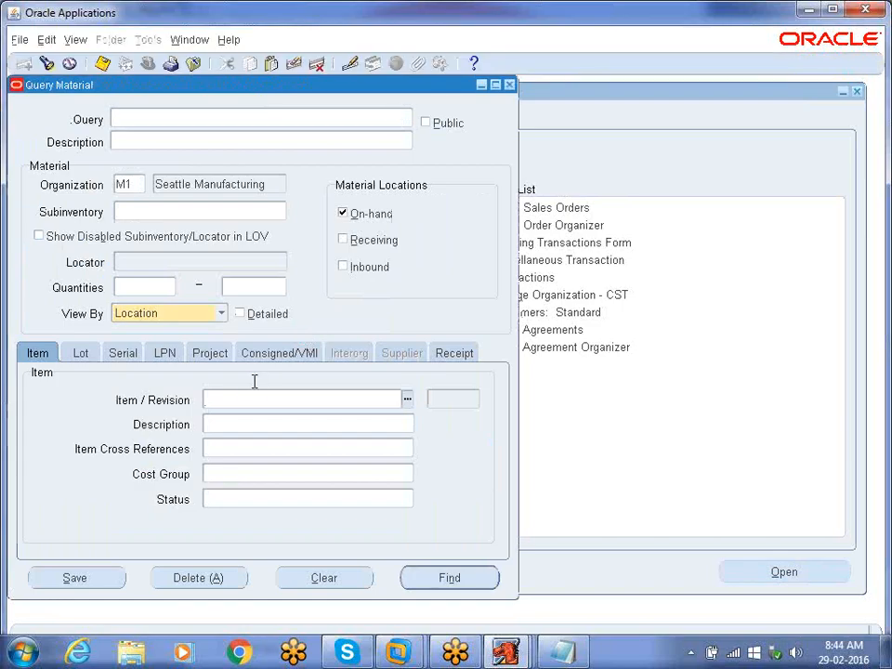
Step: Switch to the Notepad notes and copy the configured item number SZ_CPU_100_ATO*230955
{"action": "left_click", "coordinate": [562, 652]}
{"action": "left_click_drag", "start_coordinate": [413, 126], "coordinate": [265, 118]}
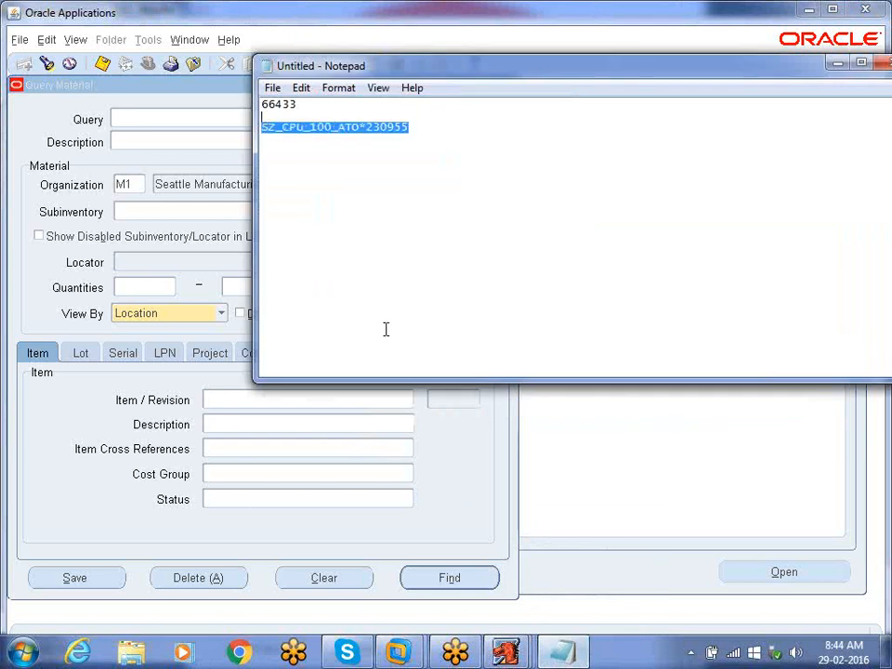
{"action": "left_click", "coordinate": [248, 397]}
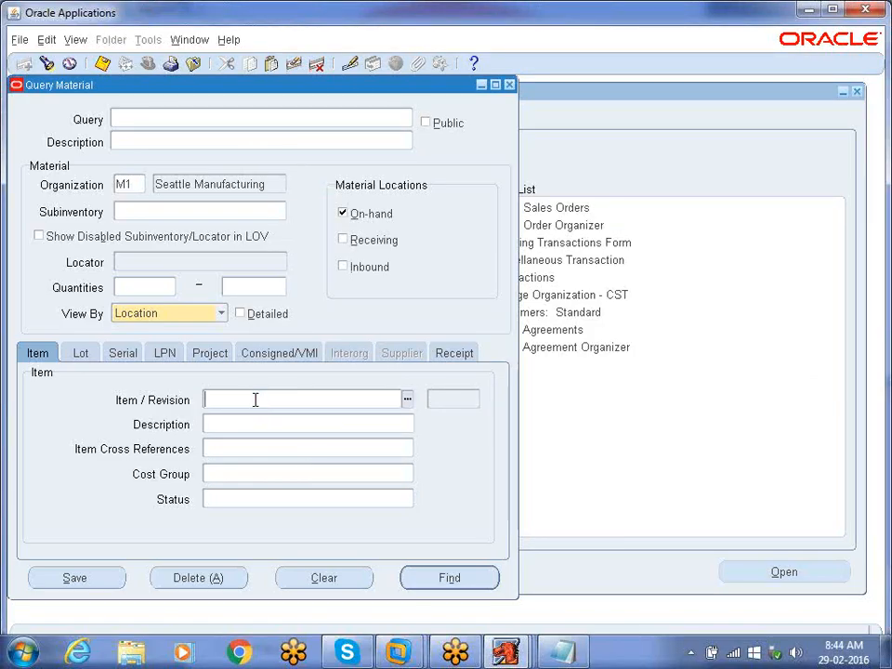
{"action": "left_click", "coordinate": [561, 650]}
{"action": "right_click", "coordinate": [350, 131]}
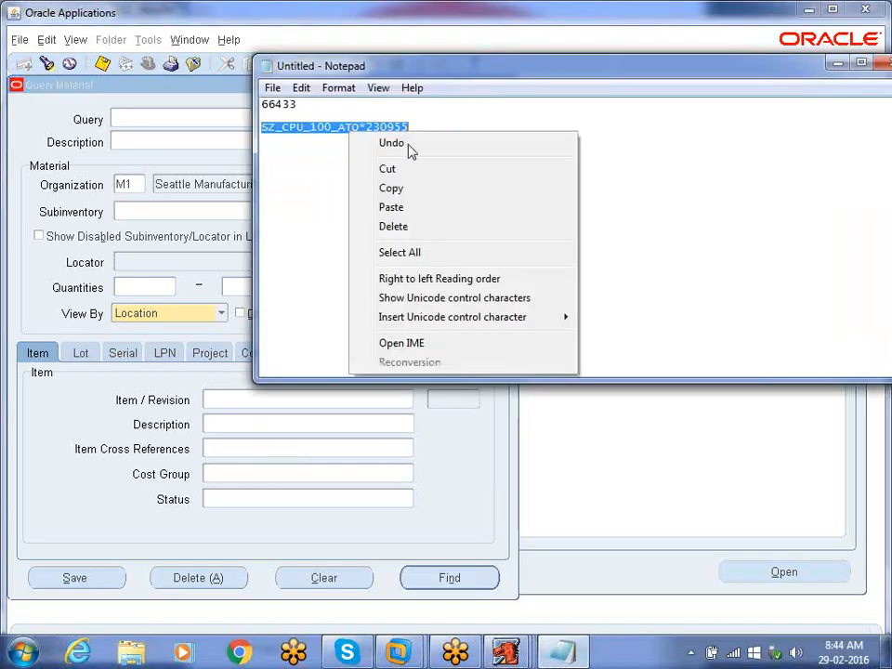
{"action": "left_click", "coordinate": [415, 190]}
Step: Paste SZ_CPU_100_ATO*230955 as the item in the material query and run the on-hand search for organization M1
{"action": "left_click", "coordinate": [252, 399]}
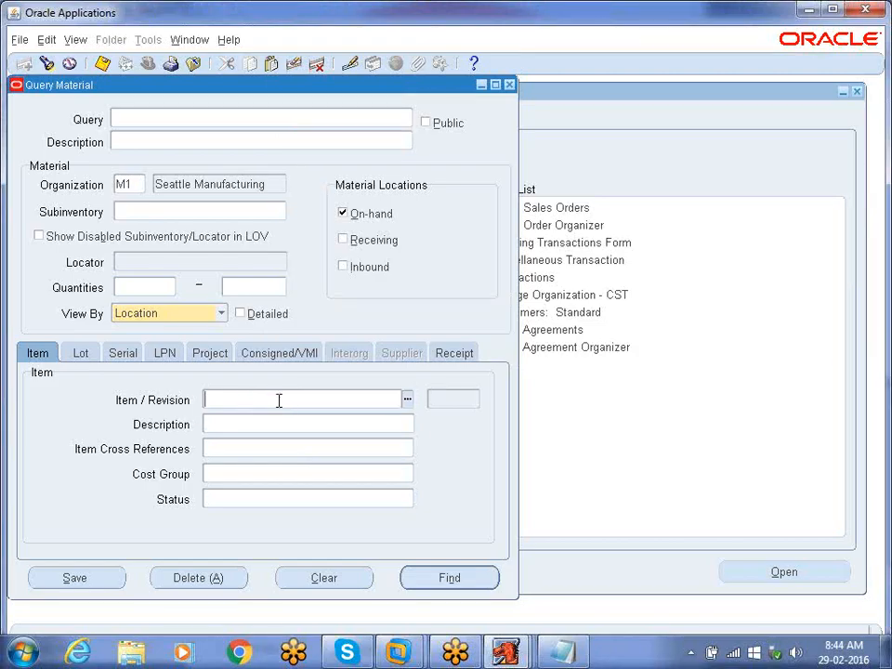
{"action": "left_click", "coordinate": [562, 650]}
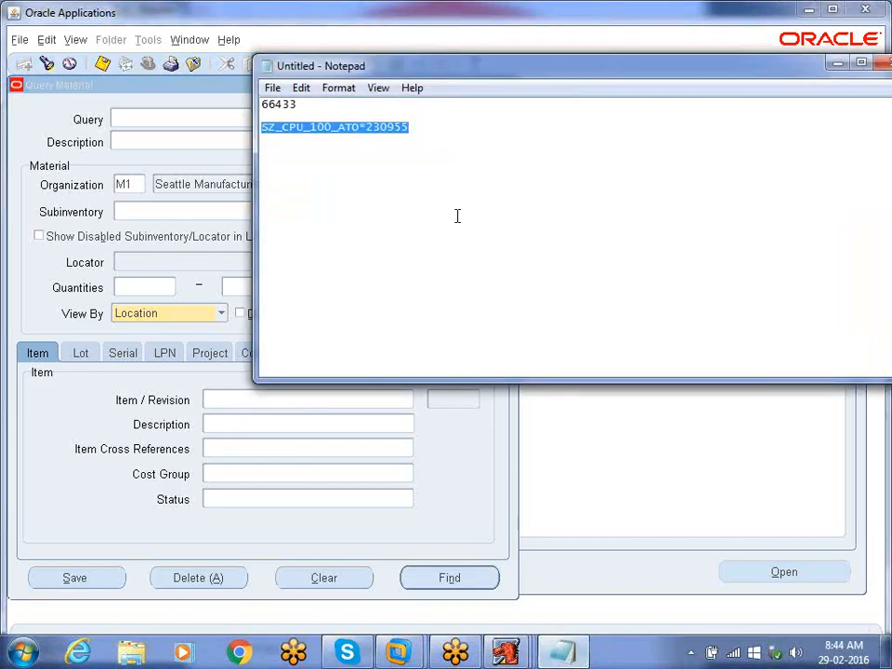
{"action": "left_click", "coordinate": [434, 123]}
{"action": "double_click", "coordinate": [386, 127]}
{"action": "left_click", "coordinate": [385, 126]}
{"action": "double_click", "coordinate": [385, 126]}
{"action": "left_click", "coordinate": [225, 400]}
{"action": "key", "text": "ctrl+v"}
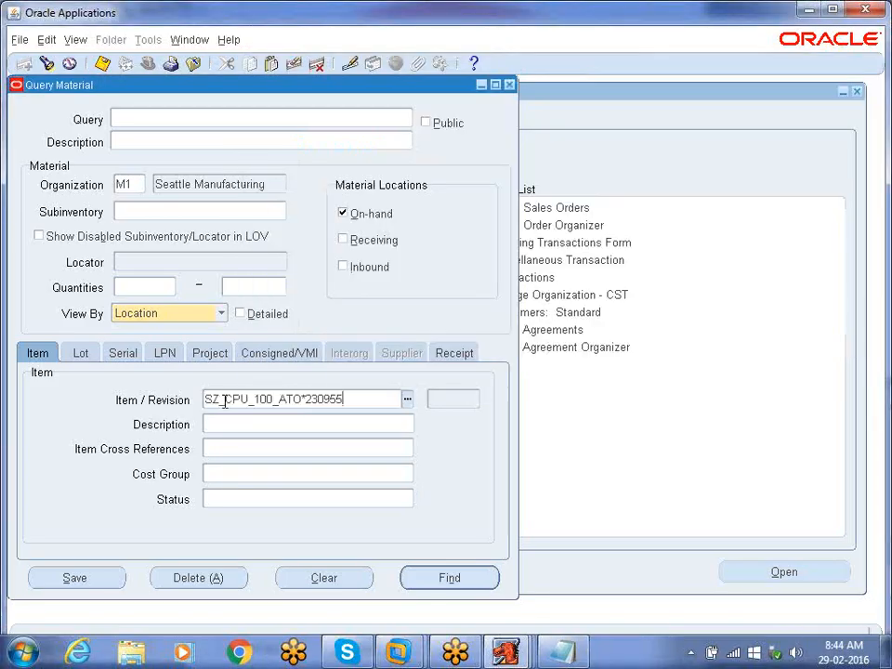
{"action": "key", "text": "Tab"}
{"action": "key", "text": "alt+i"}
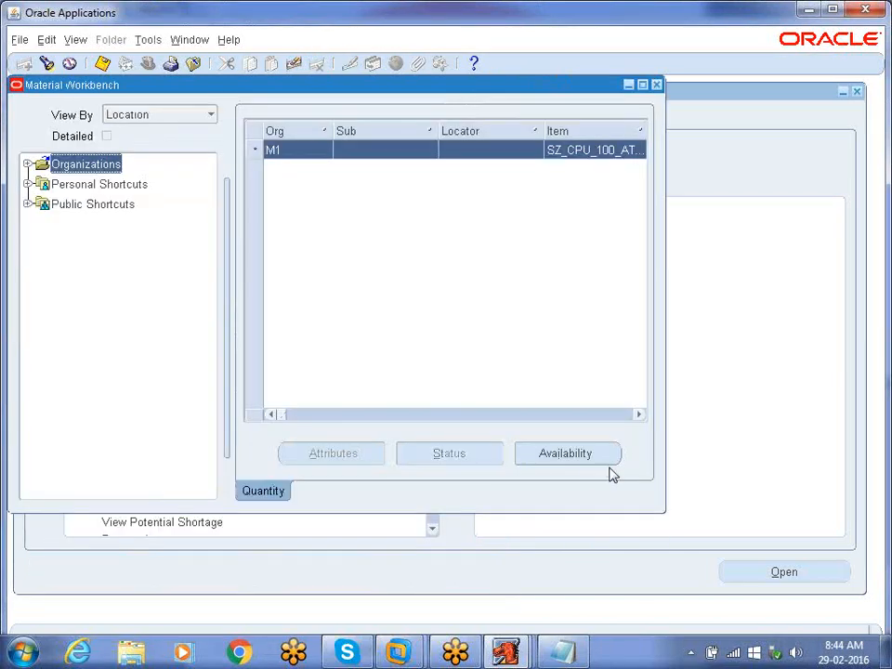
Step: Check the configured item's on-hand quantity in the Material Workbench and examine the total quantity in its availability details
{"action": "left_click", "coordinate": [638, 415]}
{"action": "left_click", "coordinate": [638, 414]}
{"action": "left_click", "coordinate": [638, 414]}
{"action": "left_click", "coordinate": [638, 414]}
{"action": "left_click", "coordinate": [585, 151]}
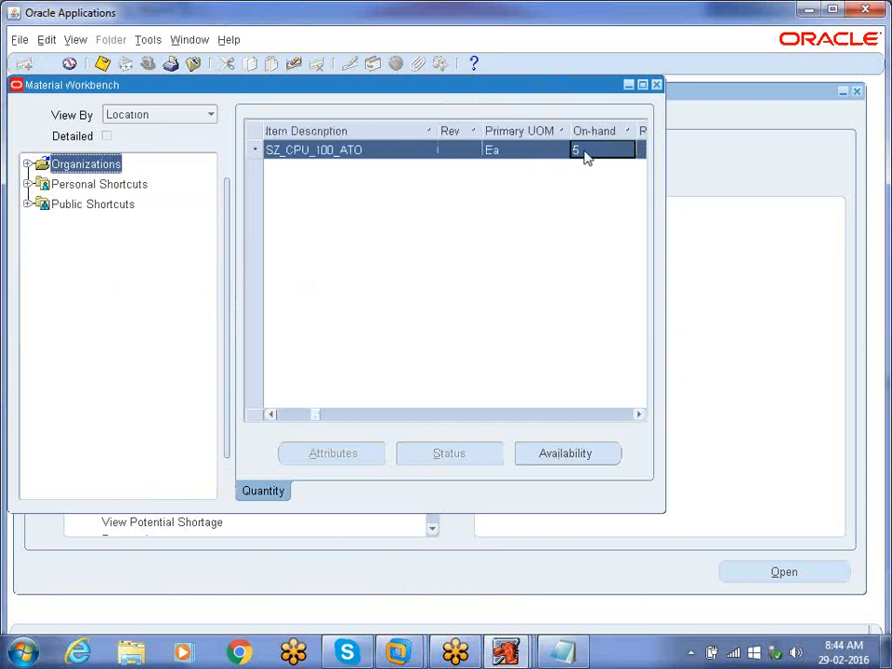
{"action": "left_click", "coordinate": [563, 453]}
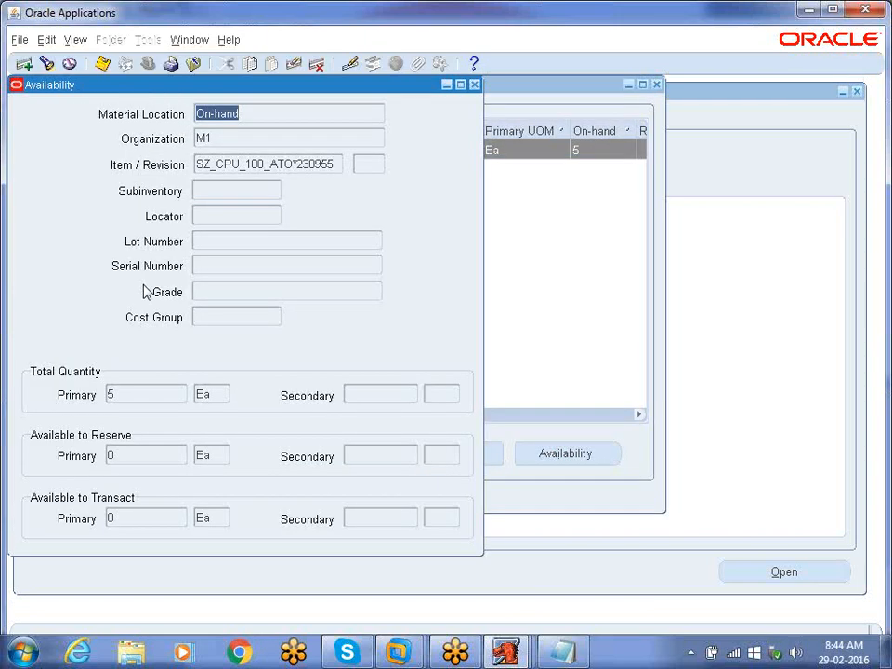
{"action": "left_click", "coordinate": [130, 399]}
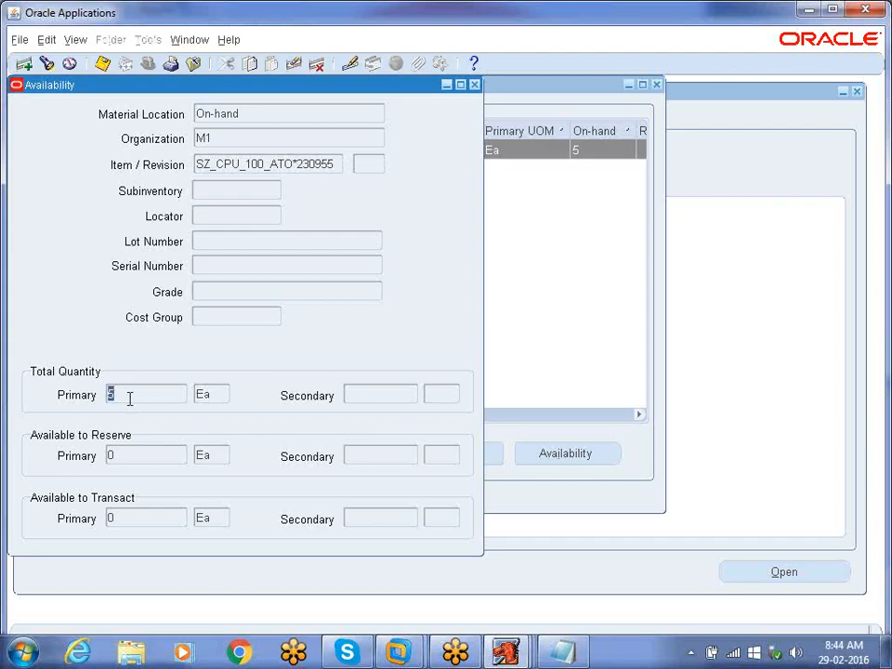
Step: Check the configured item's available-to-reserve and available-to-transact quantities, and close the availability details and Material Workbench
{"action": "left_click", "coordinate": [121, 454]}
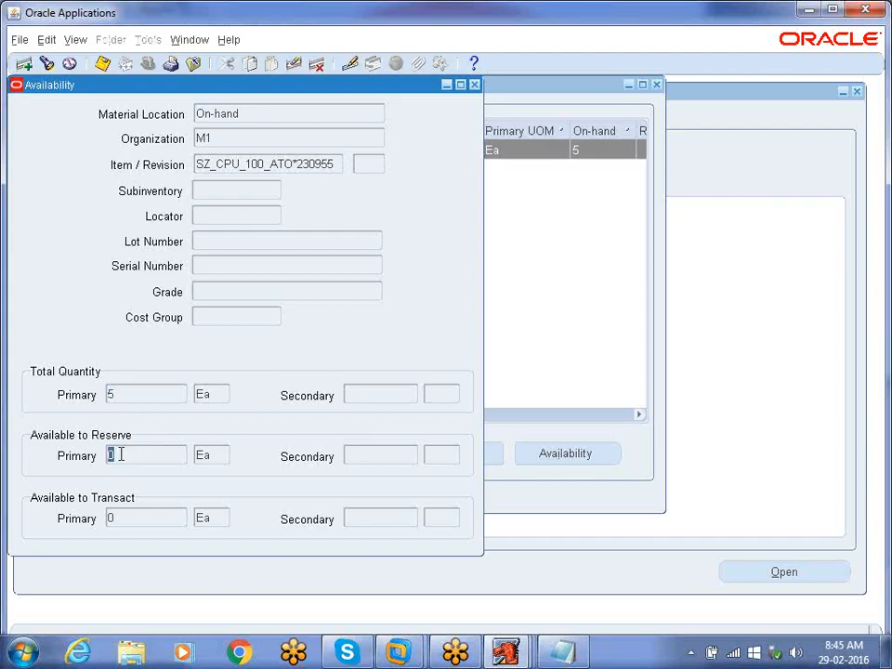
{"action": "left_click", "coordinate": [137, 522]}
{"action": "left_click", "coordinate": [474, 84]}
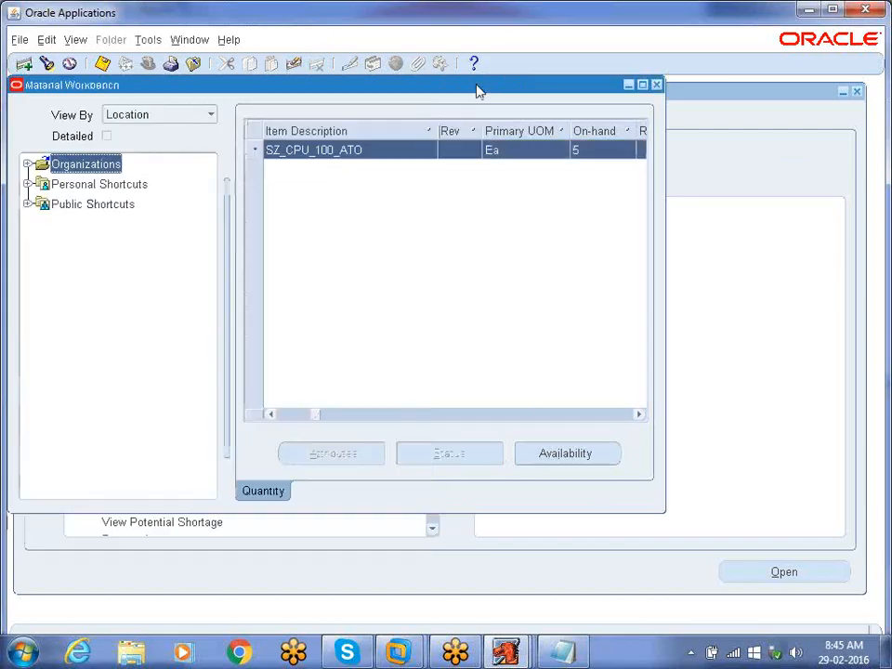
{"action": "left_click", "coordinate": [656, 85]}
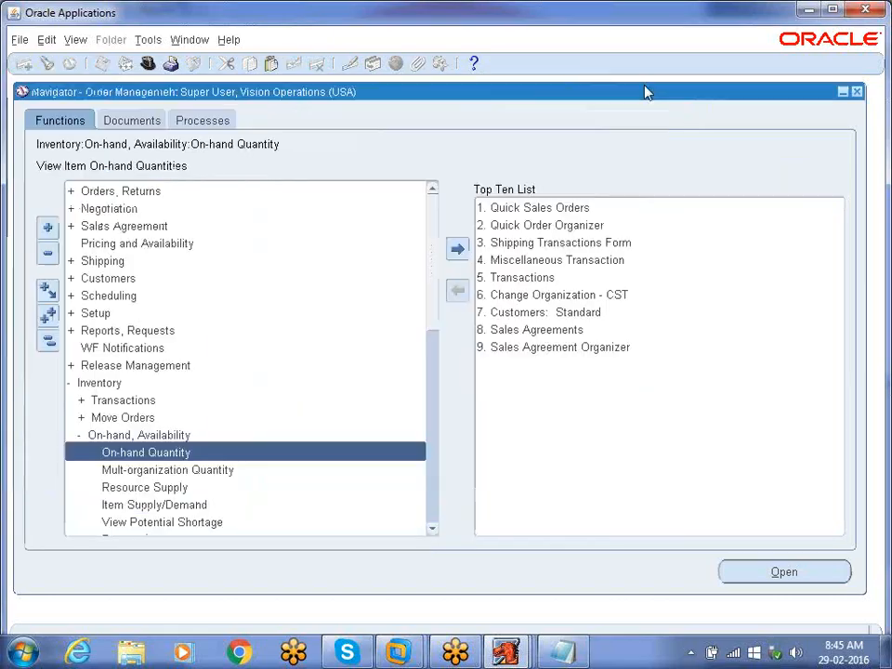
Step: Collapse the Navigator function tree and open the Shipping Transactions form under Shipping
{"action": "left_click", "coordinate": [48, 343]}
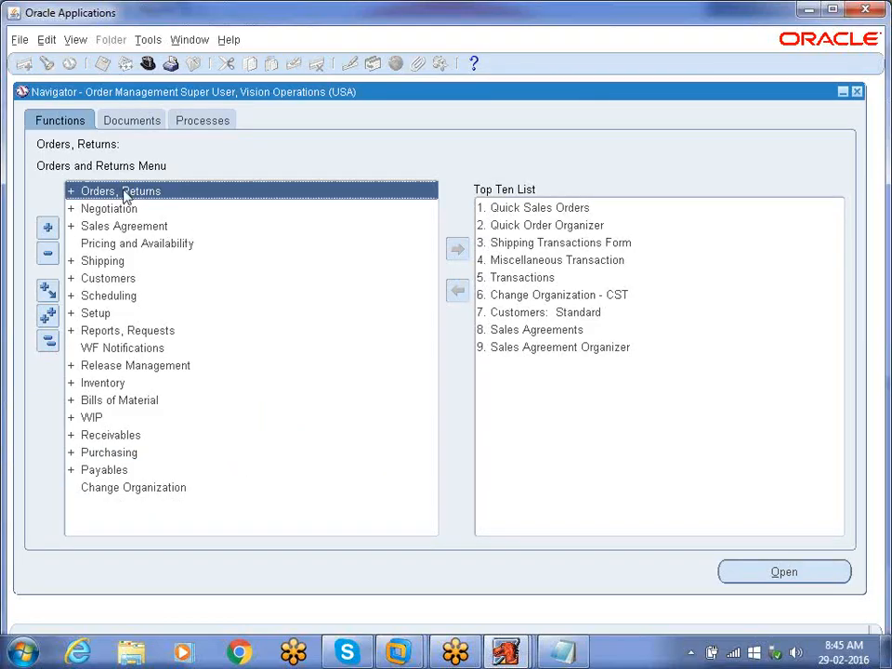
{"action": "double_click", "coordinate": [126, 192]}
{"action": "double_click", "coordinate": [125, 193]}
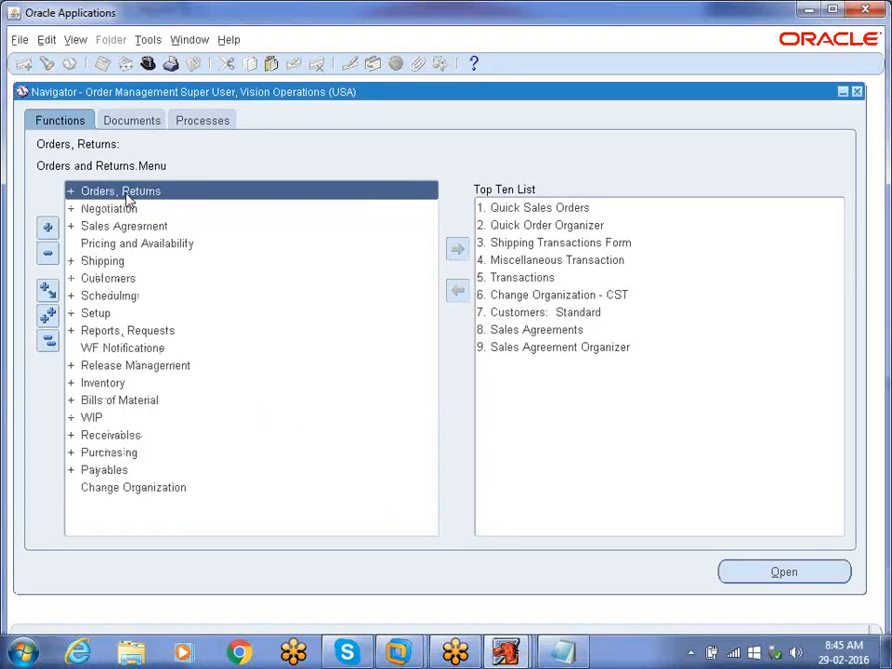
{"action": "double_click", "coordinate": [123, 260]}
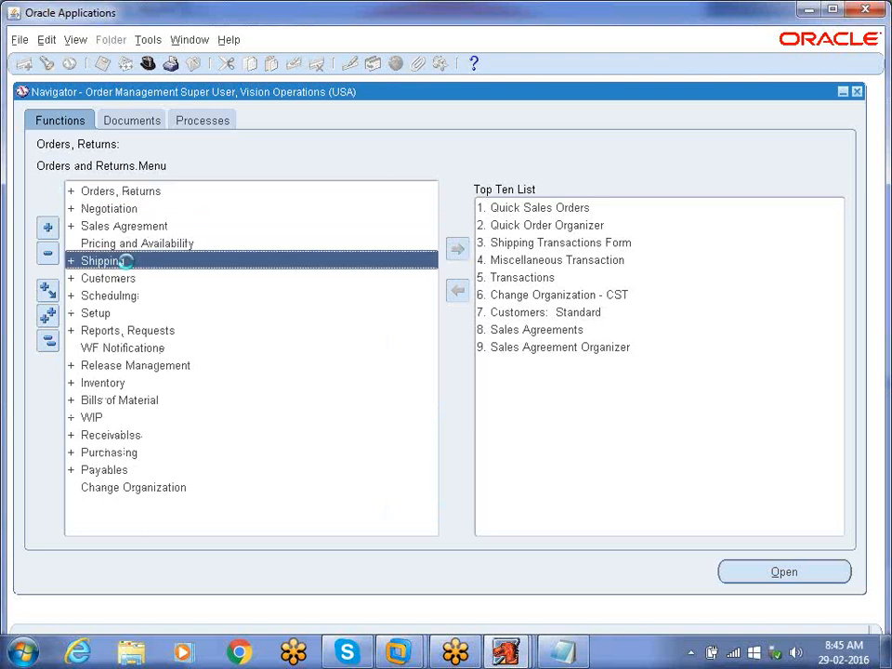
{"action": "left_click", "coordinate": [146, 297]}
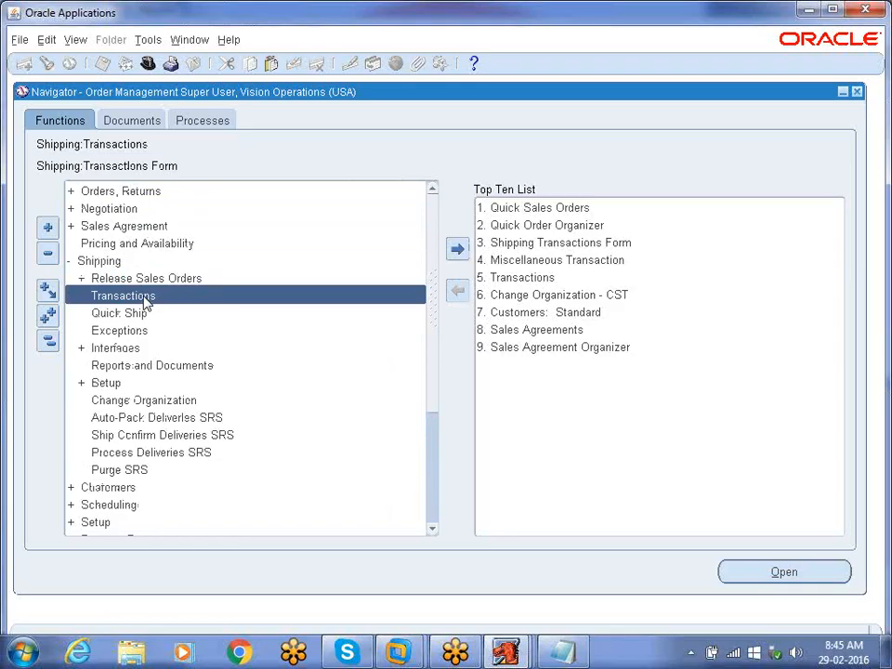
{"action": "double_click", "coordinate": [139, 295]}
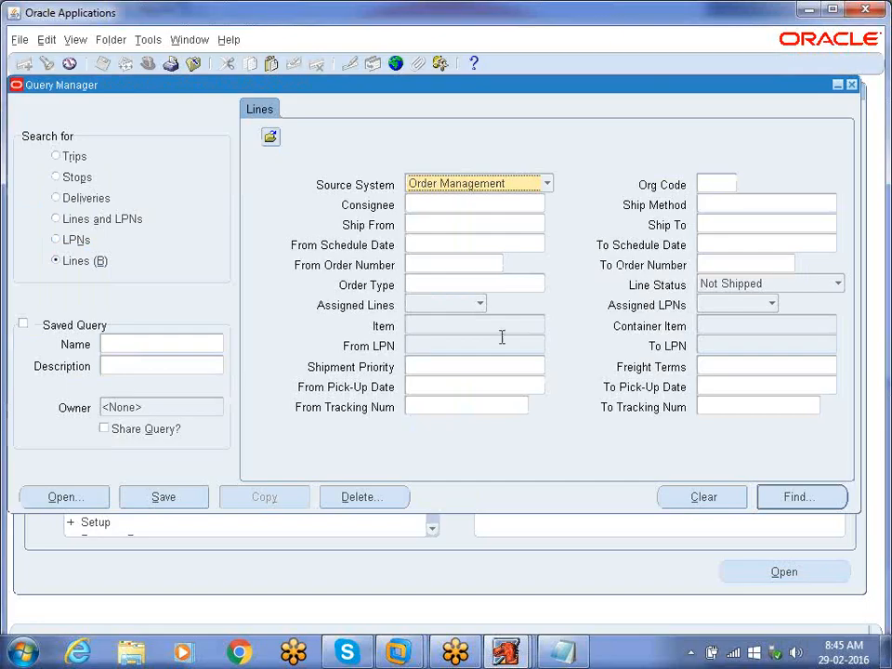
Step: Query shipping lines with the sales order's number as both the From and To Order Number
{"action": "left_click", "coordinate": [425, 265]}
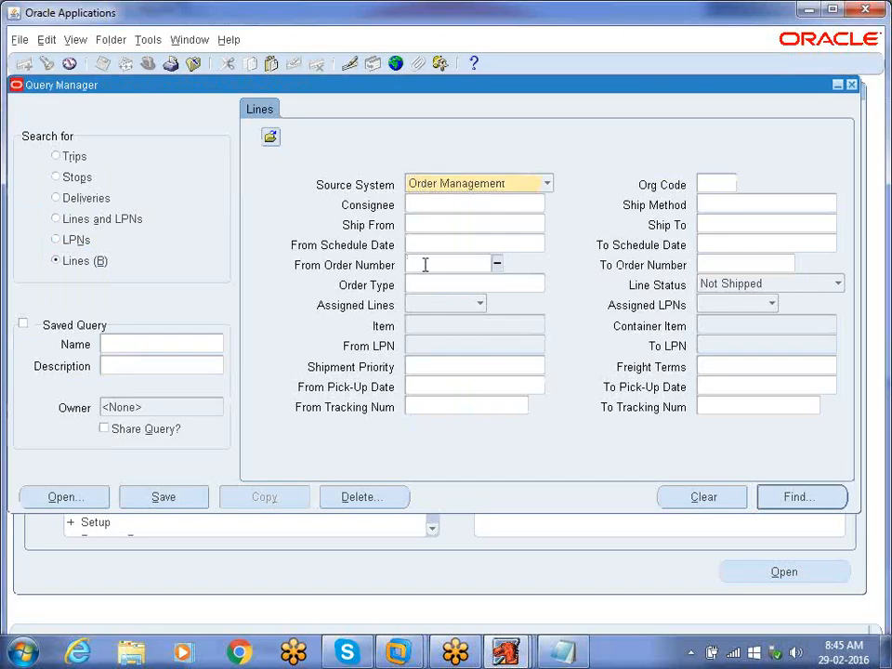
{"action": "type", "text": "66433"}
{"action": "key", "text": "Tab"}
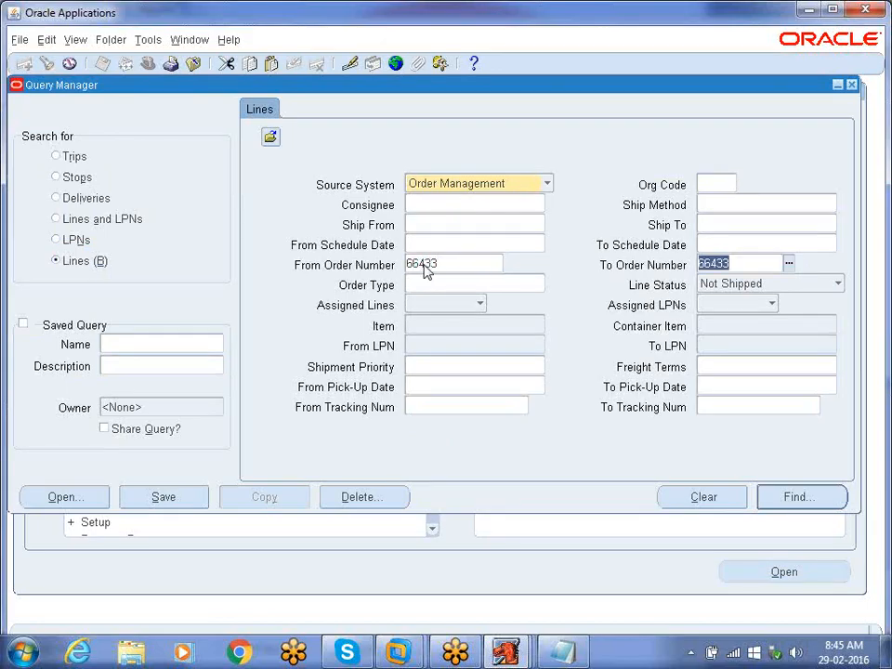
{"action": "left_click", "coordinate": [442, 263]}
{"action": "left_click", "coordinate": [739, 263]}
{"action": "left_click", "coordinate": [477, 261]}
{"action": "left_click", "coordinate": [720, 269]}
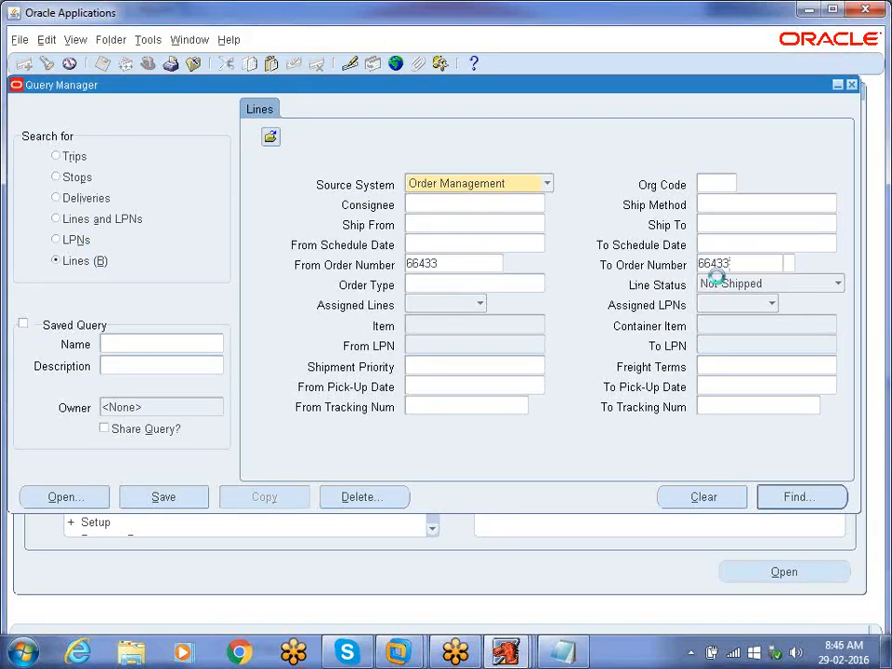
{"action": "left_click", "coordinate": [796, 496]}
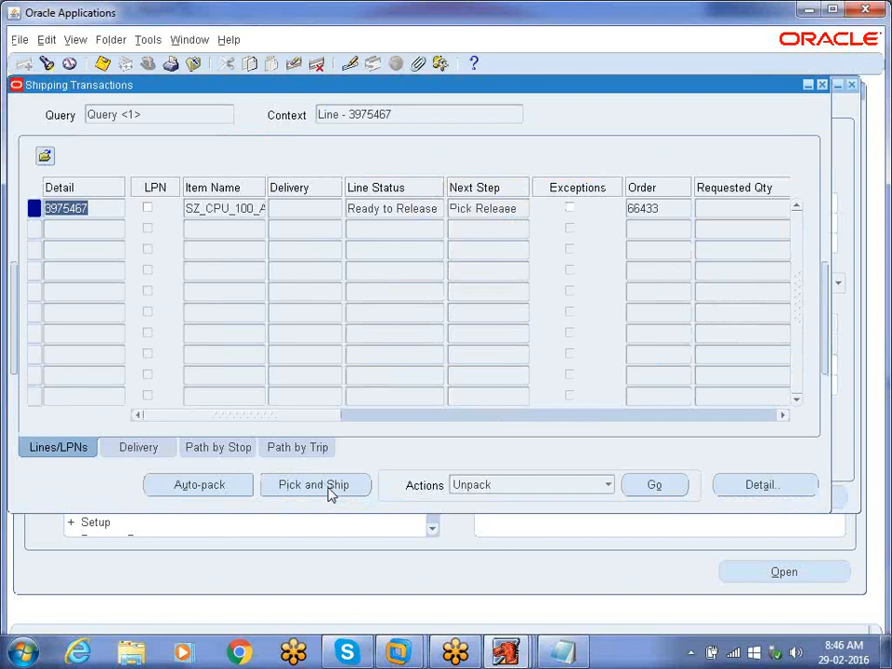
Step: Run Pick and Ship for the order's SZ_CPU_100_ATO line, acknowledge the message and close the Shipping Transactions form
{"action": "left_click", "coordinate": [330, 488]}
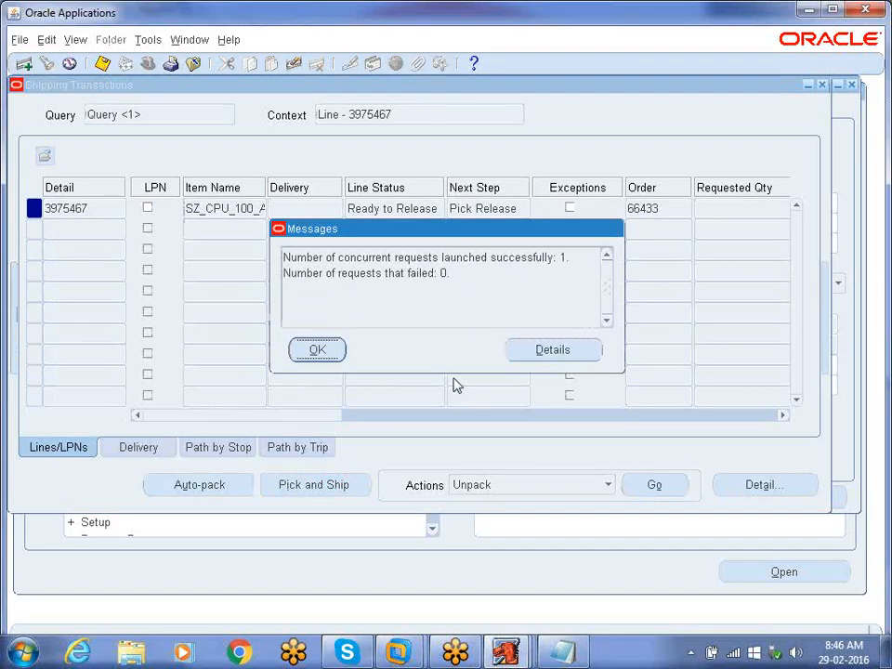
{"action": "left_click", "coordinate": [318, 349]}
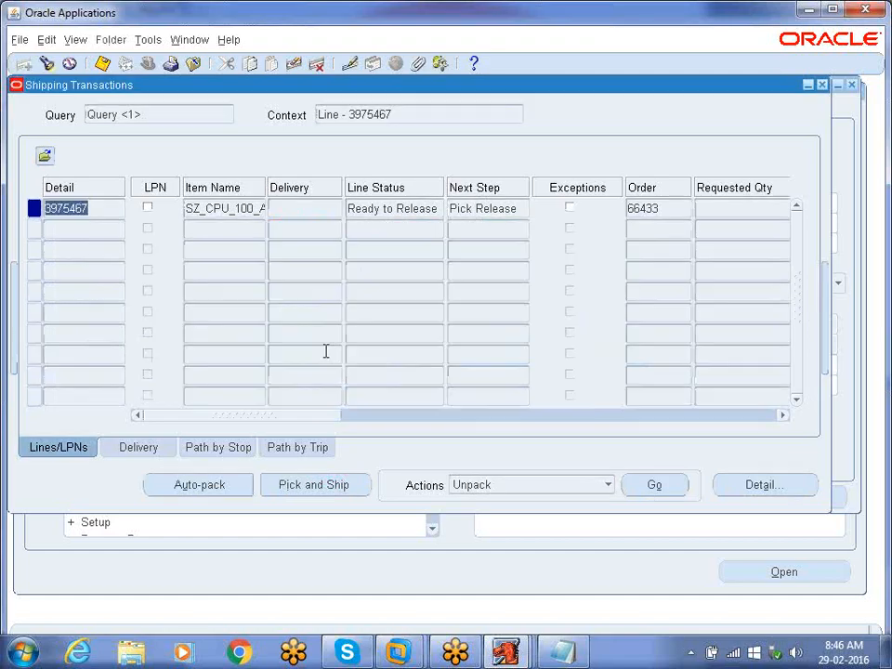
{"action": "left_click", "coordinate": [822, 85]}
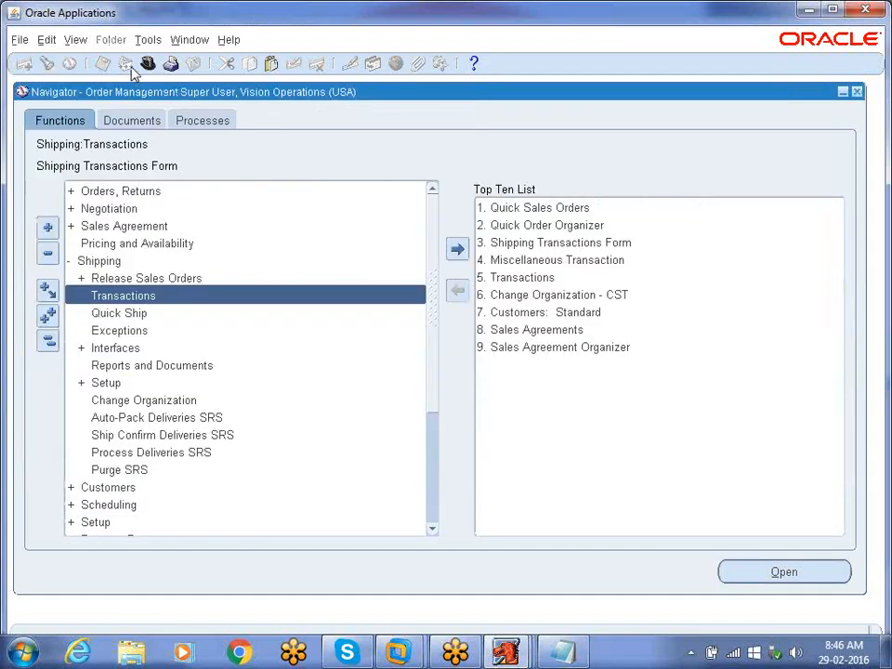
Step: Open the concurrent requests viewer and find all my requests
{"action": "left_click", "coordinate": [75, 40]}
{"action": "left_click", "coordinate": [135, 258]}
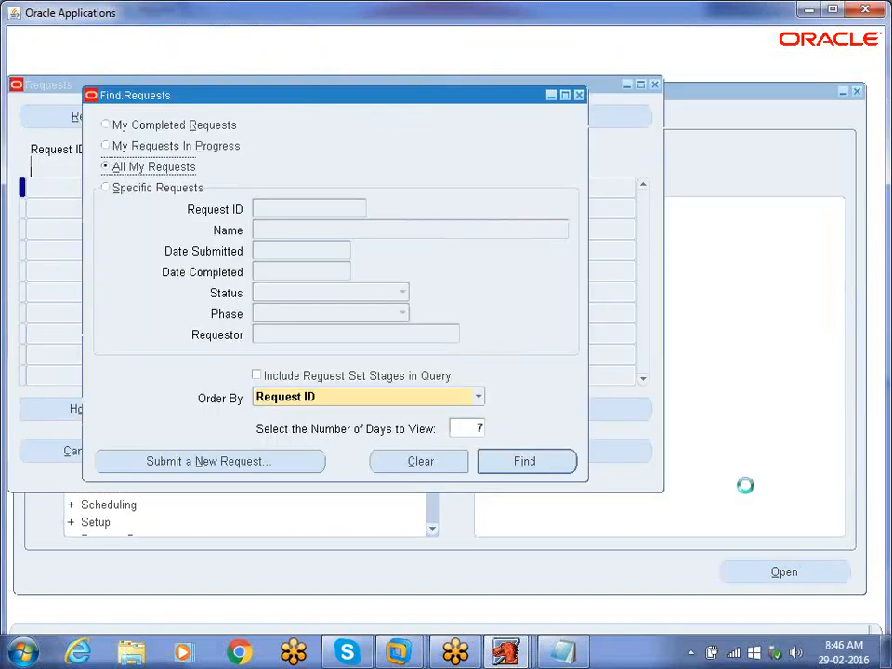
{"action": "left_click", "coordinate": [510, 465]}
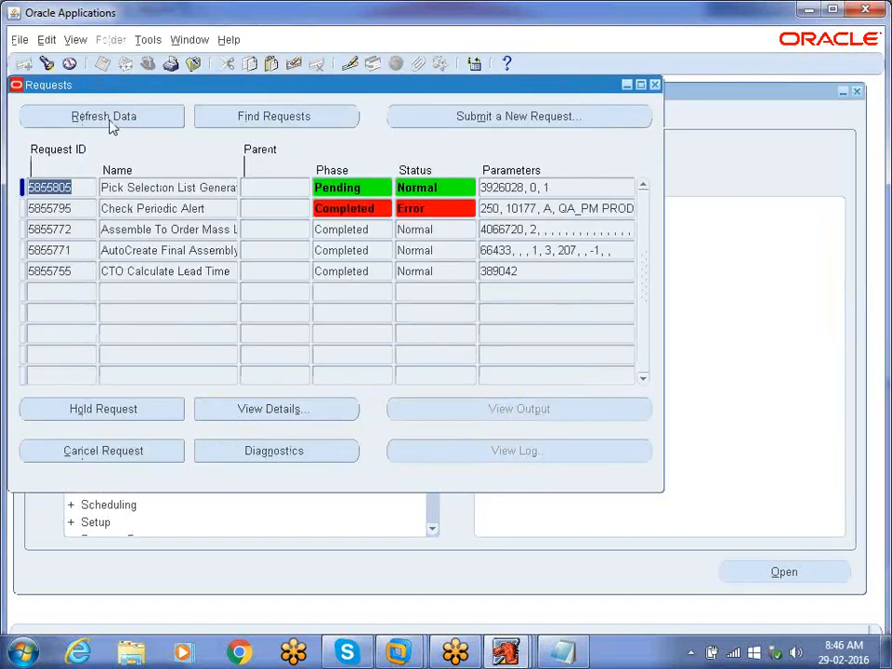
Step: Refresh the requests list repeatedly to monitor the phase of the Pick Selection List Generation request
{"action": "left_click", "coordinate": [104, 116]}
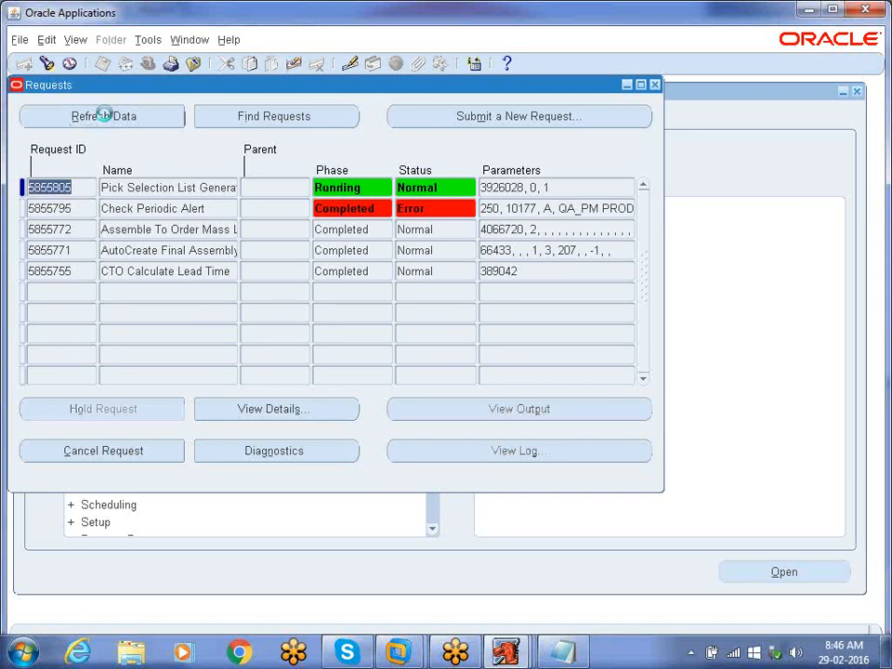
{"action": "left_click", "coordinate": [216, 186]}
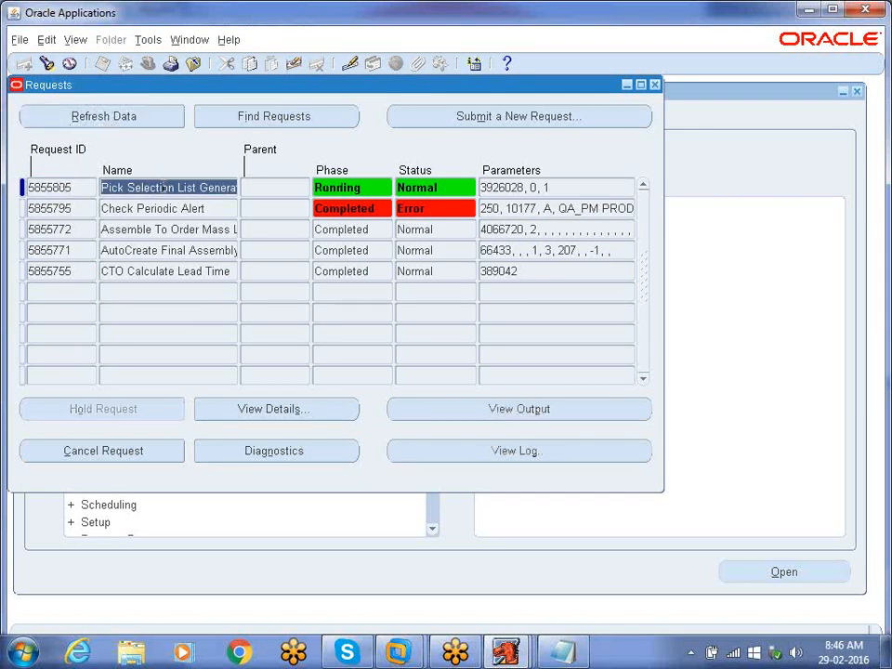
{"action": "left_click", "coordinate": [104, 116]}
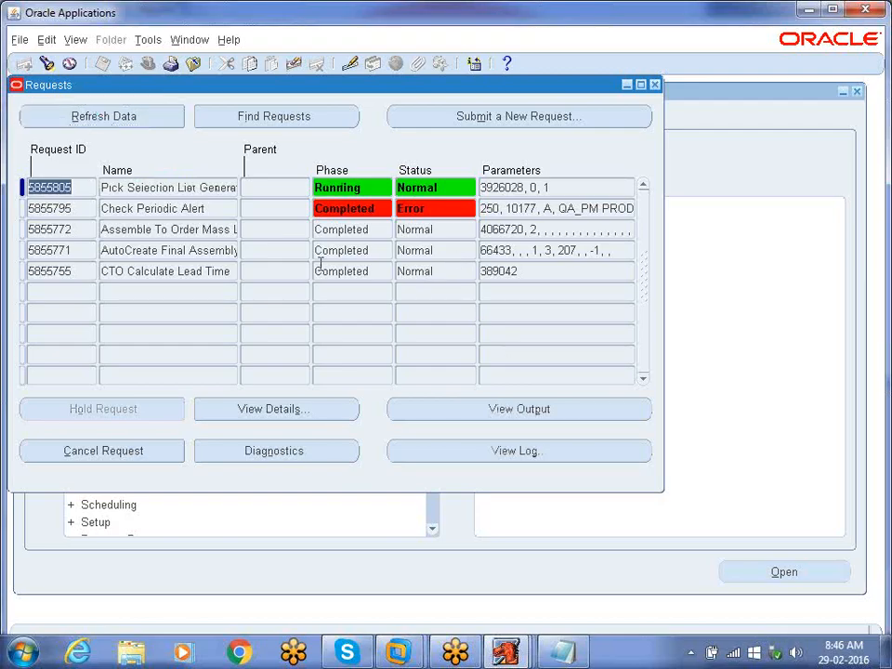
{"action": "left_click", "coordinate": [109, 120]}
{"action": "left_click", "coordinate": [109, 118]}
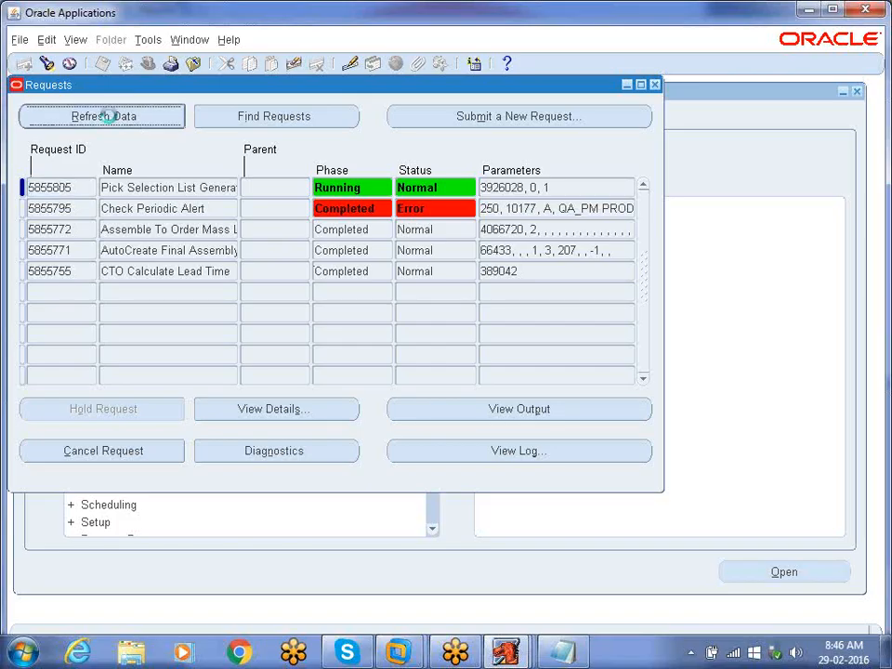
{"action": "left_click", "coordinate": [108, 116]}
{"action": "left_click", "coordinate": [108, 116]}
{"action": "left_click", "coordinate": [108, 117]}
{"action": "left_click", "coordinate": [108, 116]}
{"action": "left_click", "coordinate": [107, 116]}
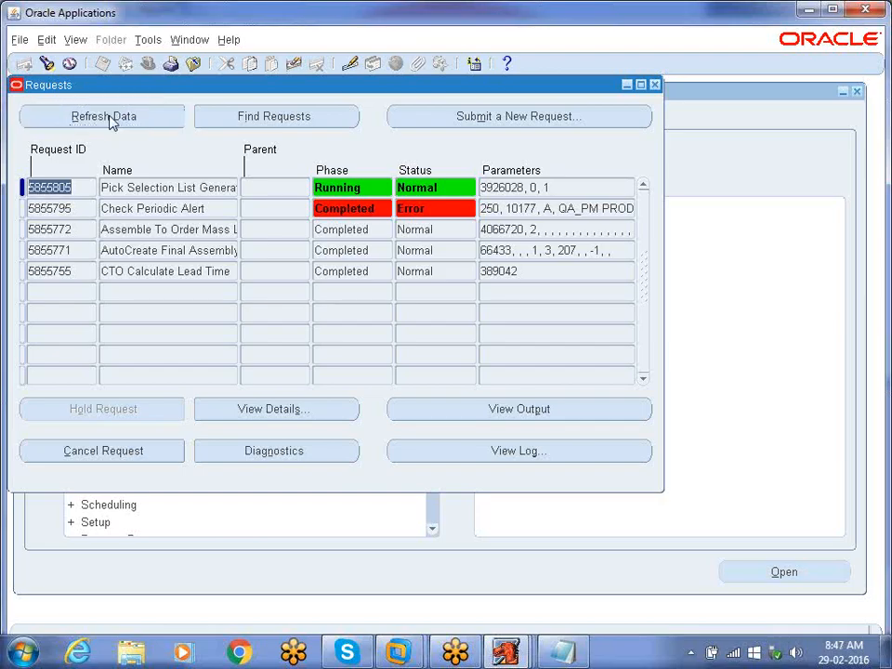
{"action": "left_click", "coordinate": [109, 116]}
{"action": "left_click", "coordinate": [109, 117]}
{"action": "left_click", "coordinate": [110, 118]}
{"action": "left_click", "coordinate": [109, 116]}
{"action": "left_click", "coordinate": [109, 116]}
{"action": "left_click", "coordinate": [110, 116]}
{"action": "left_click", "coordinate": [109, 117]}
{"action": "left_click", "coordinate": [110, 116]}
{"action": "left_click", "coordinate": [110, 116]}
{"action": "left_click", "coordinate": [109, 116]}
{"action": "left_click", "coordinate": [109, 116]}
{"action": "left_click", "coordinate": [110, 117]}
{"action": "left_click", "coordinate": [110, 116]}
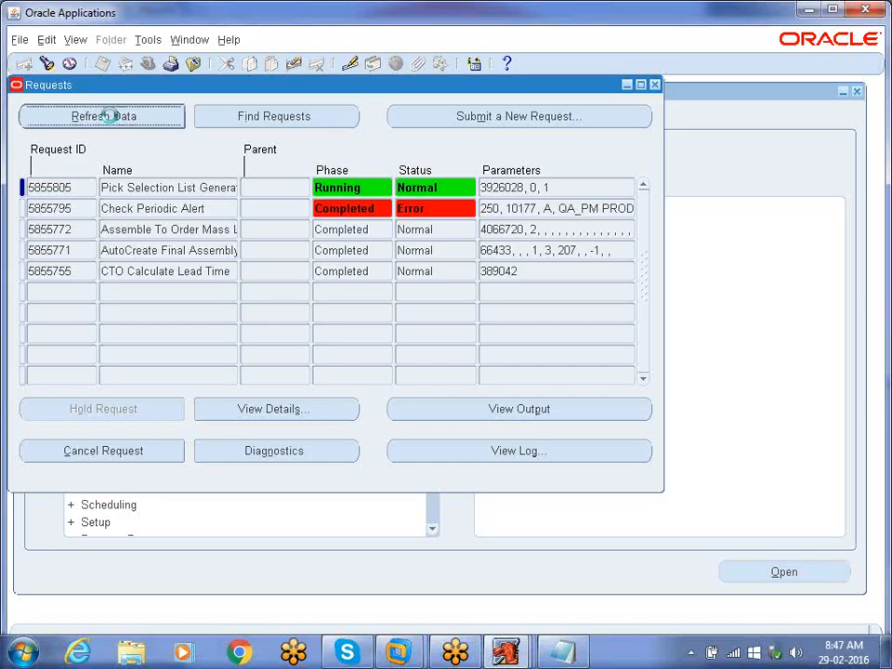
{"action": "left_click", "coordinate": [110, 116]}
{"action": "left_click", "coordinate": [109, 116]}
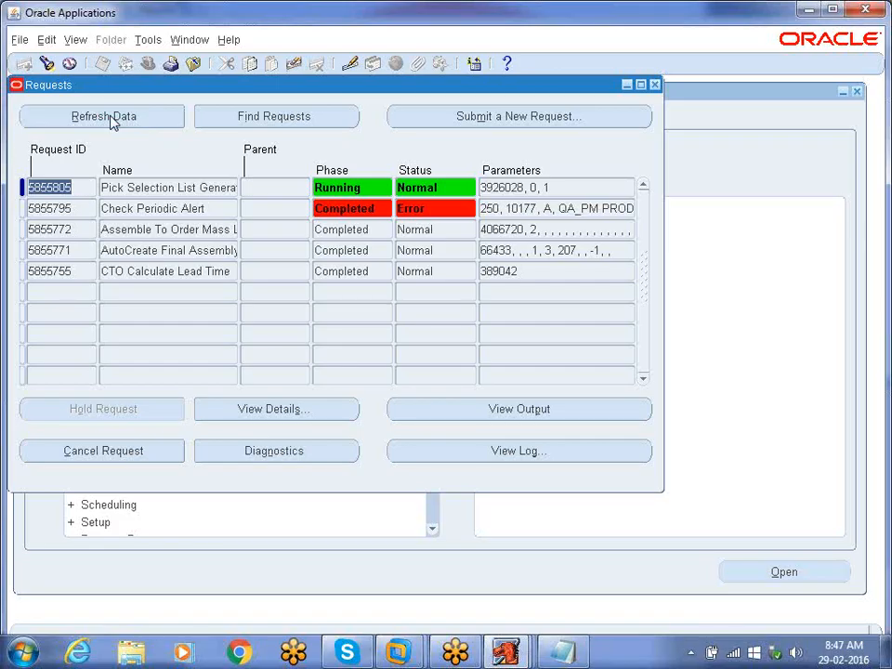
{"action": "left_click", "coordinate": [108, 118]}
{"action": "left_click", "coordinate": [109, 120]}
{"action": "left_click", "coordinate": [110, 121]}
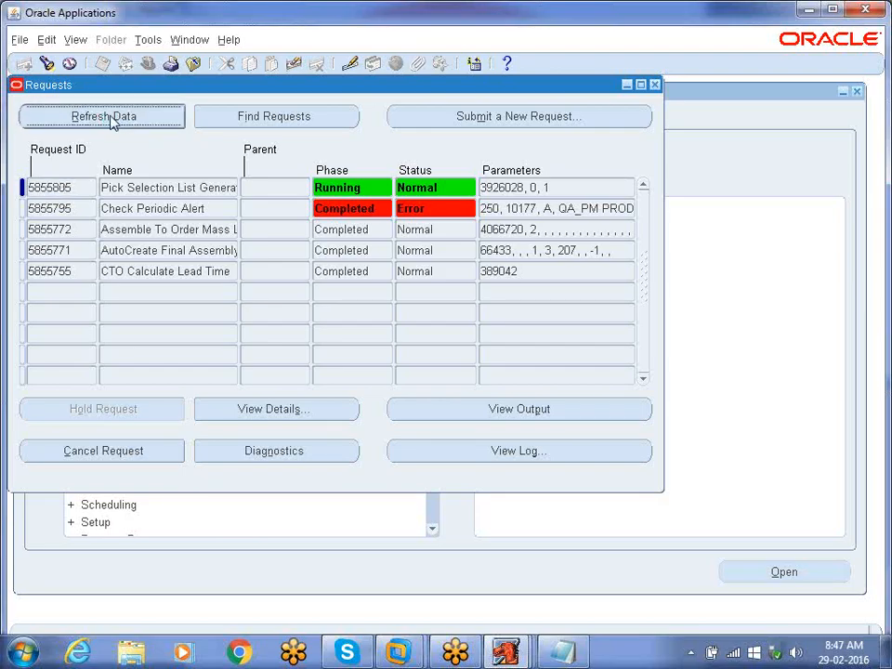
{"action": "left_click", "coordinate": [110, 120]}
{"action": "left_click", "coordinate": [109, 120]}
{"action": "left_click", "coordinate": [109, 120]}
{"action": "left_click", "coordinate": [110, 121]}
{"action": "left_click", "coordinate": [109, 119]}
{"action": "left_click", "coordinate": [110, 119]}
{"action": "left_click", "coordinate": [110, 119]}
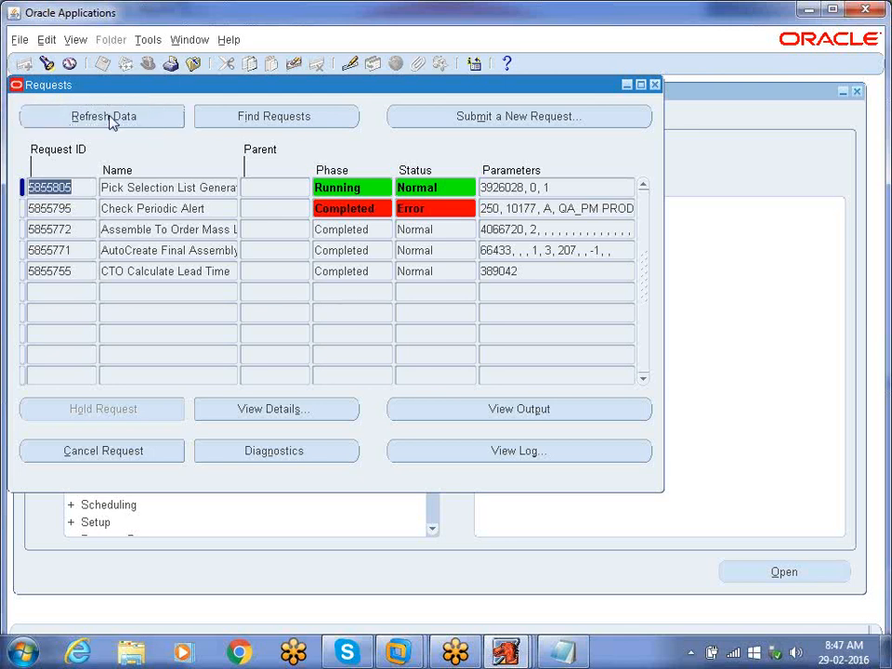
{"action": "left_click", "coordinate": [109, 119]}
{"action": "left_click", "coordinate": [109, 119]}
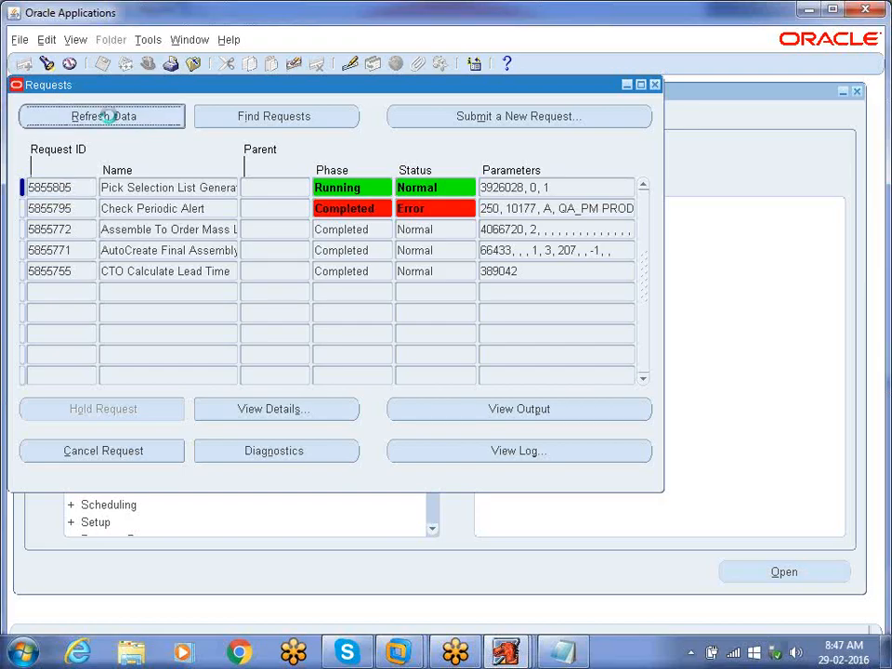
{"action": "left_click", "coordinate": [110, 119]}
{"action": "left_click", "coordinate": [109, 119]}
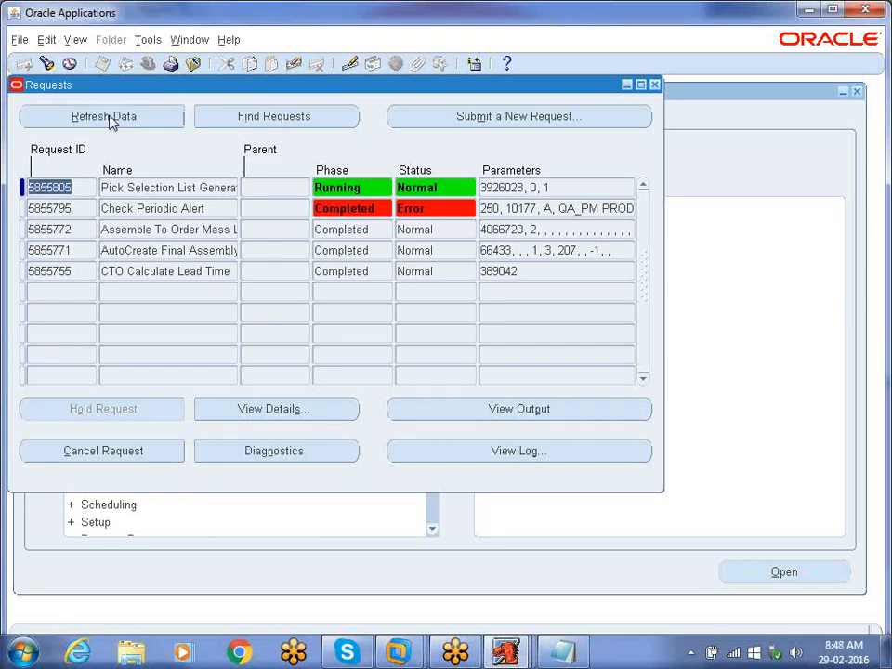
{"action": "left_click", "coordinate": [110, 119]}
{"action": "left_click", "coordinate": [109, 119]}
{"action": "left_click", "coordinate": [110, 119]}
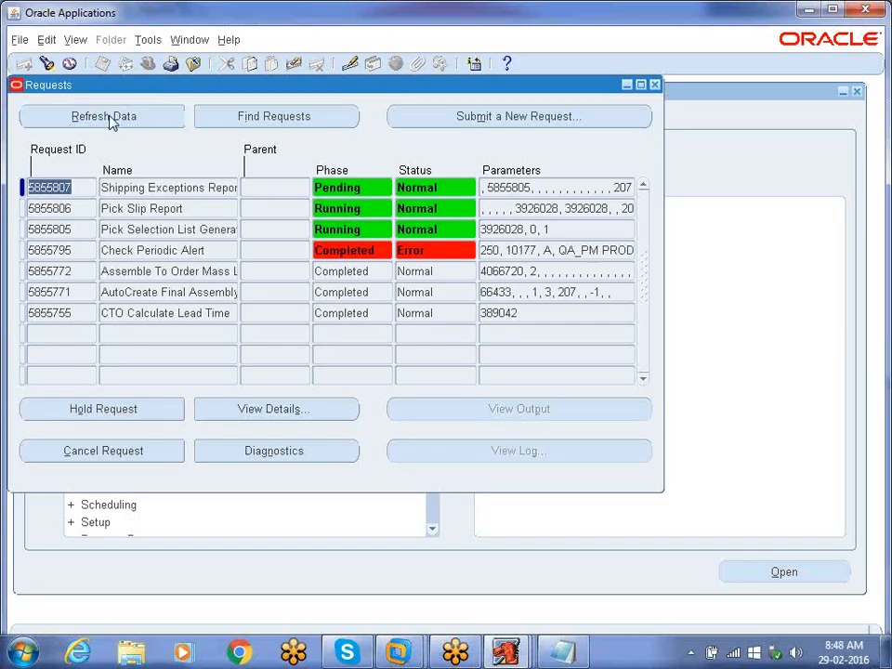
Step: Keep refreshing the requests list to follow the Pick Selection List Generation, Pick Slip Report and Shipping Exceptions Report requests
{"action": "left_click", "coordinate": [110, 119]}
{"action": "left_click", "coordinate": [109, 122]}
{"action": "left_click", "coordinate": [110, 122]}
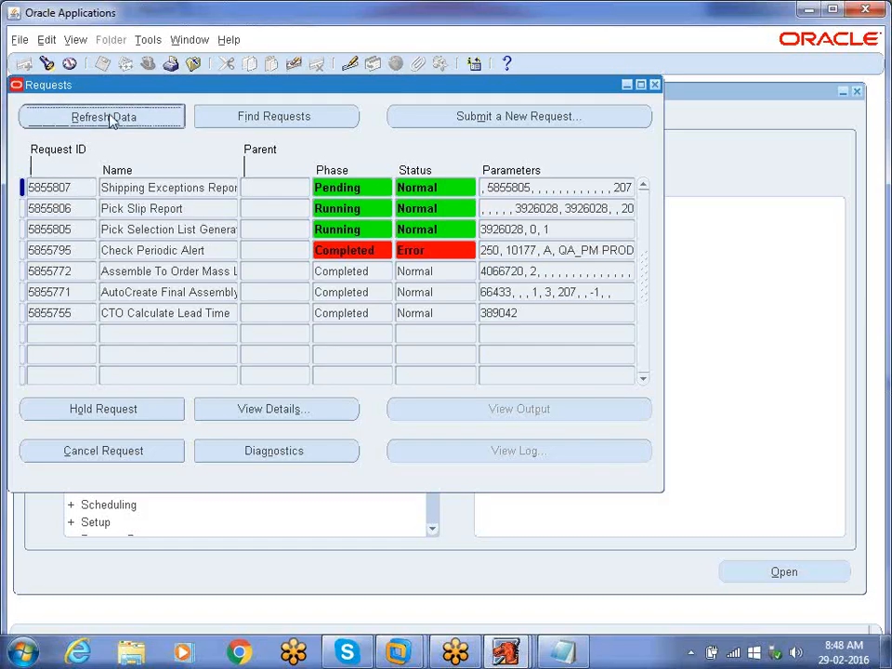
{"action": "left_click", "coordinate": [110, 122]}
{"action": "left_click", "coordinate": [109, 117]}
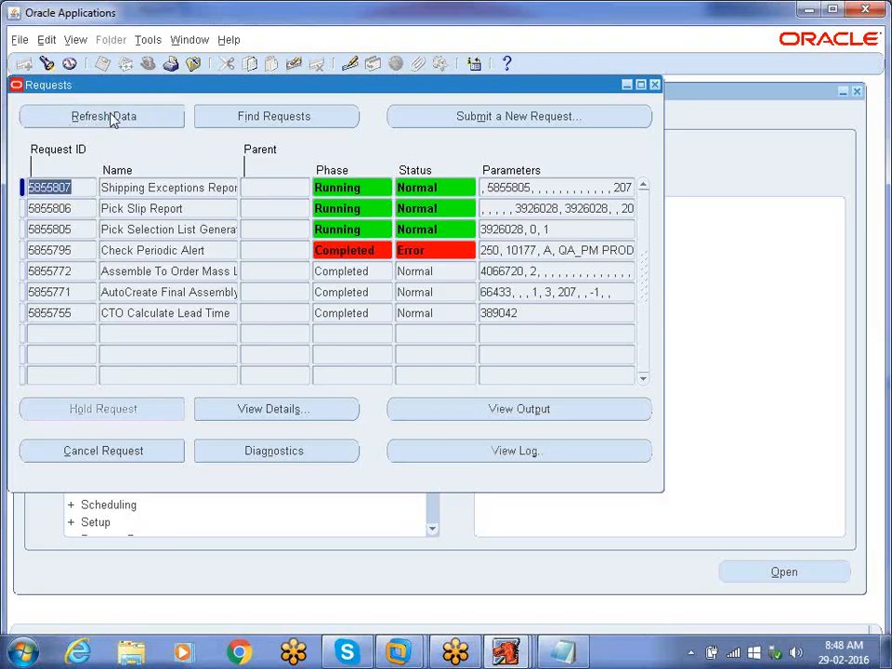
{"action": "left_click", "coordinate": [106, 117]}
{"action": "left_click", "coordinate": [113, 121]}
{"action": "left_click", "coordinate": [113, 121]}
{"action": "left_click", "coordinate": [112, 121]}
{"action": "left_click", "coordinate": [112, 120]}
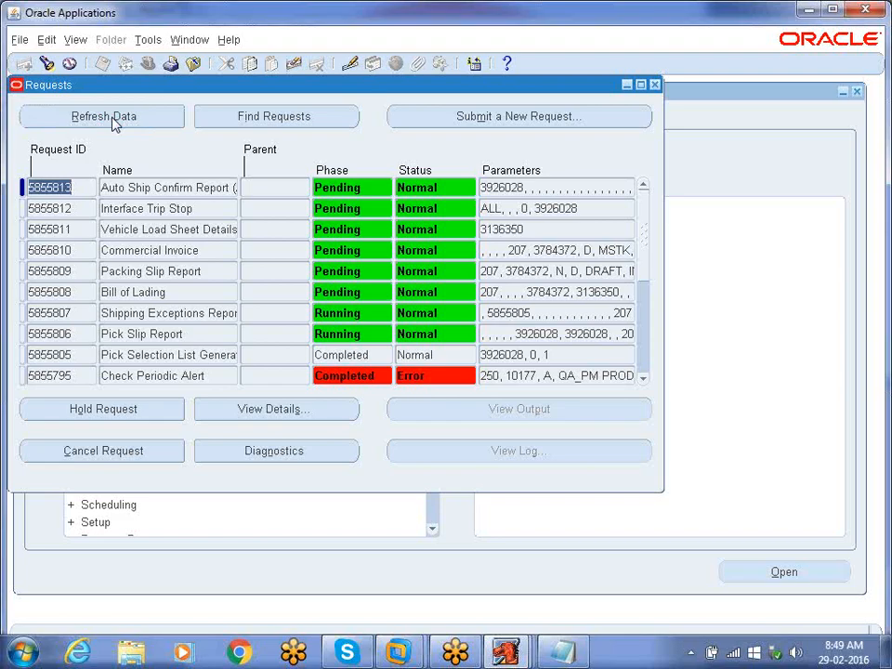
Step: Refresh the requests list repeatedly to track the Bill of Lading, Packing Slip, Commercial Invoice and Interface Trip Stop requests, and close the list
{"action": "left_click", "coordinate": [112, 122]}
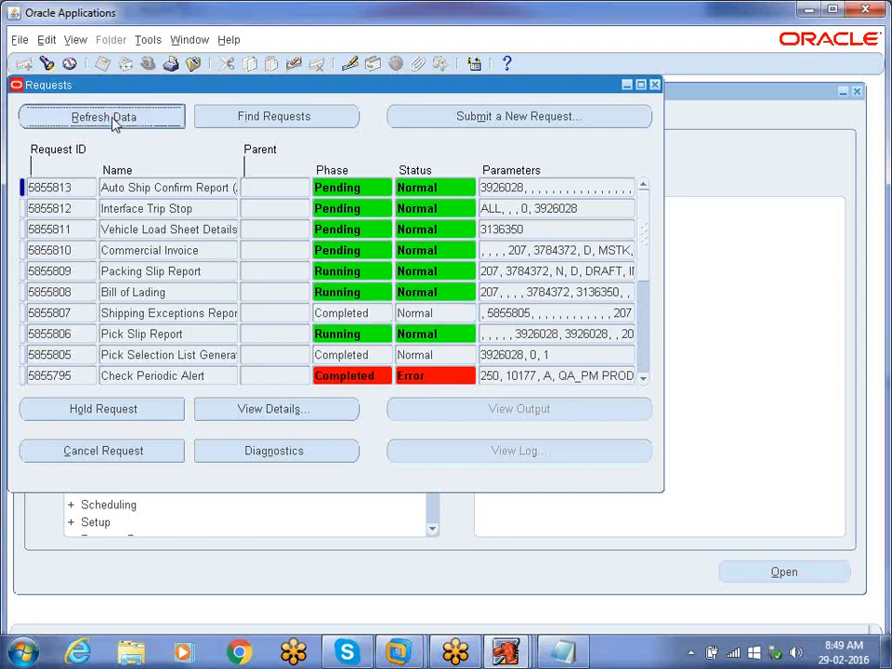
{"action": "left_click", "coordinate": [111, 120]}
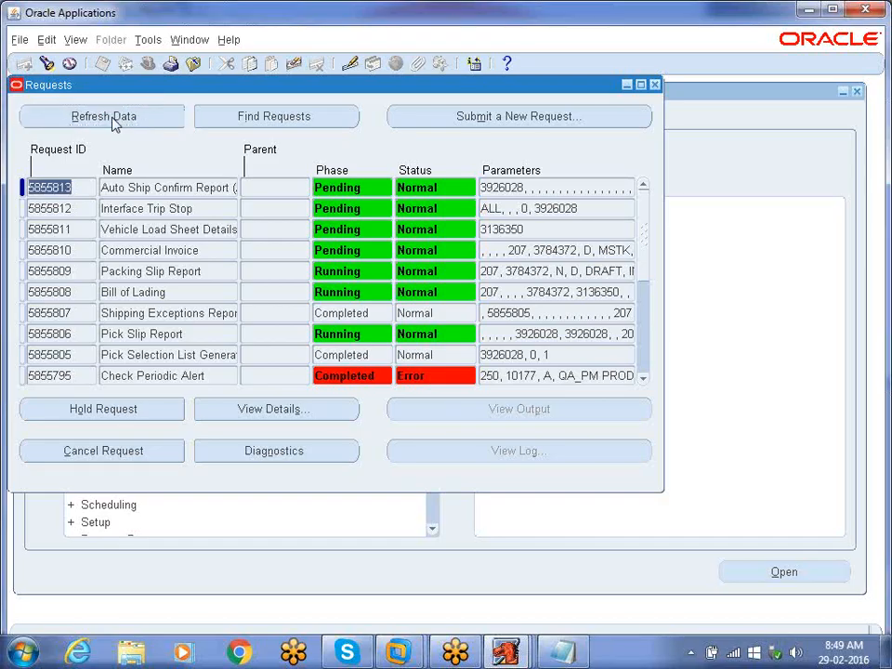
{"action": "left_click", "coordinate": [114, 124]}
{"action": "left_click", "coordinate": [111, 119]}
{"action": "left_click", "coordinate": [113, 120]}
{"action": "left_click", "coordinate": [112, 120]}
{"action": "left_click", "coordinate": [113, 125]}
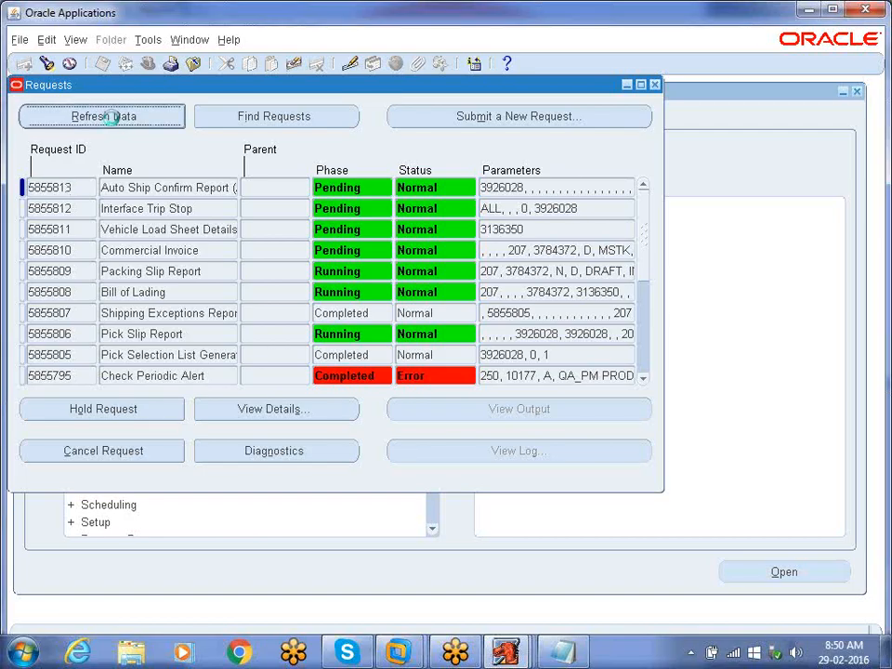
{"action": "left_click", "coordinate": [113, 125]}
{"action": "left_click", "coordinate": [114, 125]}
{"action": "left_click", "coordinate": [113, 125]}
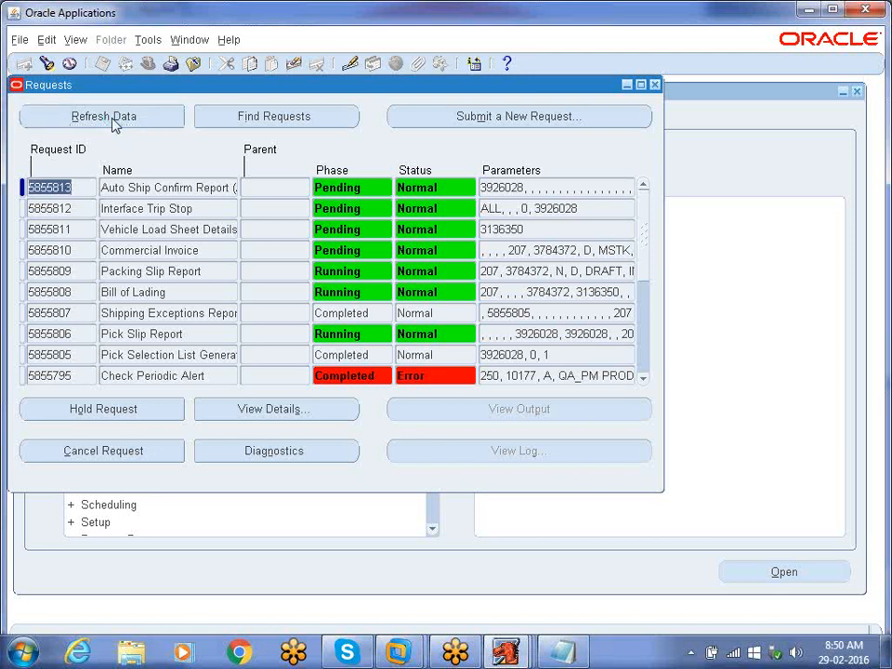
{"action": "left_click", "coordinate": [112, 123]}
{"action": "left_click", "coordinate": [113, 119]}
{"action": "left_click", "coordinate": [112, 118]}
{"action": "left_click", "coordinate": [112, 119]}
{"action": "left_click", "coordinate": [112, 120]}
{"action": "left_click", "coordinate": [113, 121]}
{"action": "left_click", "coordinate": [112, 121]}
{"action": "left_click", "coordinate": [131, 124]}
{"action": "left_click", "coordinate": [104, 117]}
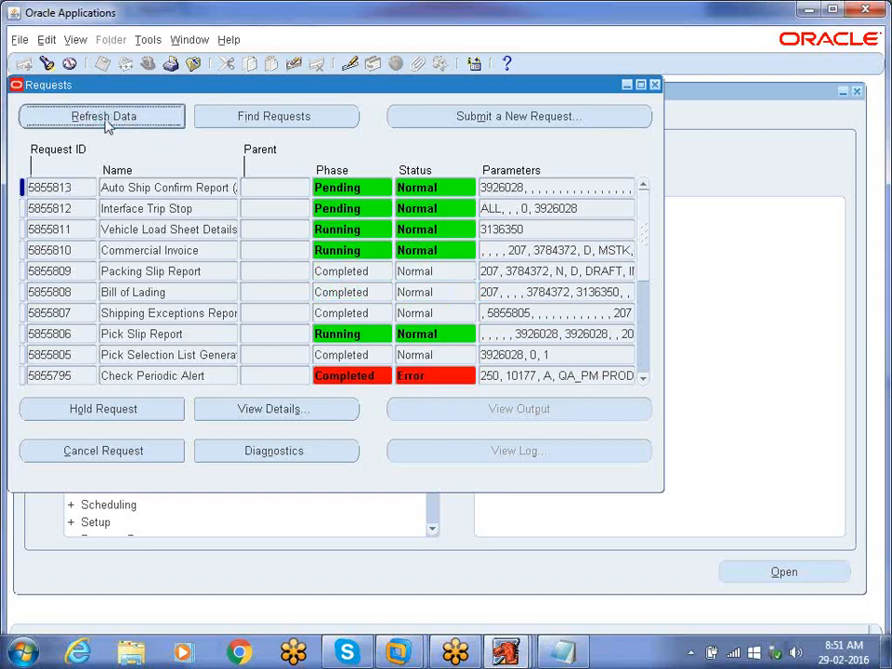
{"action": "left_click", "coordinate": [107, 125]}
{"action": "left_click", "coordinate": [654, 85]}
Step: Collapse the navigator tree and open the Parameters form under the Bills of Material setup
{"action": "left_click", "coordinate": [48, 342]}
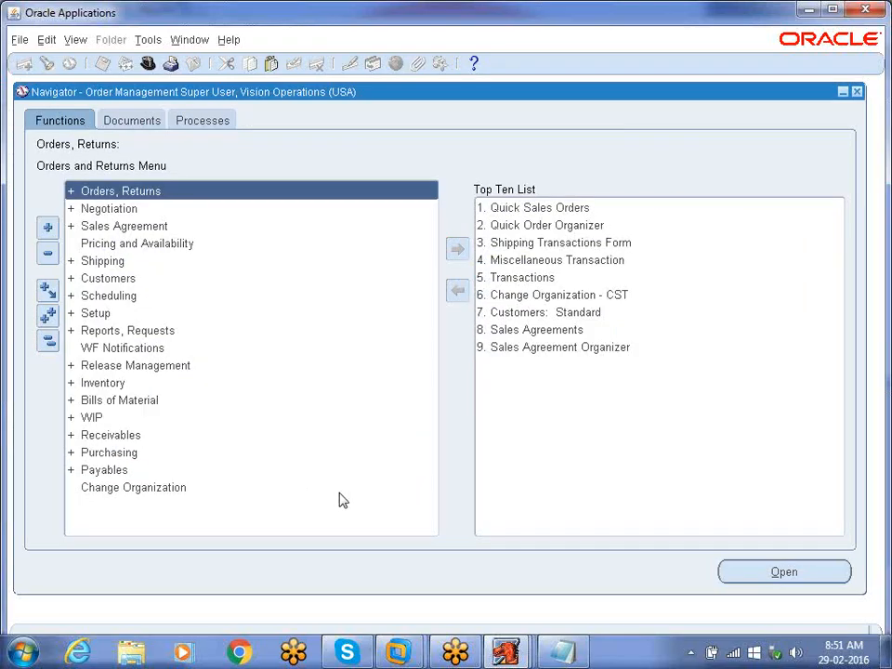
{"action": "double_click", "coordinate": [116, 400]}
{"action": "double_click", "coordinate": [128, 522]}
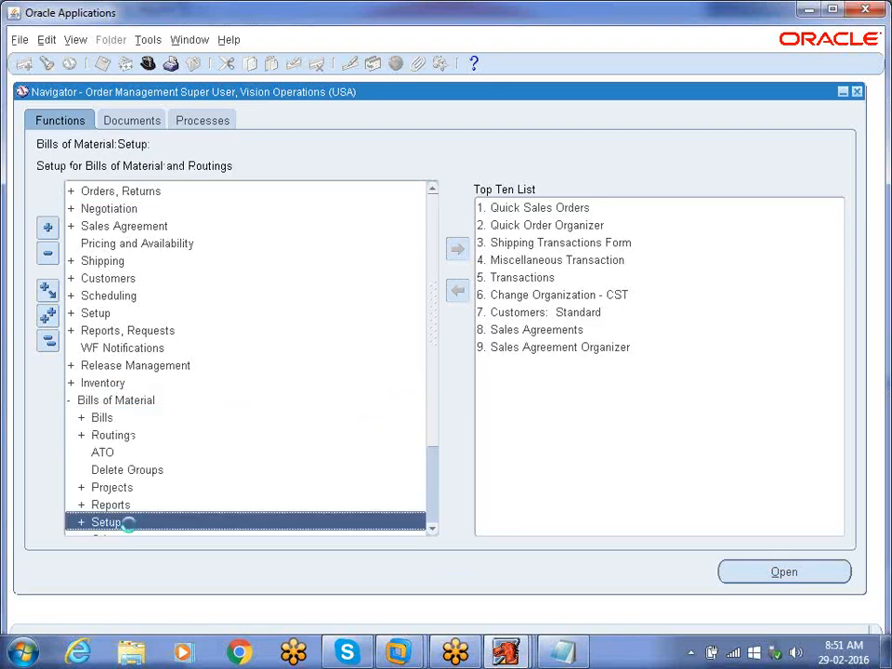
{"action": "double_click", "coordinate": [149, 522]}
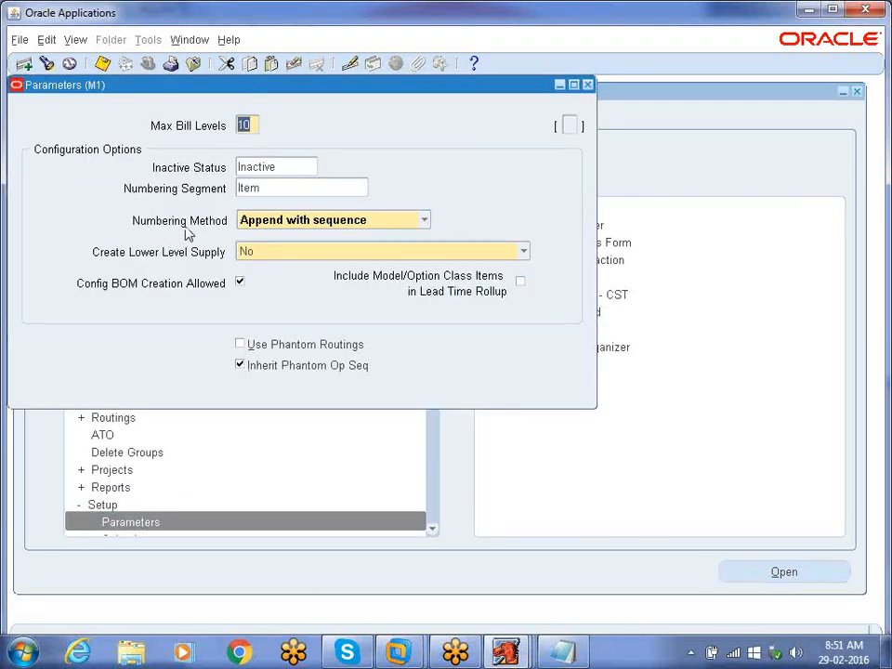
Step: Examine the available choices for Numbering Method and Create Lower Level Supply in the Bills of Material parameters
{"action": "left_click", "coordinate": [309, 228]}
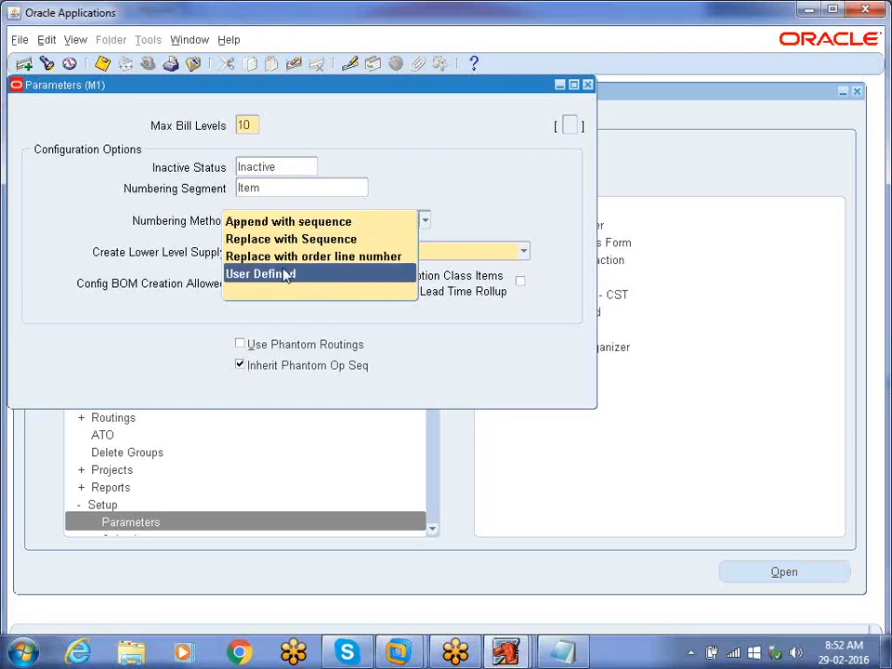
{"action": "left_click", "coordinate": [46, 195]}
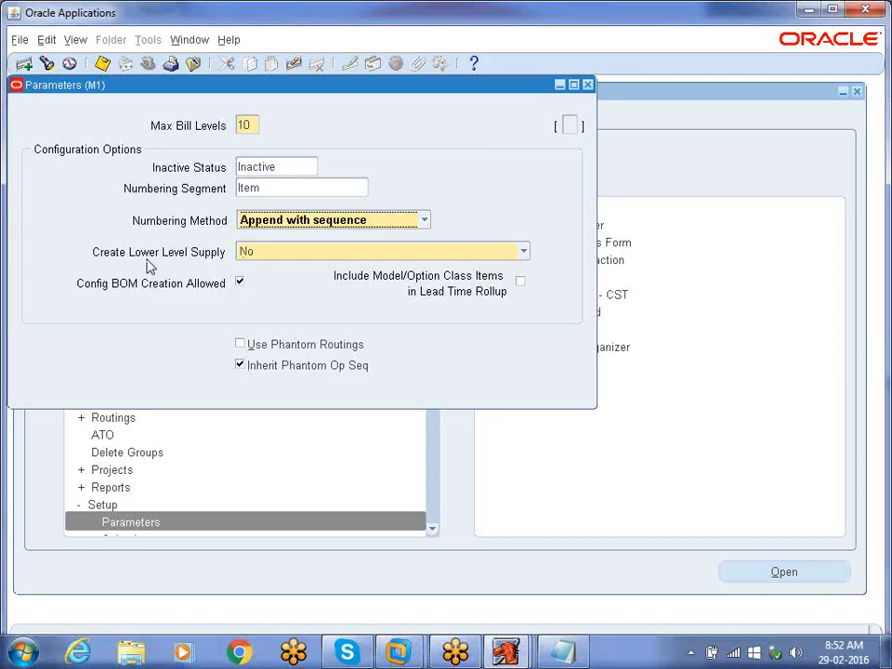
{"action": "left_click", "coordinate": [257, 253]}
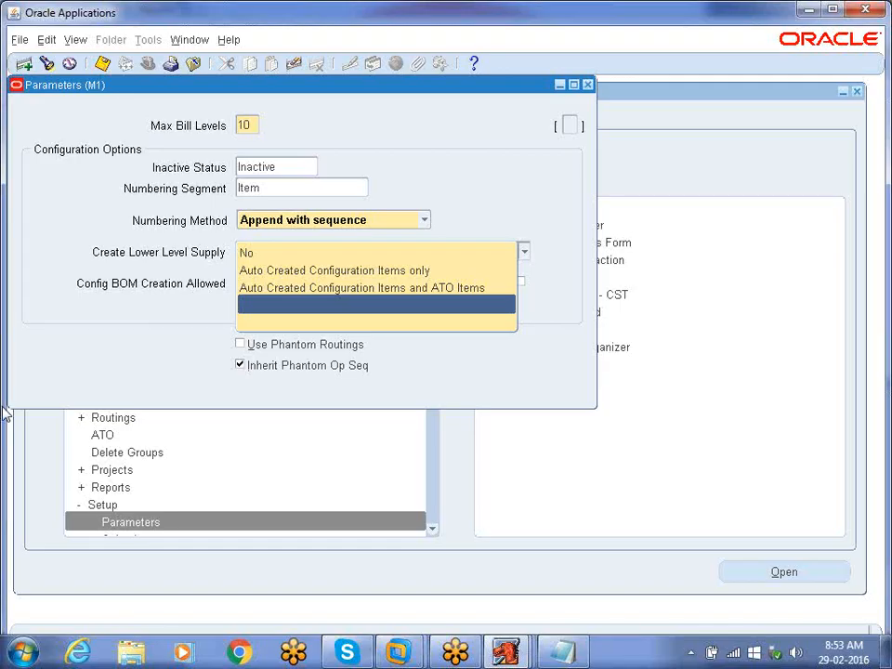
{"action": "left_click", "coordinate": [12, 189]}
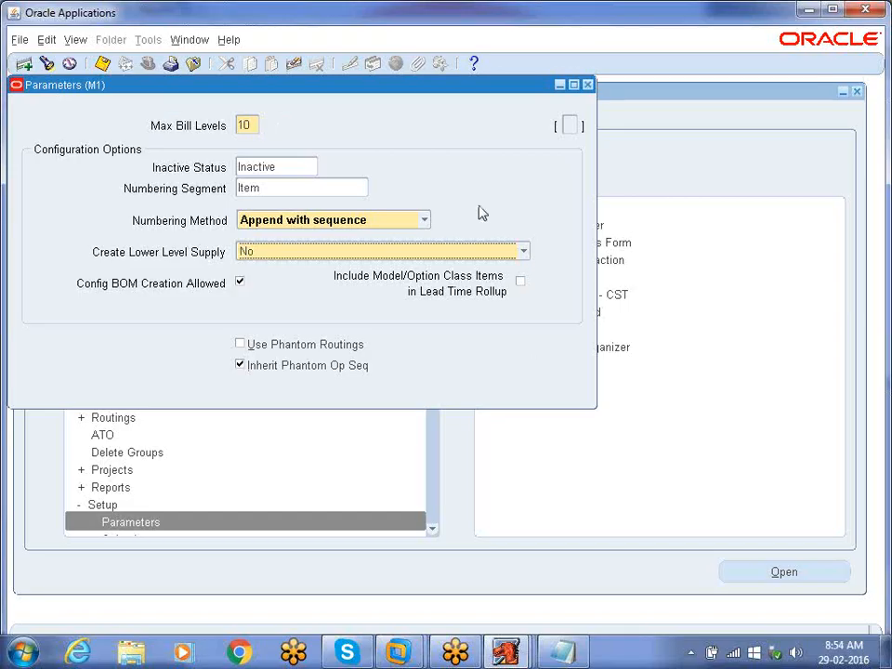
Step: Try User Defined as the Numbering Method and close the Parameters form without saving the change
{"action": "left_click", "coordinate": [425, 223]}
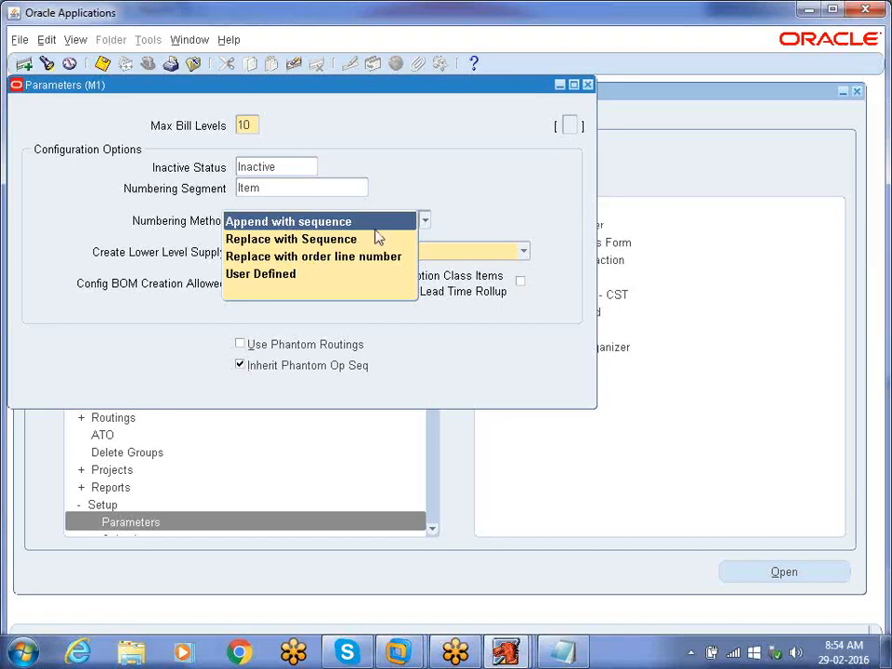
{"action": "left_click", "coordinate": [313, 280]}
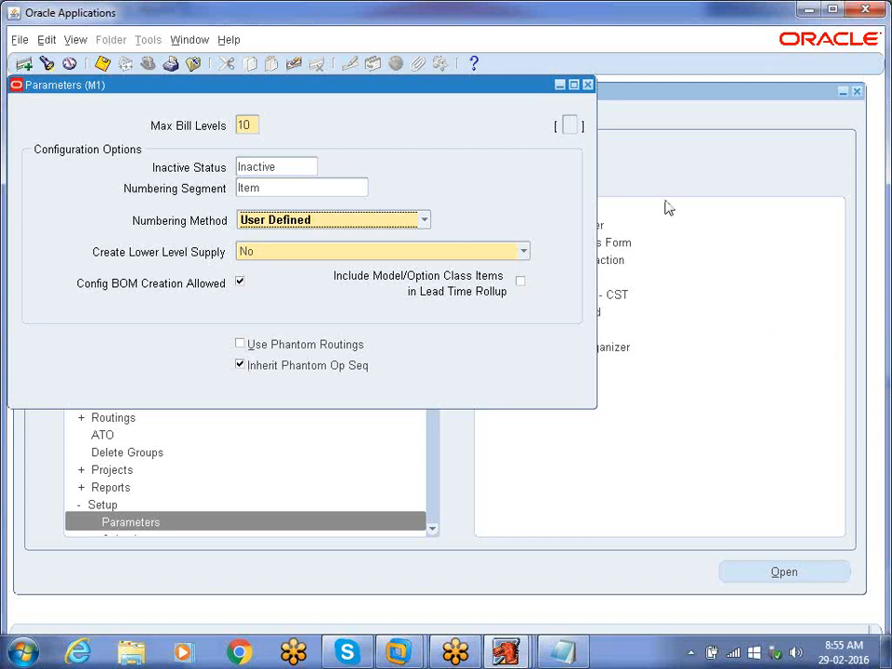
{"action": "left_click", "coordinate": [589, 86]}
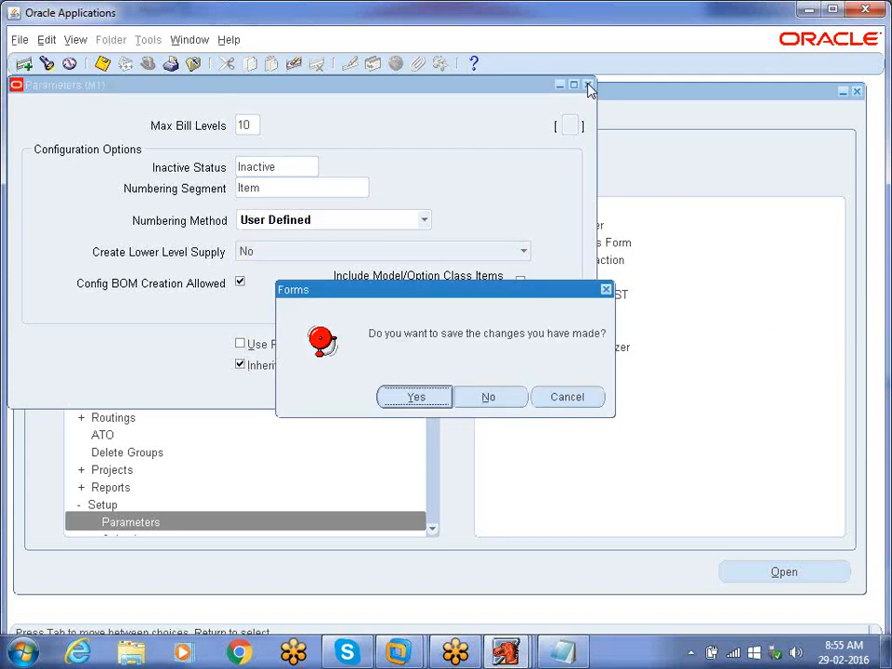
{"action": "left_click", "coordinate": [485, 402]}
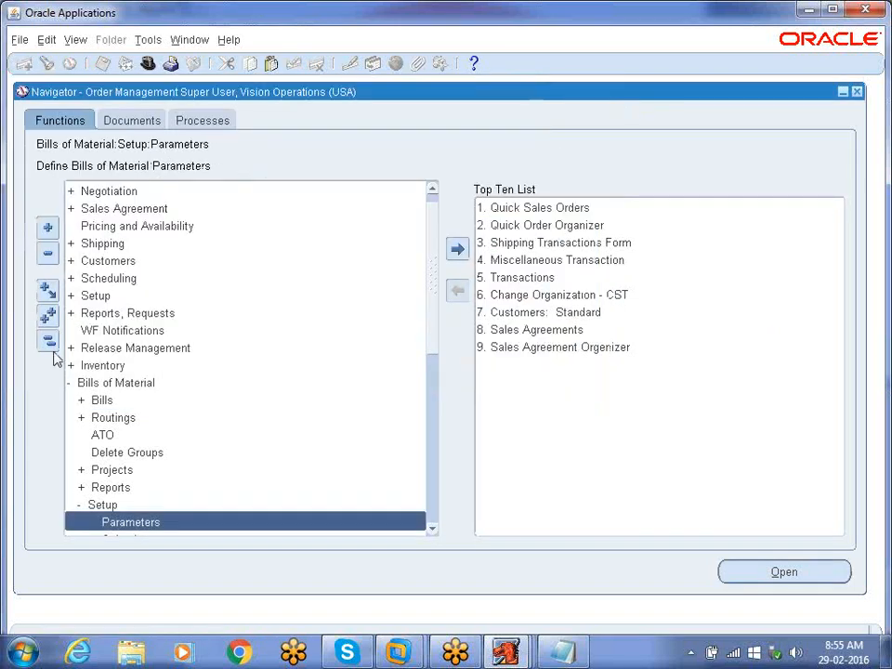
Step: Query the order by its order number in the Sales Orders form and show its line items with the Availability window closed
{"action": "left_click", "coordinate": [49, 341]}
{"action": "double_click", "coordinate": [140, 191]}
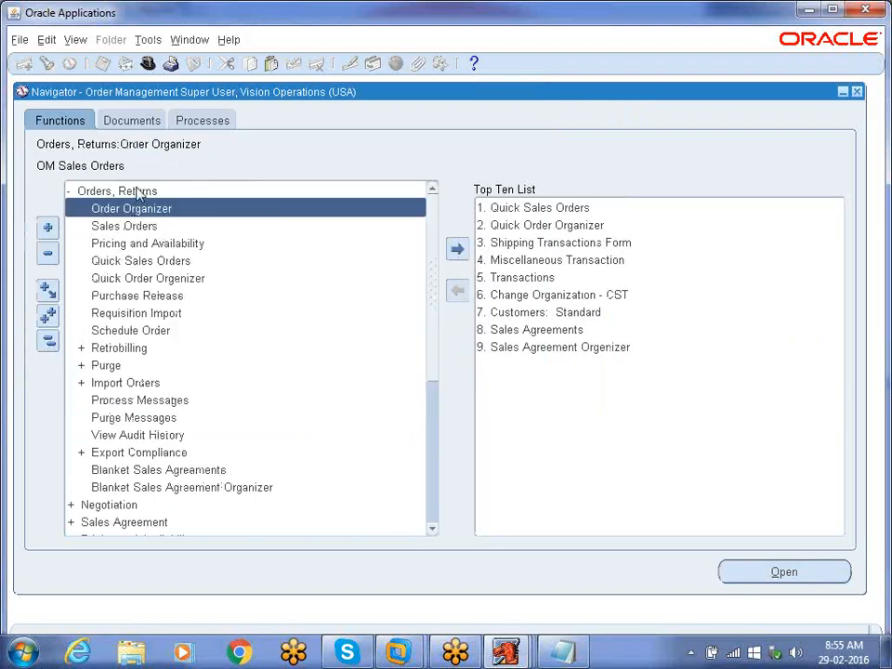
{"action": "double_click", "coordinate": [153, 226]}
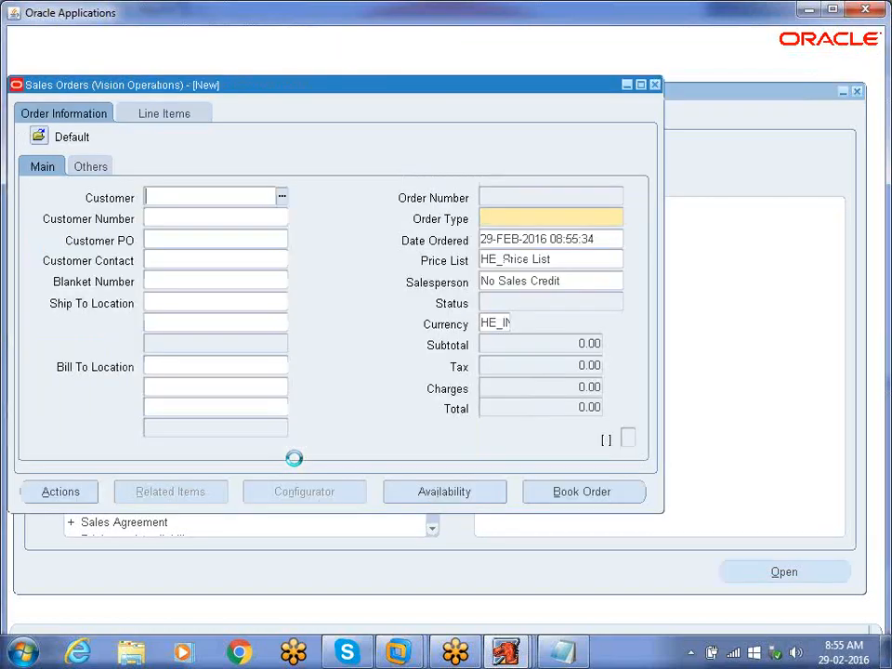
{"action": "type", "text": "66435"}
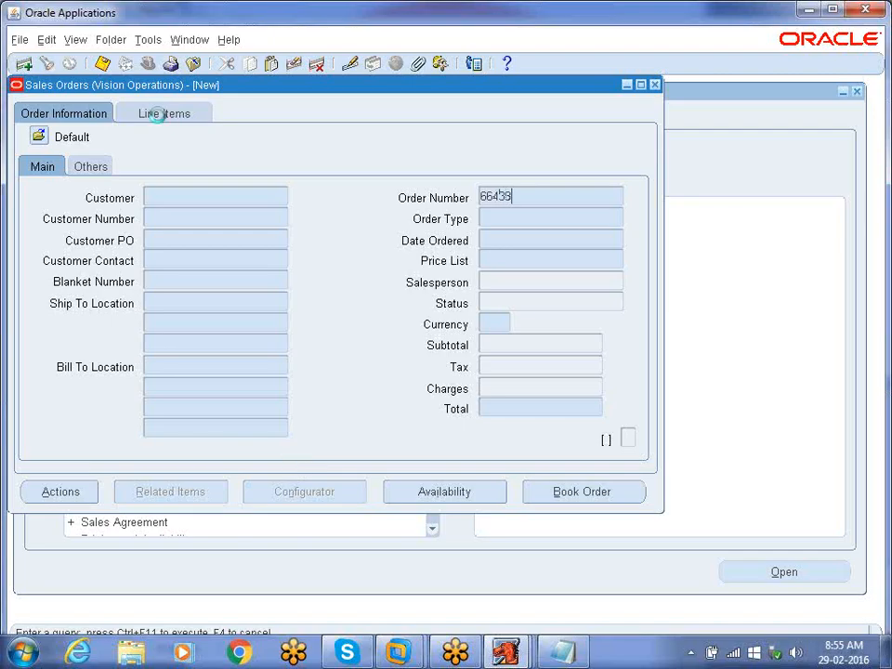
{"action": "left_click", "coordinate": [165, 113]}
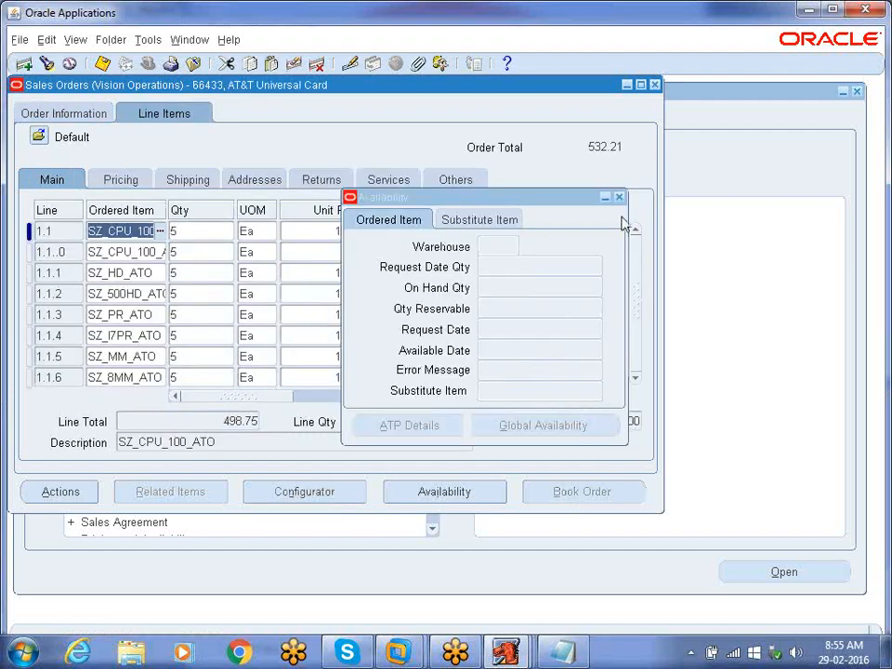
{"action": "left_click", "coordinate": [619, 197]}
{"action": "left_click", "coordinate": [619, 197]}
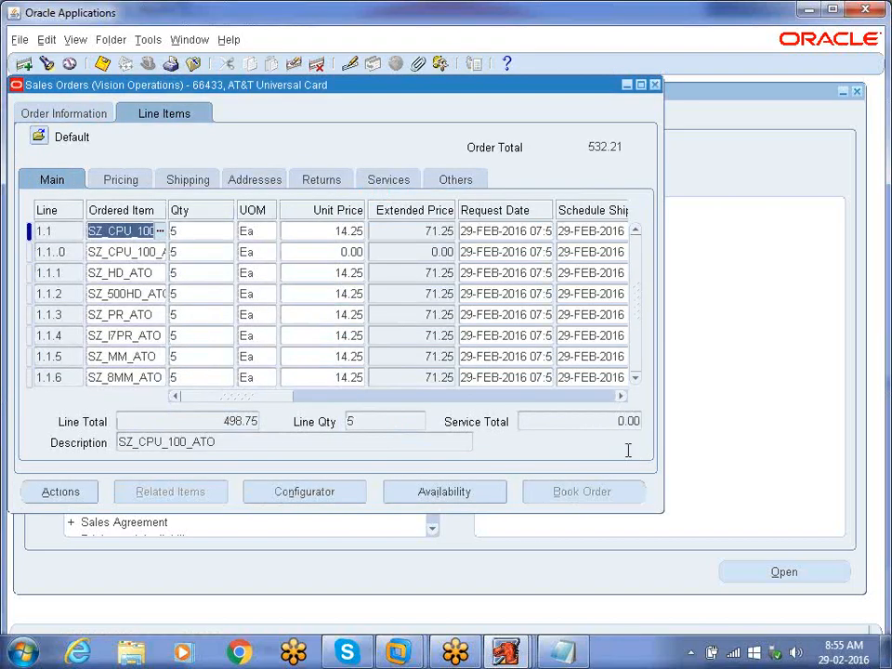
Step: Check the status of the order lines, including configured item line 1.1..0, and close the sales order
{"action": "left_click", "coordinate": [622, 397]}
{"action": "left_click", "coordinate": [623, 396]}
{"action": "left_click", "coordinate": [623, 396]}
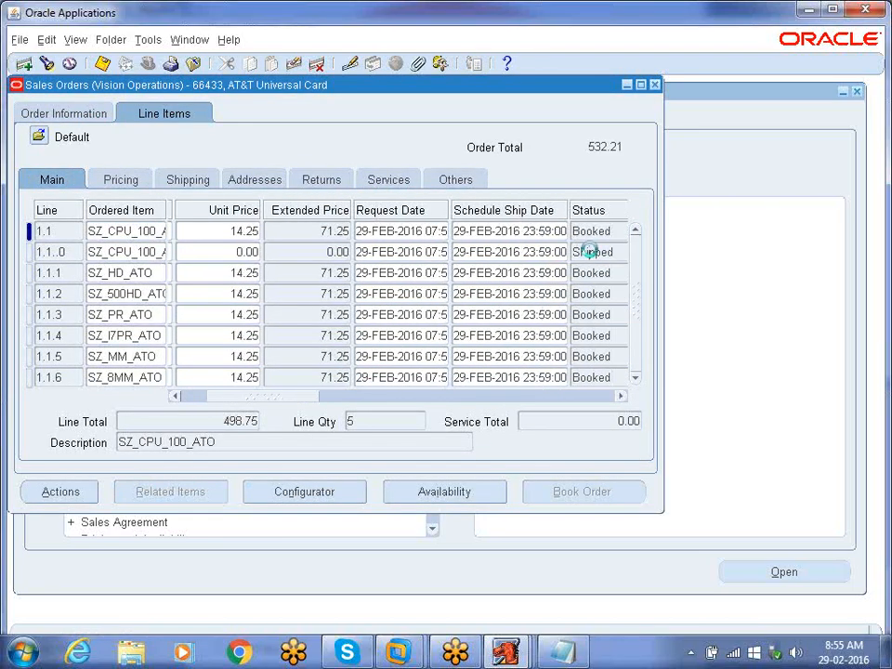
{"action": "left_click", "coordinate": [589, 252]}
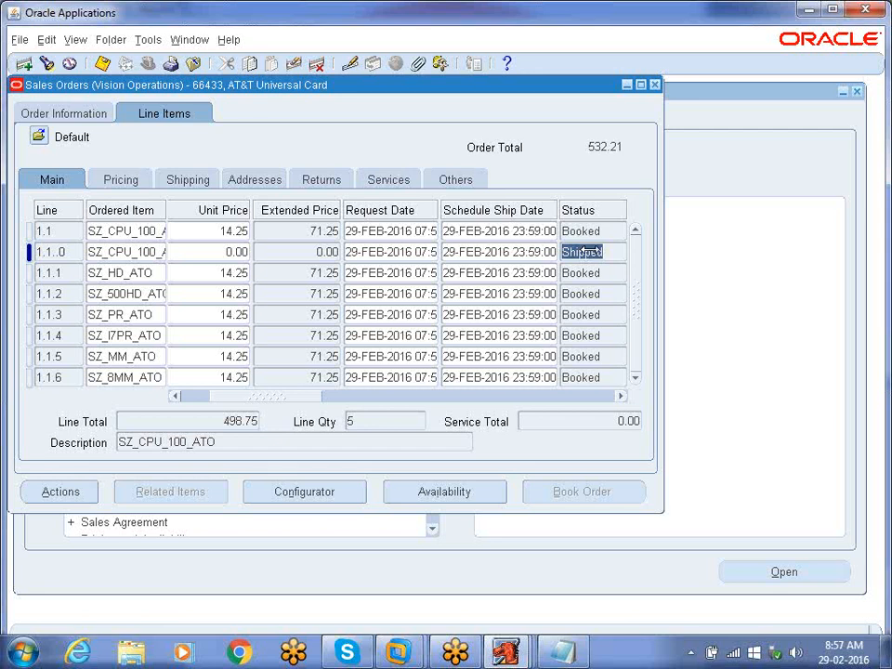
{"action": "left_click", "coordinate": [655, 84]}
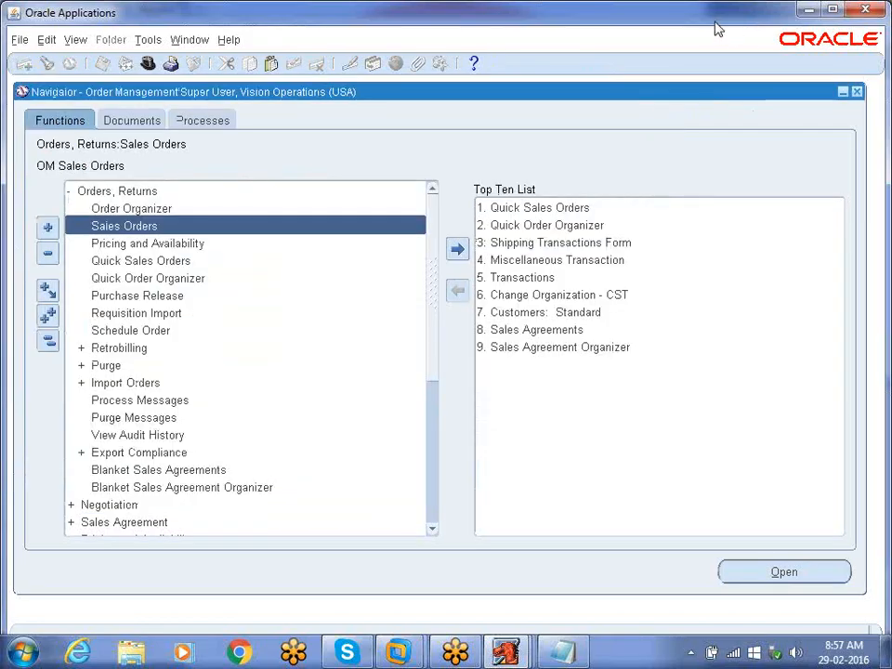